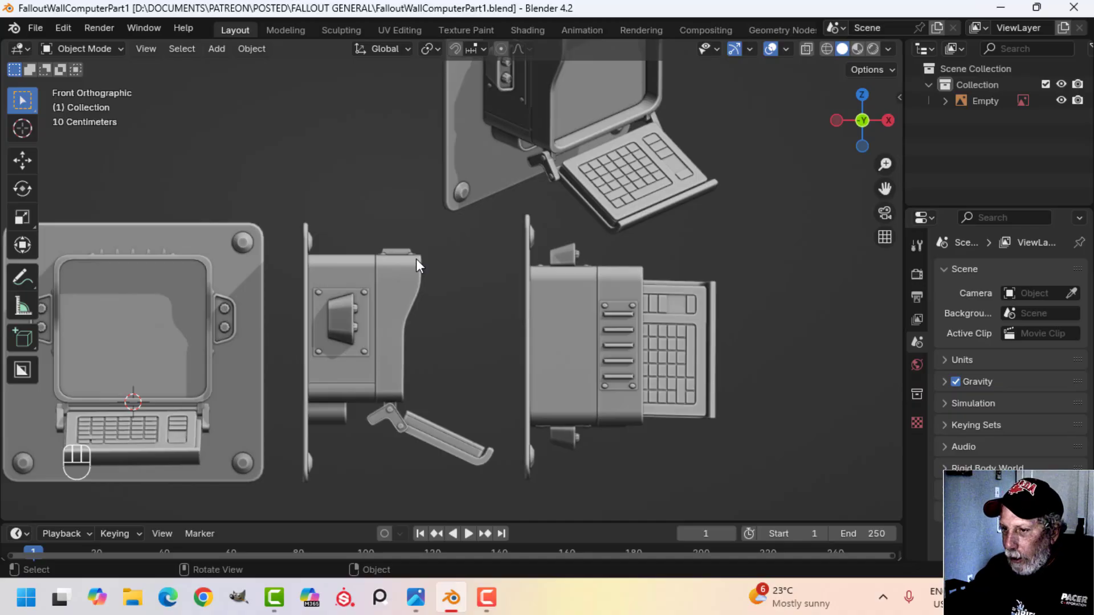
# - Examine the front, side, top and perspective views of the wall computer in the reference image
pyautogui.scroll(-3, 416, 259)
pyautogui.keyDown('shift'); pyautogui.moveTo(416, 258); pyautogui.dragTo(487, 235, button='middle'); pyautogui.keyUp('shift')
pyautogui.scroll(1, 489, 236)
pyautogui.scroll(-1, 466, 241)
pyautogui.scroll(-1, 466, 241)
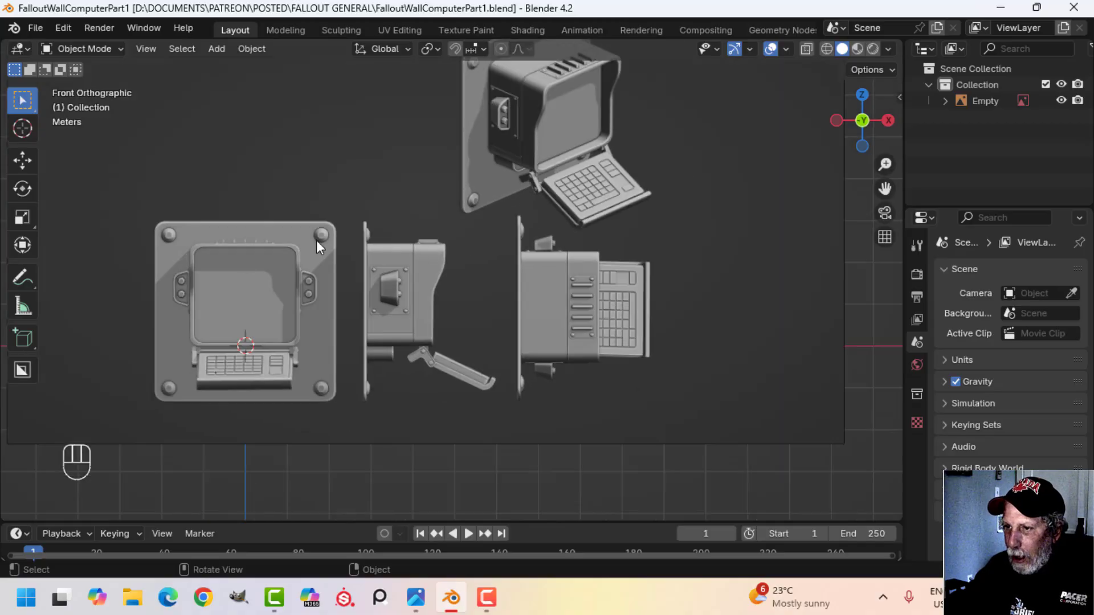
pyautogui.scroll(-1, 459, 265)
pyautogui.keyDown('shift'); pyautogui.moveTo(463, 254); pyautogui.dragTo(489, 297, button='middle'); pyautogui.keyUp('shift')
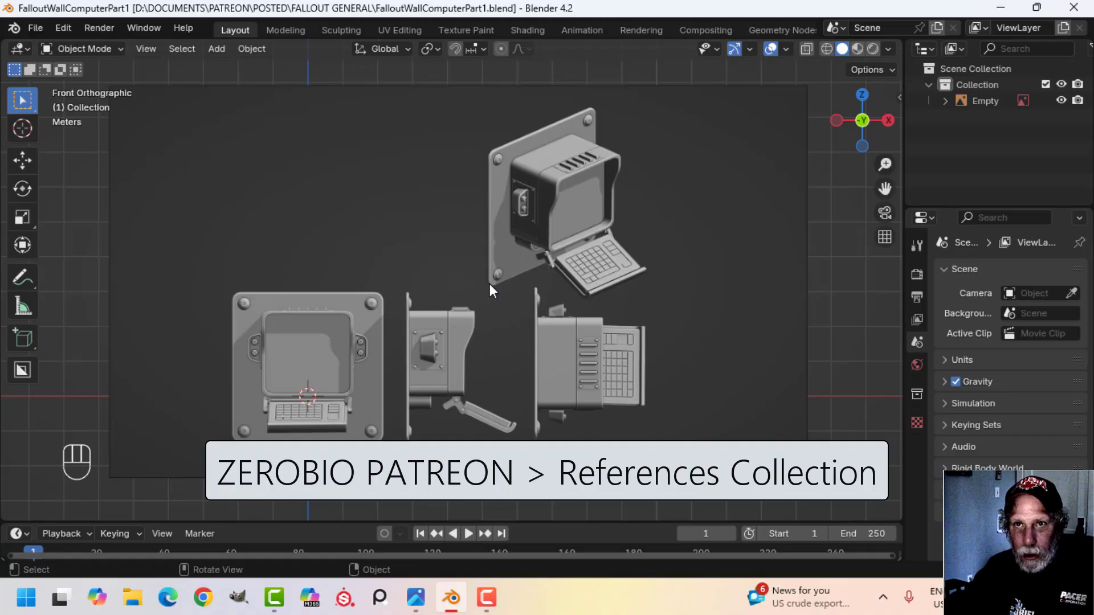
pyautogui.scroll(1, 490, 284)
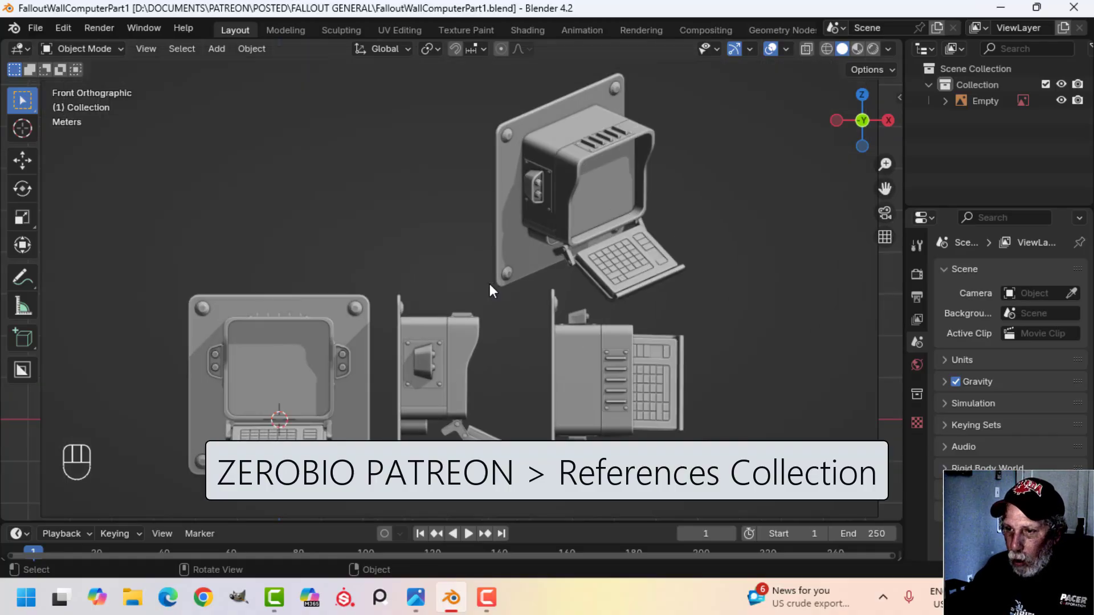
pyautogui.scroll(1, 490, 283)
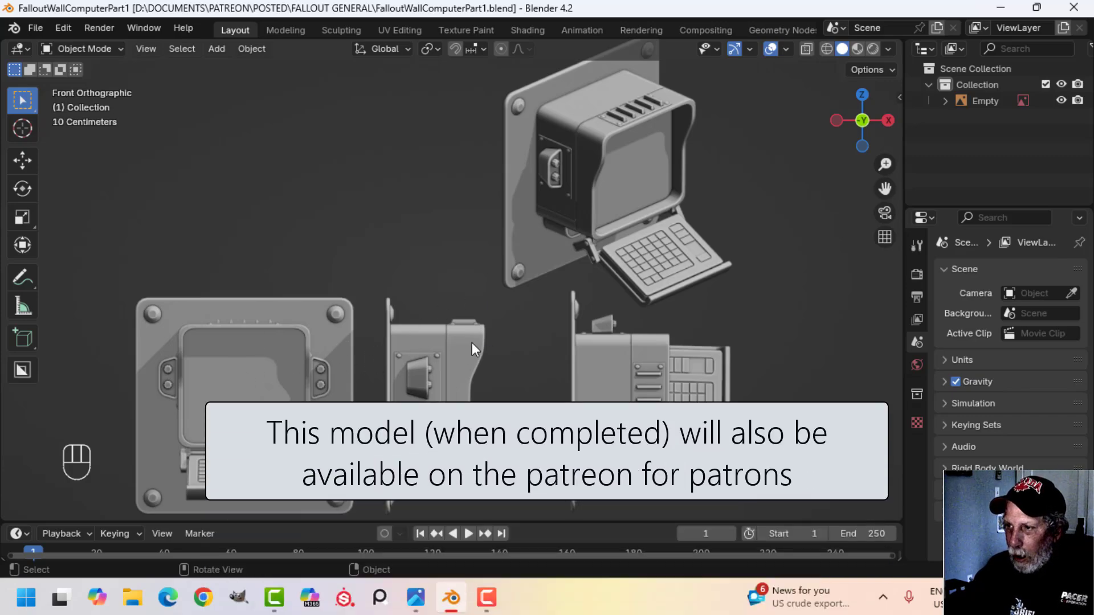
pyautogui.scroll(-1, 472, 343)
pyautogui.scroll(-1, 487, 330)
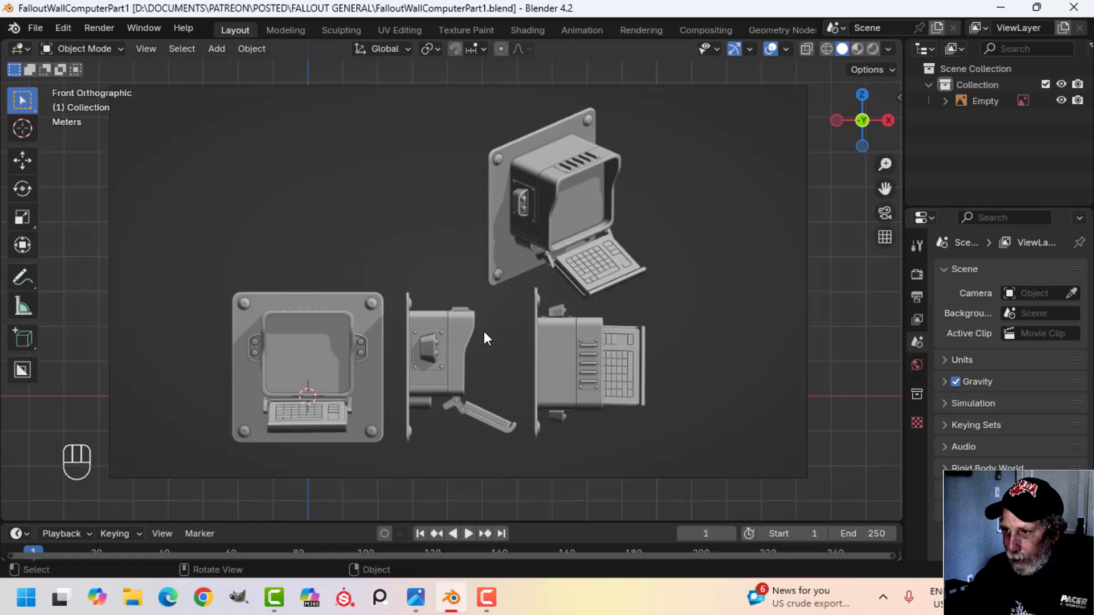
pyautogui.keyDown('shift'); pyautogui.moveTo(450, 346); pyautogui.dragTo(478, 321, button='middle'); pyautogui.keyUp('shift')
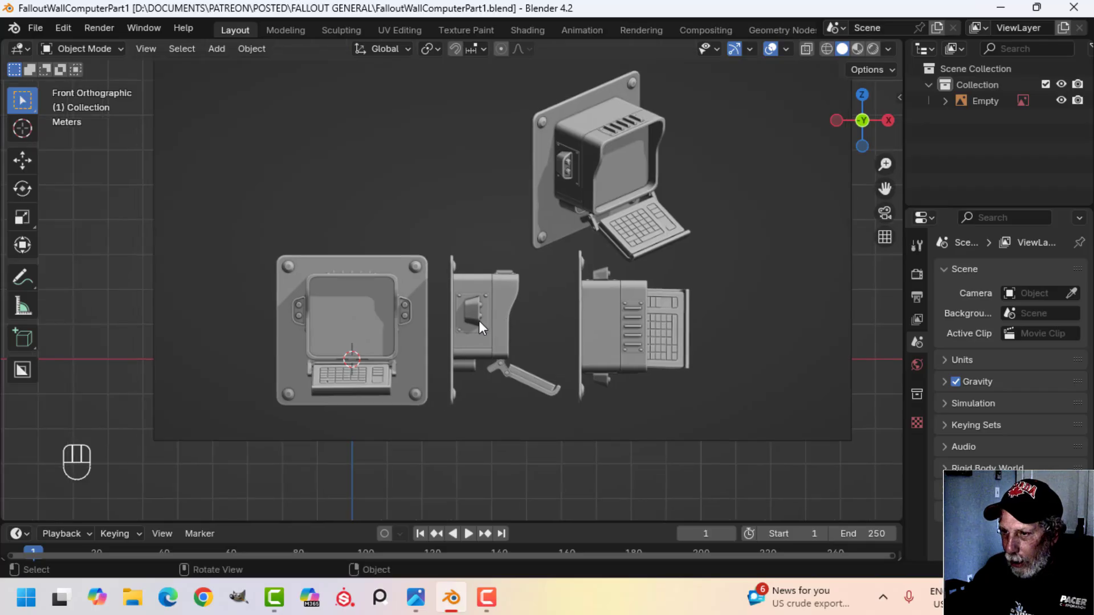
pyautogui.scroll(4, 478, 321)
pyautogui.keyDown('shift'); pyautogui.moveTo(478, 270); pyautogui.dragTo(548, 285, button='middle'); pyautogui.keyUp('shift')
pyautogui.scroll(-5, 526, 258)
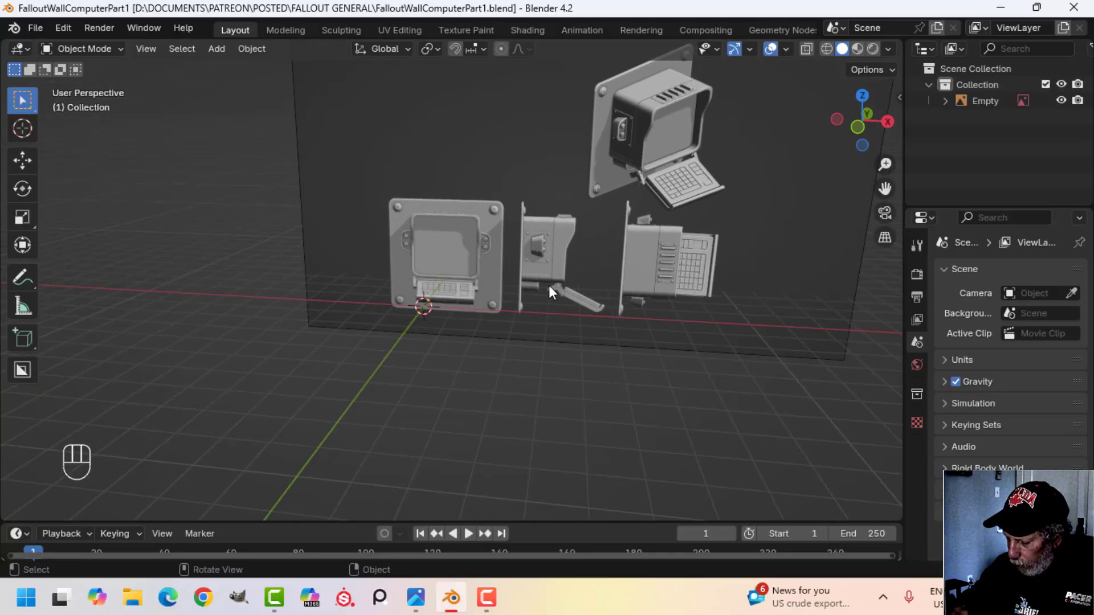
# - Add a mesh plane at the origin in front view and scale it in Edit Mode to roughly the screen housing's width
pyautogui.press('KP_1')
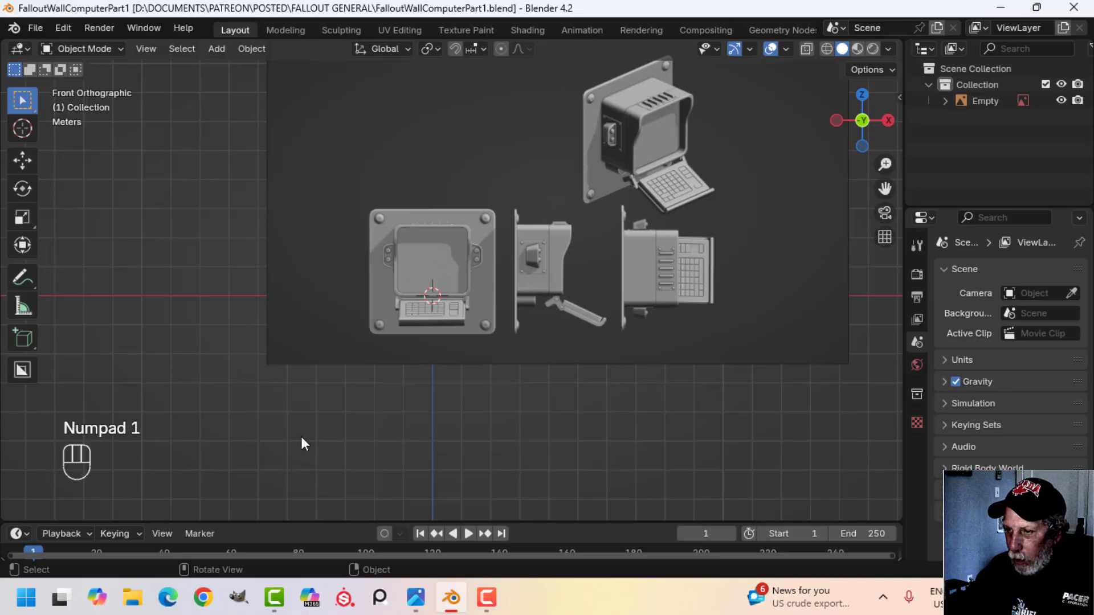
pyautogui.scroll(5, 301, 437)
pyautogui.scroll(1, 433, 391)
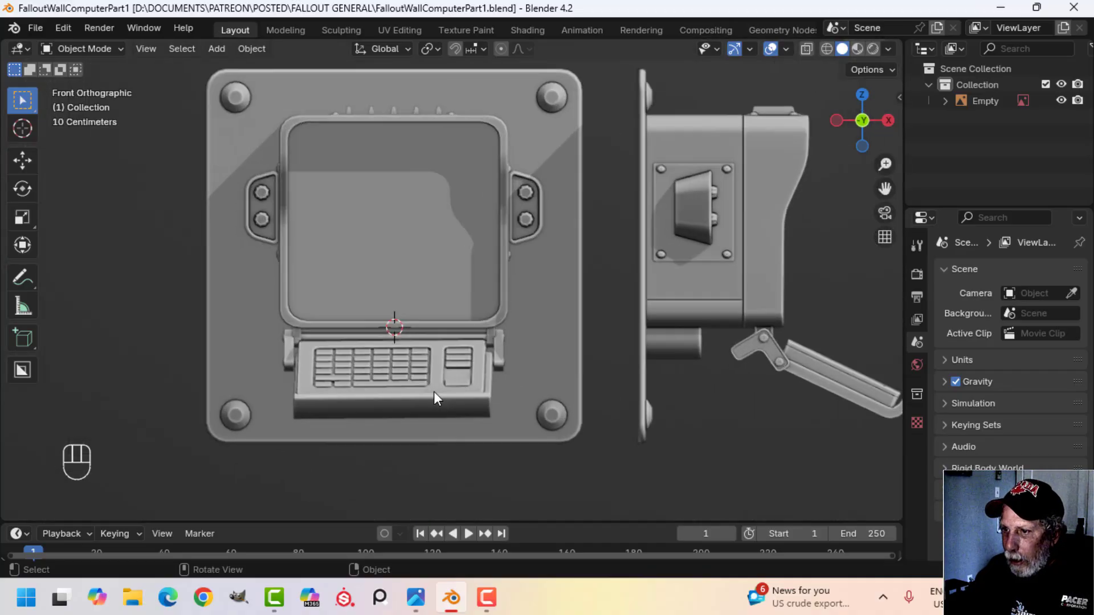
pyautogui.keyDown('shift'); pyautogui.moveTo(469, 318); pyautogui.dragTo(464, 336, button='middle'); pyautogui.keyUp('shift')
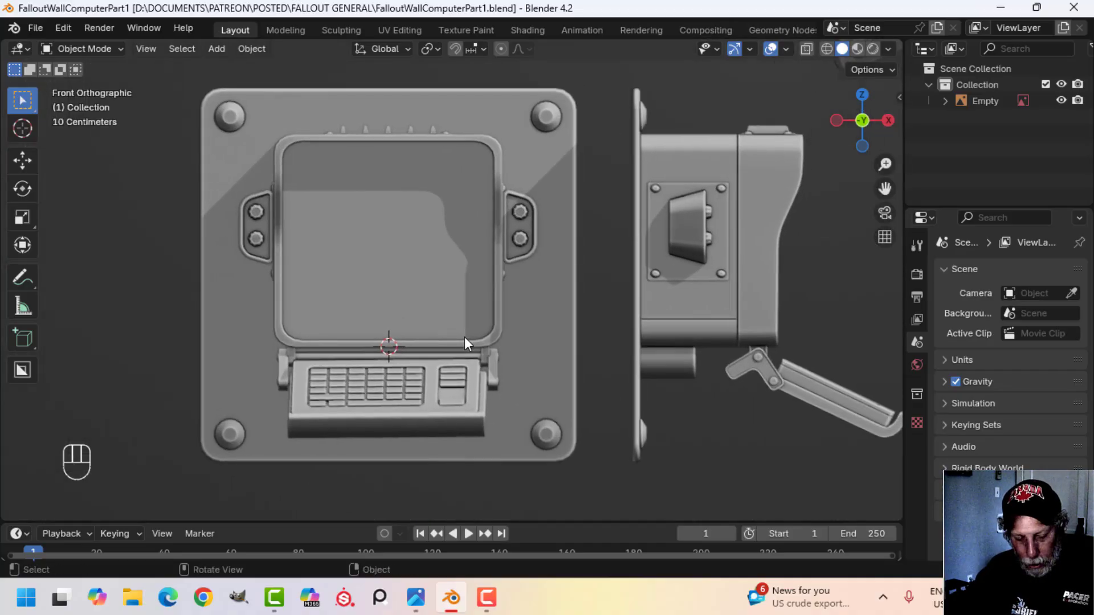
pyautogui.hotkey('shift', 'a')
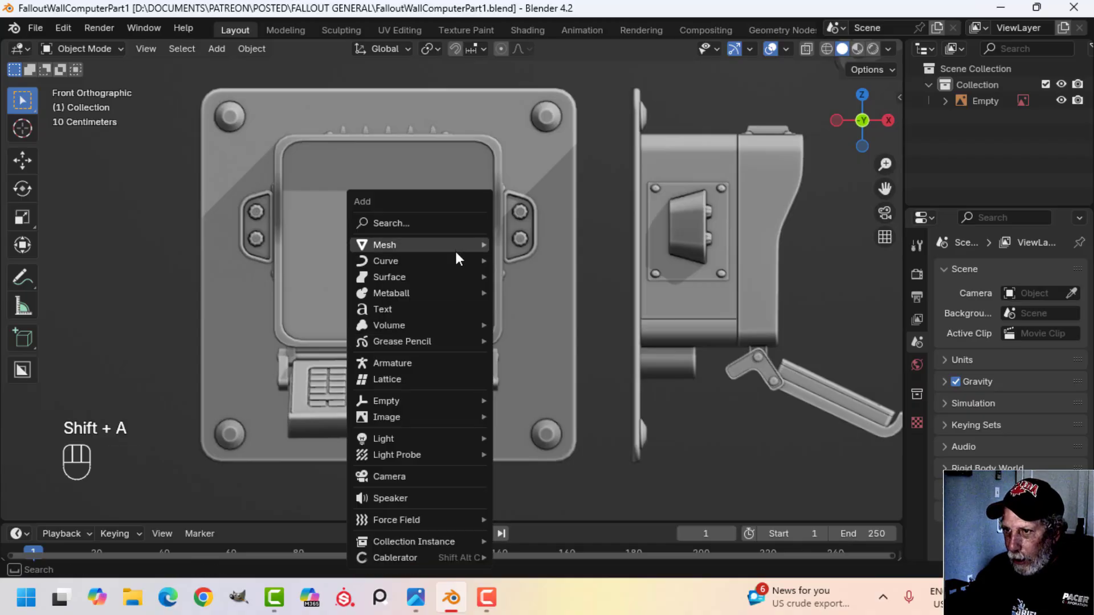
pyautogui.moveTo(454, 247)
pyautogui.click(529, 245)
pyautogui.press('Tab')
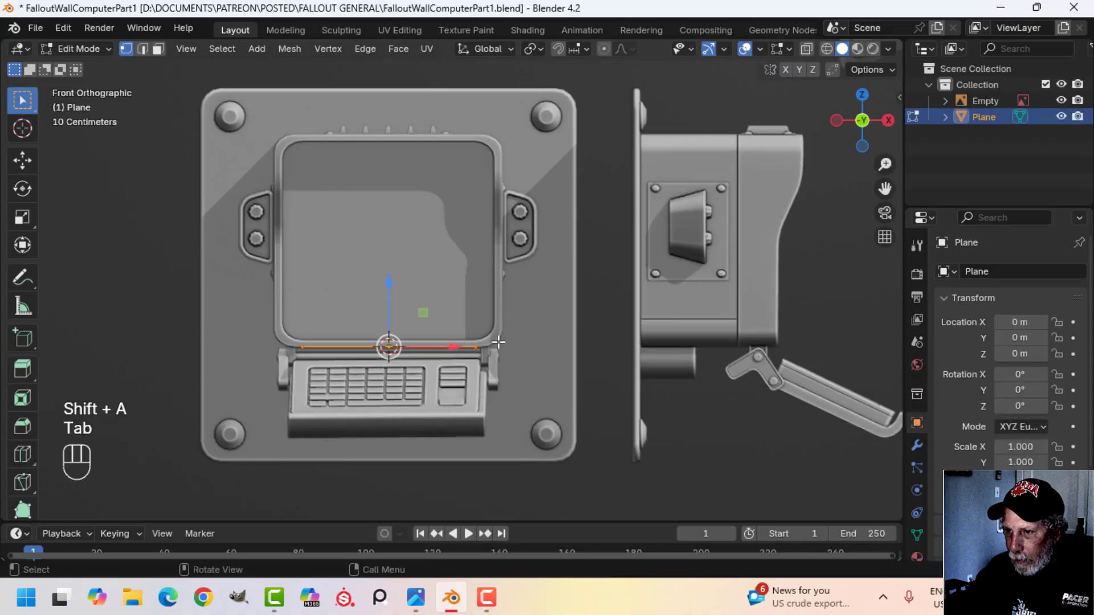
pyautogui.press('s')
pyautogui.click(527, 336)
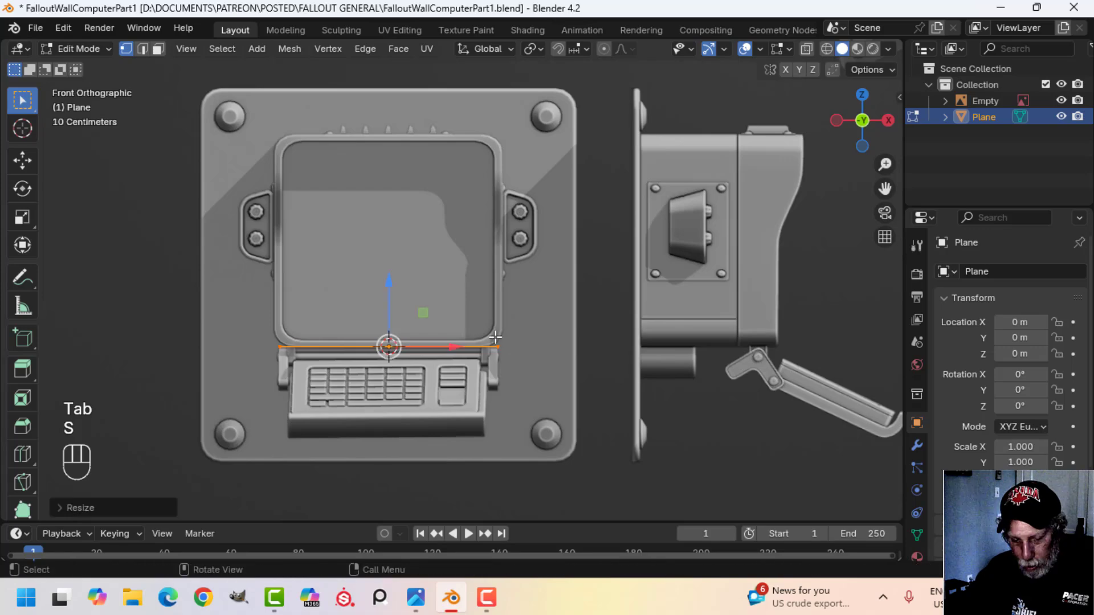
# - Rotate the plane 90° about the X axis so it stands upright facing the front view
pyautogui.press('r')
pyautogui.press('x')
pyautogui.press('9')
pyautogui.press('0')
pyautogui.click(495, 337)
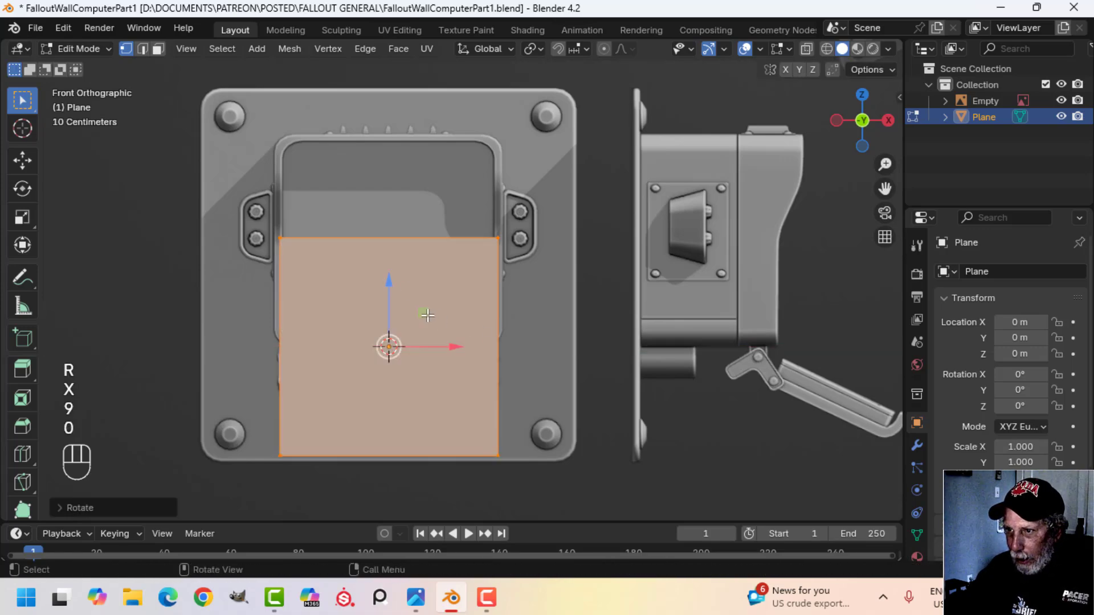
# - Raise the plane over the screen in the front-view reference and scale it to the housing's outer width
pyautogui.moveTo(387, 286); pyautogui.dragTo(388, 184)
pyautogui.press('s')
pyautogui.click(525, 254)
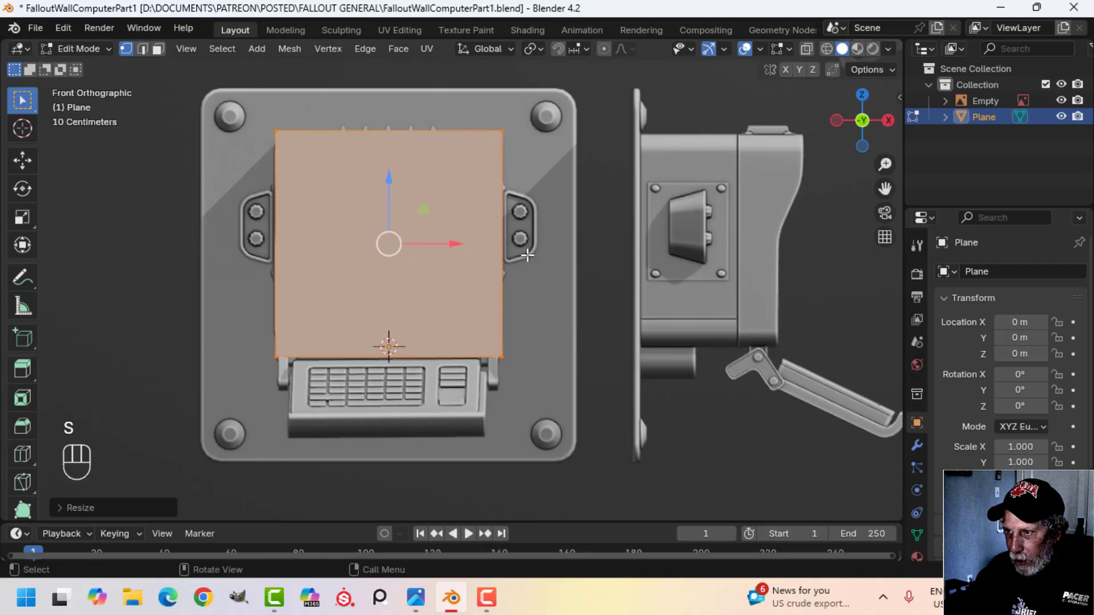
# - Switch to wireframe shading and raise the plane's two bottom vertices to the lower edge of the screen frame
pyautogui.press('z')
pyautogui.click(426, 259)
pyautogui.scroll(1, 471, 304)
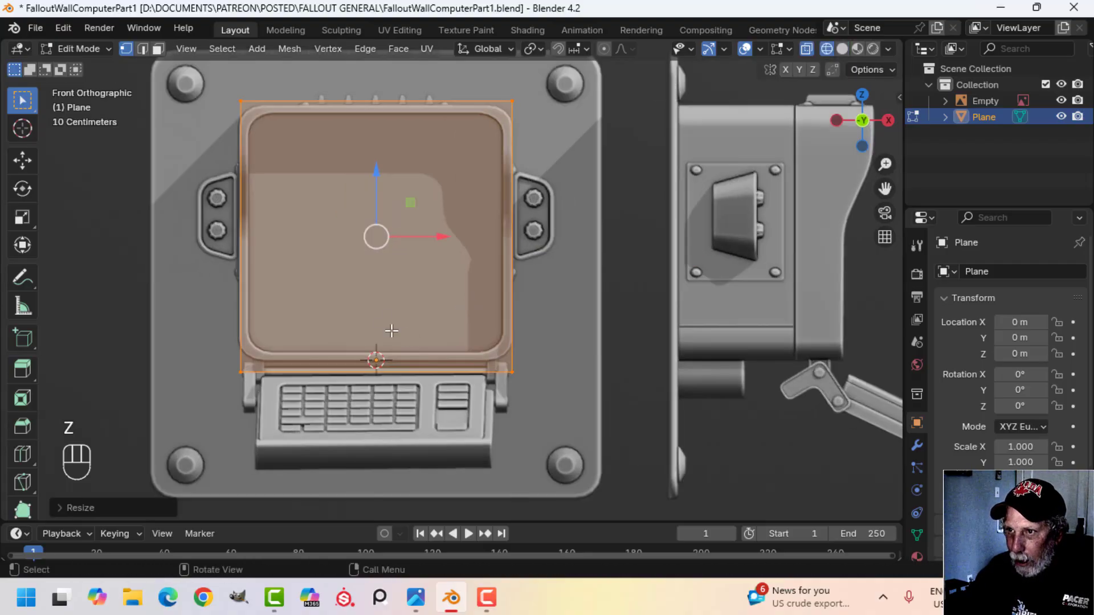
pyautogui.click(249, 375)
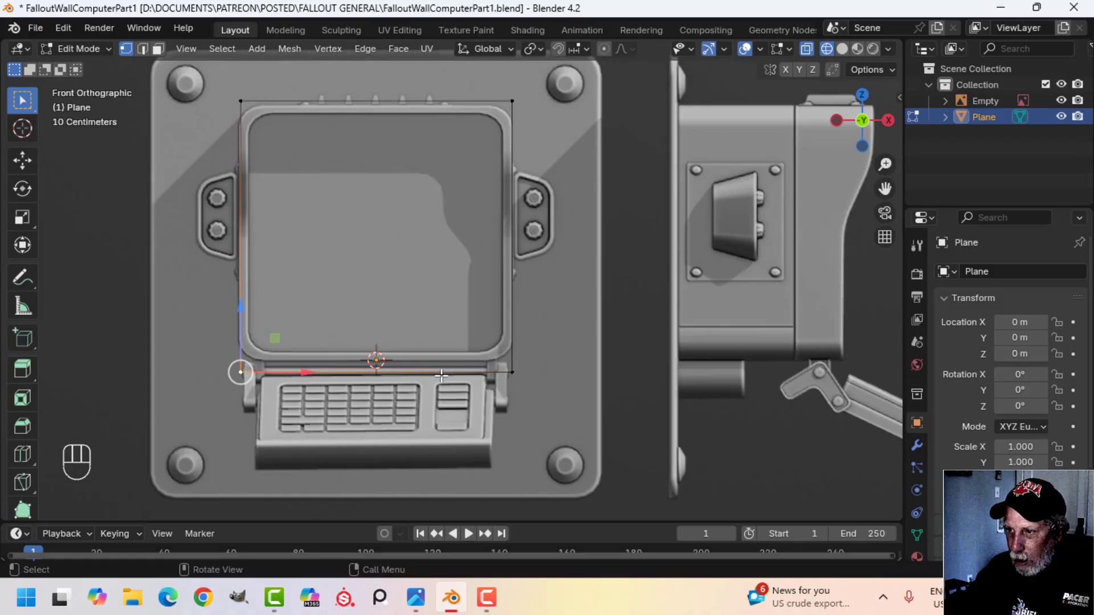
pyautogui.keyDown('shift'); pyautogui.click(512, 372); pyautogui.keyUp('shift')
pyautogui.moveTo(382, 320); pyautogui.dragTo(379, 300)
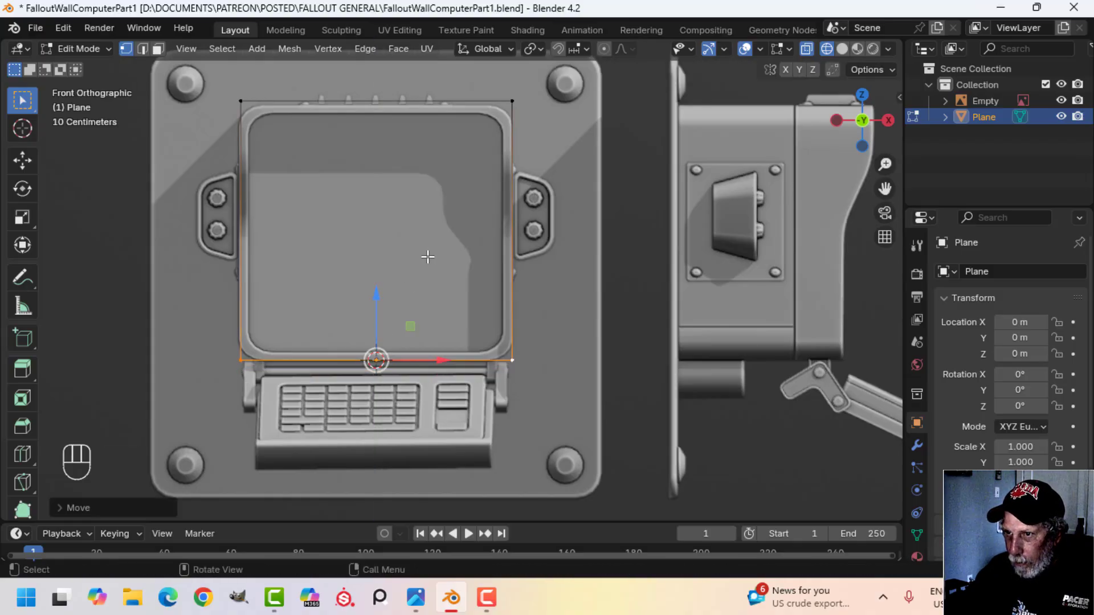
# - Lower the plane's two top vertices to the upper edge of the screen frame
pyautogui.press('a')
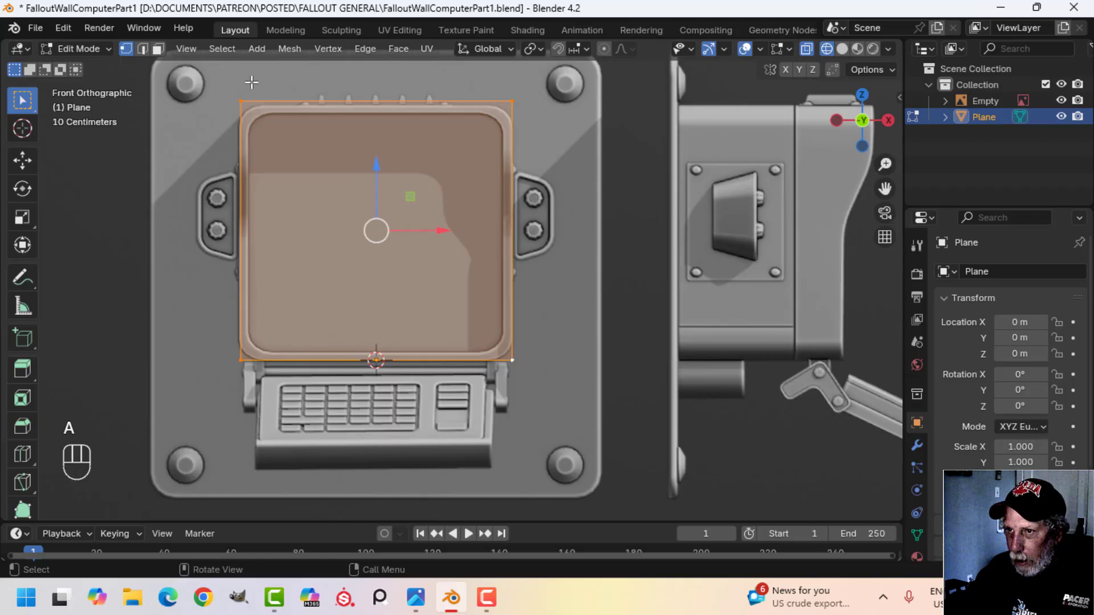
pyautogui.click(242, 101)
pyautogui.keyDown('shift'); pyautogui.click(514, 100); pyautogui.keyUp('shift')
pyautogui.keyDown('shift'); pyautogui.moveTo(425, 164); pyautogui.dragTo(439, 222, button='middle'); pyautogui.keyUp('shift')
pyautogui.scroll(1, 430, 199)
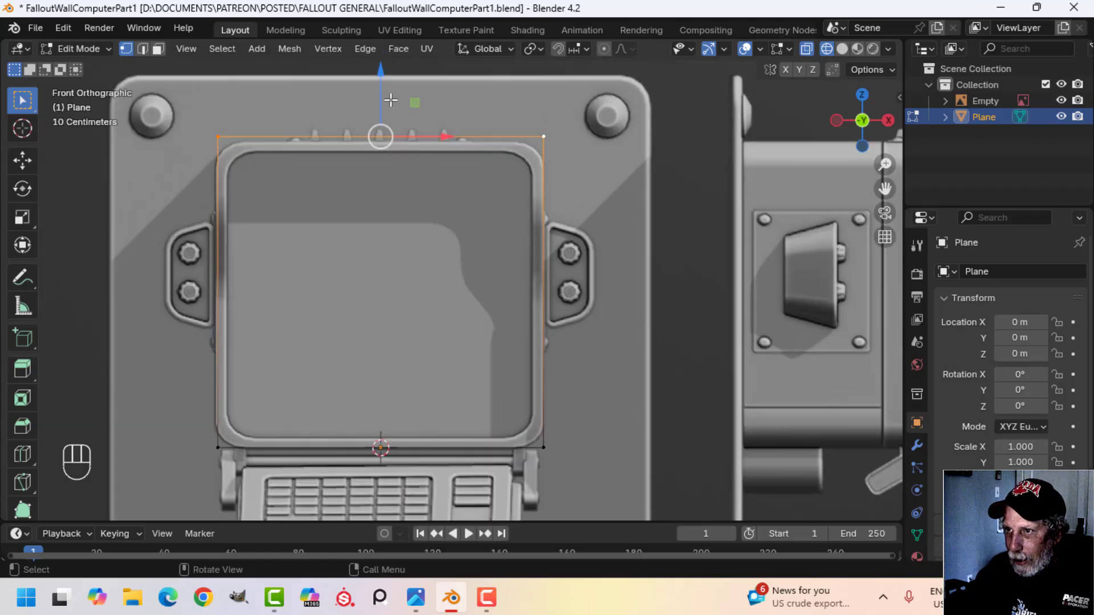
pyautogui.moveTo(381, 82); pyautogui.dragTo(380, 91)
pyautogui.scroll(-2, 507, 271)
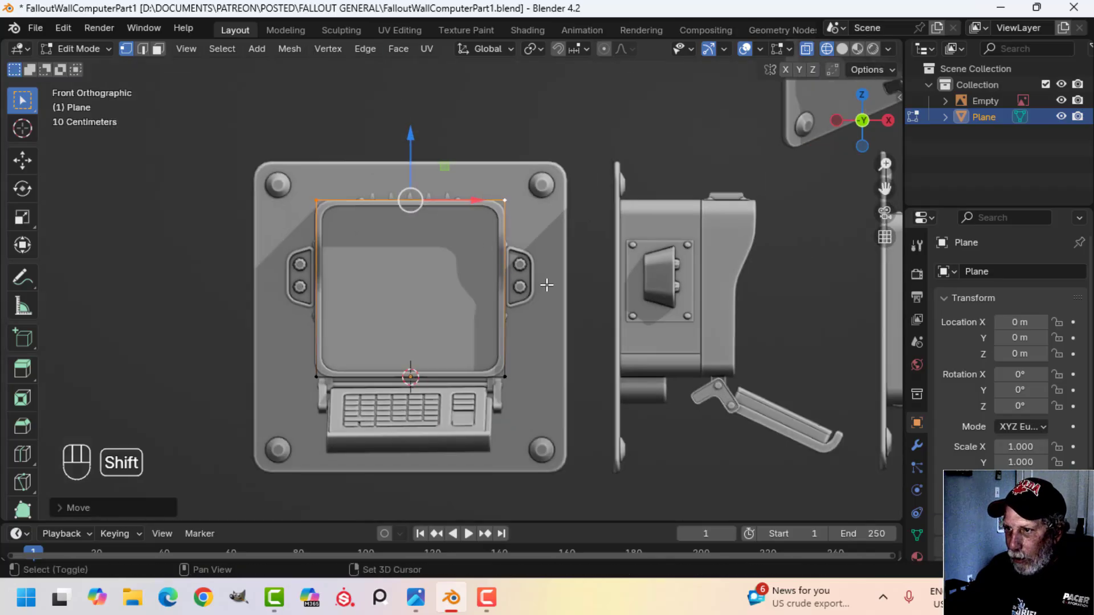
# - Move the whole plane along X until it overlaps the housing in the side-view reference
pyautogui.keyDown('shift'); pyautogui.moveTo(547, 219); pyautogui.dragTo(448, 274, button='middle'); pyautogui.keyUp('shift')
pyautogui.press('a')
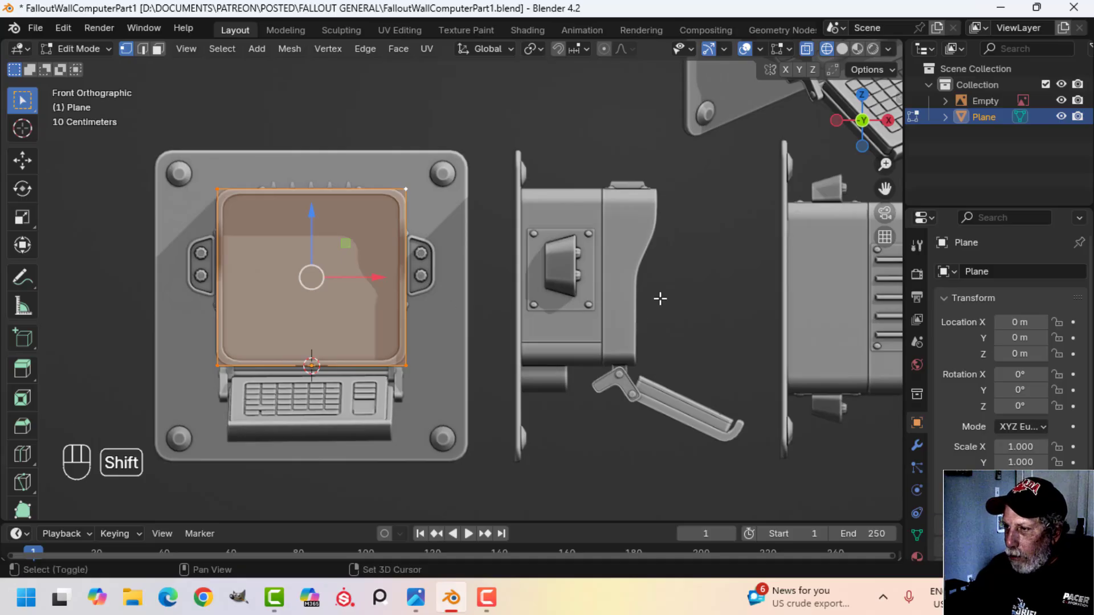
pyautogui.keyDown('shift'); pyautogui.moveTo(659, 298); pyautogui.dragTo(532, 305, button='middle'); pyautogui.keyUp('shift')
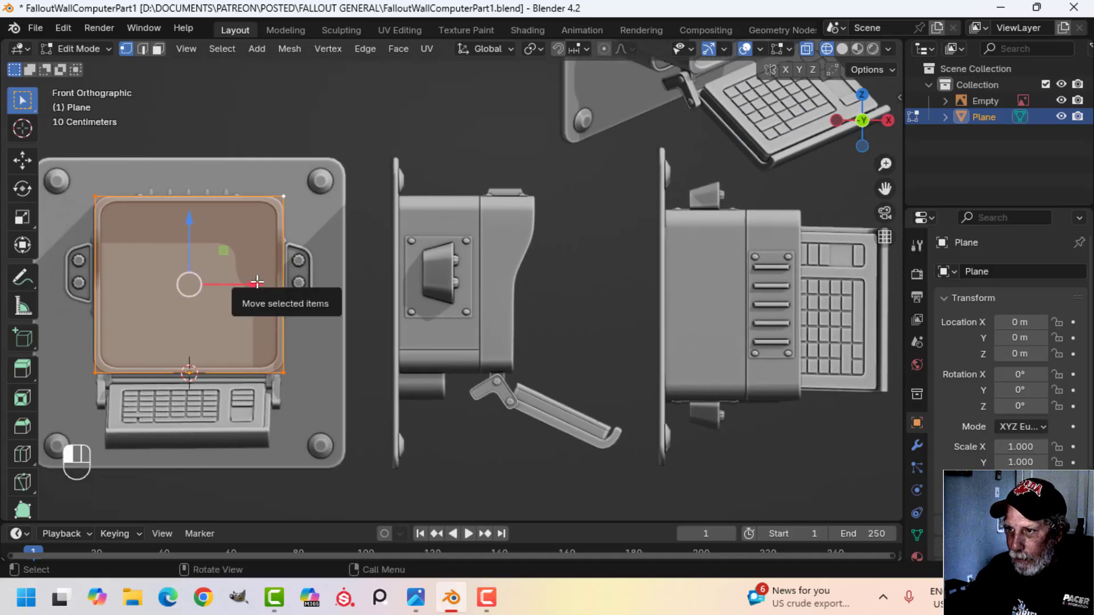
pyautogui.moveTo(254, 286); pyautogui.dragTo(511, 263)
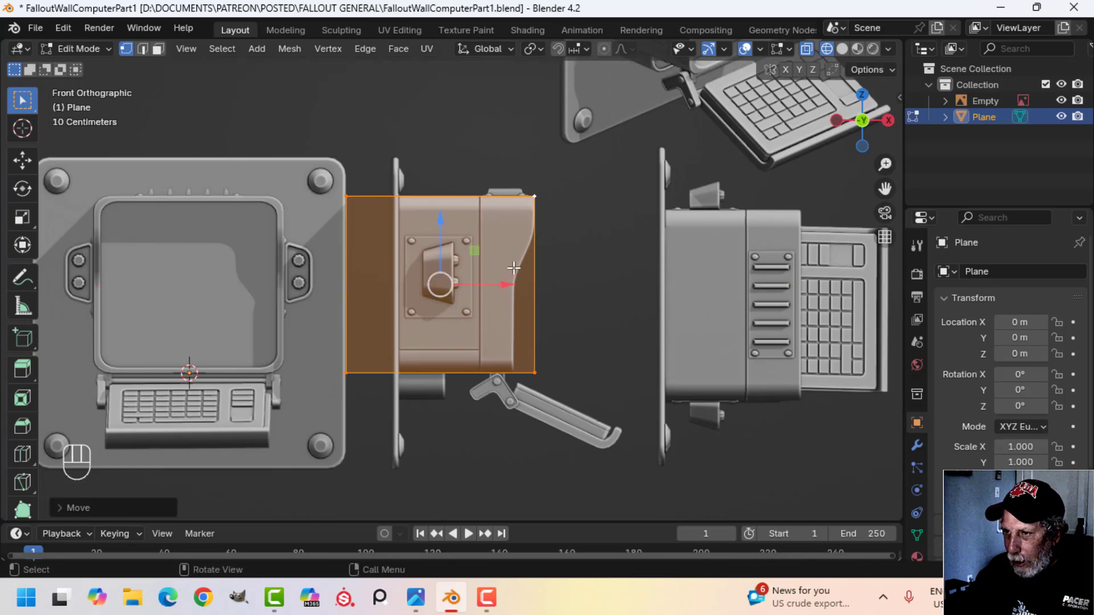
pyautogui.press('r')
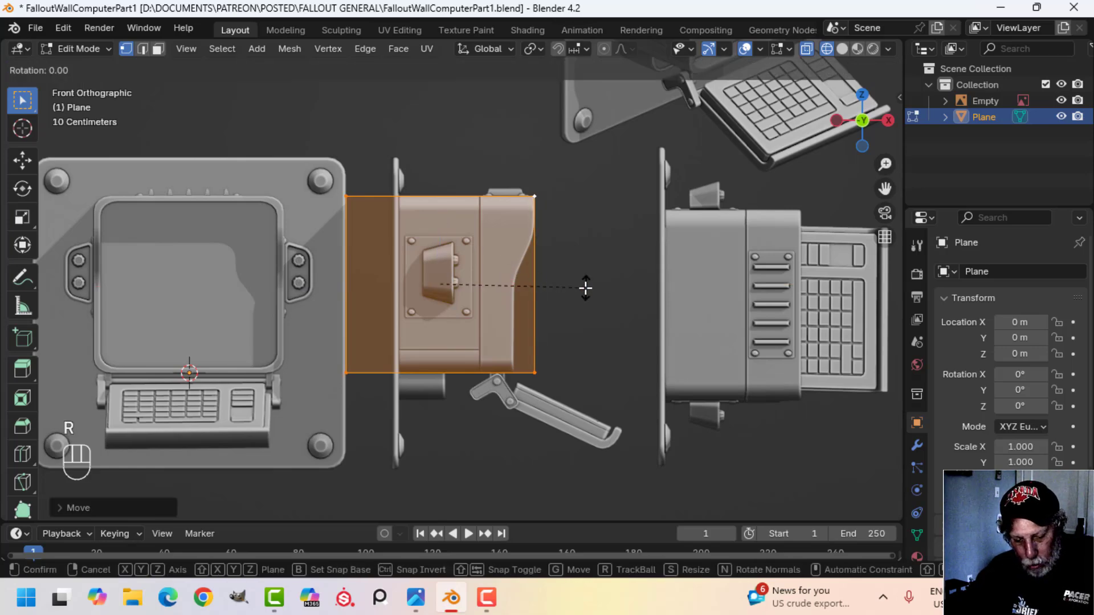
pyautogui.press('z')
pyautogui.press('0')
pyautogui.press('-')
pyautogui.click(585, 288)
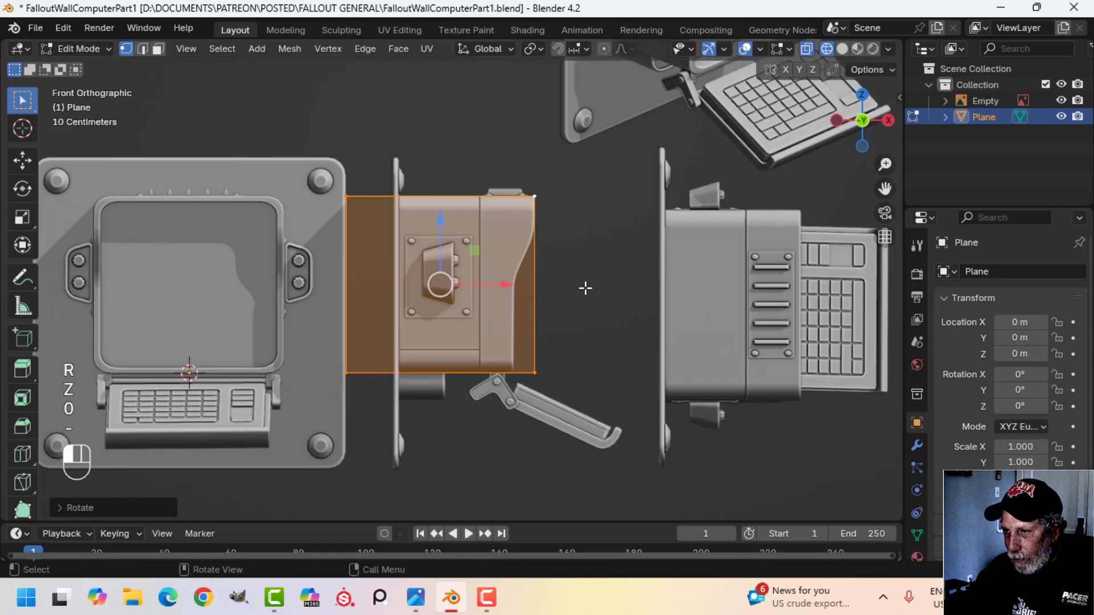
# - Rotate the plane 90° about the Z axis so it appears edge-on in front view
pyautogui.moveTo(548, 296); pyautogui.dragTo(491, 325, button='middle')
pyautogui.press('r')
pyautogui.press('z')
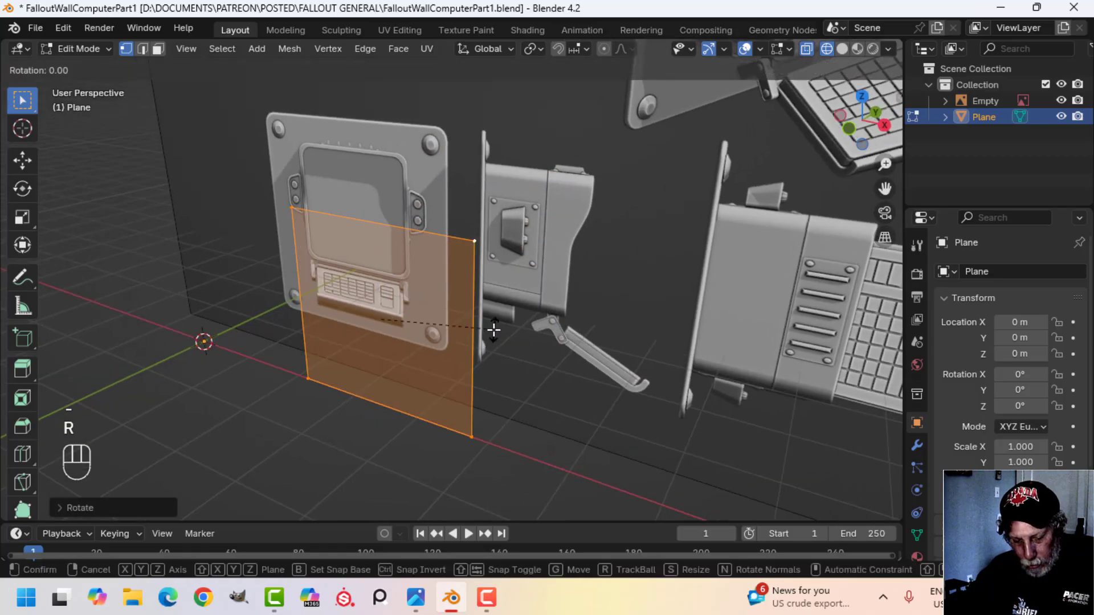
pyautogui.press('9')
pyautogui.press('0')
pyautogui.click(495, 326)
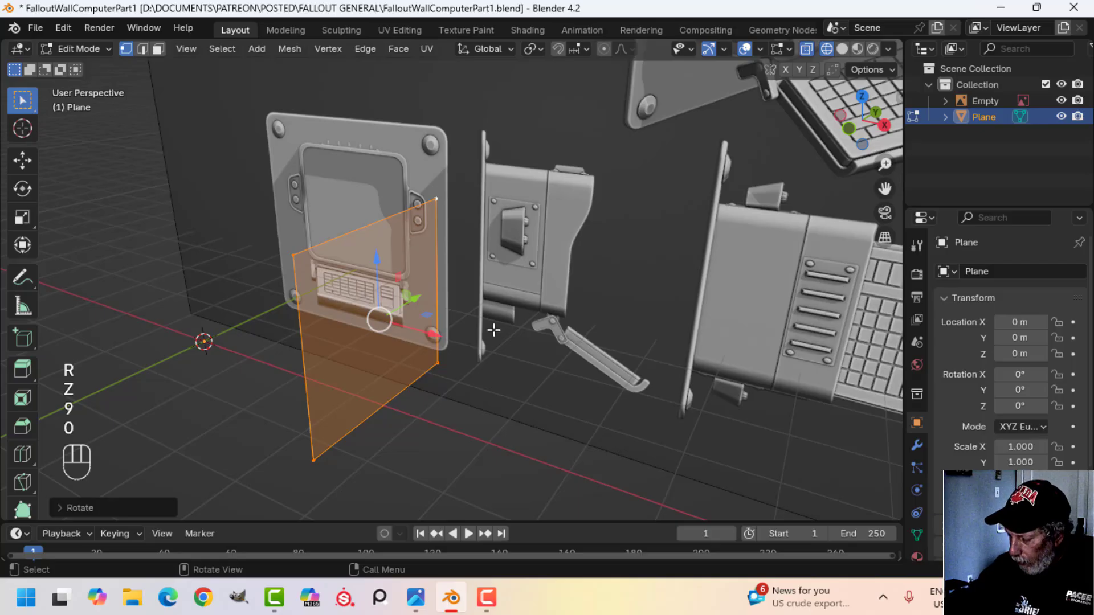
pyautogui.press('KP_1')
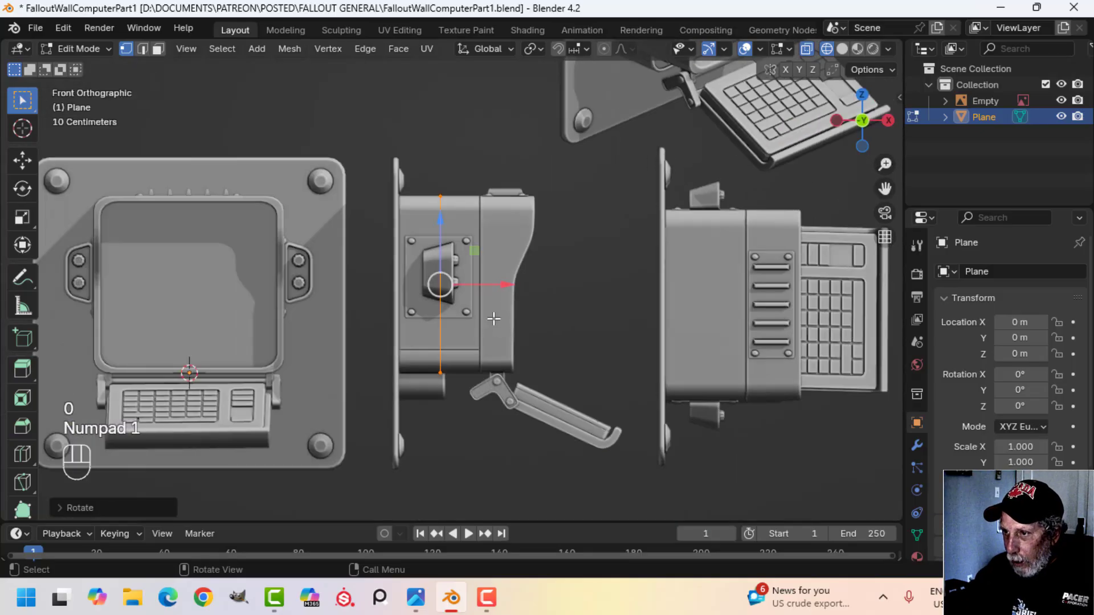
# - Move the plane about 1.06 m along X to the lower front face of the side-view housing
pyautogui.press('g')
pyautogui.press('x')
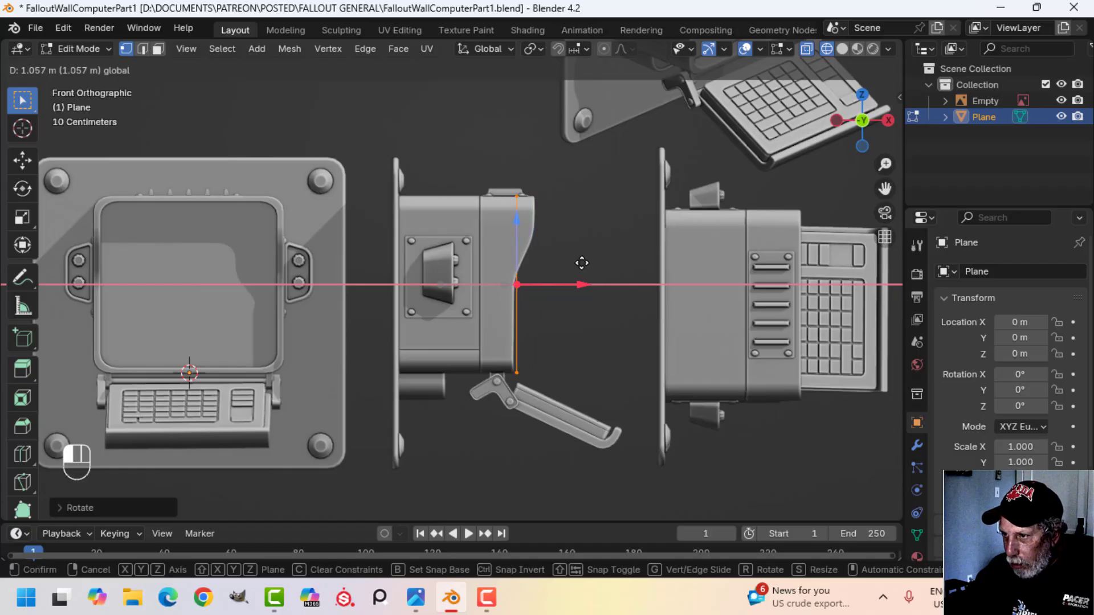
pyautogui.click(580, 263)
pyautogui.scroll(3, 570, 306)
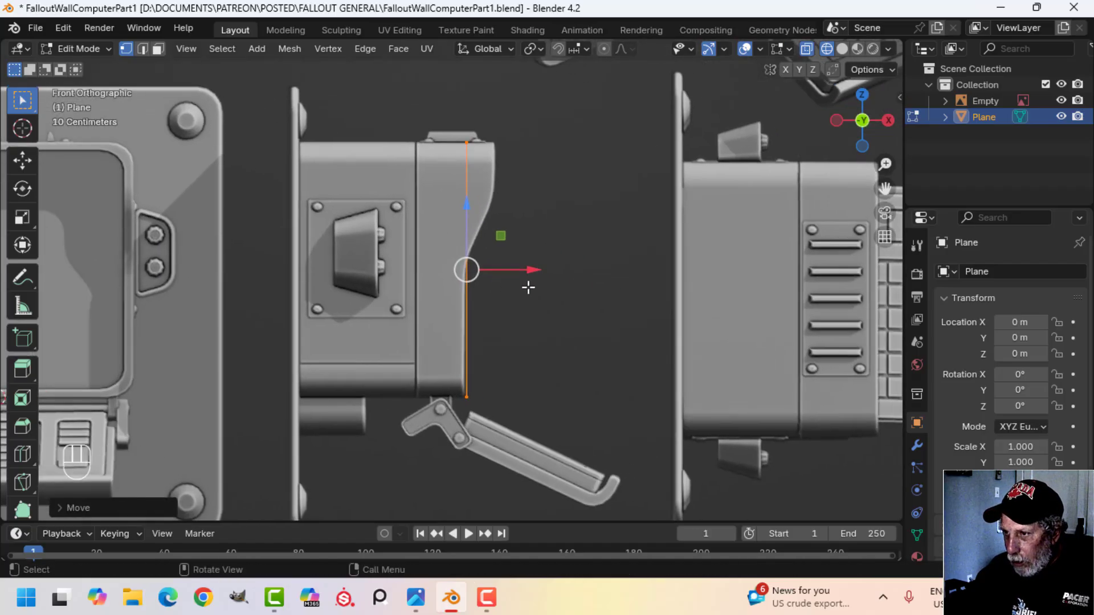
# - Add a horizontal loop cut across the plane and raise it to where the hood's curve begins in the side-view reference
pyautogui.moveTo(528, 287); pyautogui.dragTo(457, 288, button='middle')
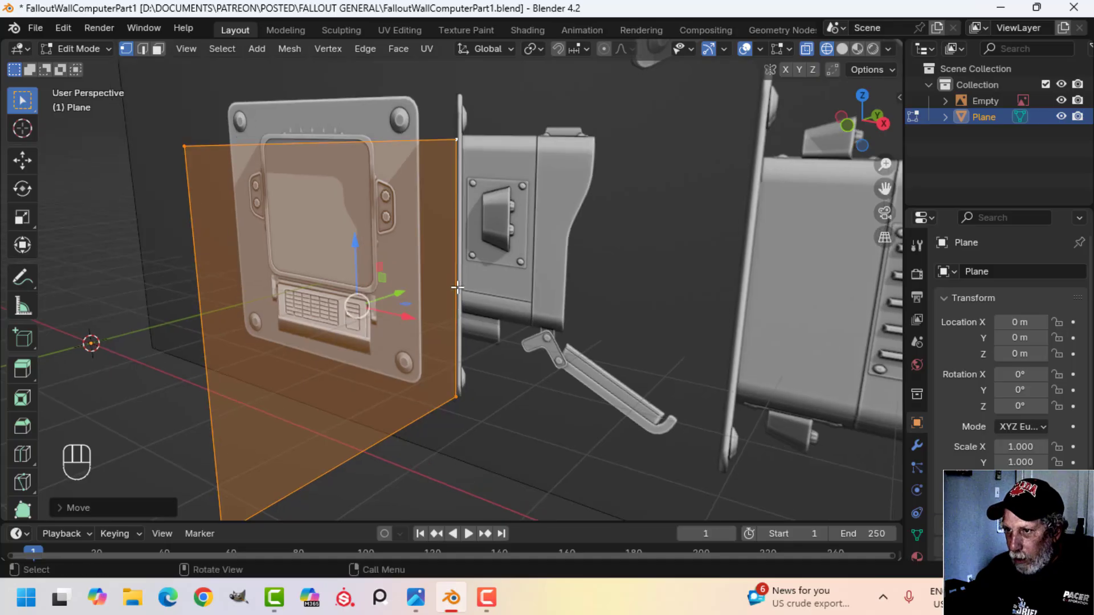
pyautogui.hotkey('ctrl', 'r')
pyautogui.click(457, 287)
pyautogui.click(458, 287)
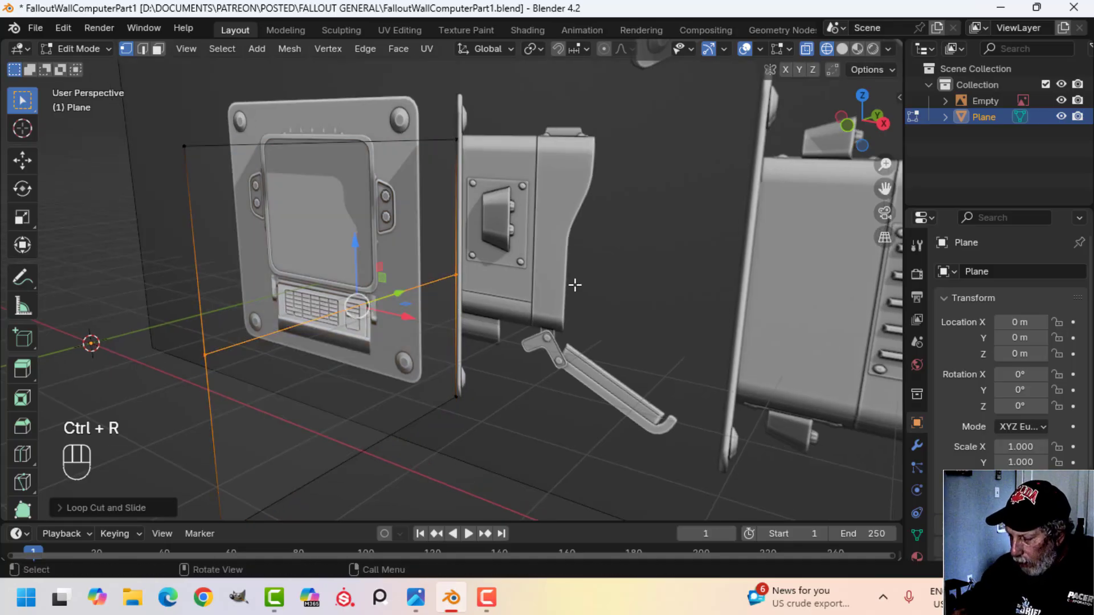
pyautogui.press('KP_1')
pyautogui.scroll(2, 556, 289)
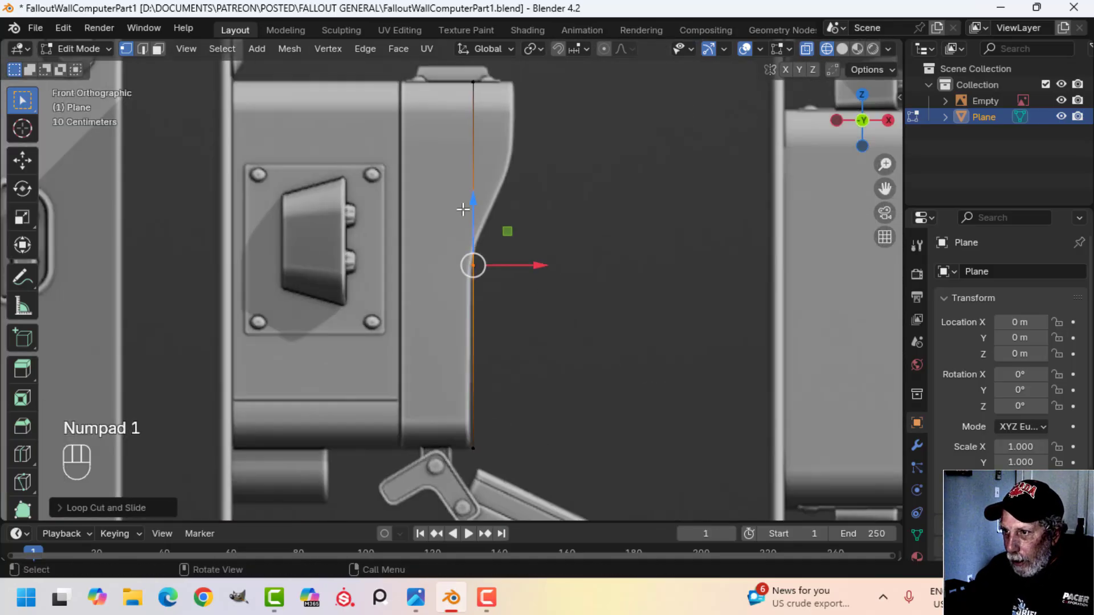
pyautogui.moveTo(468, 202); pyautogui.dragTo(468, 186)
pyautogui.scroll(-1, 573, 185)
pyautogui.scroll(1, 532, 215)
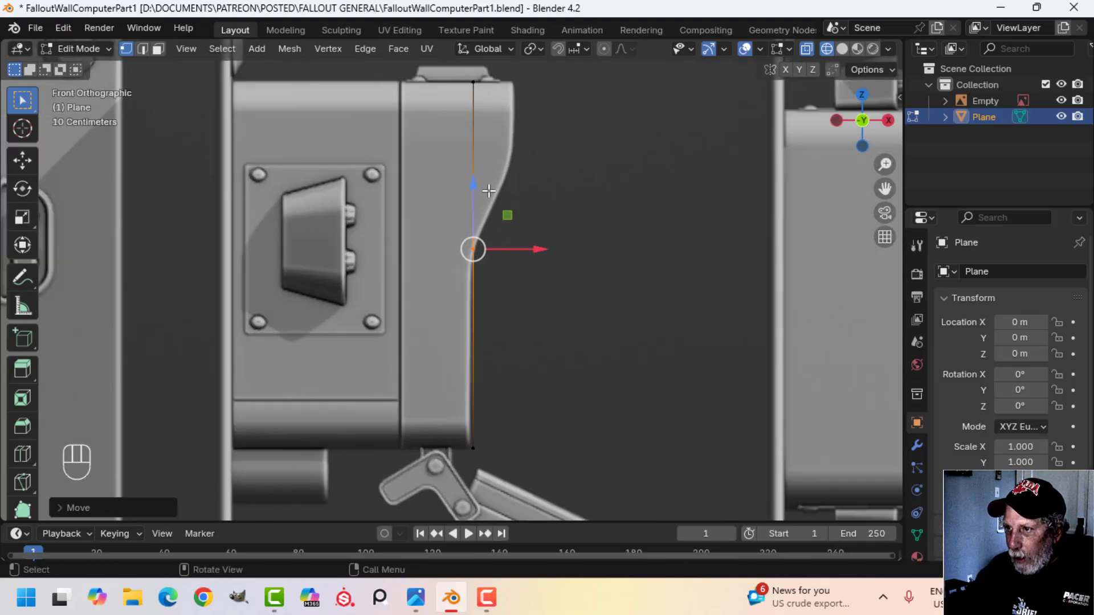
# - Add a centred horizontal loop cut across the plane's upper section without sliding it
pyautogui.moveTo(556, 180); pyautogui.dragTo(457, 166, button='middle')
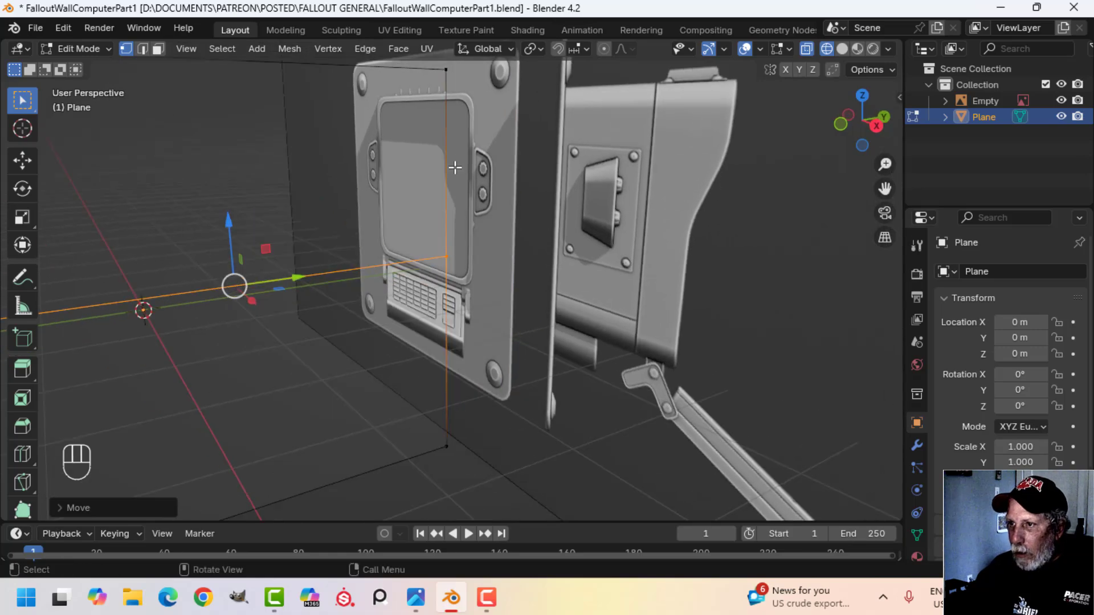
pyautogui.hotkey('ctrl', 'r')
pyautogui.click(449, 159)
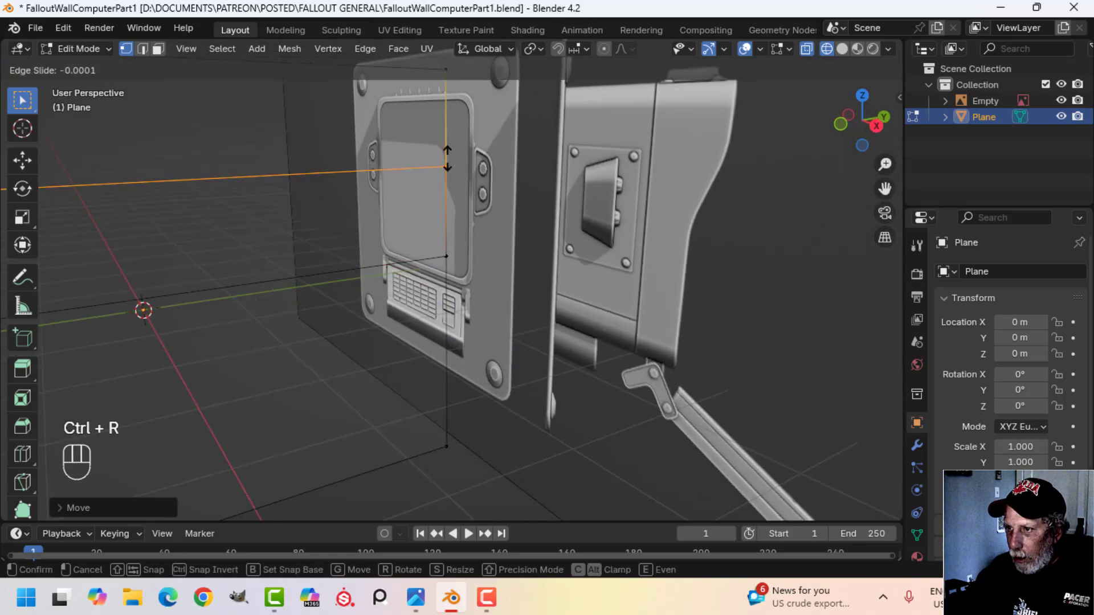
pyautogui.rightClick(450, 159)
# - Move the plane's two uppermost vertex rows along X to the hood's front face in the side-view reference
pyautogui.press('KP_1')
pyautogui.scroll(2, 506, 160)
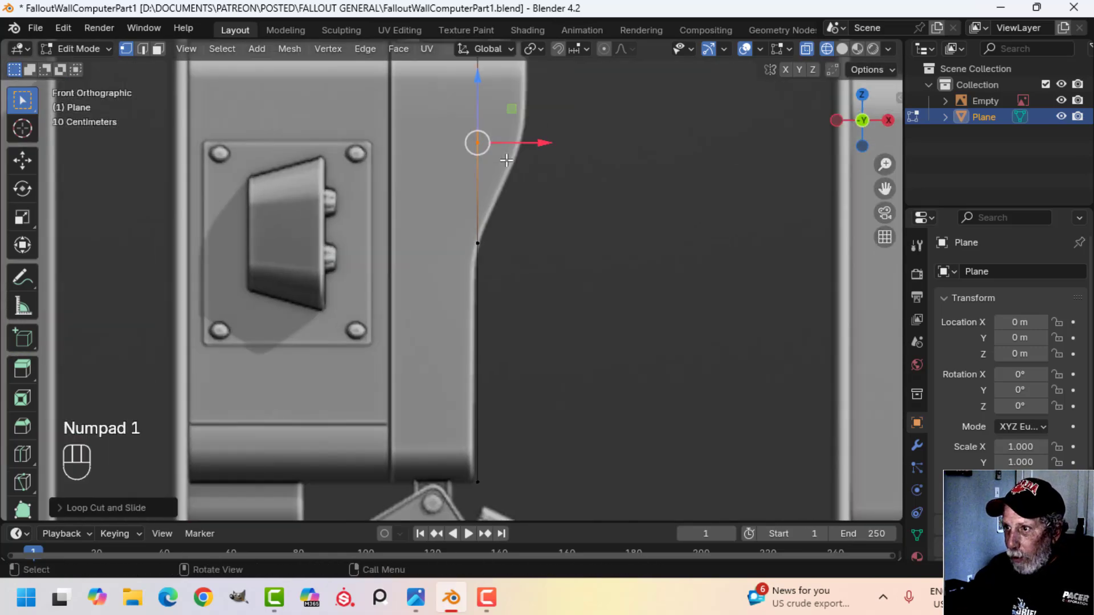
pyautogui.keyDown('shift'); pyautogui.moveTo(519, 172); pyautogui.dragTo(489, 223, button='middle'); pyautogui.keyUp('shift')
pyautogui.scroll(-1, 518, 168)
pyautogui.keyDown('shift'); pyautogui.moveTo(515, 176); pyautogui.dragTo(515, 188, button='middle'); pyautogui.keyUp('shift')
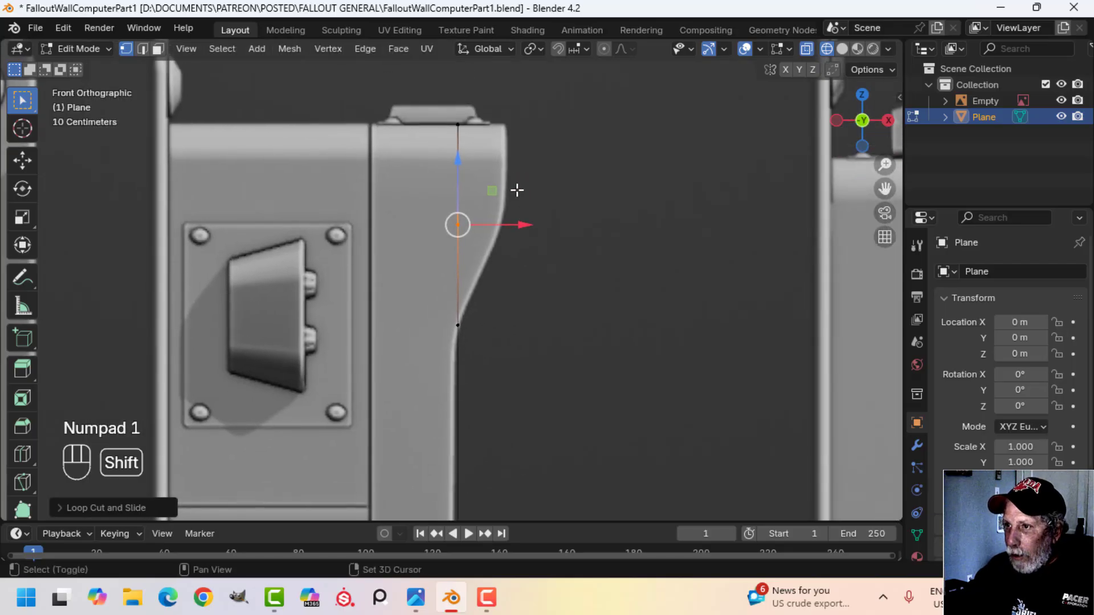
pyautogui.hotkey('alt', 'a')
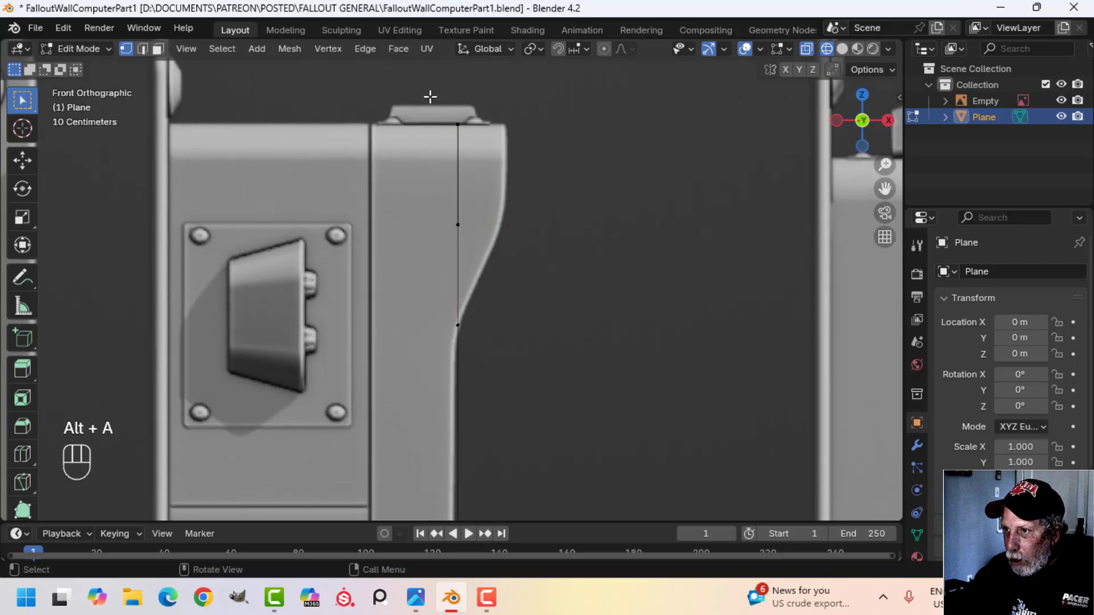
pyautogui.moveTo(430, 97); pyautogui.dragTo(497, 242)
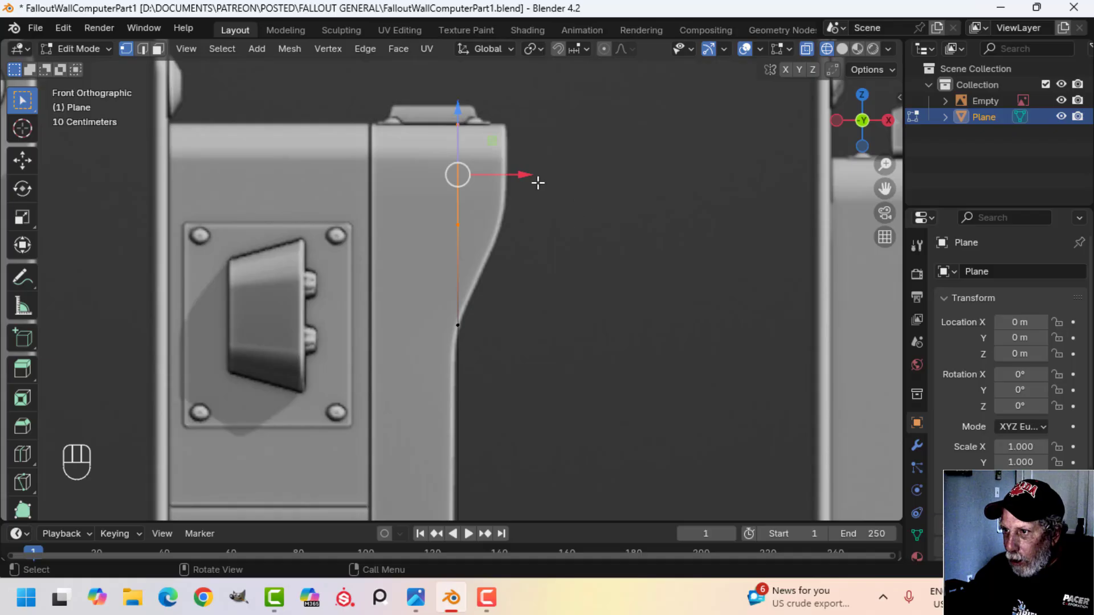
pyautogui.moveTo(538, 182); pyautogui.dragTo(574, 188)
# - Switch to solid shading and delete only the plane's three faces, keeping their edges
pyautogui.press('z')
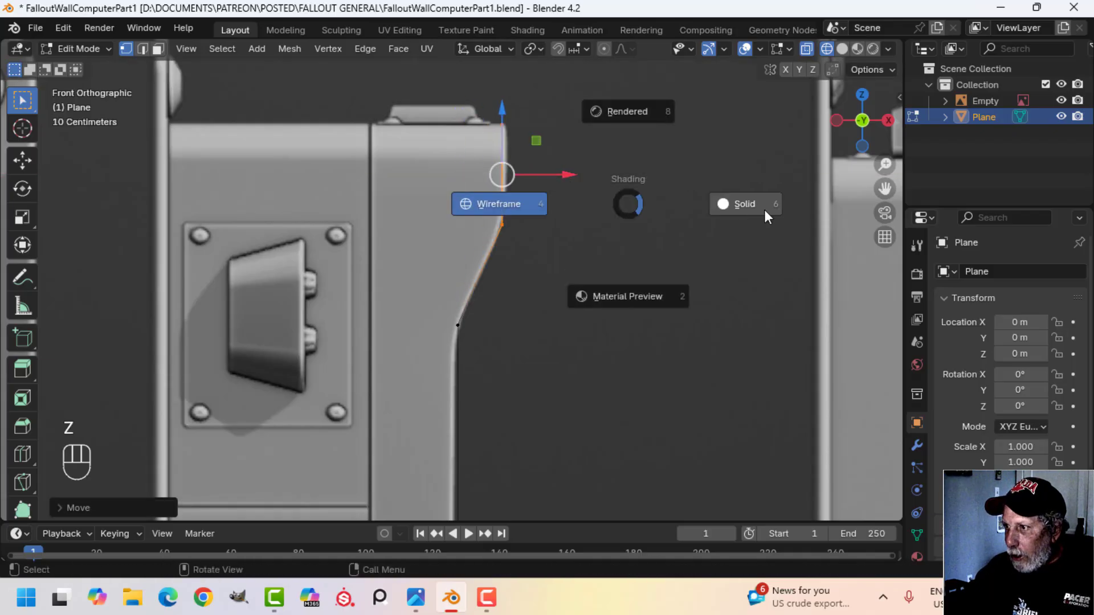
pyautogui.click(762, 211)
pyautogui.moveTo(758, 218)
pyautogui.mouseDown(button='middle')
pyautogui.moveTo(440, 255)
pyautogui.moveTo(418, 286)
pyautogui.moveTo(376, 208)
pyautogui.moveTo(364, 227)
pyautogui.moveTo(386, 220)
pyautogui.moveTo(372, 227)
pyautogui.mouseUp(button='middle')
pyautogui.scroll(-2, 439, 256)
pyautogui.hotkey('alt', 'a')
pyautogui.press('3')
pyautogui.press('c')
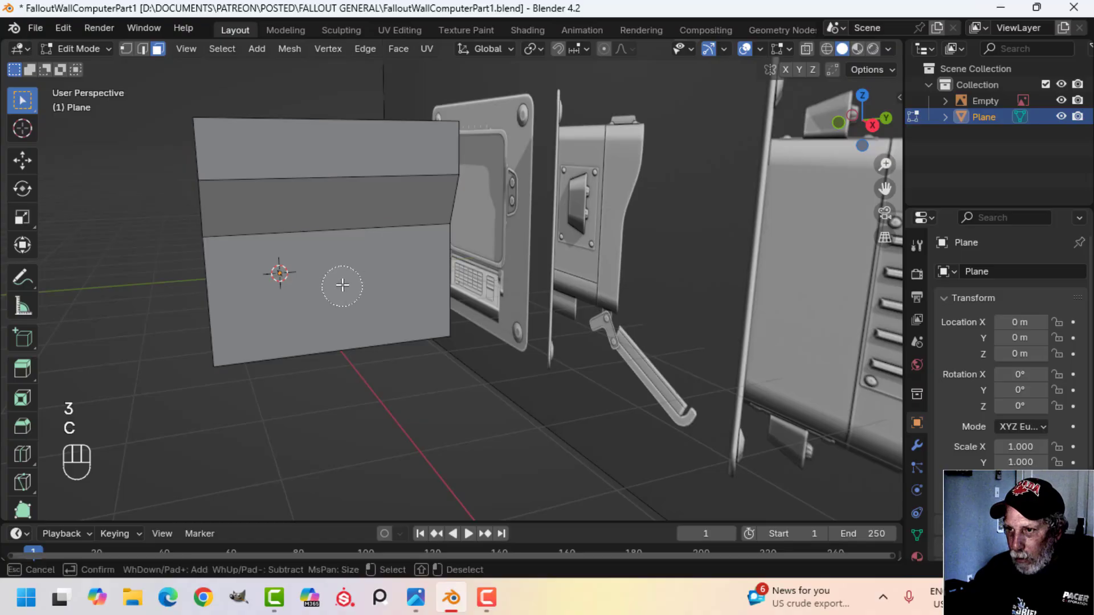
pyautogui.moveTo(342, 281)
pyautogui.mouseDown()
pyautogui.moveTo(344, 200)
pyautogui.moveTo(361, 194)
pyautogui.mouseUp()
pyautogui.press('Escape')
pyautogui.moveTo(360, 195); pyautogui.dragTo(413, 220, button='middle')
pyautogui.press('x')
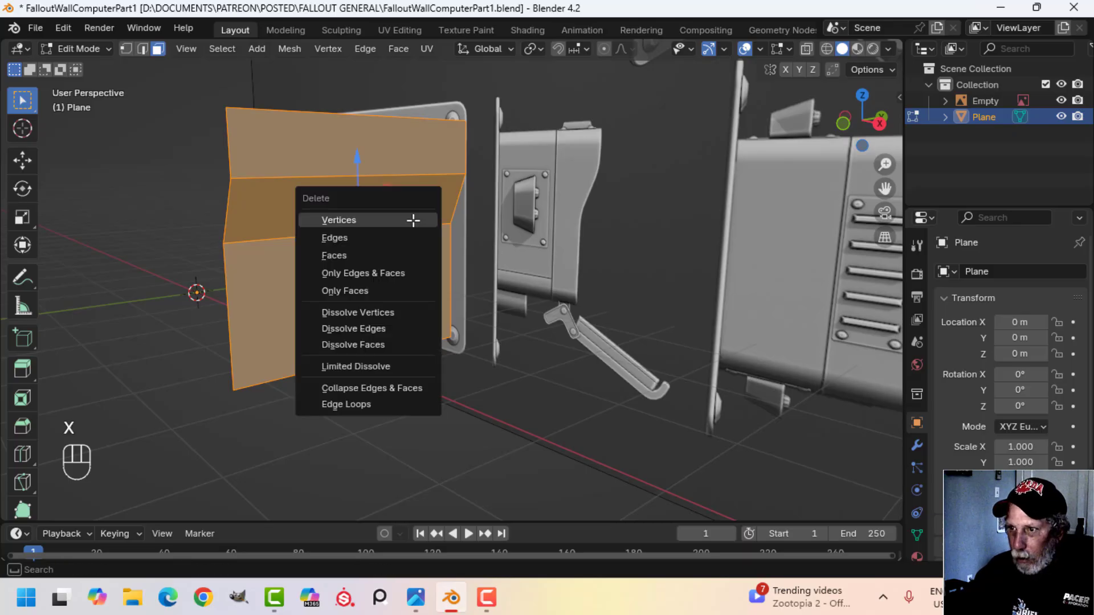
pyautogui.click(374, 253)
pyautogui.moveTo(405, 213)
pyautogui.mouseDown(button='middle')
pyautogui.moveTo(408, 250)
pyautogui.moveTo(410, 232)
pyautogui.mouseUp(button='middle')
pyautogui.hotkey('ctrl', 'z')
pyautogui.press('x')
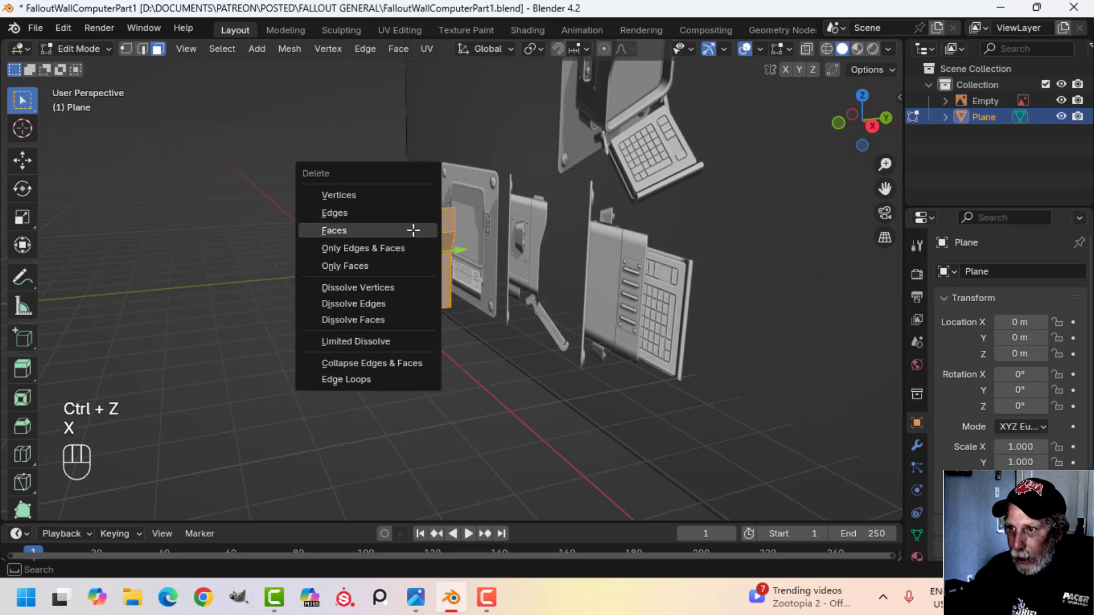
pyautogui.click(417, 263)
pyautogui.scroll(2, 423, 254)
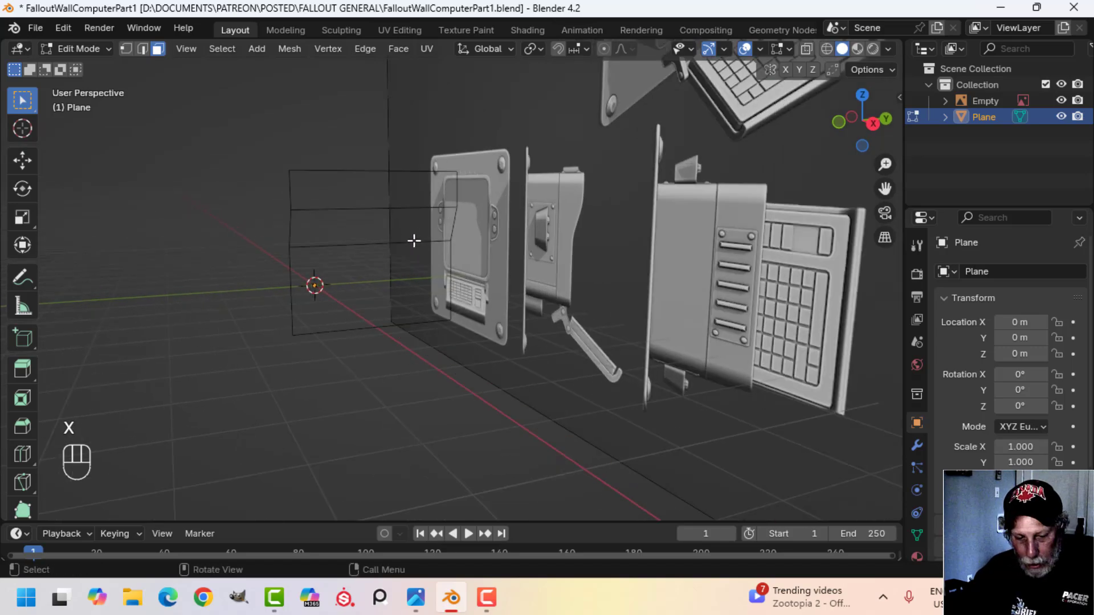
# - Delete the two inner horizontal edges so only the plane's outer outline is left
pyautogui.press('2')
pyautogui.click(384, 211)
pyautogui.keyDown('shift'); pyautogui.click(382, 245); pyautogui.keyUp('shift')
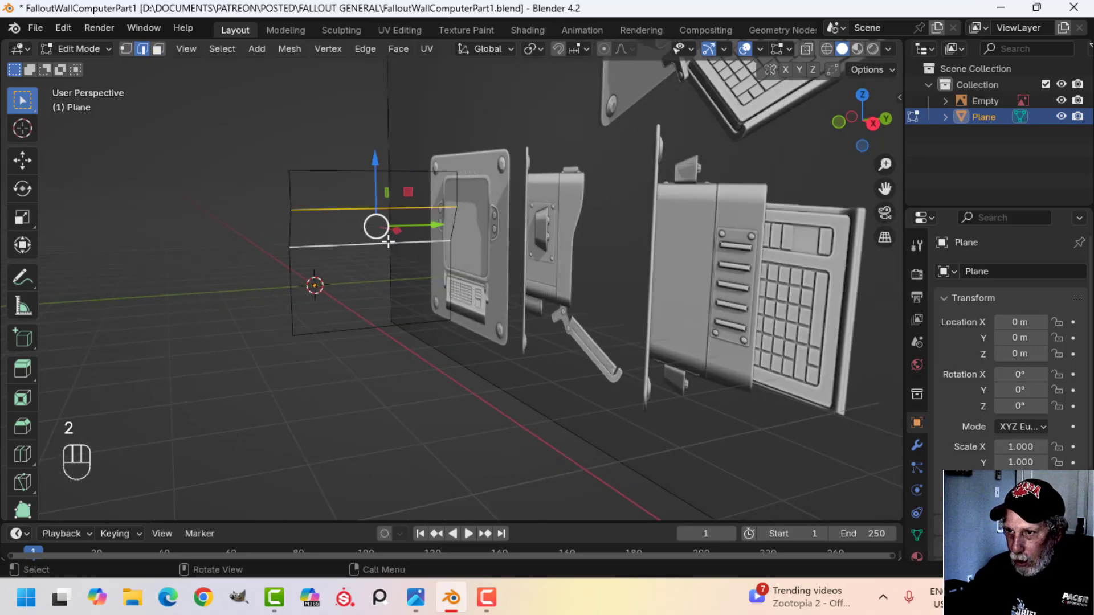
pyautogui.press('x')
pyautogui.click(346, 226)
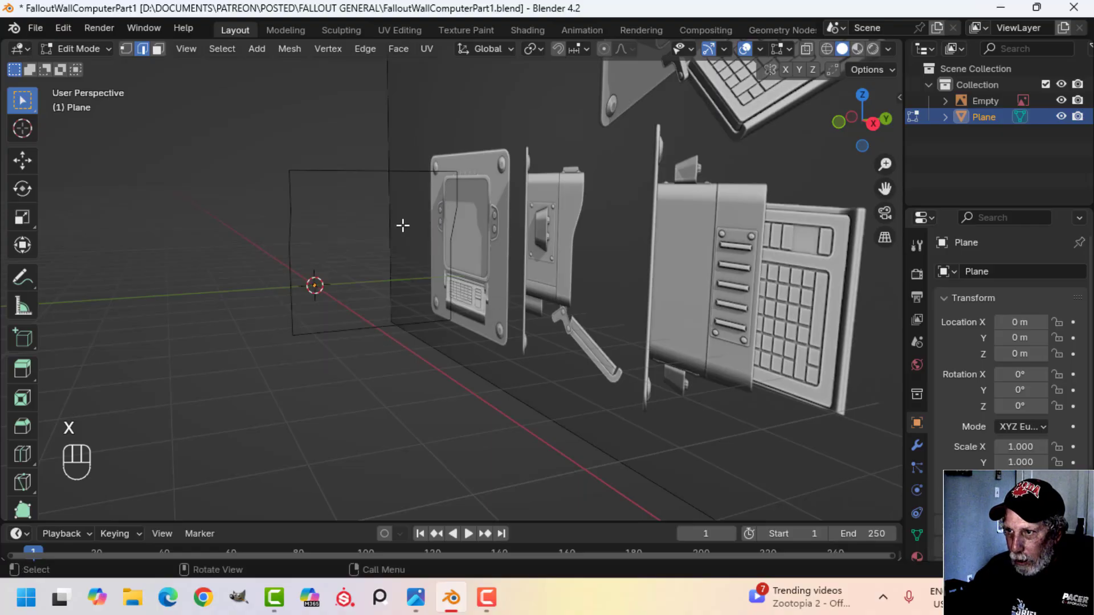
# - Rotate the whole outline -90° about the Z axis so it faces the front view
pyautogui.moveTo(421, 229); pyautogui.dragTo(456, 227, button='middle')
pyautogui.press('a')
pyautogui.moveTo(456, 227); pyautogui.dragTo(493, 238, button='middle')
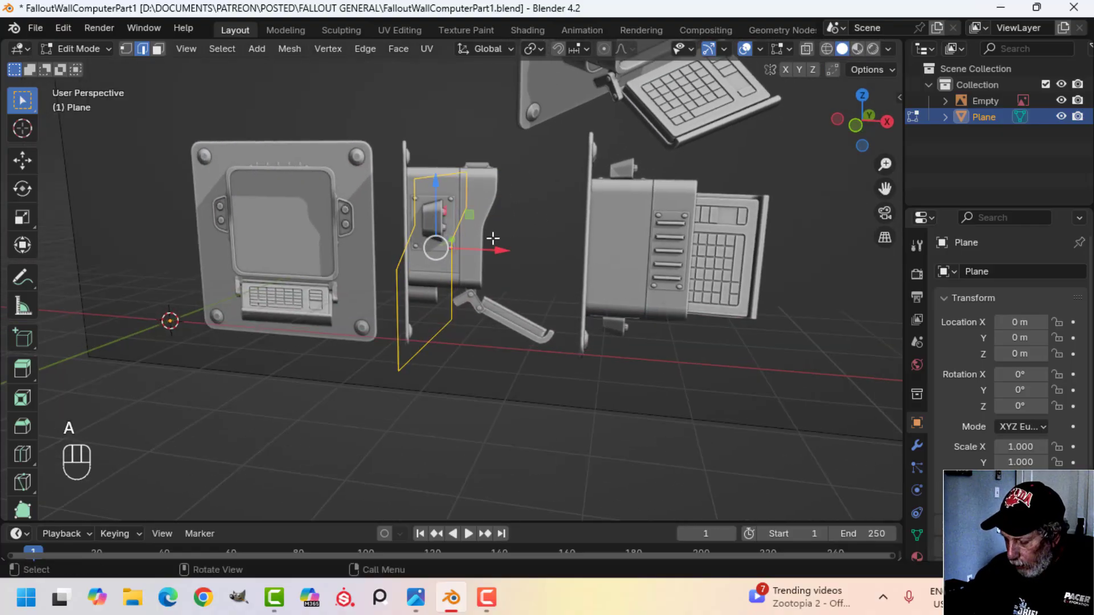
pyautogui.press('KP_1')
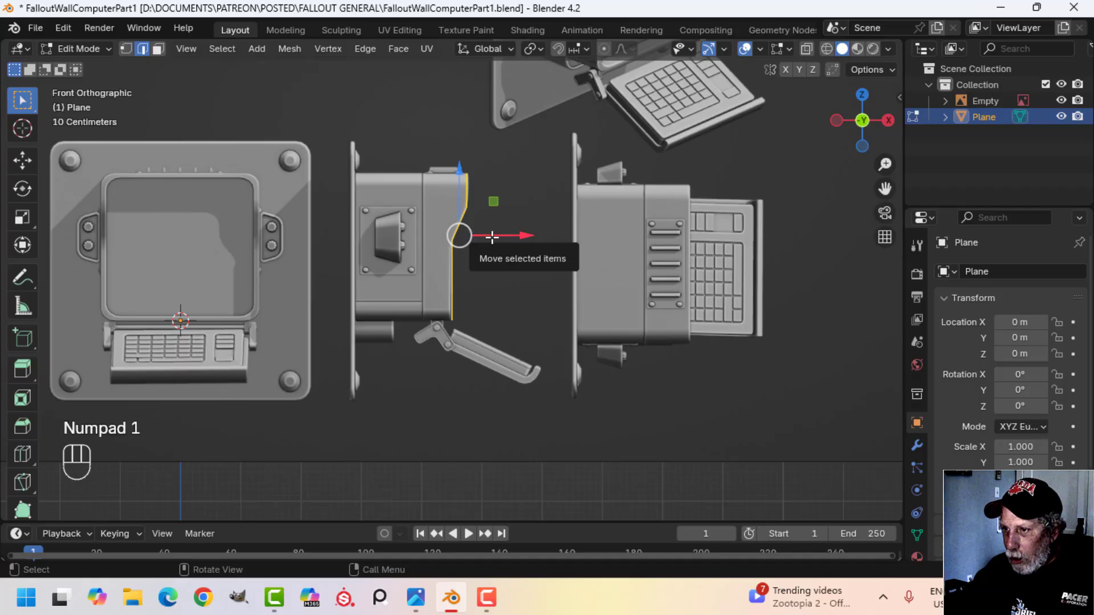
pyautogui.moveTo(511, 245)
pyautogui.mouseDown(button='middle')
pyautogui.moveTo(471, 274)
pyautogui.moveTo(504, 252)
pyautogui.mouseUp(button='middle')
pyautogui.press('1')
pyautogui.press('r')
pyautogui.press('z')
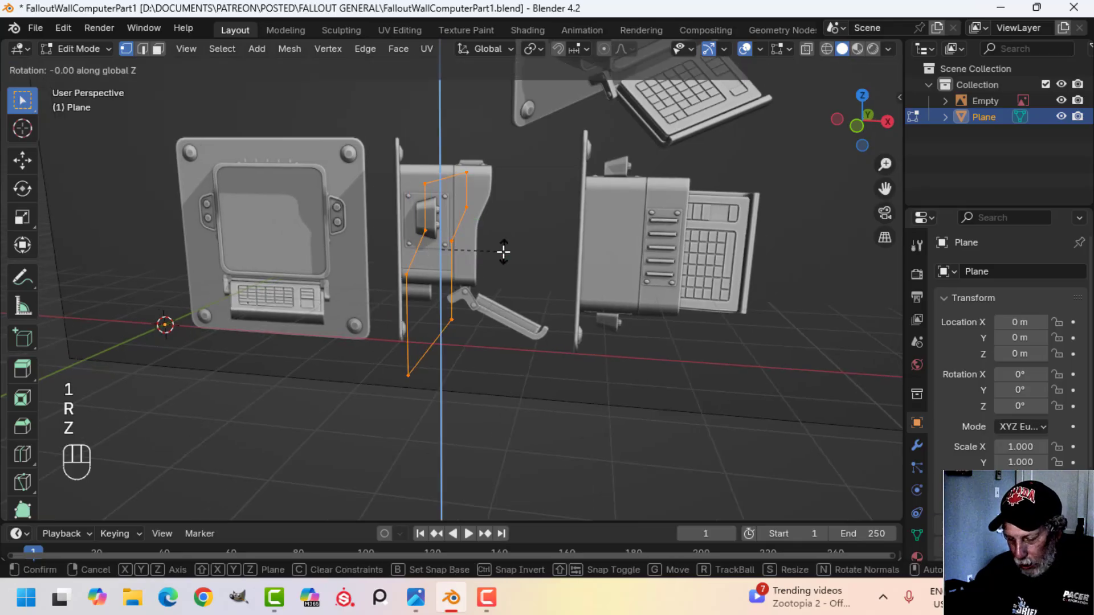
pyautogui.press('9')
pyautogui.press('0')
pyautogui.click(504, 251)
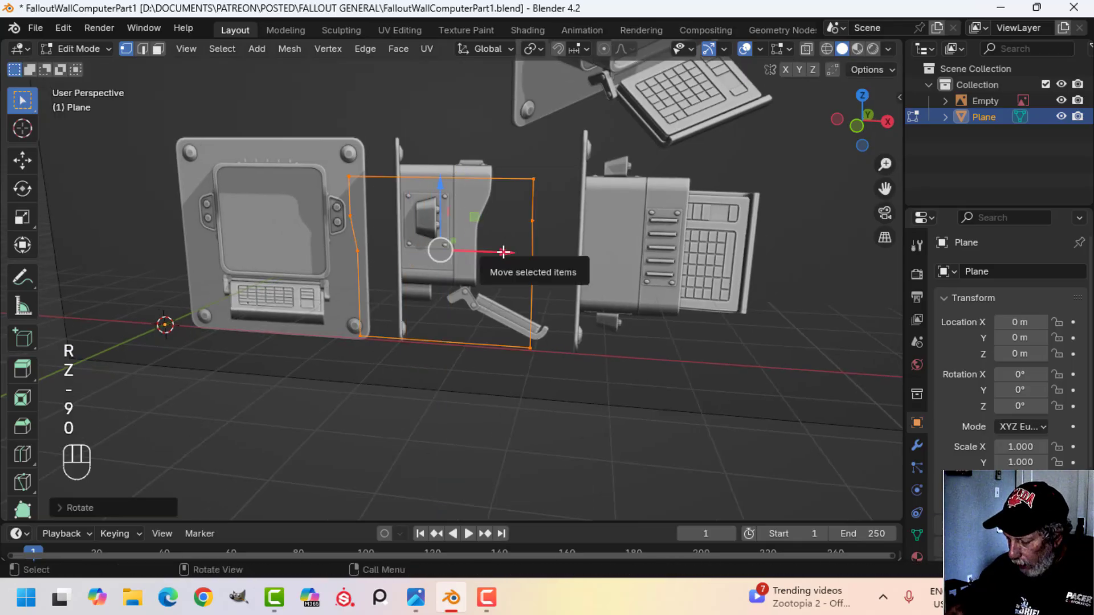
# - Move the rotated outline along X onto the screen housing in the front-view reference
pyautogui.press('KP_1')
pyautogui.moveTo(522, 235); pyautogui.dragTo(230, 259)
pyautogui.moveTo(289, 268); pyautogui.dragTo(162, 303, button='middle')
pyautogui.scroll(2, 237, 268)
pyautogui.keyDown('shift'); pyautogui.moveTo(256, 267); pyautogui.dragTo(308, 296, button='middle'); pyautogui.keyUp('shift')
pyautogui.moveTo(333, 292); pyautogui.dragTo(306, 288, button='middle')
pyautogui.scroll(-1, 324, 283)
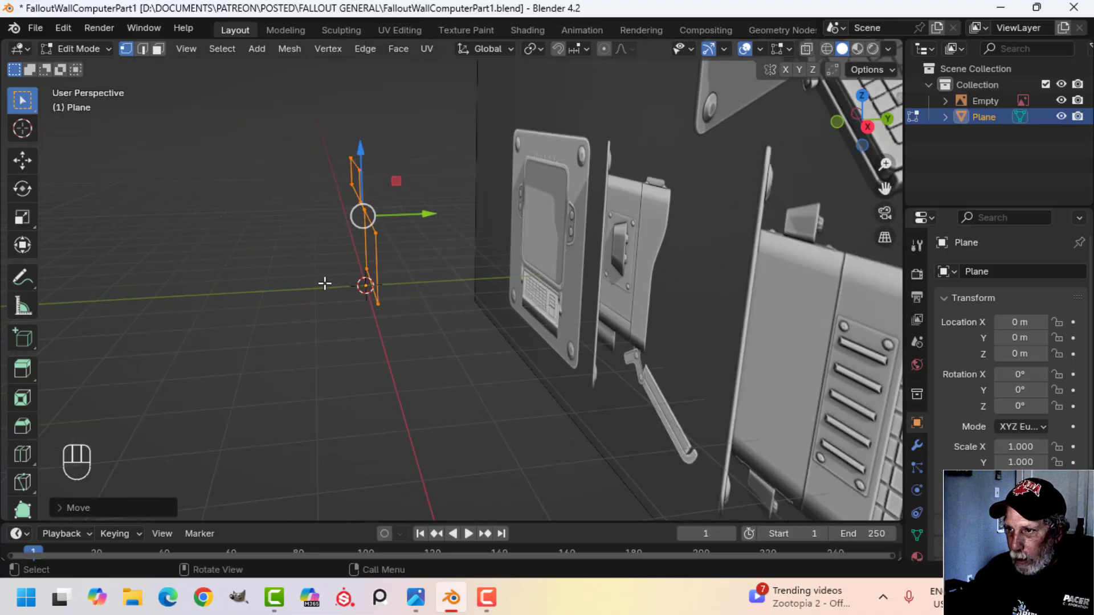
pyautogui.moveTo(401, 274)
pyautogui.keyDown('shift'); pyautogui.mouseDown(button='middle')
pyautogui.moveTo(369, 277)
pyautogui.moveTo(400, 260)
pyautogui.mouseUp(button='middle'); pyautogui.keyUp('shift')
# - Undo the outline's move and rotation to bring it back to the side-view profile
pyautogui.hotkey('ctrl', 'z')
pyautogui.hotkey('ctrl', 'z')
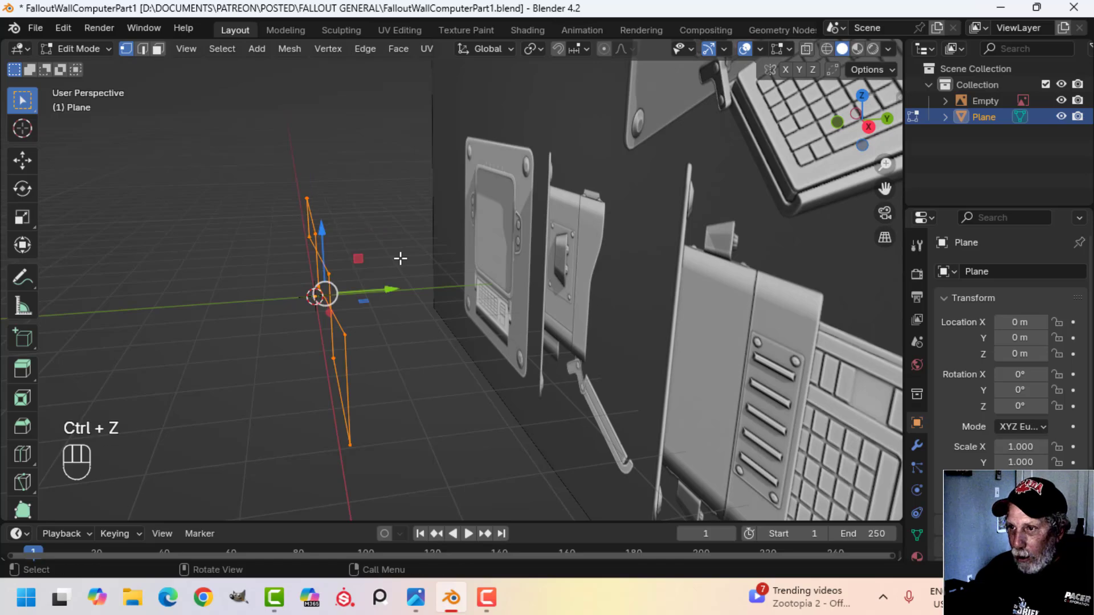
pyautogui.press('KP_1')
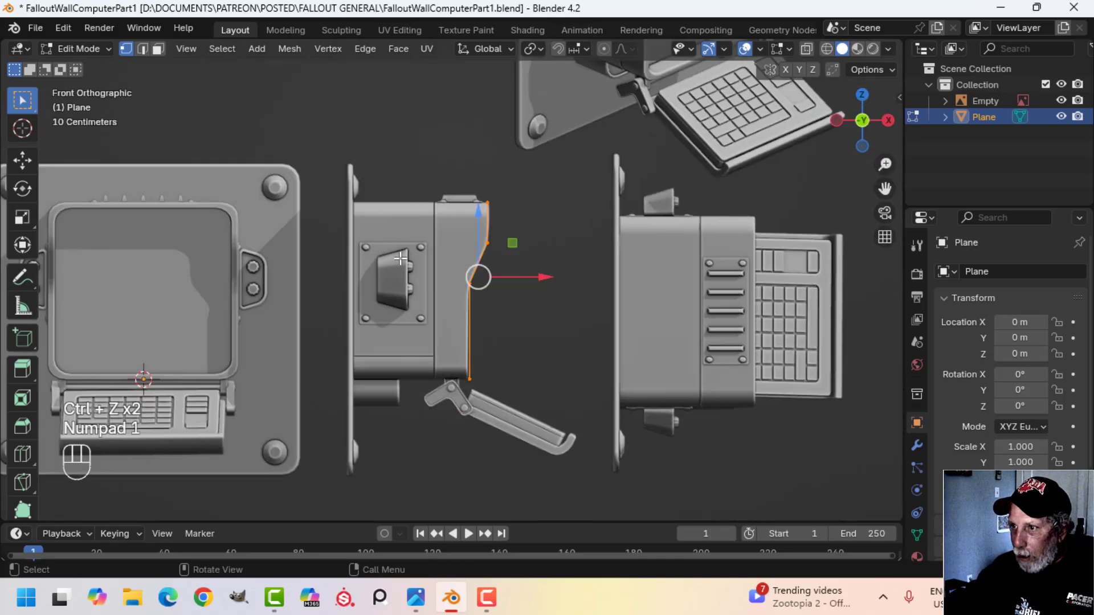
pyautogui.scroll(3, 547, 262)
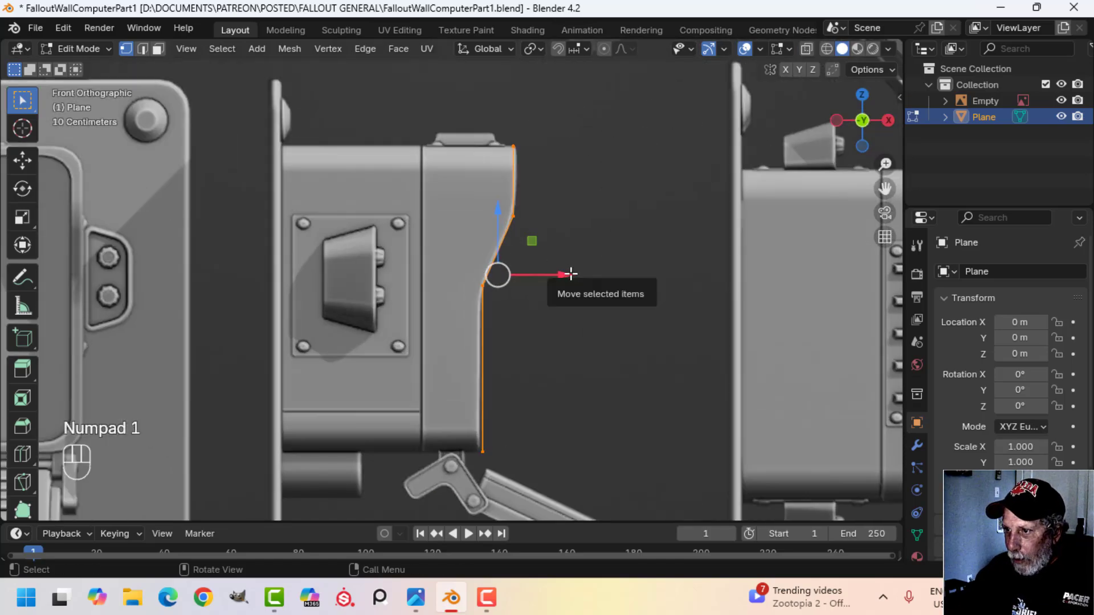
# - Select the outline's upper vertices in wireframe shading and nudge them along X to fit the hood's front face
pyautogui.hotkey('alt', 'a')
pyautogui.moveTo(500, 138); pyautogui.dragTo(544, 234)
pyautogui.press('z')
pyautogui.click(478, 206)
pyautogui.moveTo(496, 114); pyautogui.dragTo(550, 240)
pyautogui.moveTo(574, 179); pyautogui.dragTo(576, 176)
# - Extrude the whole outline back along X toward the housing's vertical seam in the side-view reference
pyautogui.press('a')
pyautogui.scroll(-2, 567, 303)
pyautogui.keyDown('shift'); pyautogui.moveTo(566, 303); pyautogui.dragTo(551, 205, button='middle'); pyautogui.keyUp('shift')
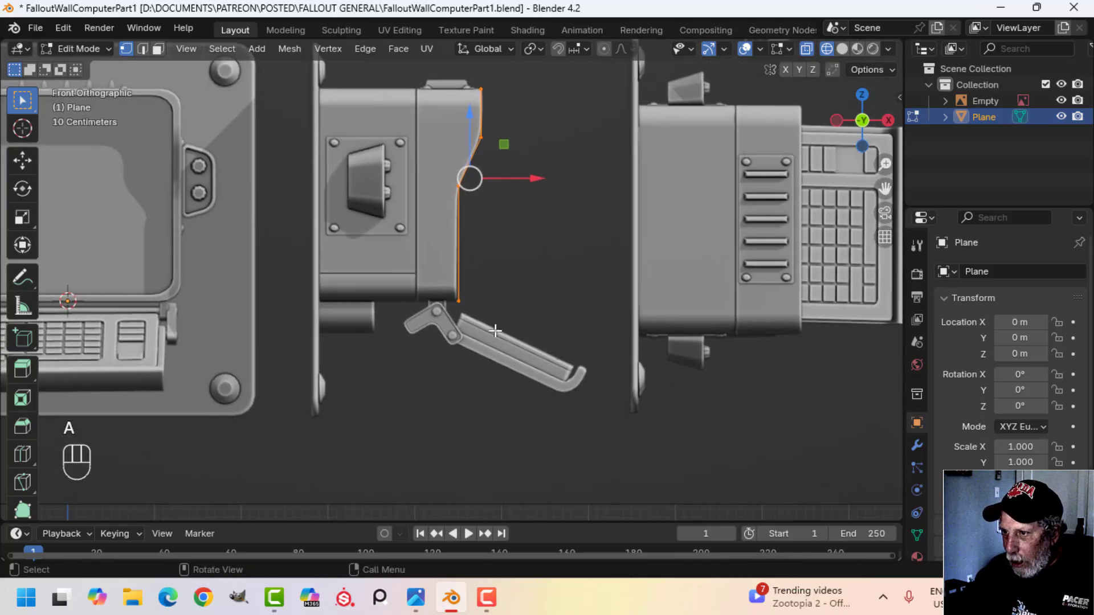
pyautogui.hotkey('alt', 'a')
pyautogui.press('b')
pyautogui.moveTo(435, 281); pyautogui.dragTo(490, 329)
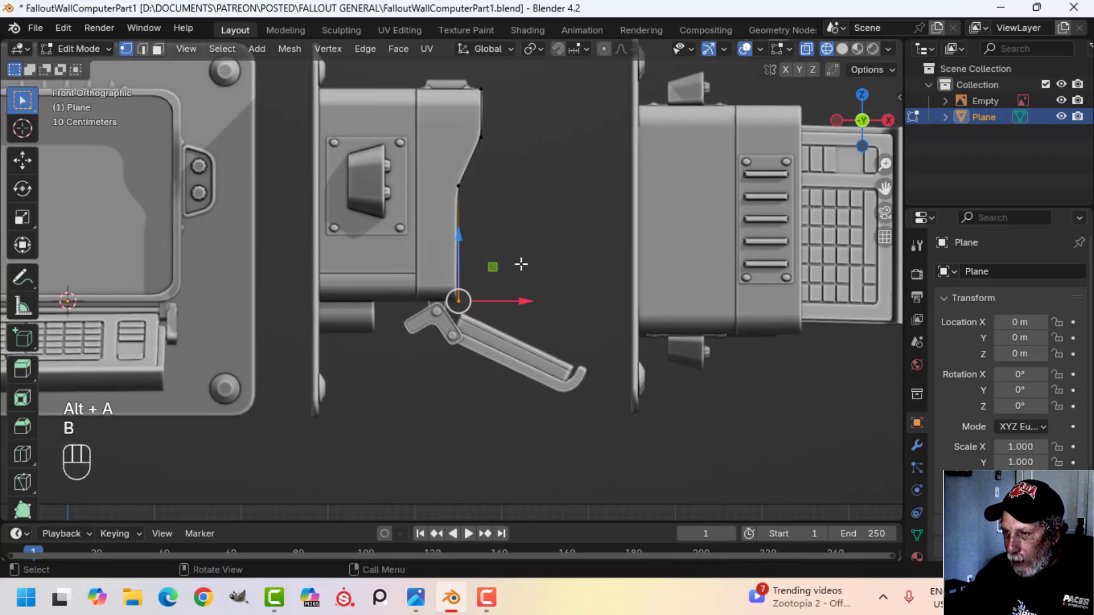
pyautogui.press('z')
pyautogui.press('a')
pyautogui.keyDown('shift'); pyautogui.moveTo(539, 243); pyautogui.dragTo(546, 291, button='middle'); pyautogui.keyUp('shift')
pyautogui.press('e')
pyautogui.moveTo(553, 215); pyautogui.dragTo(507, 216)
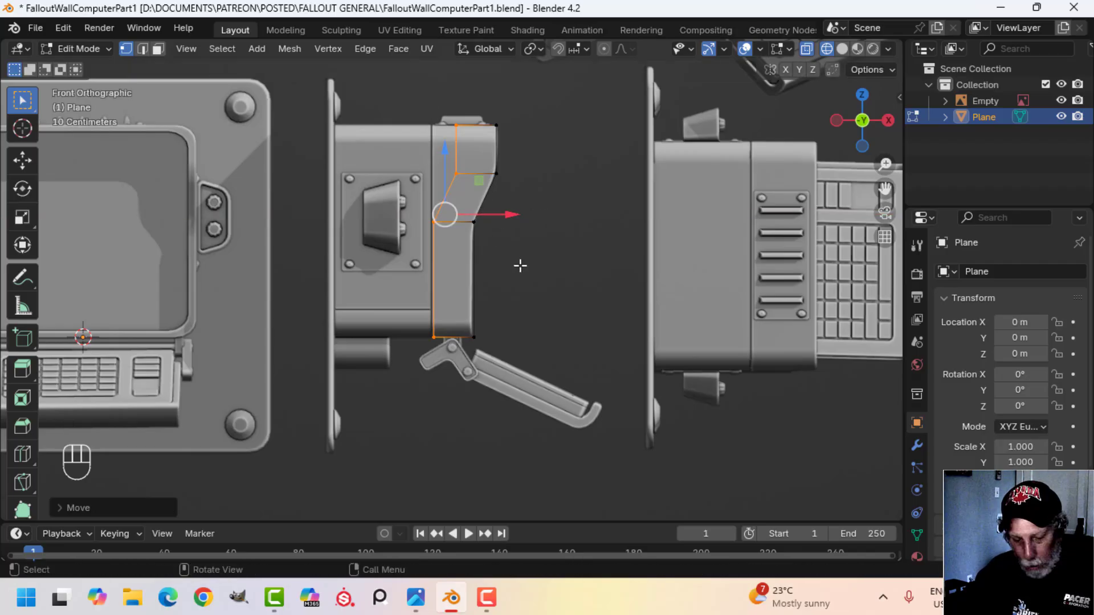
# - Flatten the extruded rear edges by scaling them to 0 along X, and move them back to the housing's vertical seam
pyautogui.press('s')
pyautogui.press('x')
pyautogui.press('0')
pyautogui.press('Return')
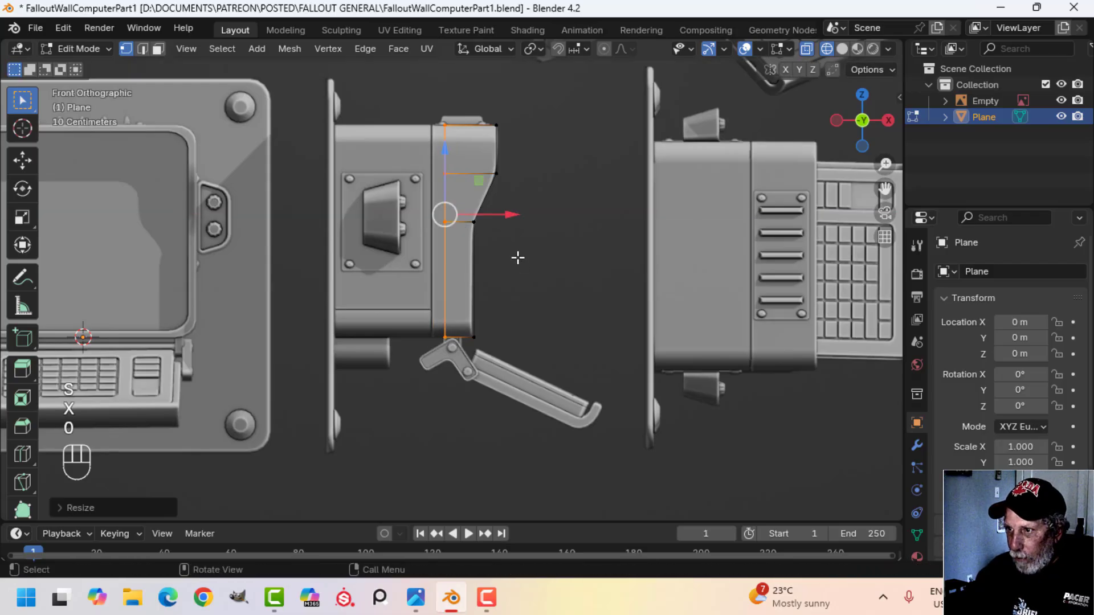
pyautogui.moveTo(519, 213); pyautogui.dragTo(500, 213)
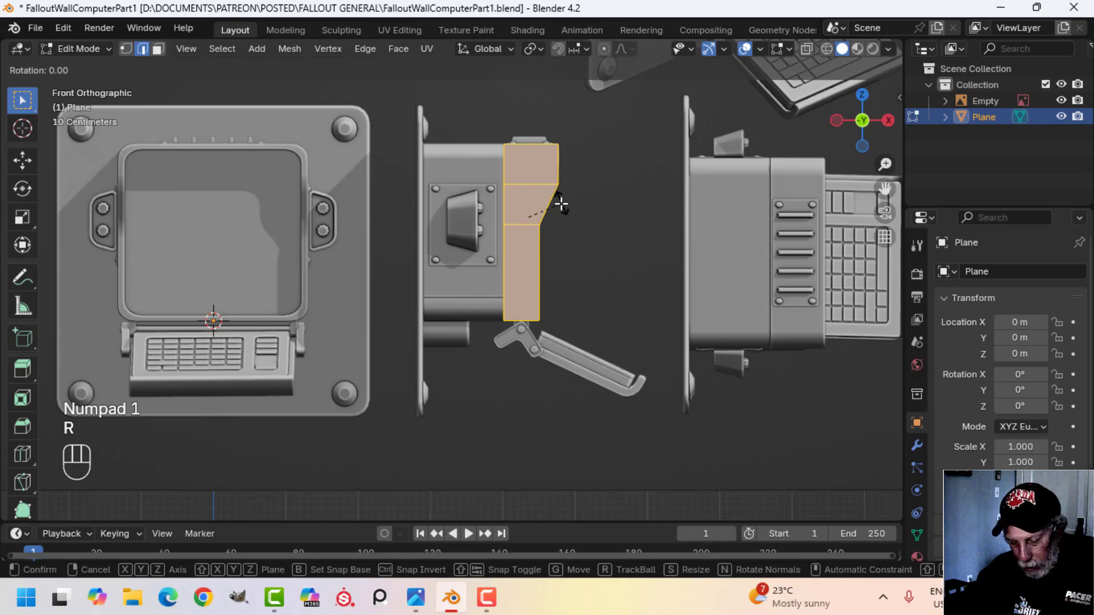
# - Rotate the whole extruded frame -90° about the Z axis and move it along X onto the front-view screen housing
pyautogui.write('z')
pyautogui.write('90')
pyautogui.press('Return')
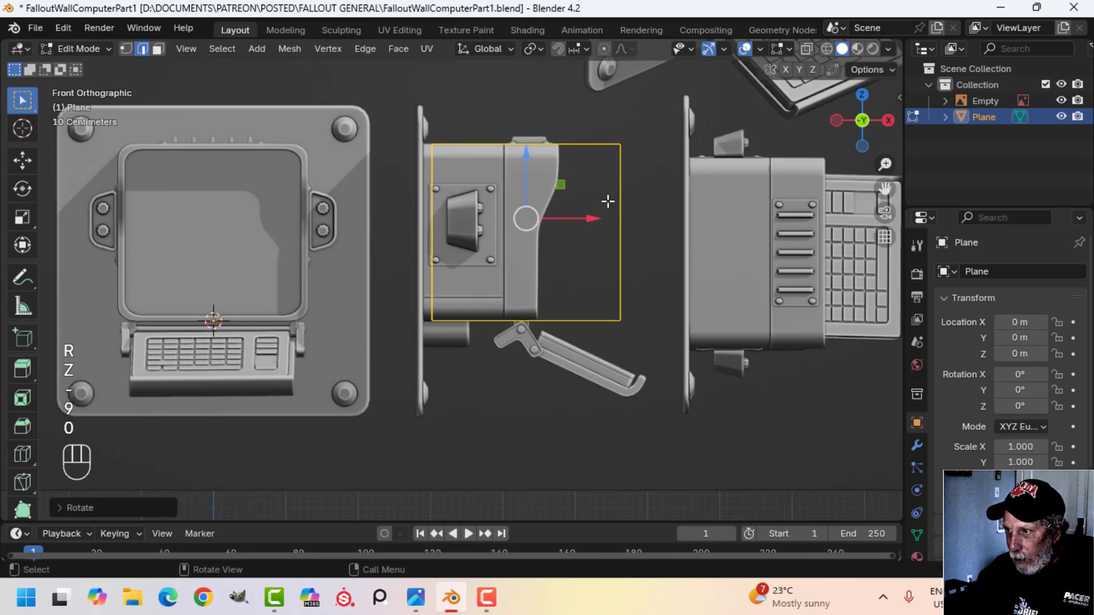
pyautogui.moveTo(604, 200); pyautogui.dragTo(285, 260)
# - Bevel the frame's corner edges by about 0.28 m with 4 segments to match the reference's rounded corners
pyautogui.moveTo(393, 222); pyautogui.dragTo(333, 185, button='middle')
pyautogui.click(276, 149)
pyautogui.keyDown('shift'); pyautogui.moveTo(327, 306); pyautogui.dragTo(398, 220, button='middle'); pyautogui.keyUp('shift')
pyautogui.moveTo(444, 258); pyautogui.dragTo(477, 342, button='middle')
pyautogui.press('KP_1')
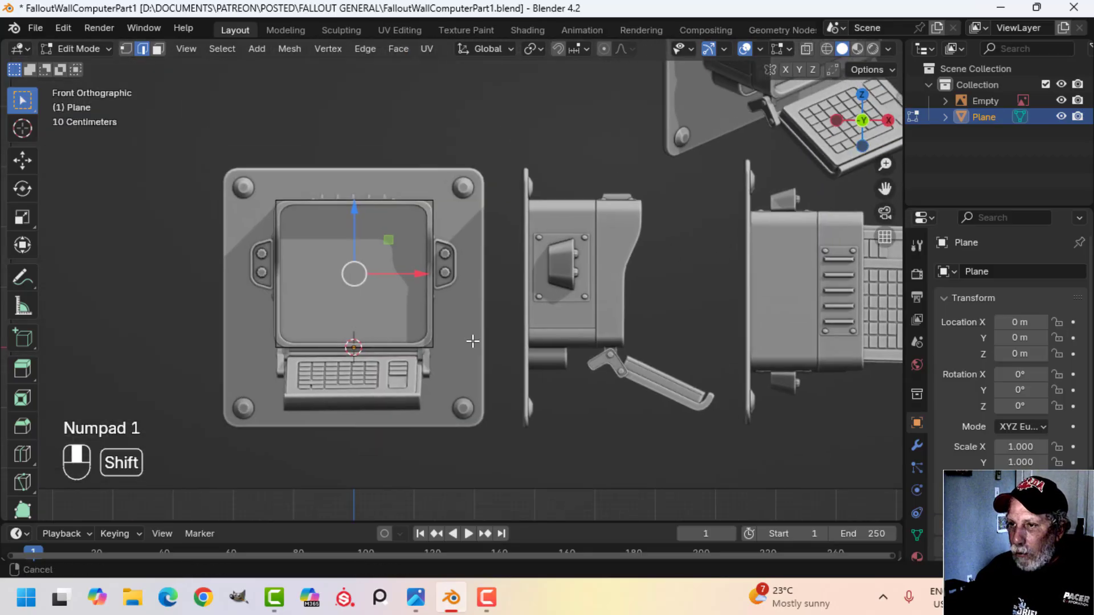
pyautogui.scroll(4, 403, 325)
pyautogui.scroll(2, 397, 309)
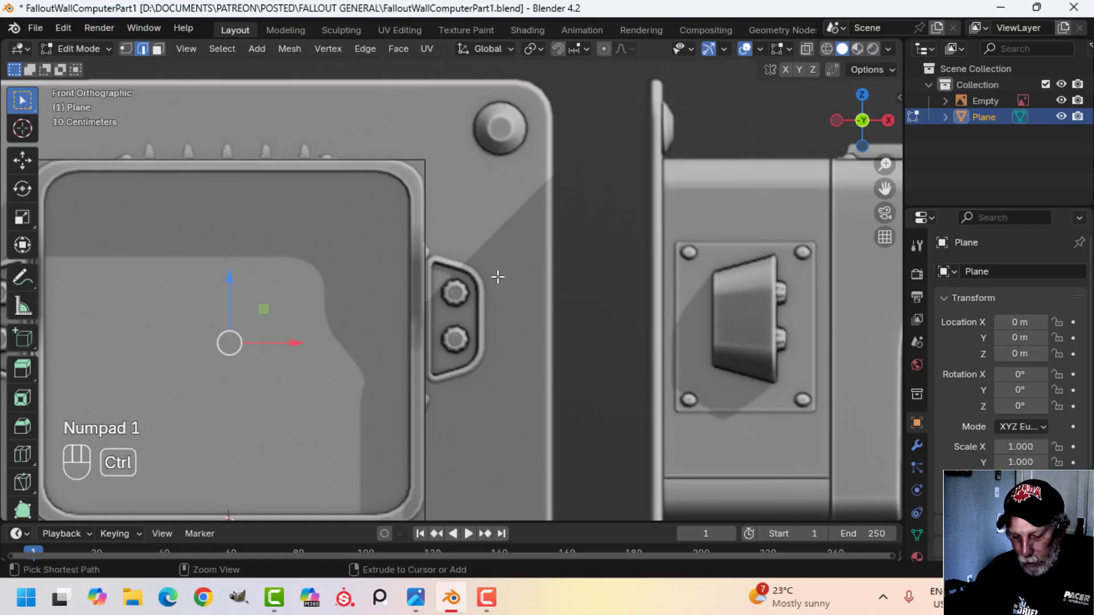
pyautogui.hotkey('ctrl', 'b')
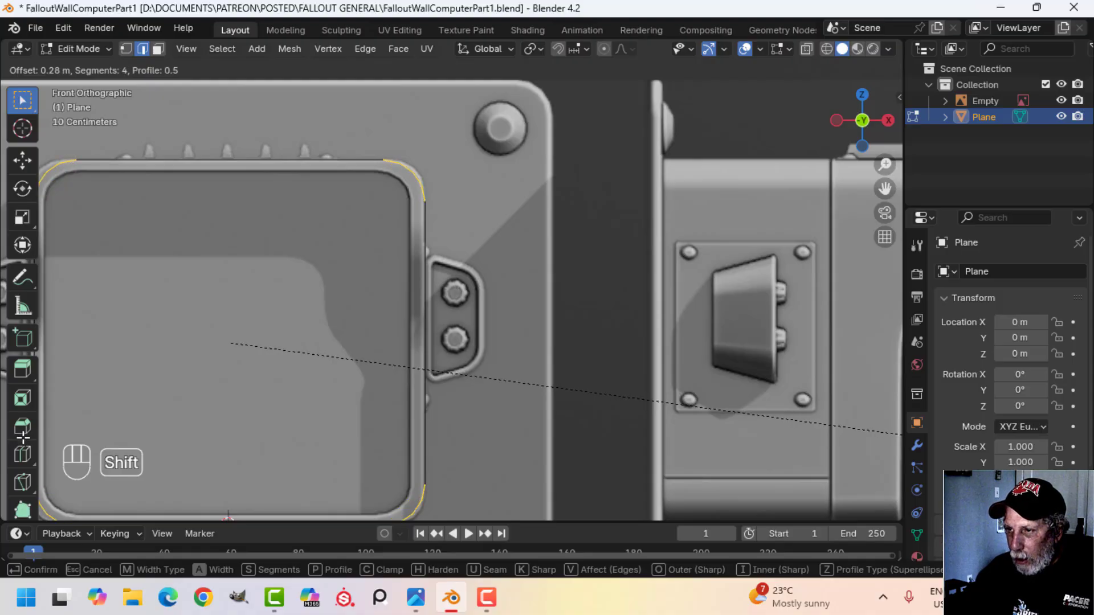
pyautogui.click(856, 406)
# - Examine the bevelled frame's shape from an angle in Object Mode with solid shading
pyautogui.press('z')
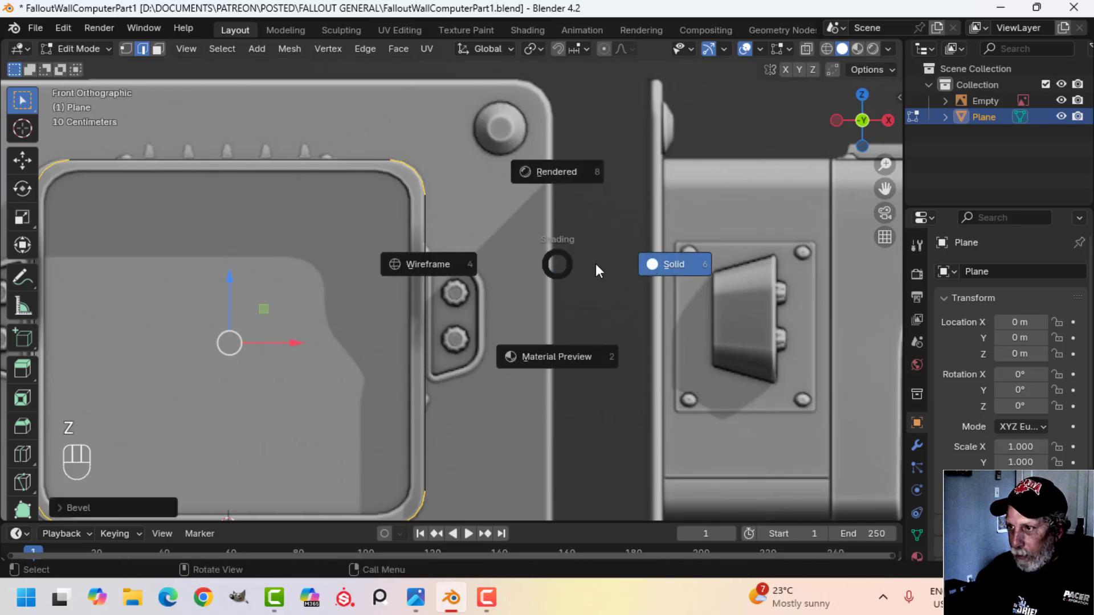
pyautogui.click(597, 270)
pyautogui.moveTo(598, 276); pyautogui.dragTo(530, 307, button='middle')
pyautogui.scroll(-3, 384, 317)
pyautogui.press('Tab')
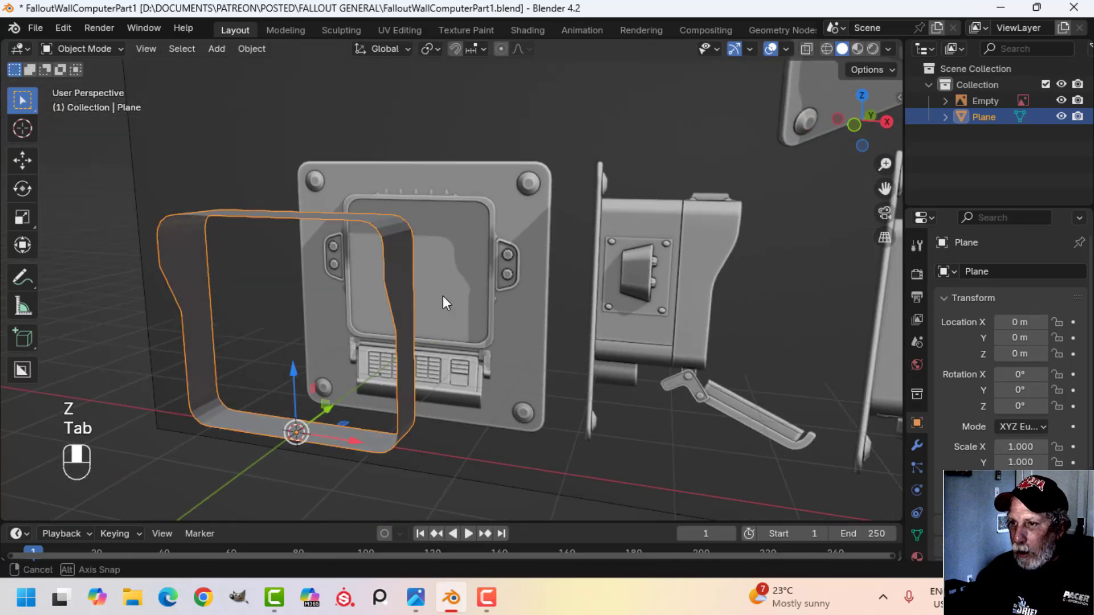
pyautogui.hotkey('alt', 'a')
pyautogui.moveTo(388, 311); pyautogui.dragTo(428, 268, button='middle')
pyautogui.click(398, 223)
# - Extrude the whole frame inward in front view, scaled to about 0.95, to give its rim thickness matching the reference
pyautogui.press('KP_1')
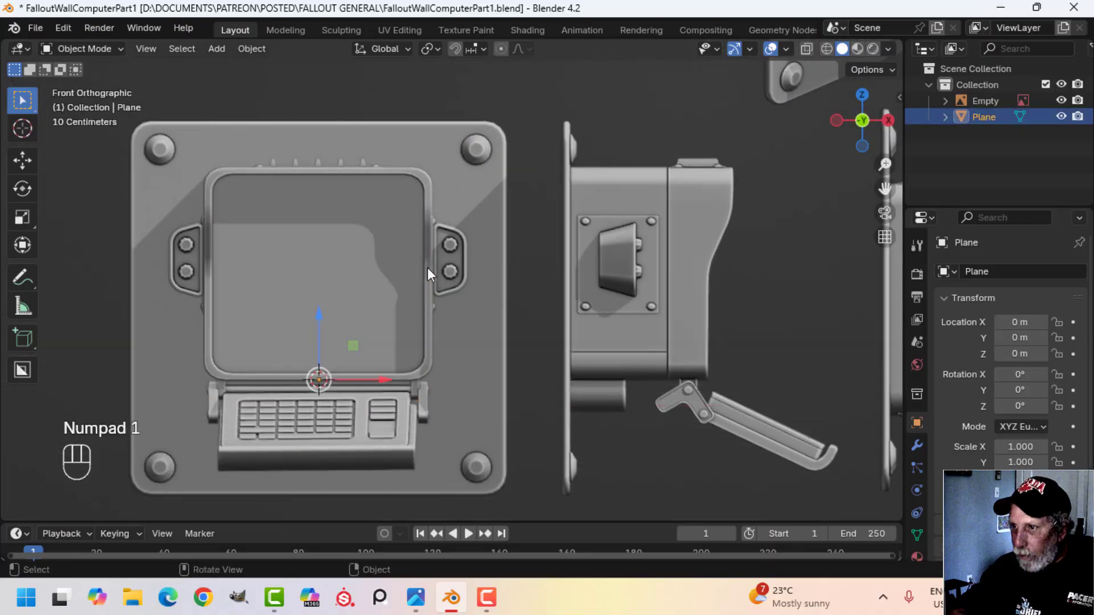
pyautogui.press('Tab')
pyautogui.press('a')
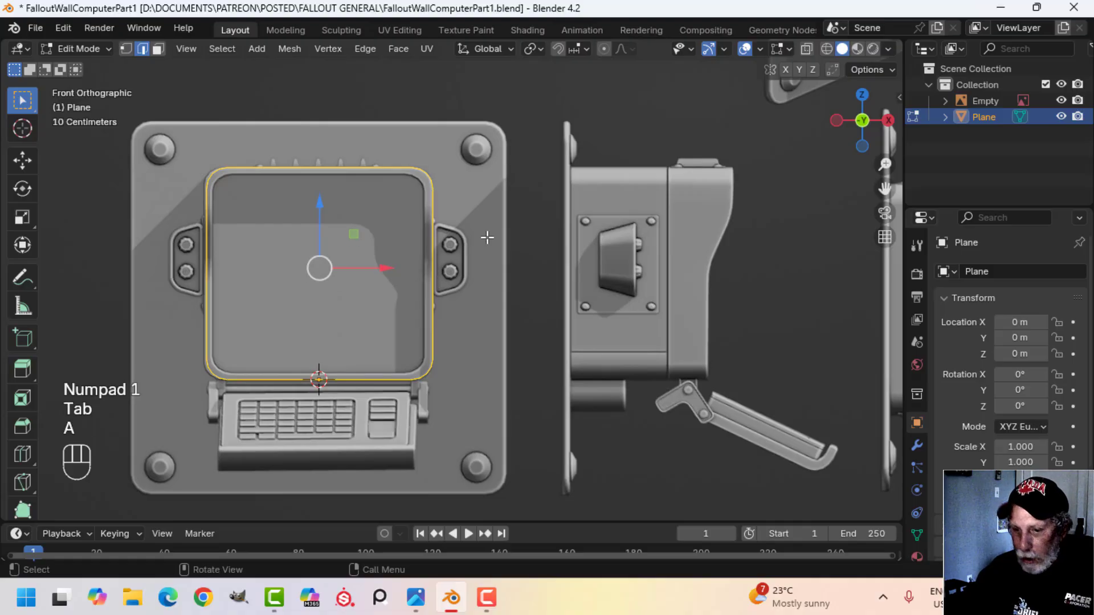
pyautogui.press('e')
pyautogui.press('s')
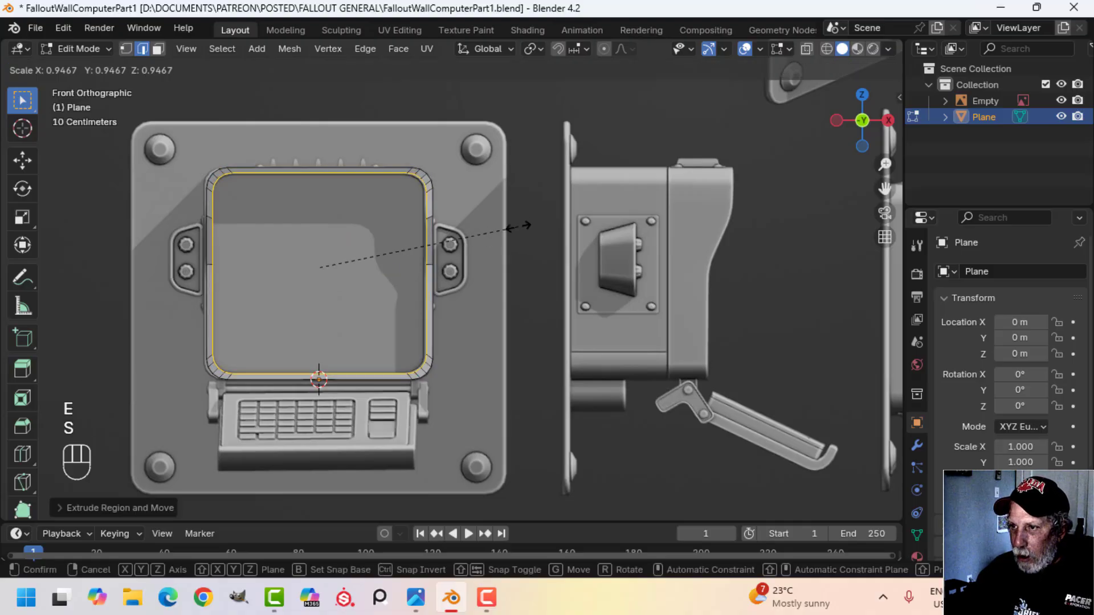
pyautogui.click(507, 229)
pyautogui.scroll(1, 375, 243)
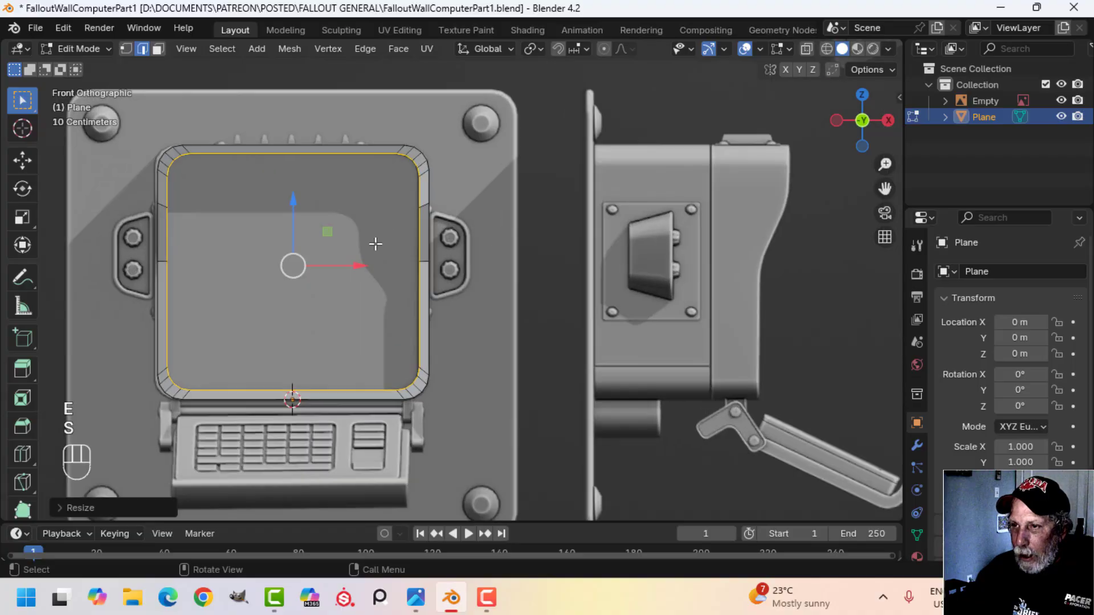
pyautogui.moveTo(364, 234); pyautogui.dragTo(288, 282, button='middle')
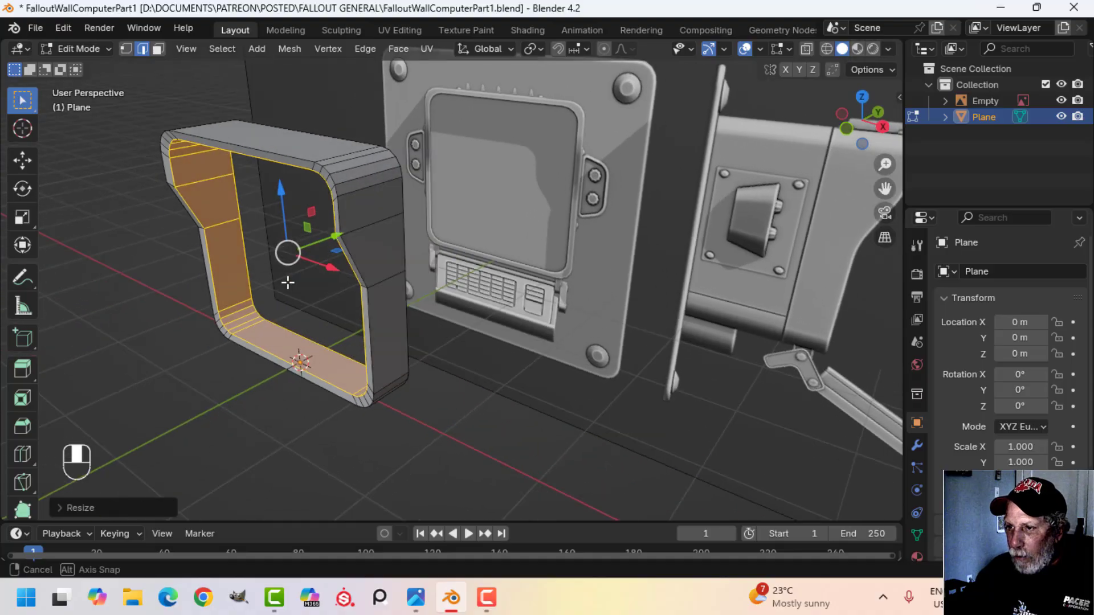
pyautogui.click(760, 49)
pyautogui.click(685, 356)
pyautogui.click(685, 357)
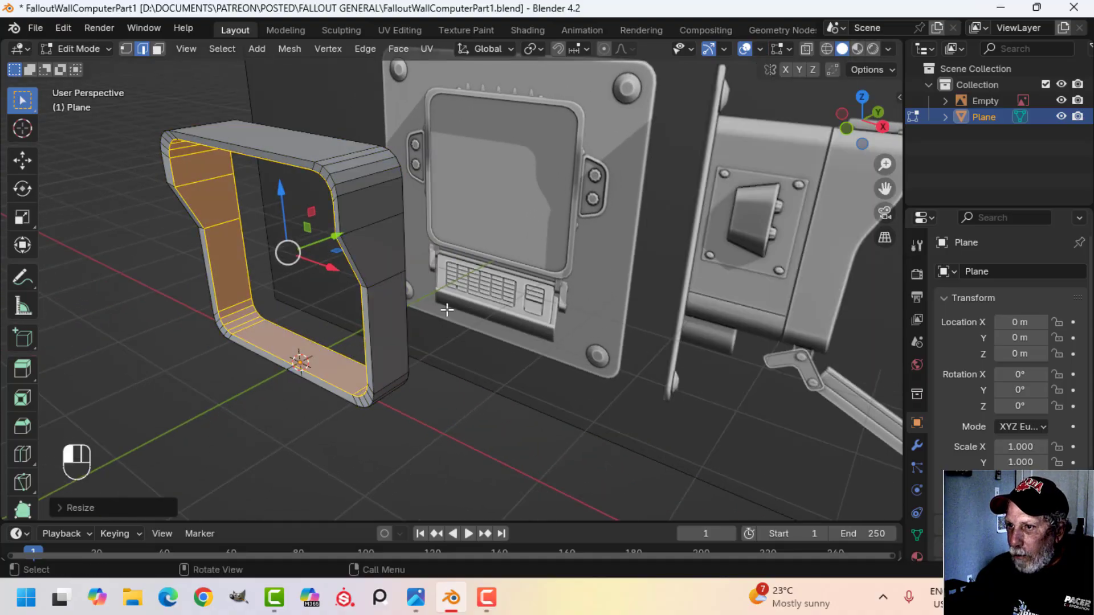
# - Level the slanted edge loop at the upper bend of the frame's right side by scaling it to 0 along Z
pyautogui.hotkey('alt', 'a')
pyautogui.moveTo(349, 261); pyautogui.dragTo(454, 222, button='middle')
pyautogui.keyDown('alt'); pyautogui.keyDown('shift'); pyautogui.click(385, 230); pyautogui.keyUp('shift'); pyautogui.keyUp('alt')
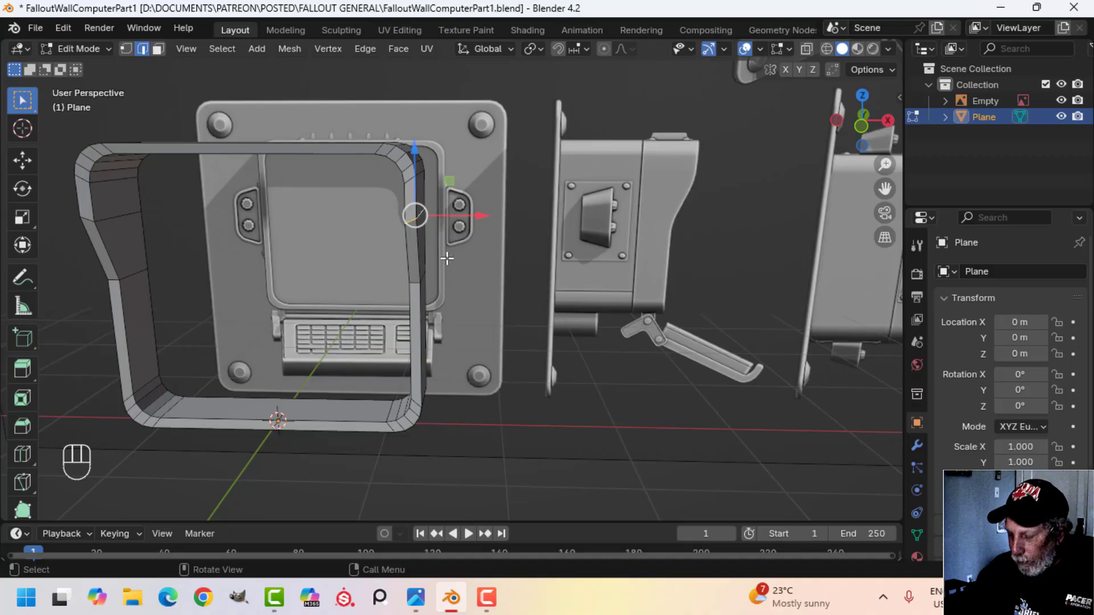
pyautogui.press('KP_1')
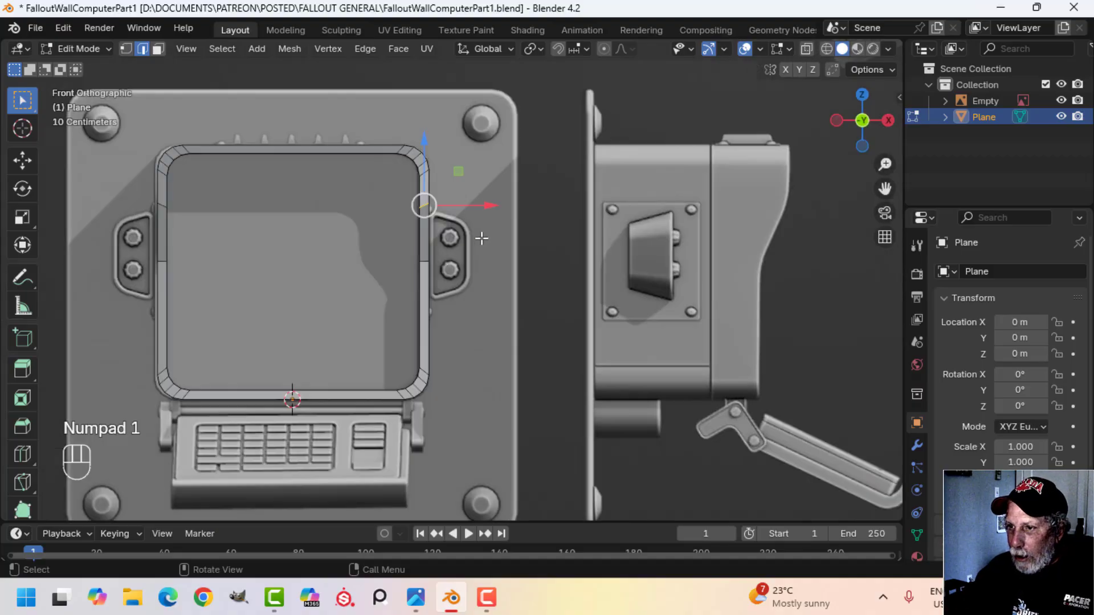
pyautogui.write('s')
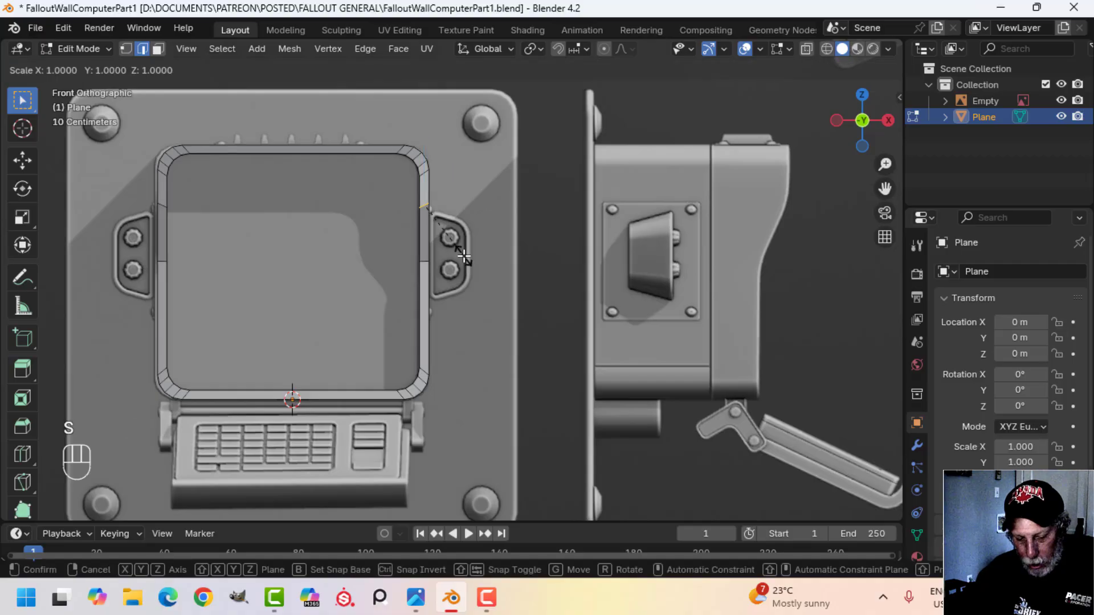
pyautogui.write('z')
pyautogui.write('0')
pyautogui.press('Return')
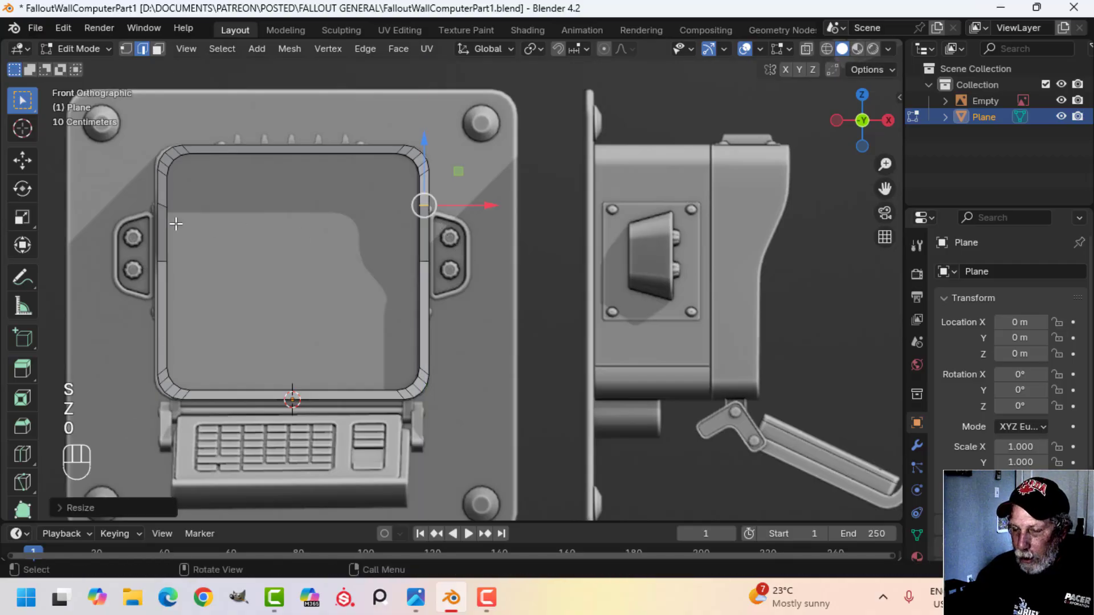
# - Level the matching upper-bend edge loop on the frame's left side by scaling it to 0 along Z
pyautogui.moveTo(177, 224); pyautogui.dragTo(168, 260, button='middle')
pyautogui.hotkey('alt', 'a')
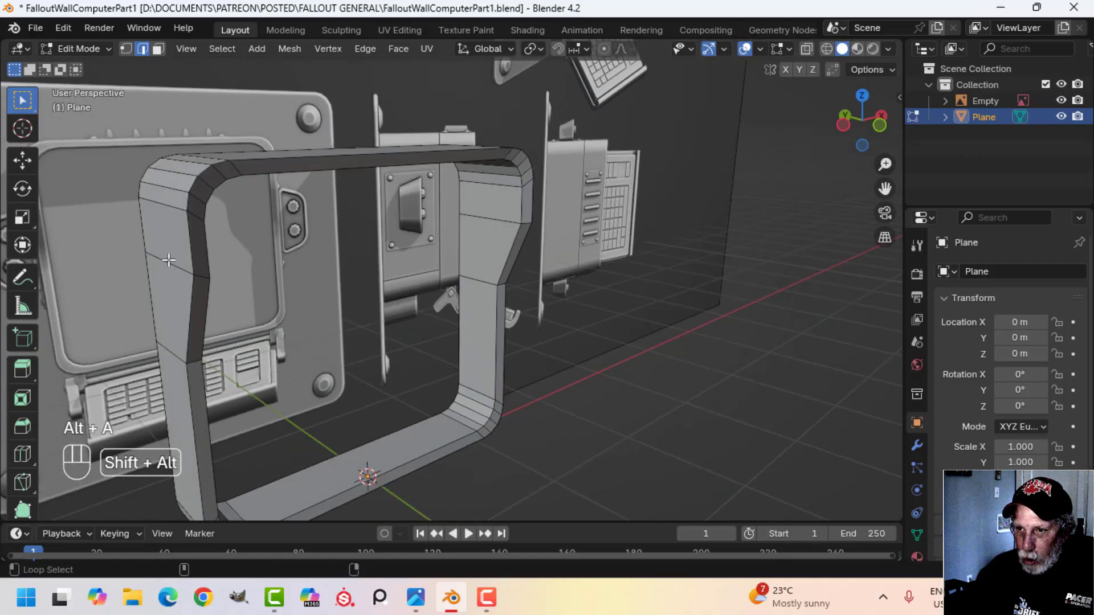
pyautogui.keyDown('alt'); pyautogui.keyDown('shift'); pyautogui.click(169, 260); pyautogui.keyUp('shift'); pyautogui.keyUp('alt')
pyautogui.press('KP_1')
pyautogui.write('s')
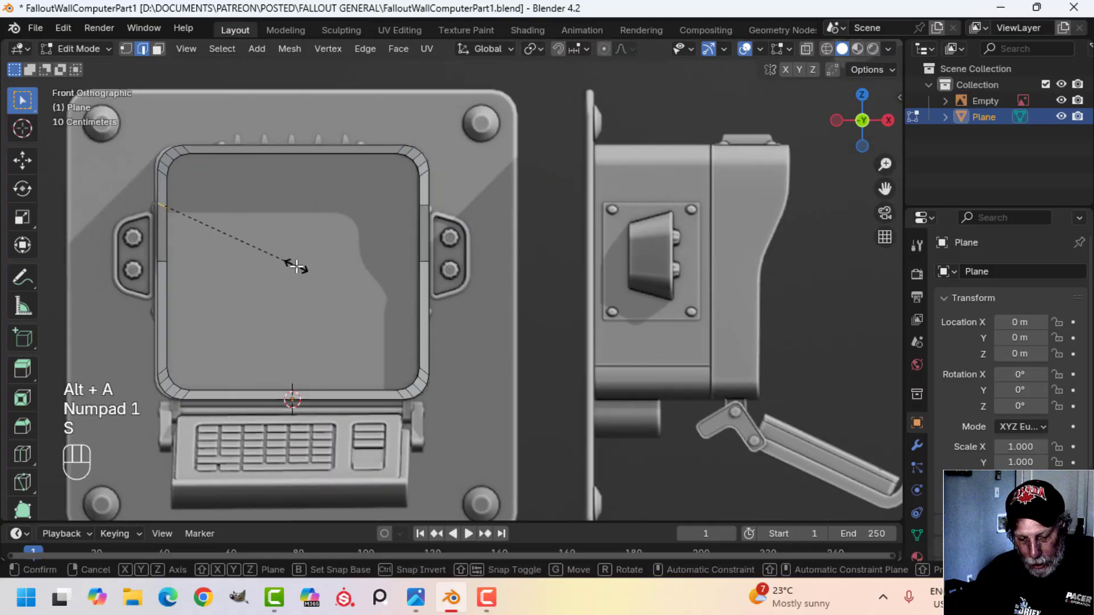
pyautogui.write('z0')
pyautogui.click(295, 266)
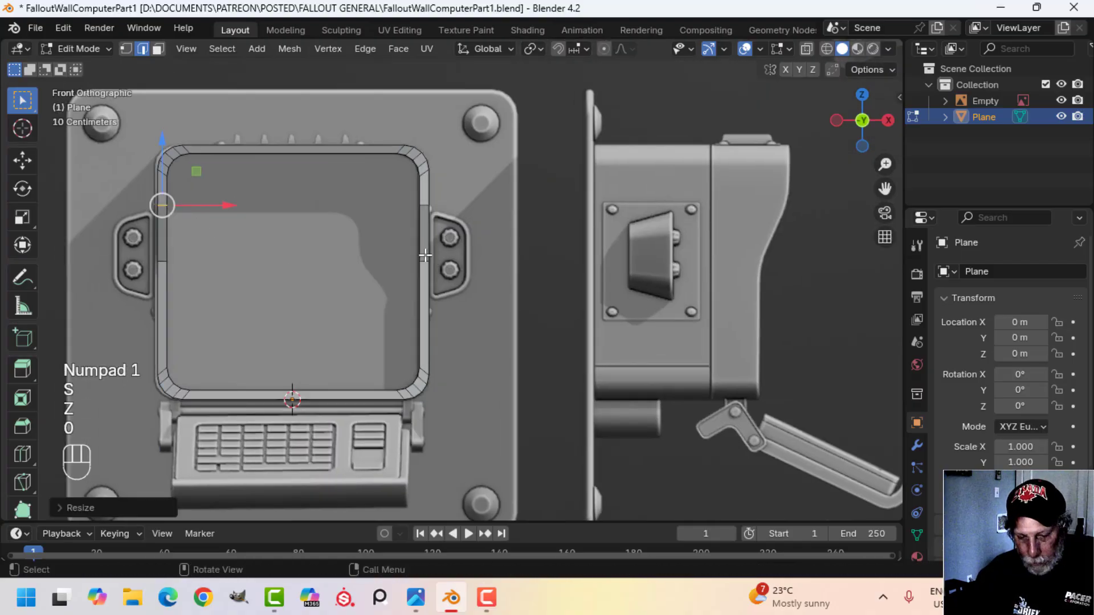
pyautogui.press('z')
pyautogui.click(547, 261)
# - Bevel the upper and lower bend edges on both sides of the frame with 4 segments, matching the reference's curved side profile
pyautogui.moveTo(547, 261); pyautogui.dragTo(456, 280, button='middle')
pyautogui.scroll(1, 375, 290)
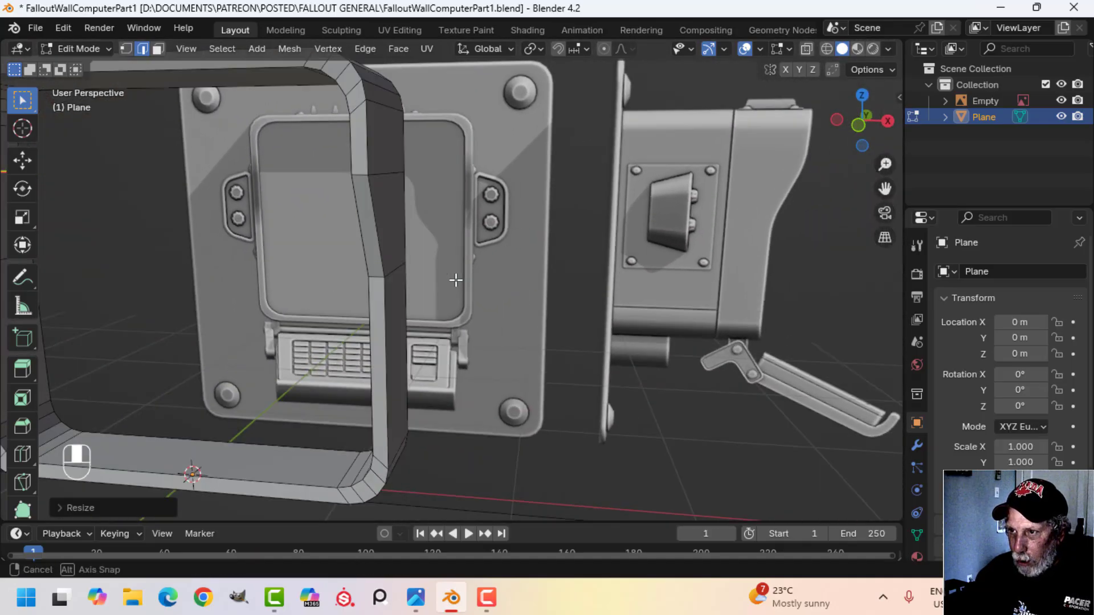
pyautogui.hotkey('alt', 'a')
pyautogui.moveTo(420, 224); pyautogui.dragTo(320, 203, button='middle')
pyautogui.keyDown('alt'); pyautogui.keyDown('shift'); pyautogui.click(320, 206); pyautogui.keyUp('shift'); pyautogui.keyUp('alt')
pyautogui.keyDown('alt'); pyautogui.keyDown('shift'); pyautogui.click(343, 288); pyautogui.keyUp('shift'); pyautogui.keyUp('alt')
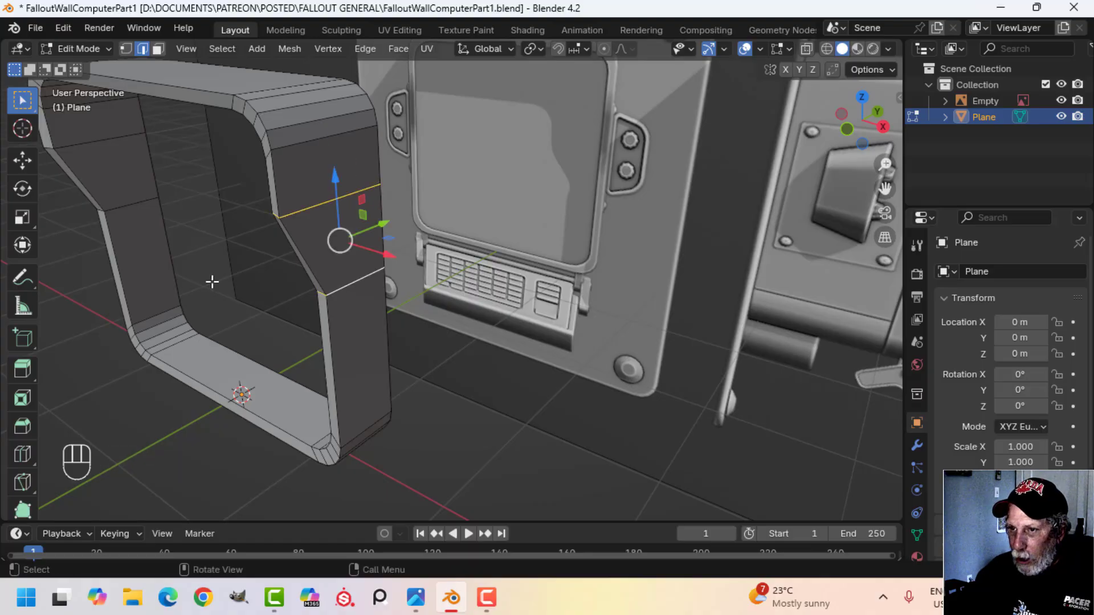
pyautogui.moveTo(212, 281); pyautogui.dragTo(452, 260, button='middle')
pyautogui.scroll(-2, 698, 248)
pyautogui.keyDown('shift'); pyautogui.moveTo(699, 249); pyautogui.dragTo(500, 216, button='middle'); pyautogui.keyUp('shift')
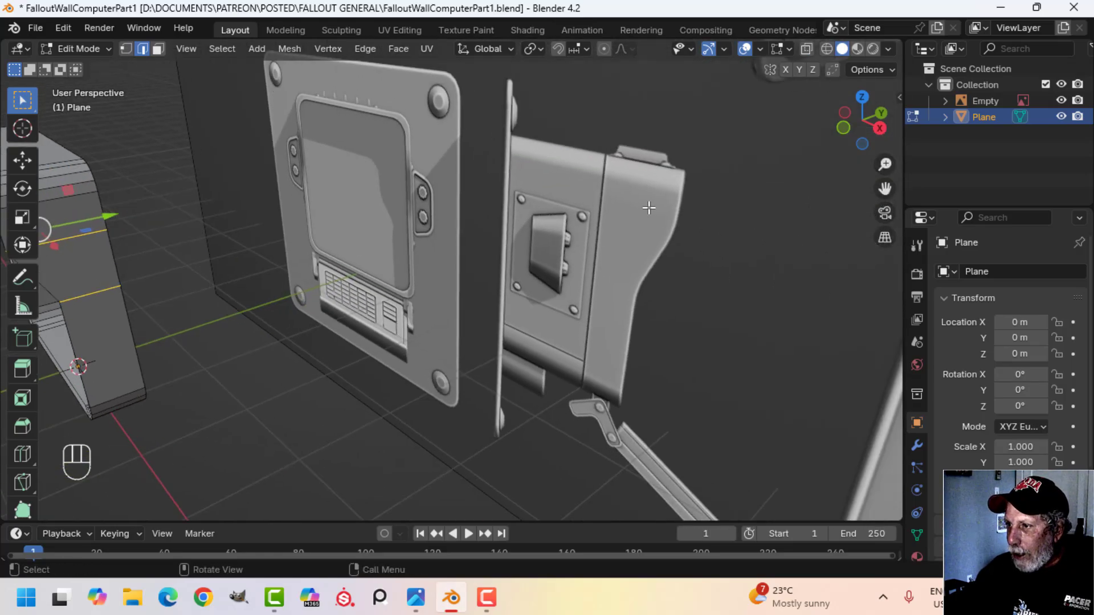
pyautogui.scroll(-3, 411, 240)
pyautogui.keyDown('shift'); pyautogui.moveTo(308, 256); pyautogui.dragTo(427, 276, button='middle'); pyautogui.keyUp('shift')
pyautogui.scroll(3, 357, 252)
pyautogui.scroll(2, 381, 268)
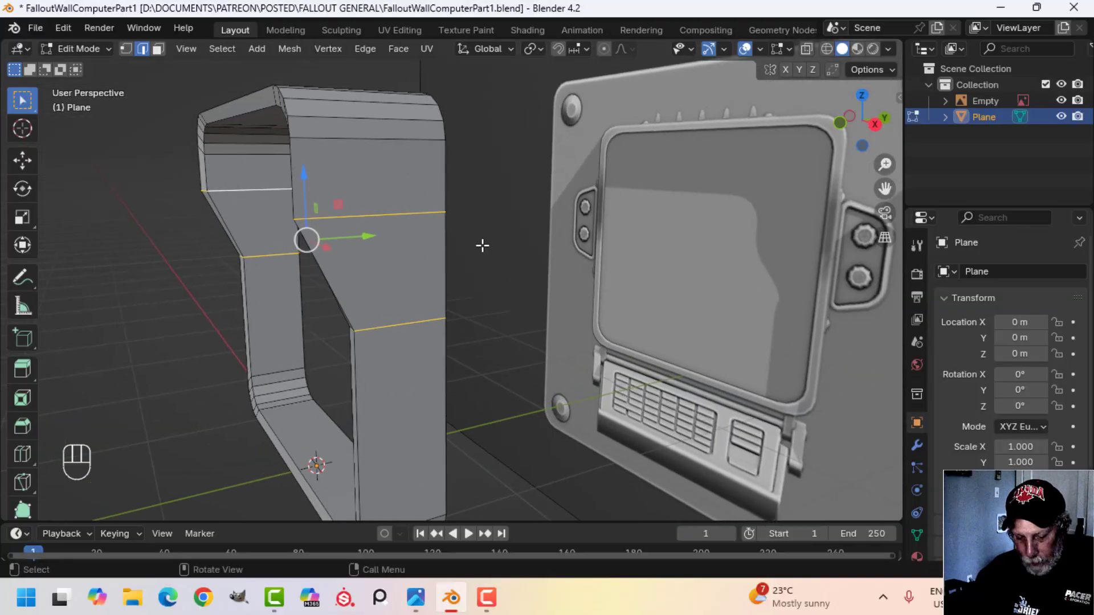
pyautogui.hotkey('ctrl', 'b')
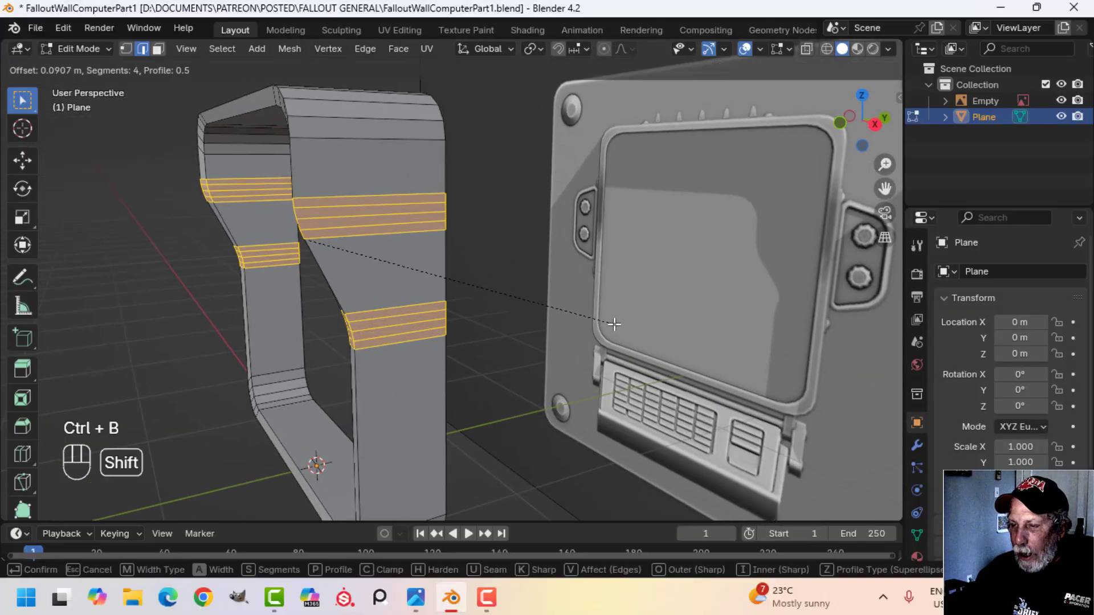
pyautogui.click(644, 332)
pyautogui.press('Tab')
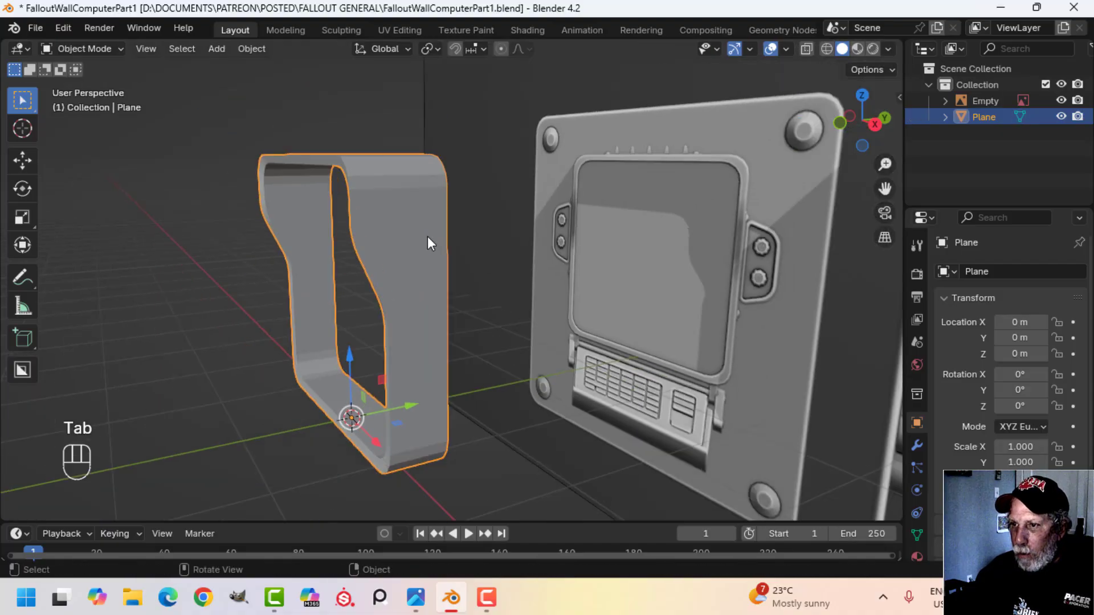
# - Duplicate the frame's outer rear edge loop and move the copy slightly back along Y
pyautogui.hotkey('alt', 'a')
pyautogui.moveTo(427, 235)
pyautogui.mouseDown(button='middle')
pyautogui.moveTo(366, 247)
pyautogui.moveTo(389, 181)
pyautogui.moveTo(492, 227)
pyautogui.moveTo(522, 284)
pyautogui.moveTo(409, 277)
pyautogui.moveTo(411, 234)
pyautogui.mouseUp(button='middle')
pyautogui.moveTo(412, 233); pyautogui.dragTo(319, 215, button='middle')
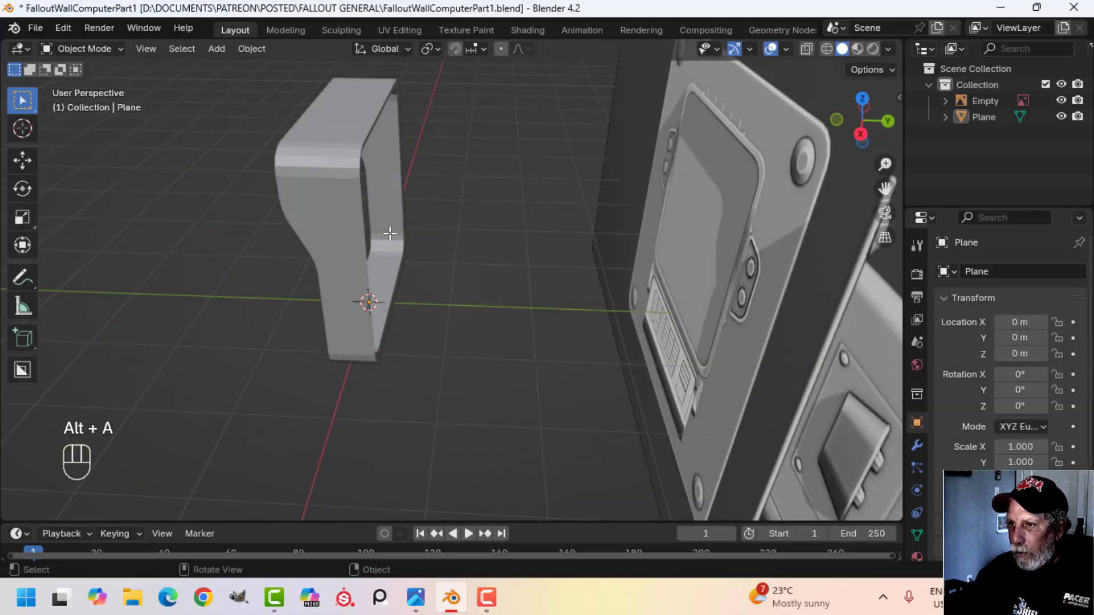
pyautogui.press('Tab')
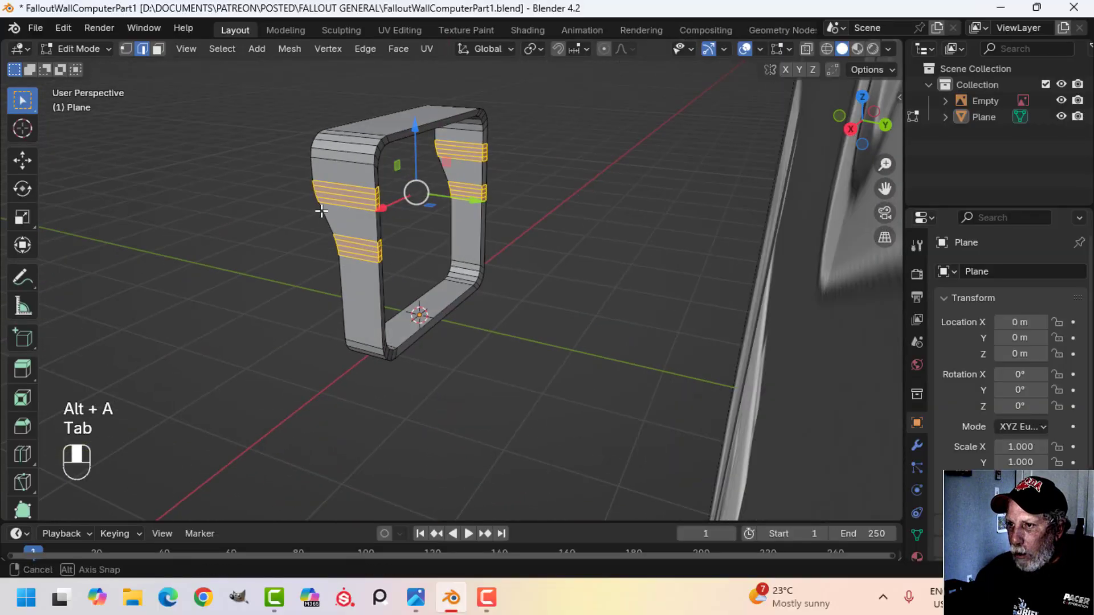
pyautogui.hotkey('alt', 'a')
pyautogui.scroll(3, 322, 216)
pyautogui.keyDown('shift'); pyautogui.moveTo(456, 233); pyautogui.dragTo(507, 237, button='middle'); pyautogui.keyUp('shift')
pyautogui.scroll(-1, 444, 228)
pyautogui.scroll(1, 398, 241)
pyautogui.keyDown('alt'); pyautogui.keyDown('shift'); pyautogui.click(395, 231); pyautogui.keyUp('shift'); pyautogui.keyUp('alt')
pyautogui.scroll(-2, 435, 258)
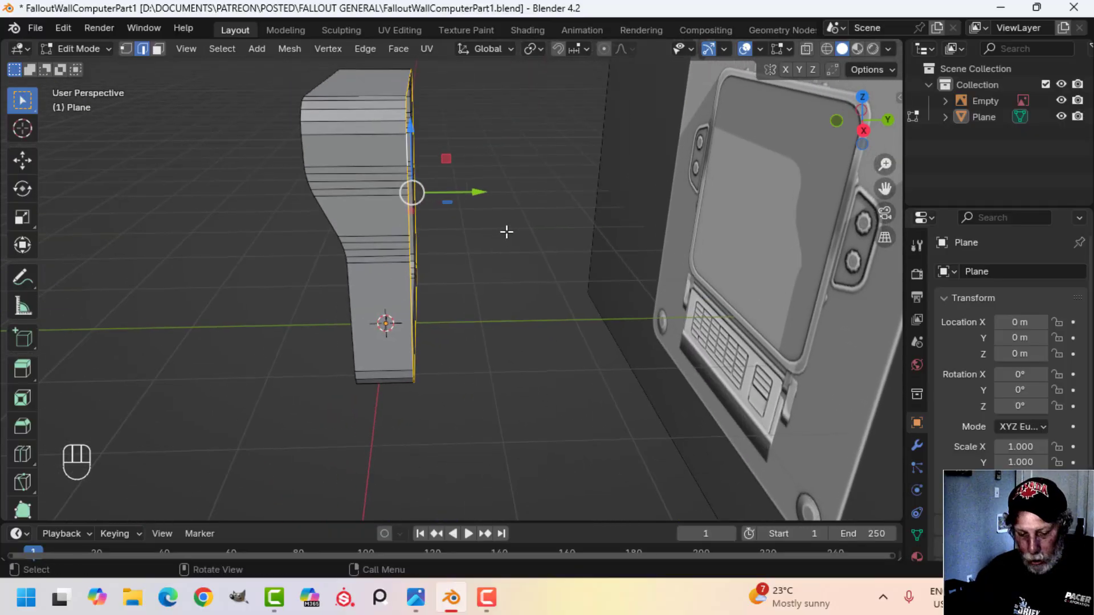
pyautogui.hotkey('shift', 'd')
pyautogui.press('y')
pyautogui.click(505, 193)
pyautogui.moveTo(506, 193); pyautogui.dragTo(496, 215, button='middle')
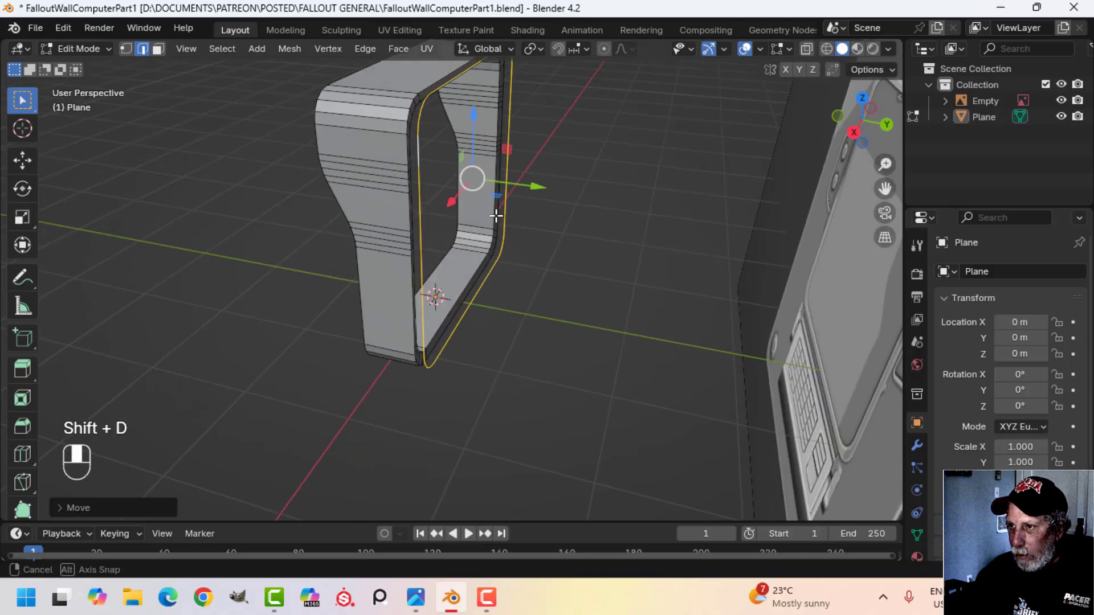
# - Separate the duplicated edge loop into its own object and select it in Object Mode
pyautogui.press('p')
pyautogui.click(496, 216)
pyautogui.press('Tab')
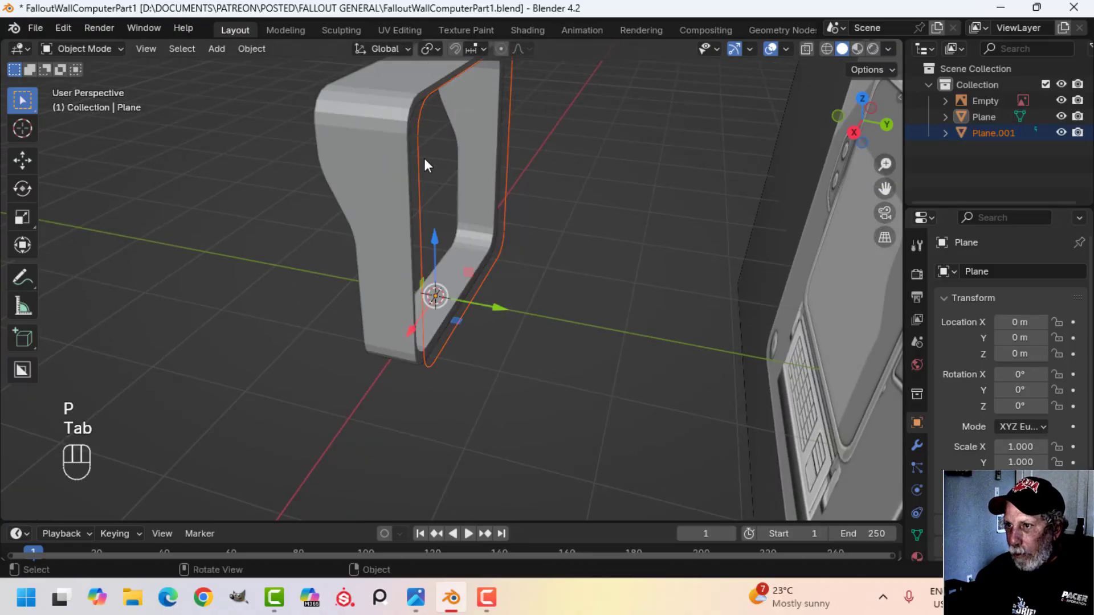
pyautogui.click(415, 153)
pyautogui.click(422, 153)
# - Move the separated loop's whole geometry along X in front view onto the side-view housing, and switch to vertex selection
pyautogui.moveTo(422, 153); pyautogui.dragTo(516, 245, button='middle')
pyautogui.press('Tab')
pyautogui.press('a')
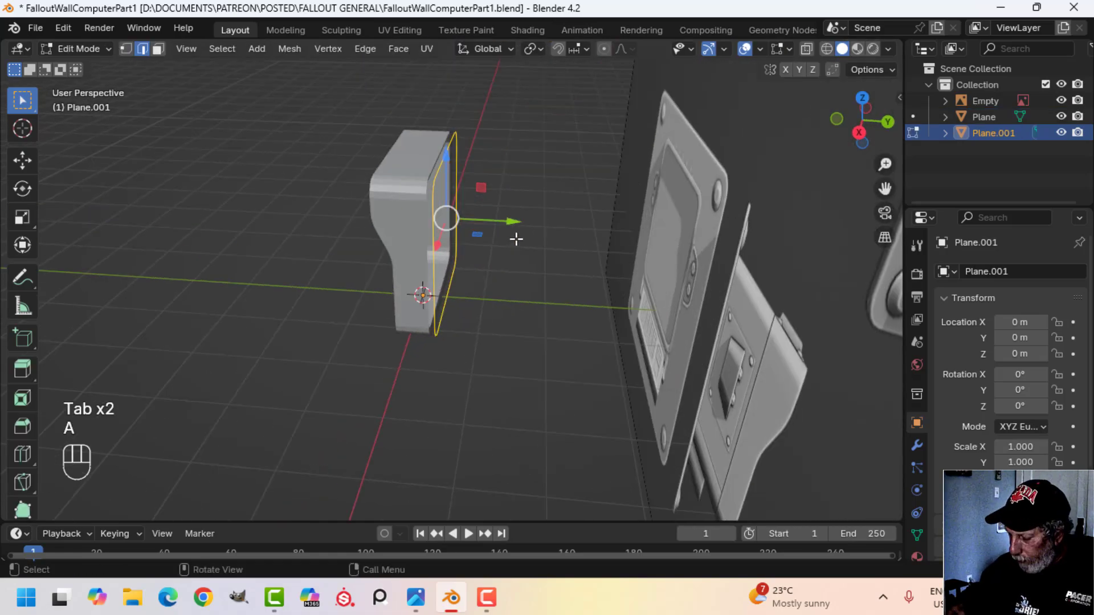
pyautogui.press('KP_1')
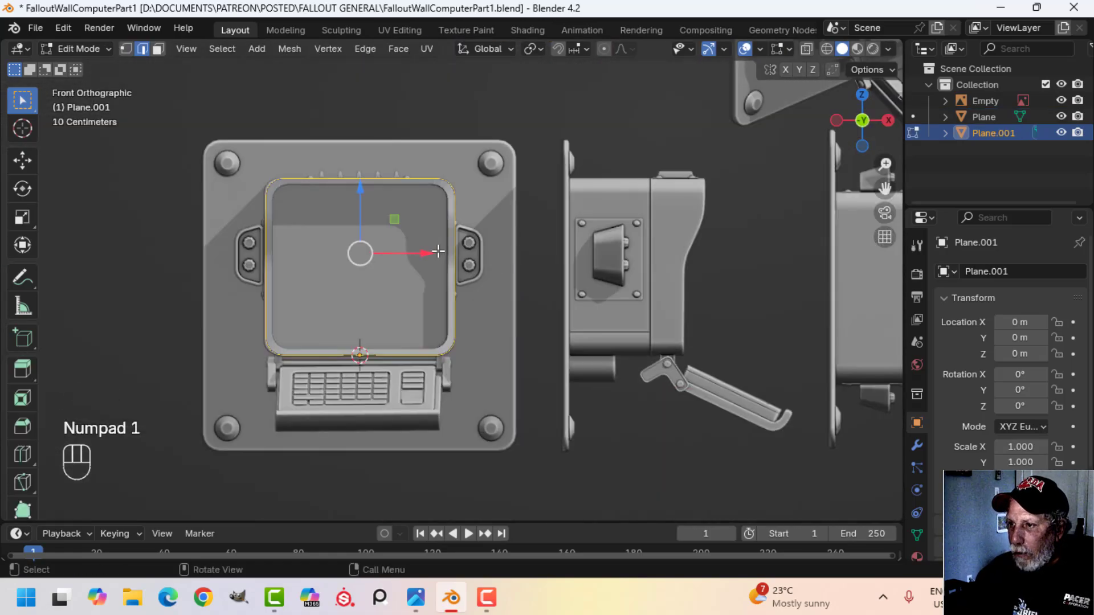
pyautogui.moveTo(433, 253); pyautogui.dragTo(744, 257)
pyautogui.press('Tab')
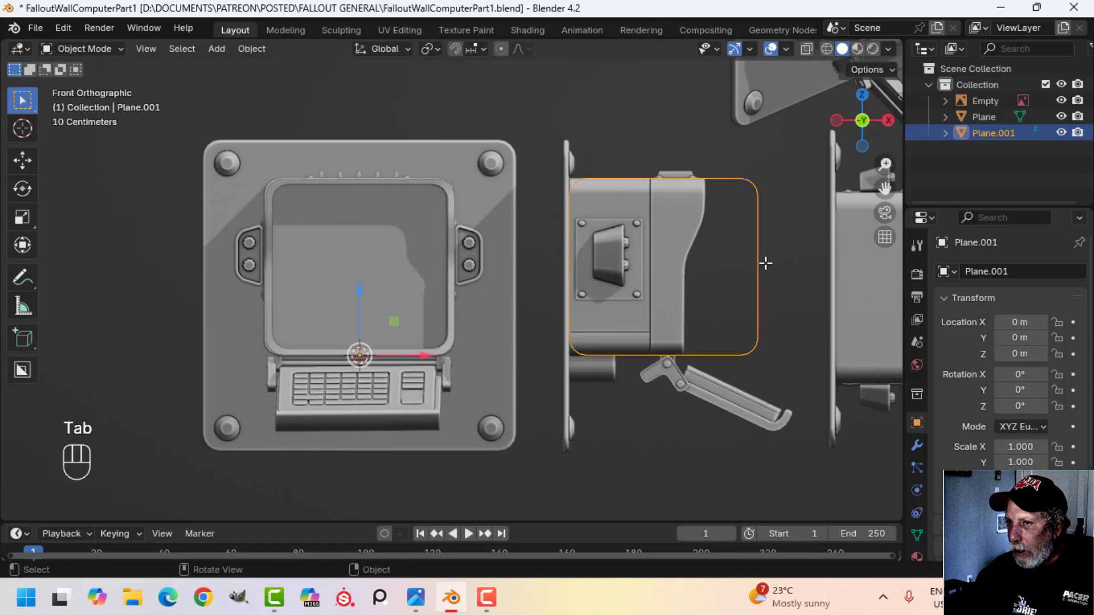
pyautogui.press('Tab')
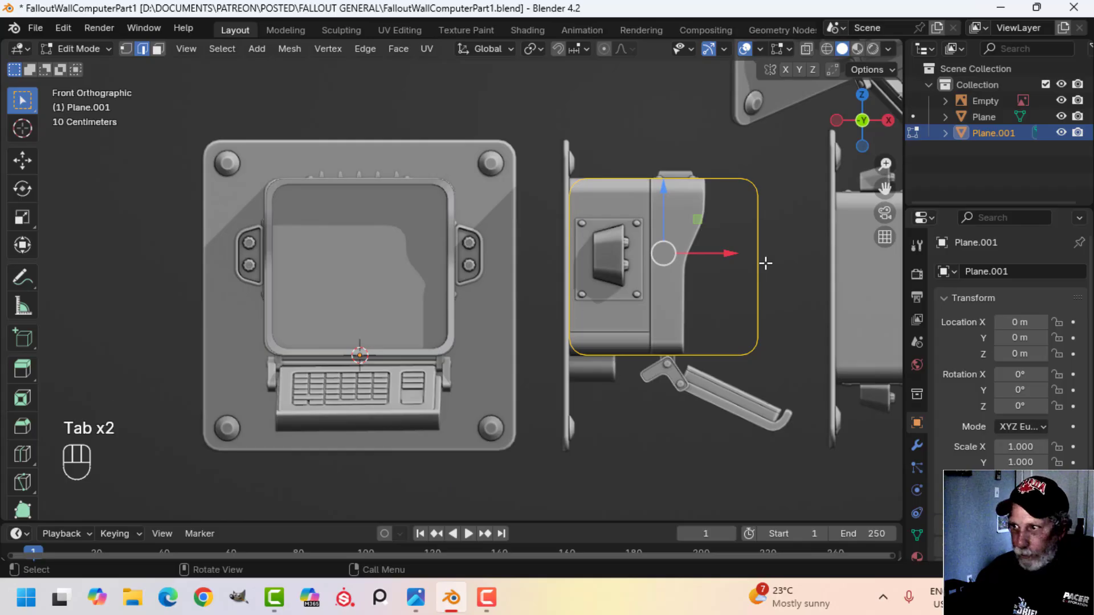
pyautogui.press('1')
pyautogui.keyDown('shift'); pyautogui.moveTo(765, 263); pyautogui.dragTo(704, 264, button='middle'); pyautogui.keyUp('shift')
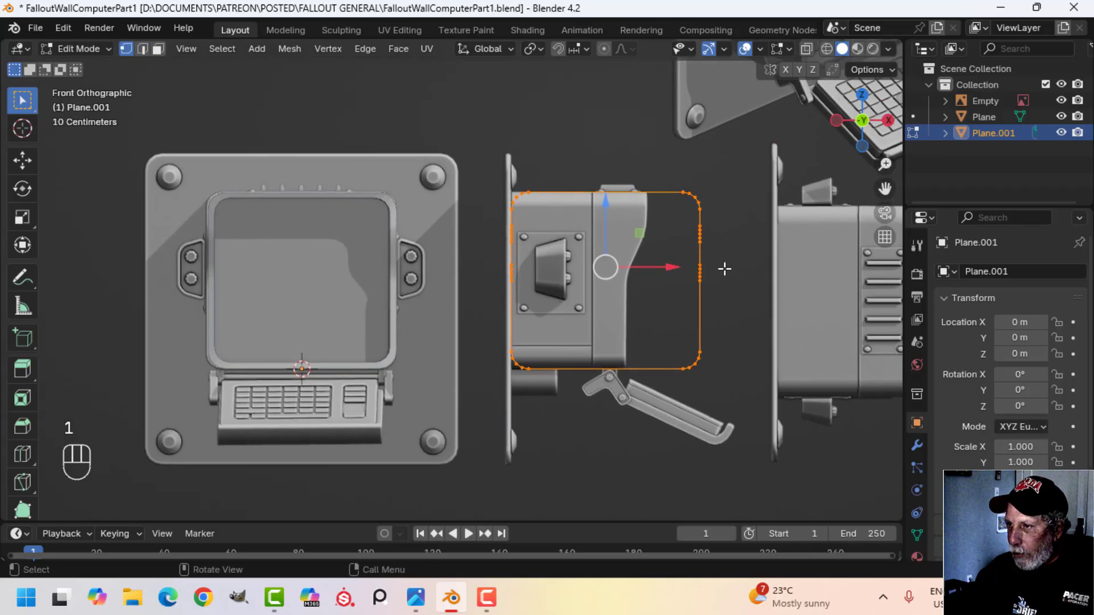
# - Rotate the loop 90° about the Z axis and align it along X with the side-view housing's vertical seam
pyautogui.write('rz')
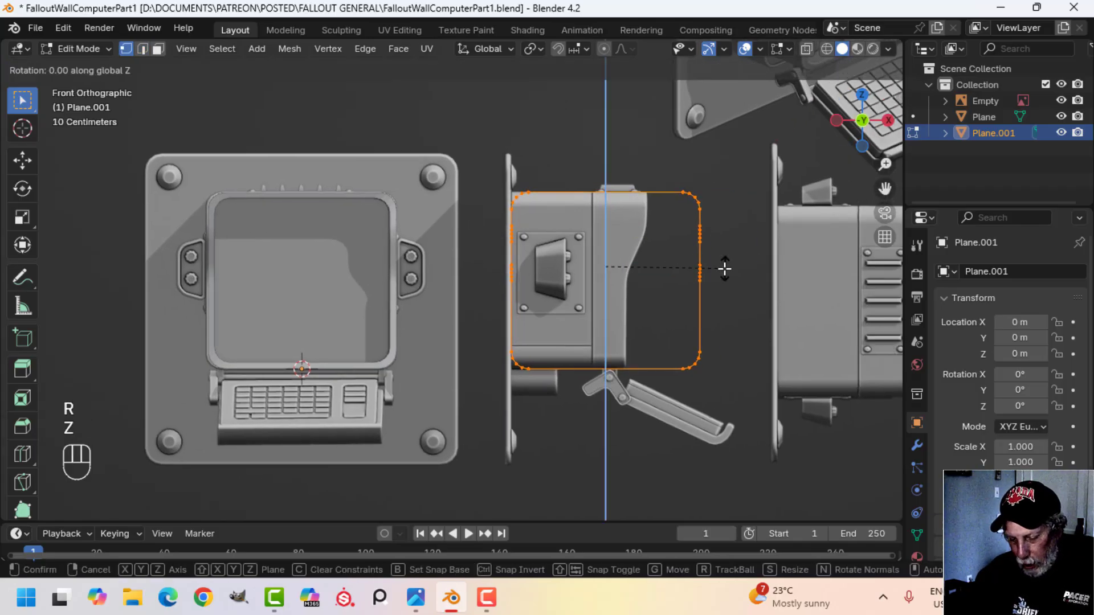
pyautogui.write('90')
pyautogui.click(721, 268)
pyautogui.moveTo(668, 266); pyautogui.dragTo(656, 264)
pyautogui.scroll(2, 654, 263)
pyautogui.keyDown('shift'); pyautogui.moveTo(721, 234); pyautogui.dragTo(641, 228, button='middle'); pyautogui.keyUp('shift')
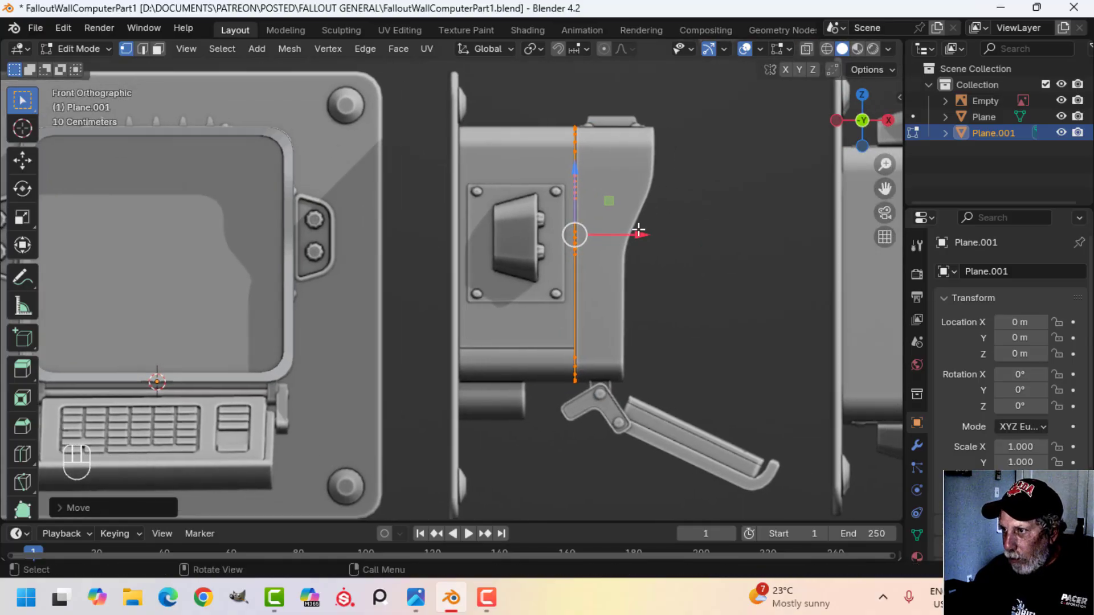
# - Extrude the loop along X from the housing's seam back to the wall plate in the side view
pyautogui.press('e')
pyautogui.rightClick(641, 228)
pyautogui.moveTo(642, 233); pyautogui.dragTo(526, 241)
# - Dissolve the two bands of redundant horizontal edges on both side walls of the rear housing
pyautogui.moveTo(527, 241)
pyautogui.mouseDown(button='middle')
pyautogui.moveTo(616, 244)
pyautogui.moveTo(564, 280)
pyautogui.moveTo(490, 244)
pyautogui.moveTo(466, 284)
pyautogui.moveTo(530, 246)
pyautogui.mouseUp(button='middle')
pyautogui.hotkey('alt', 'a')
pyautogui.scroll(4, 532, 245)
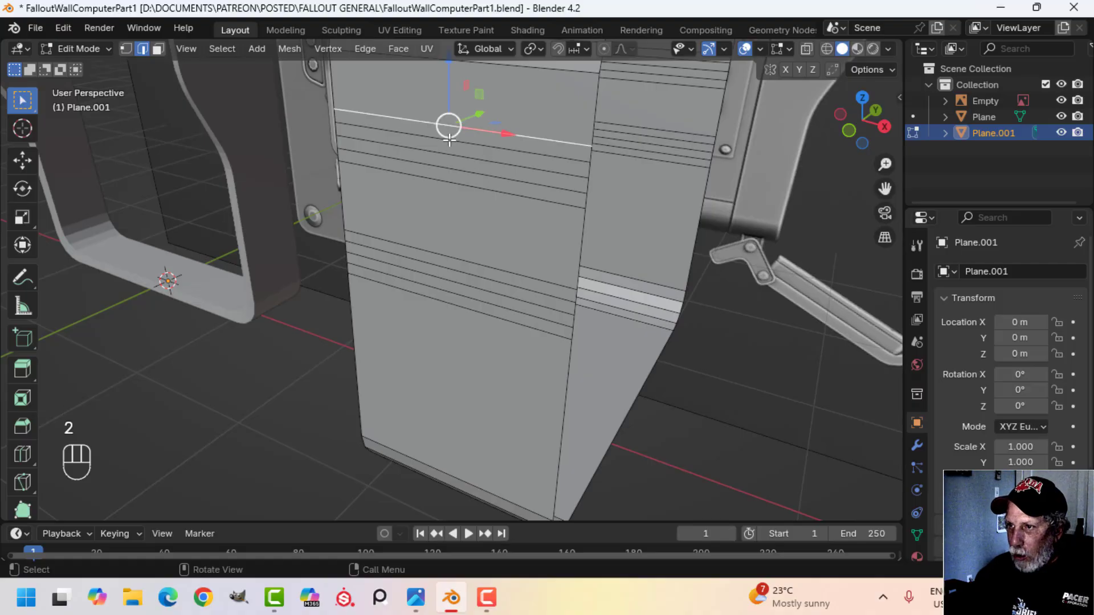
pyautogui.keyDown('ctrl'); pyautogui.click(470, 192); pyautogui.keyUp('ctrl')
pyautogui.hotkey('alt', 'a')
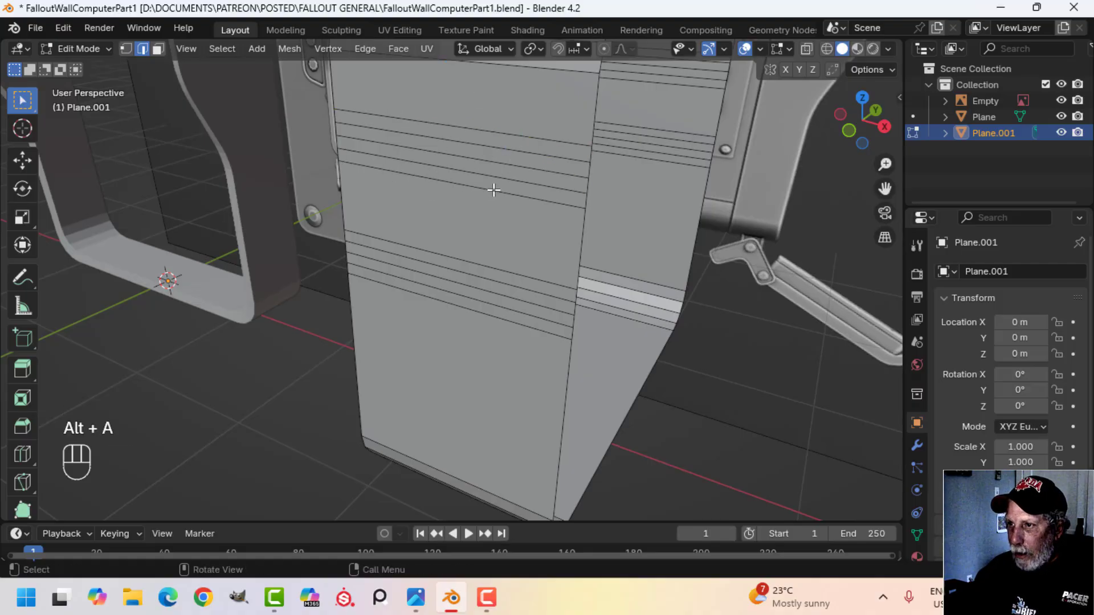
pyautogui.press('c')
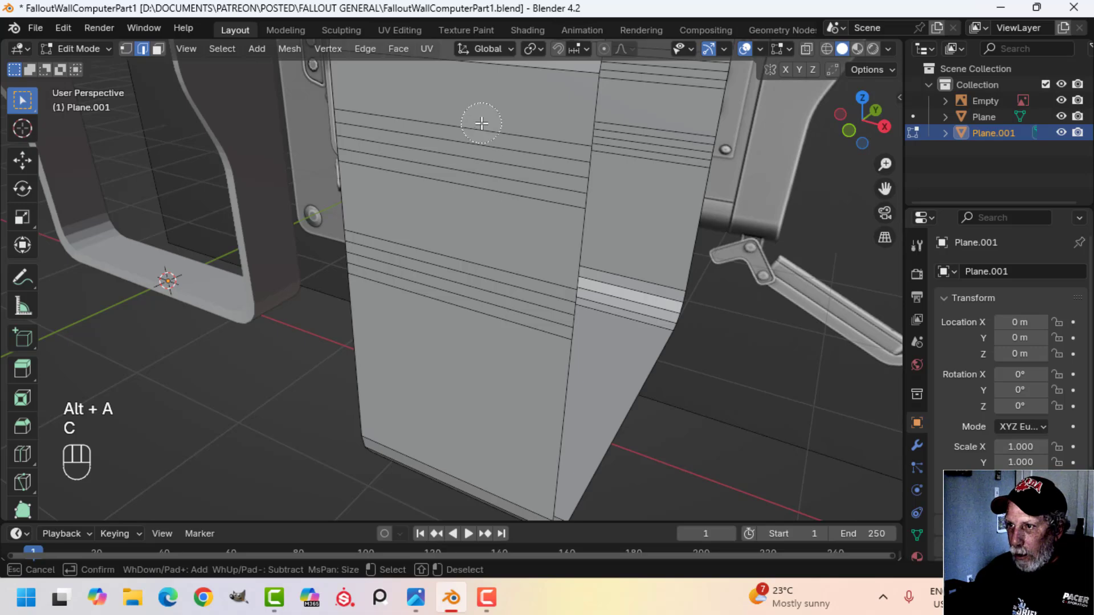
pyautogui.moveTo(481, 123); pyautogui.dragTo(458, 315)
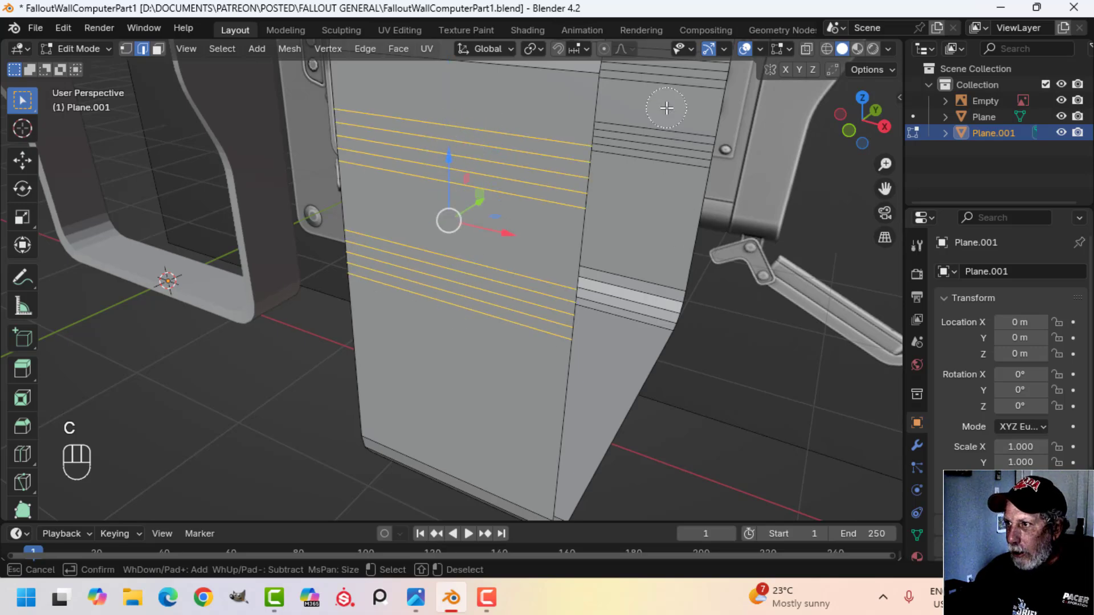
pyautogui.press('Escape')
pyautogui.moveTo(659, 186)
pyautogui.keyDown('shift'); pyautogui.mouseDown(button='middle')
pyautogui.moveTo(655, 234)
pyautogui.moveTo(651, 164)
pyautogui.moveTo(665, 199)
pyautogui.mouseUp(button='middle'); pyautogui.keyUp('shift')
pyautogui.press('c')
pyautogui.moveTo(645, 123); pyautogui.dragTo(627, 239)
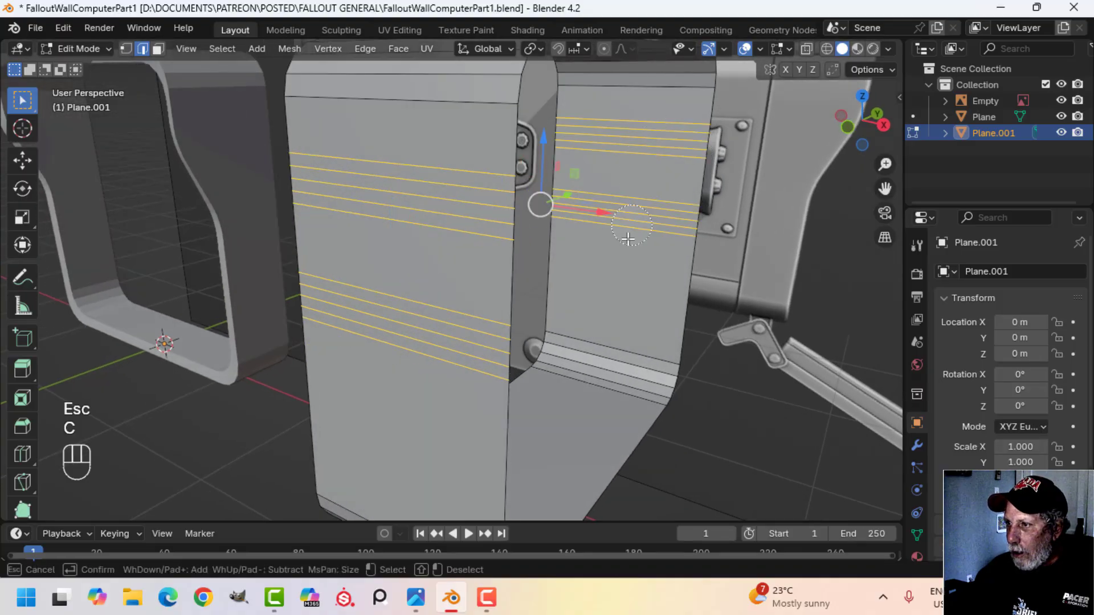
pyautogui.press('Escape')
pyautogui.press('x')
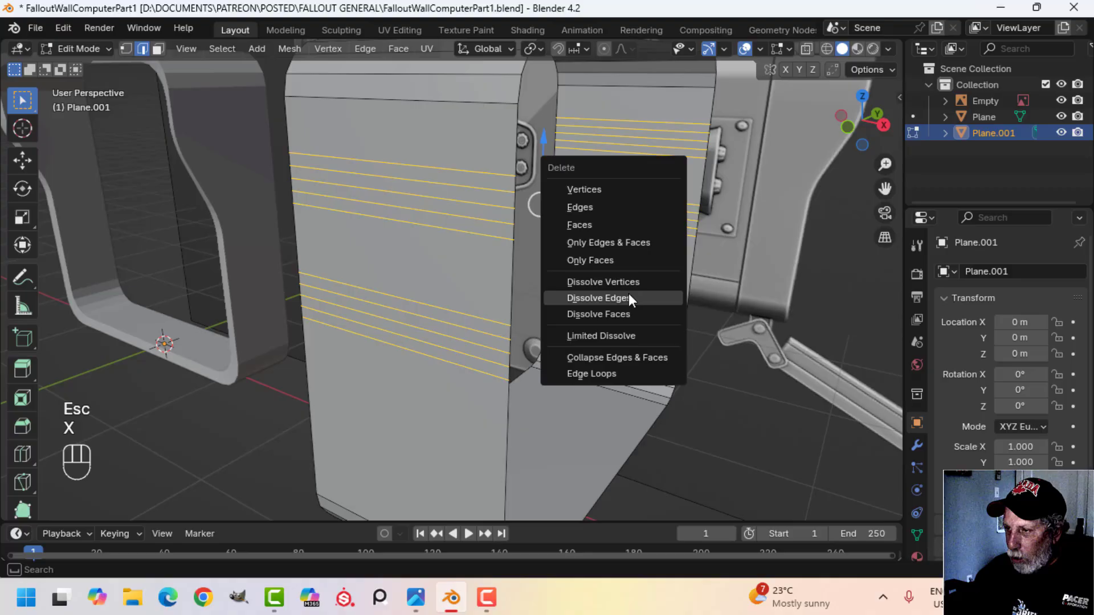
pyautogui.click(628, 298)
pyautogui.moveTo(623, 276); pyautogui.dragTo(535, 244, button='middle')
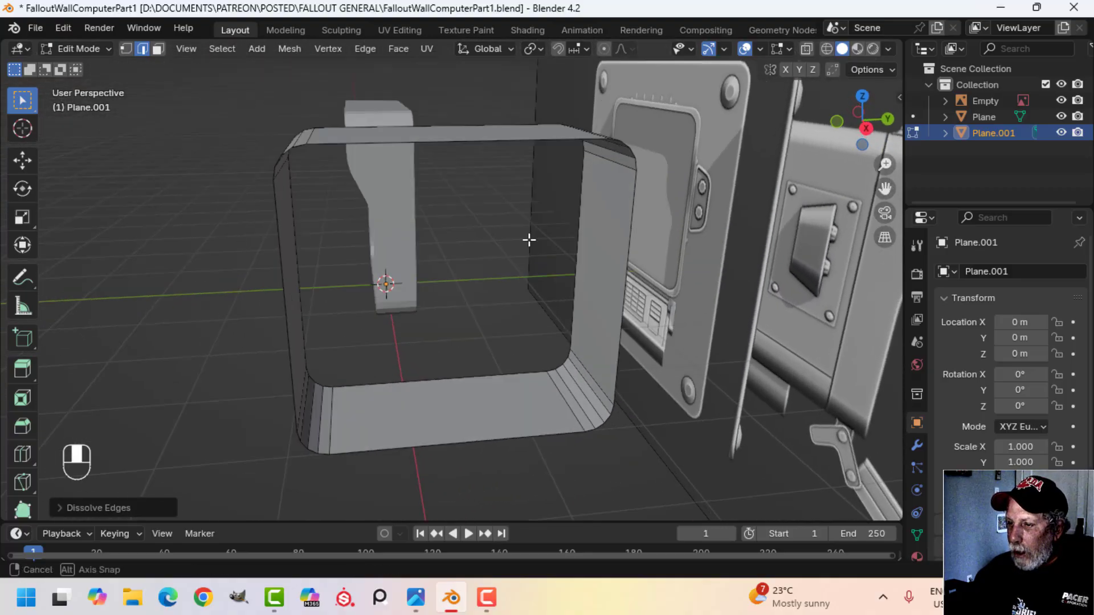
# - Move the rear housing's whole geometry along X onto the reference's front view and rotate it 90° about the Z axis
pyautogui.press('1')
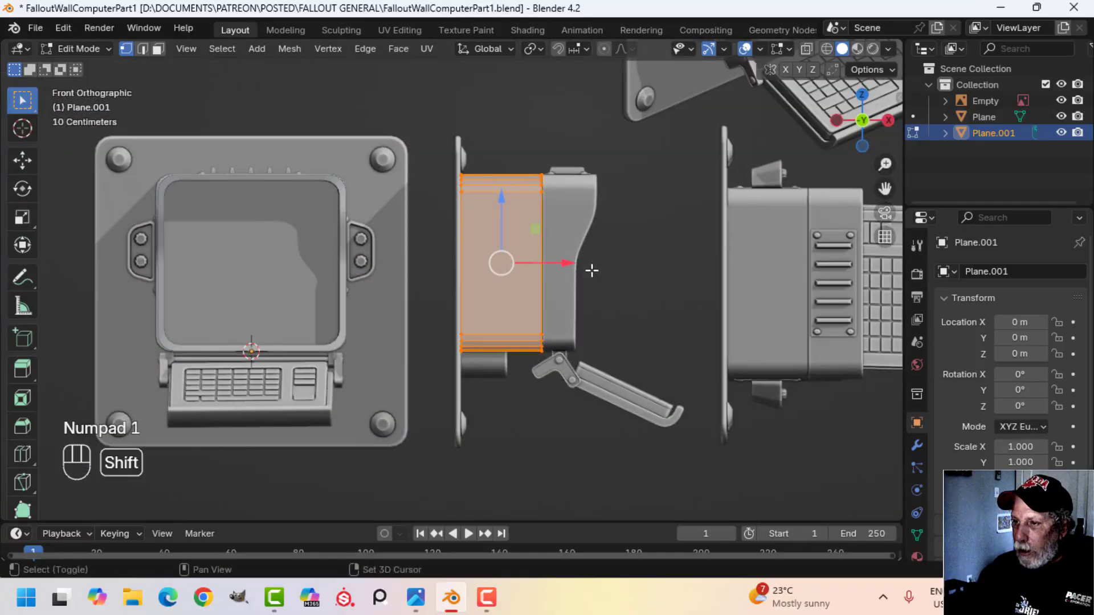
pyautogui.keyDown('shift'); pyautogui.moveTo(654, 252); pyautogui.dragTo(667, 278, button='middle'); pyautogui.keyUp('shift')
pyautogui.moveTo(624, 278); pyautogui.dragTo(381, 283)
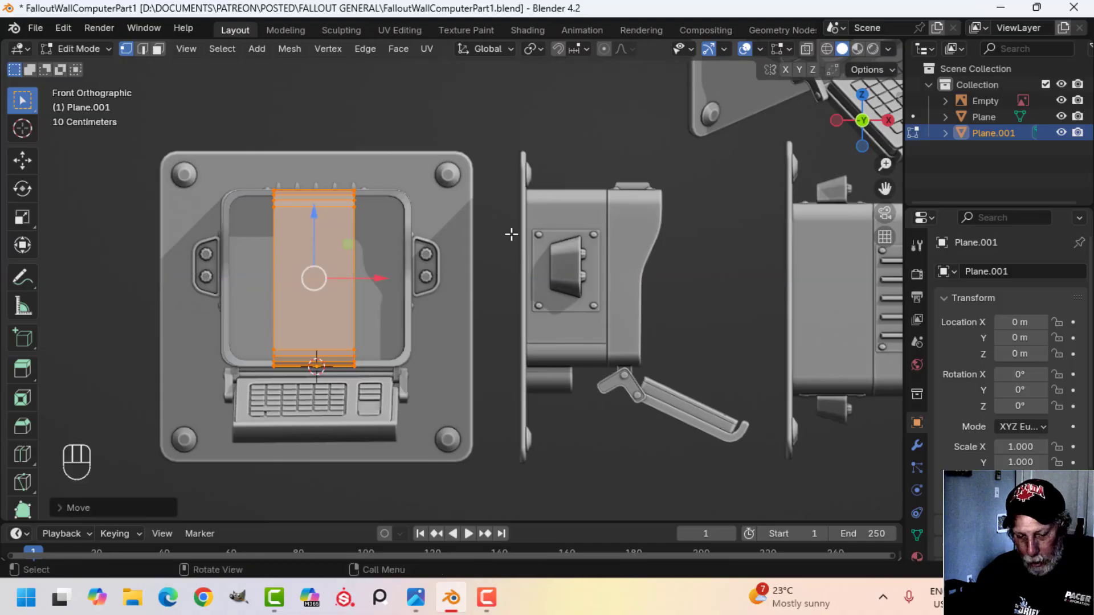
pyautogui.write('rz')
pyautogui.write('90')
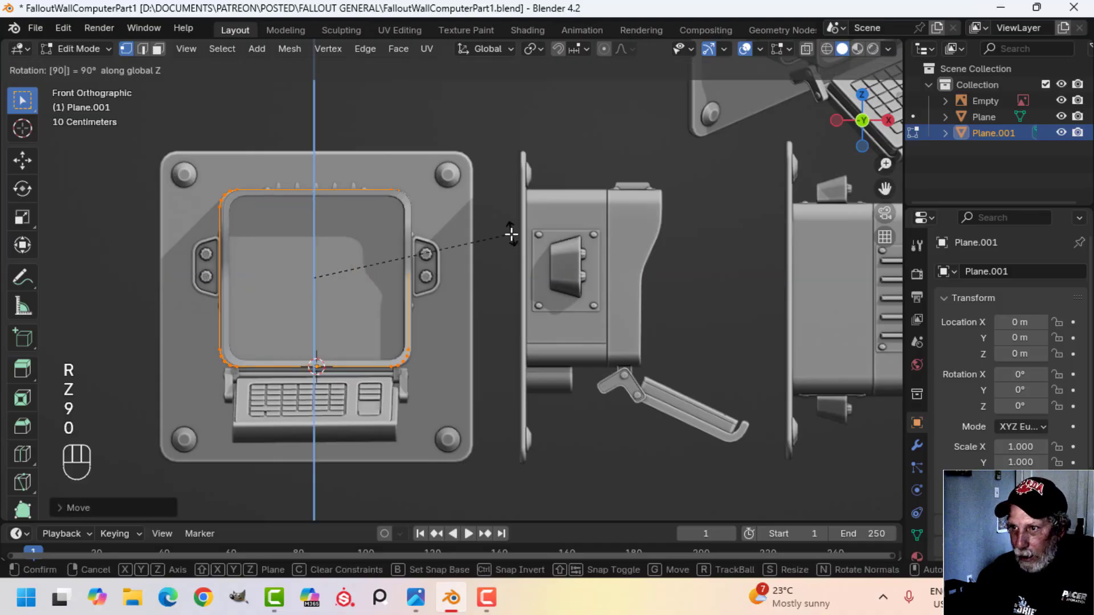
pyautogui.press('Return')
# - Shift the rotated rear housing about 0.05 m along X to match the screen housing's outline in the front reference
pyautogui.scroll(3, 511, 234)
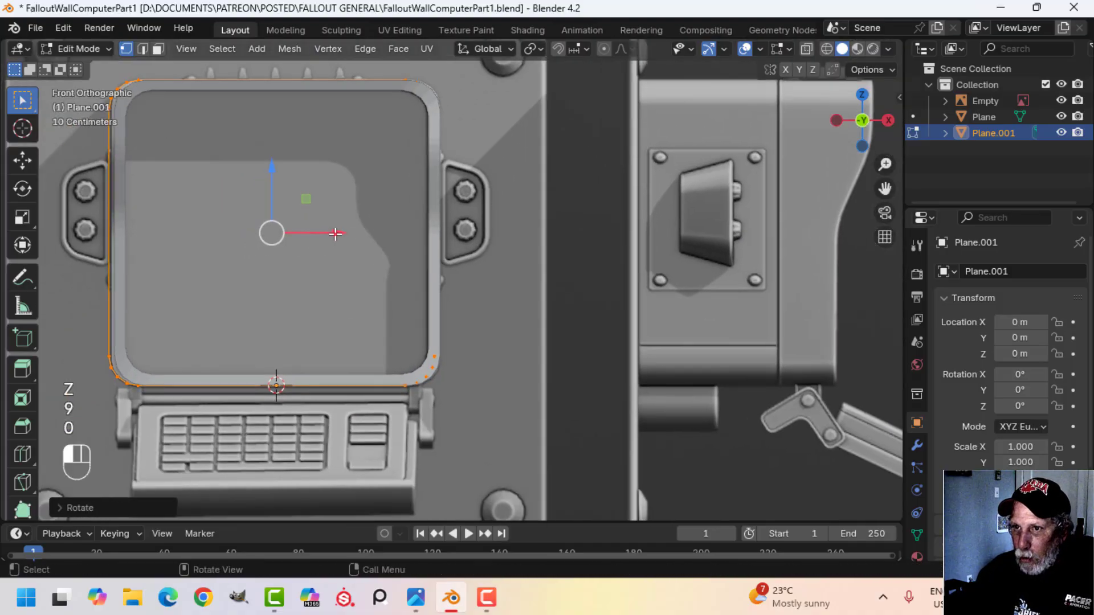
pyautogui.moveTo(335, 233); pyautogui.dragTo(340, 234)
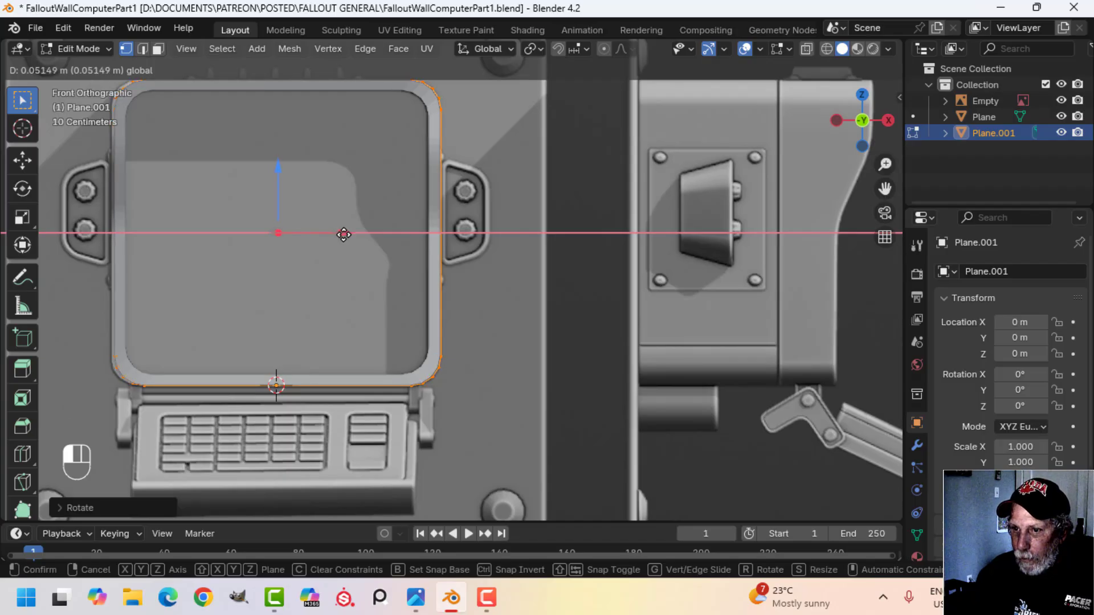
pyautogui.moveTo(343, 233); pyautogui.dragTo(344, 234)
# - Position the rear housing along Y directly behind the front hood and return to Object Mode with nothing selected
pyautogui.moveTo(343, 233); pyautogui.dragTo(400, 216, button='middle')
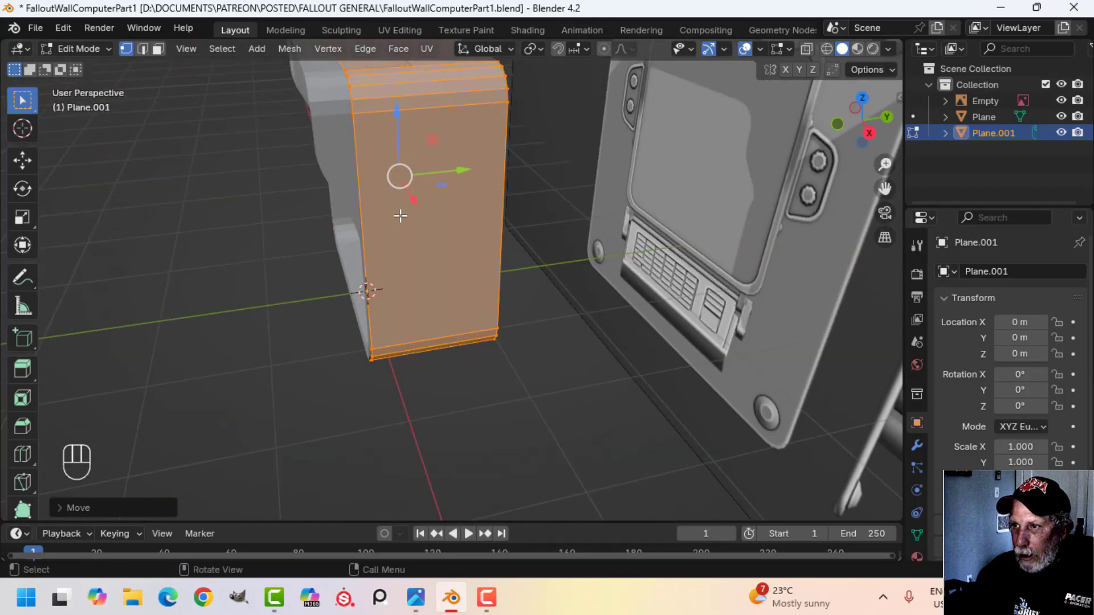
pyautogui.moveTo(455, 179); pyautogui.dragTo(505, 181)
pyautogui.hotkey('ctrl', 'z')
pyautogui.moveTo(562, 198); pyautogui.dragTo(513, 183, button='middle')
pyautogui.keyDown('shift'); pyautogui.moveTo(501, 188); pyautogui.dragTo(495, 235, button='middle'); pyautogui.keyUp('shift')
pyautogui.moveTo(488, 227); pyautogui.dragTo(518, 239)
pyautogui.press('Tab')
pyautogui.hotkey('alt', 'a')
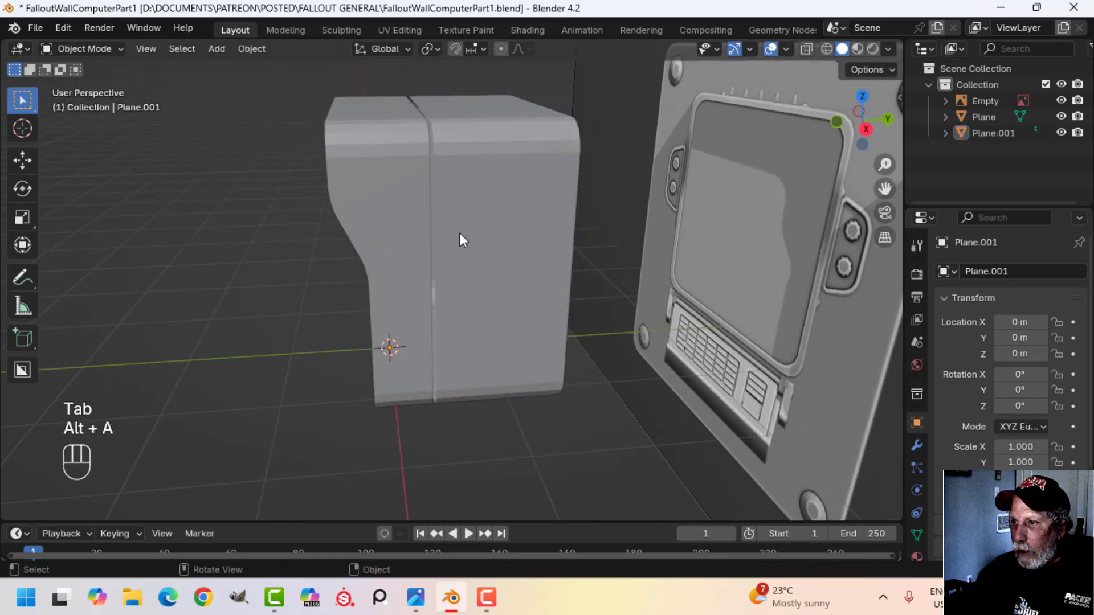
# - Bevel the inner and outer edge loops around the front hood's front rim, and return to Object Mode
pyautogui.moveTo(459, 234); pyautogui.dragTo(512, 163, button='middle')
pyautogui.keyDown('shift'); pyautogui.moveTo(524, 114); pyautogui.dragTo(453, 77, button='middle'); pyautogui.keyUp('shift')
pyautogui.keyDown('shift'); pyautogui.moveTo(217, 223); pyautogui.dragTo(524, 227, button='middle'); pyautogui.keyUp('shift')
pyautogui.click(523, 147)
pyautogui.press('Tab')
pyautogui.scroll(3, 507, 171)
pyautogui.hotkey('alt', 'a')
pyautogui.press('2')
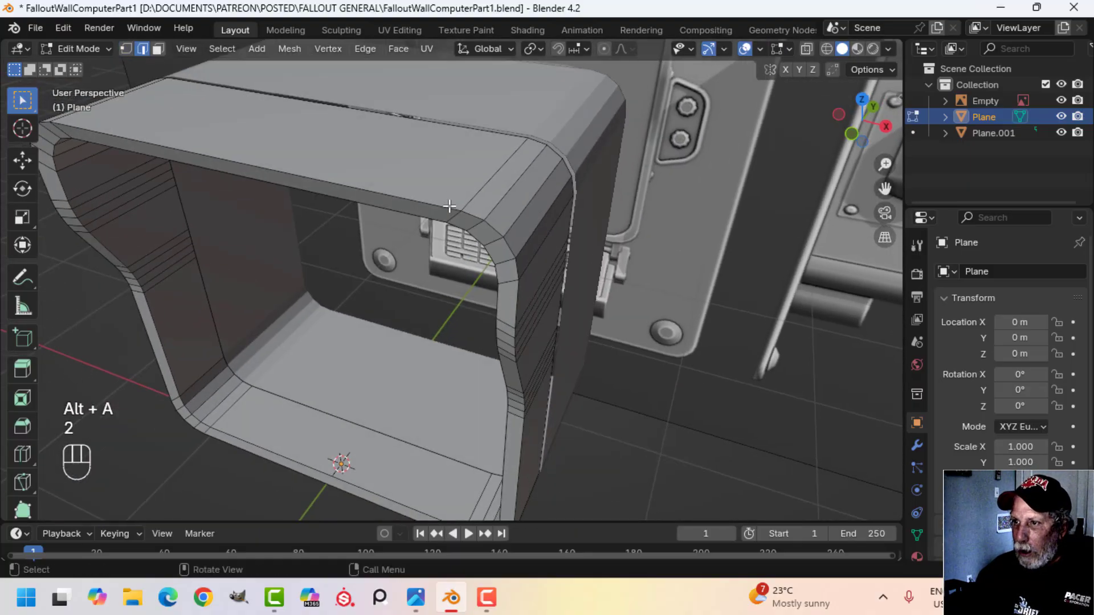
pyautogui.keyDown('alt'); pyautogui.keyDown('shift'); pyautogui.click(444, 198); pyautogui.keyUp('shift'); pyautogui.keyUp('alt')
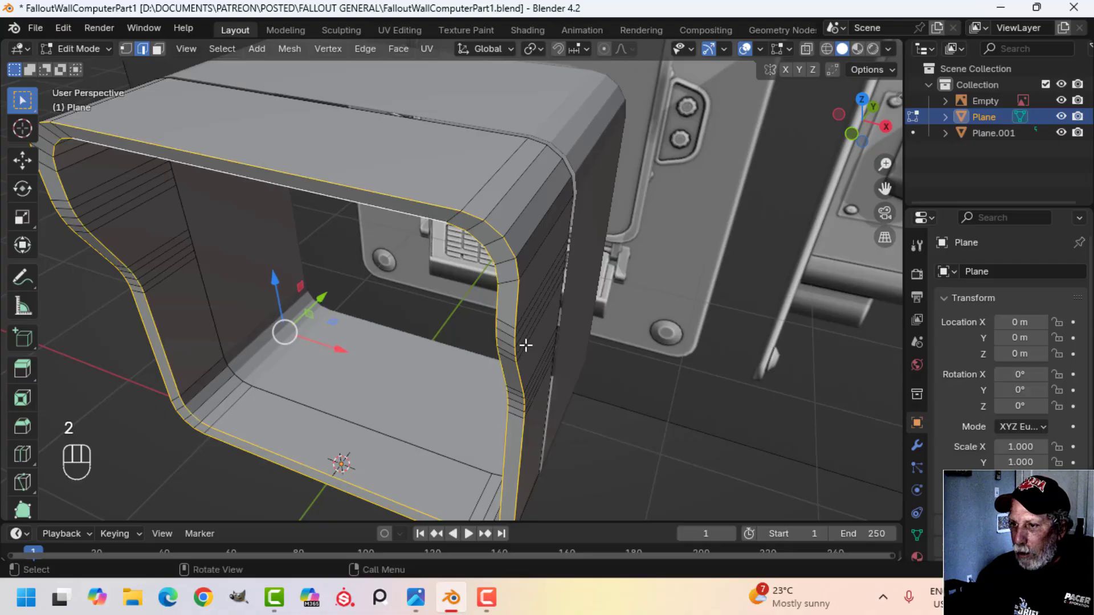
pyautogui.keyDown('shift'); pyautogui.moveTo(525, 345); pyautogui.dragTo(581, 249, button='middle'); pyautogui.keyUp('shift')
pyautogui.hotkey('ctrl', 'b')
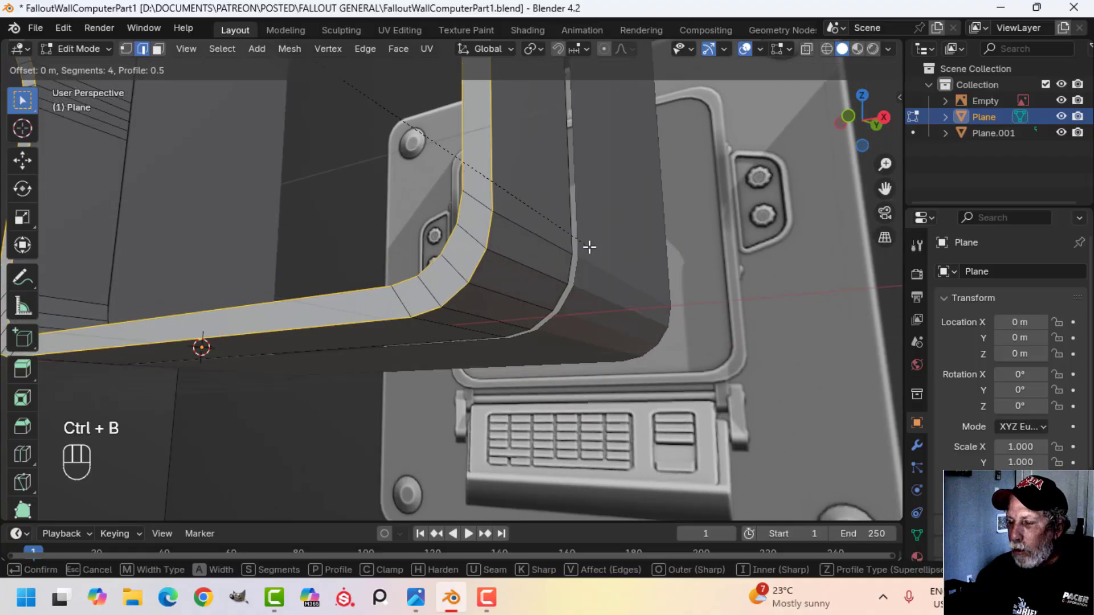
pyautogui.click(614, 279)
pyautogui.press('Tab')
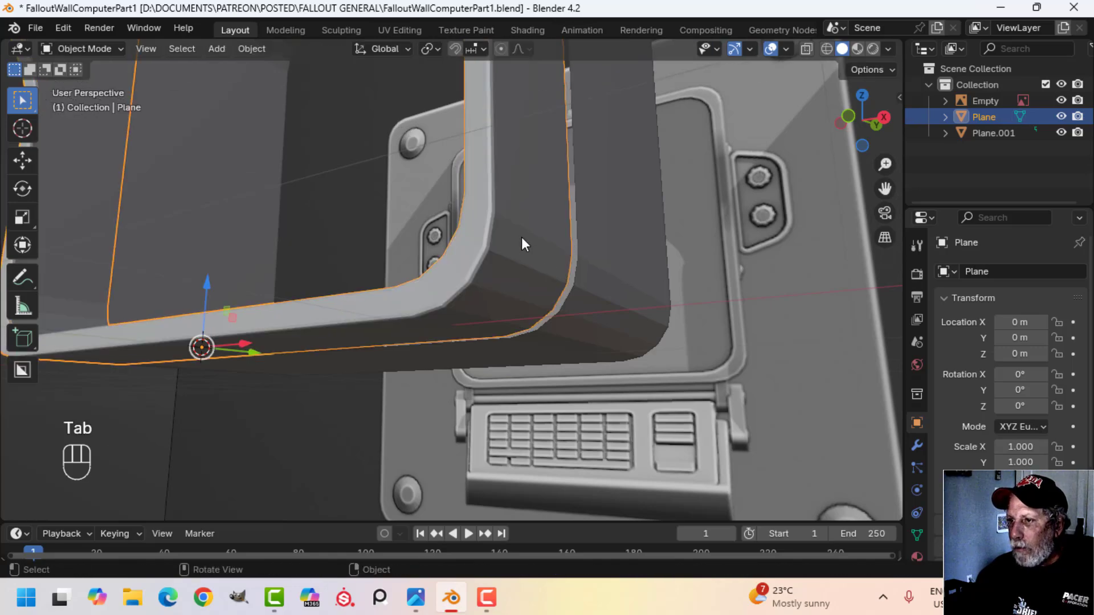
# - Apply smooth shading to the front hood and deselect it
pyautogui.keyDown('alt'); pyautogui.middleClick(520, 234); pyautogui.keyUp('alt')
pyautogui.hotkey('alt', 'a')
pyautogui.keyDown('shift'); pyautogui.moveTo(493, 153); pyautogui.dragTo(437, 185, button='middle'); pyautogui.keyUp('shift')
pyautogui.click(436, 185)
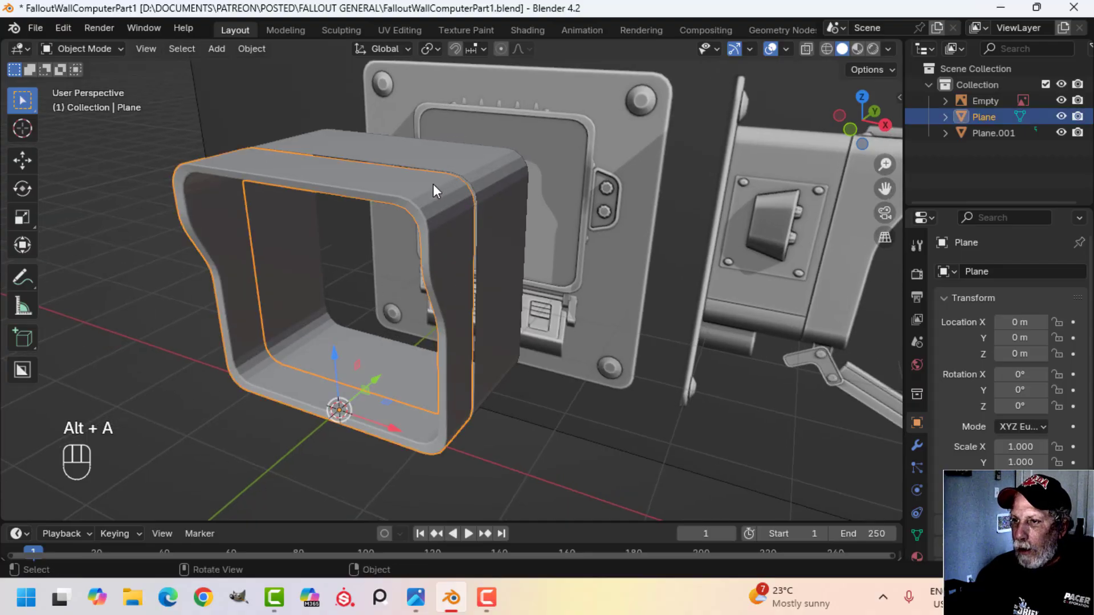
pyautogui.rightClick(433, 183)
pyautogui.click(434, 186)
pyautogui.hotkey('alt', 'a')
# - Isolate the front hood in local view and turn to its back side
pyautogui.moveTo(481, 241); pyautogui.dragTo(411, 256, button='middle')
pyautogui.scroll(2, 473, 243)
pyautogui.moveTo(455, 237)
pyautogui.keyDown('shift'); pyautogui.mouseDown(button='middle')
pyautogui.moveTo(567, 213)
pyautogui.moveTo(454, 233)
pyautogui.mouseUp(button='middle'); pyautogui.keyUp('shift')
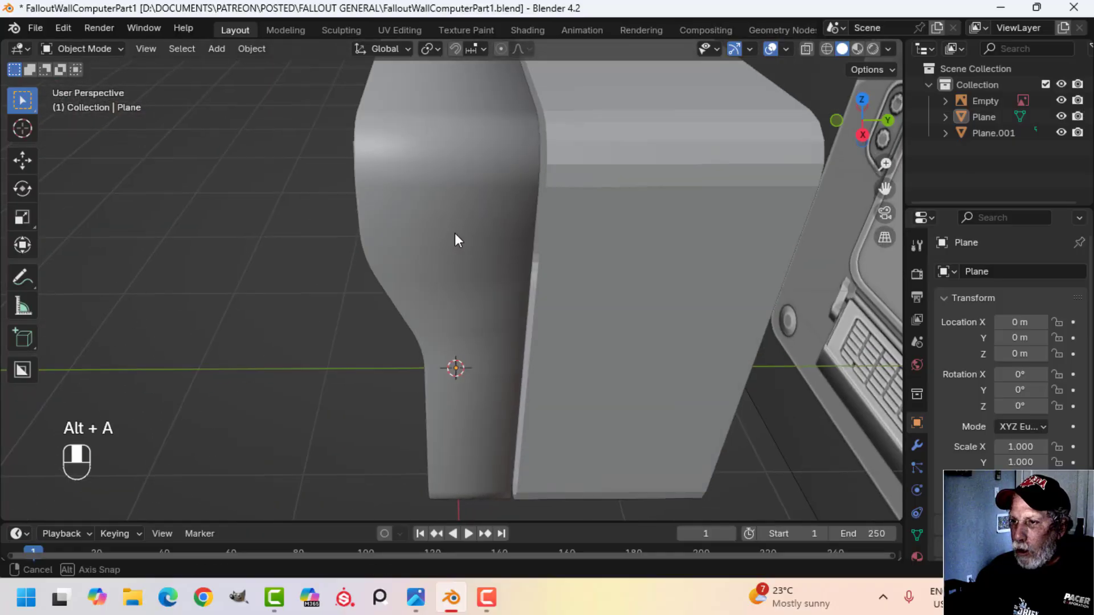
pyautogui.click(502, 227)
pyautogui.moveTo(548, 218); pyautogui.dragTo(514, 208, button='middle')
pyautogui.press('/')
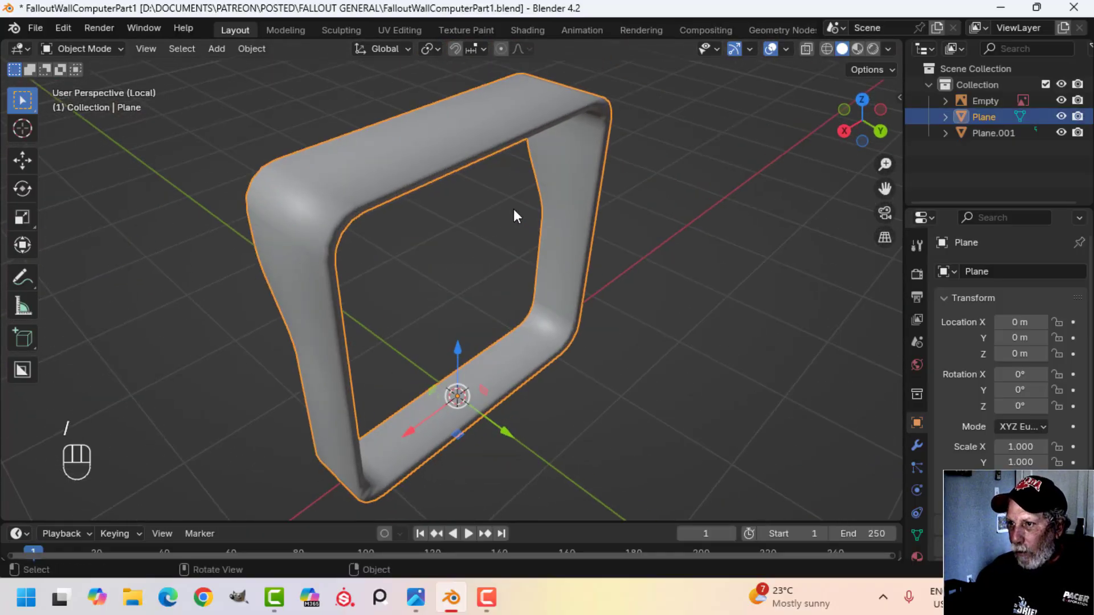
# - Delete the face loop running around the hood's back rim
pyautogui.press('Tab')
pyautogui.scroll(3, 422, 214)
pyautogui.keyDown('shift'); pyautogui.moveTo(380, 219); pyautogui.dragTo(557, 237, button='middle'); pyautogui.keyUp('shift')
pyautogui.scroll(1, 459, 223)
pyautogui.scroll(-2, 433, 213)
pyautogui.moveTo(513, 226); pyautogui.dragTo(382, 176, button='middle')
pyautogui.hotkey('alt', 'a')
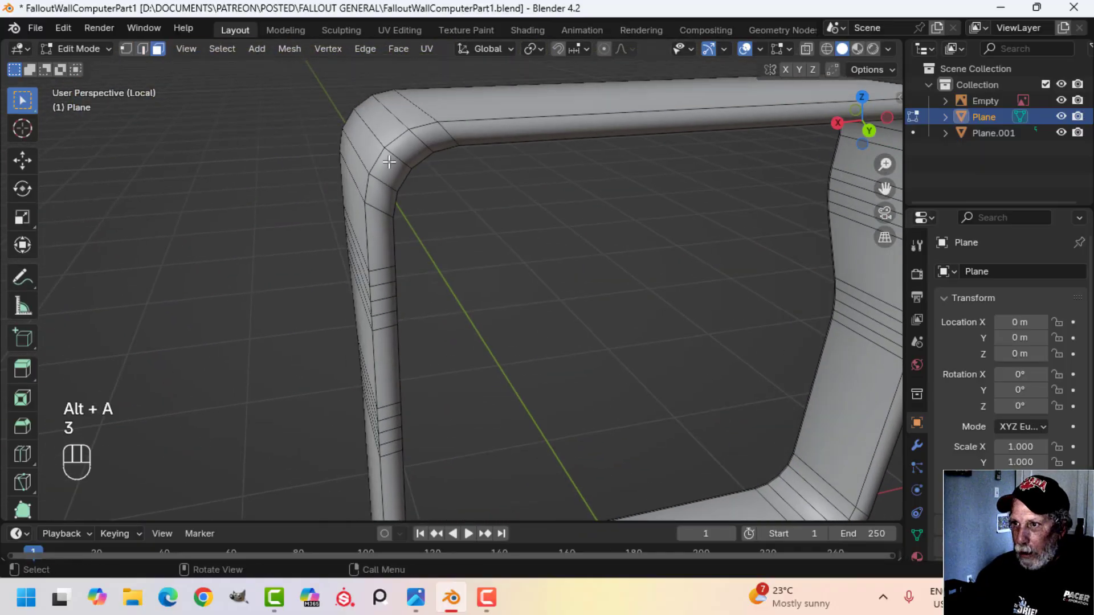
pyautogui.keyDown('alt'); pyautogui.click(394, 160); pyautogui.keyUp('alt')
pyautogui.scroll(-4, 462, 186)
pyautogui.keyDown('shift'); pyautogui.moveTo(557, 254); pyautogui.dragTo(552, 193, button='middle'); pyautogui.keyUp('shift')
pyautogui.moveTo(551, 193); pyautogui.dragTo(591, 211, button='middle')
pyautogui.press('x')
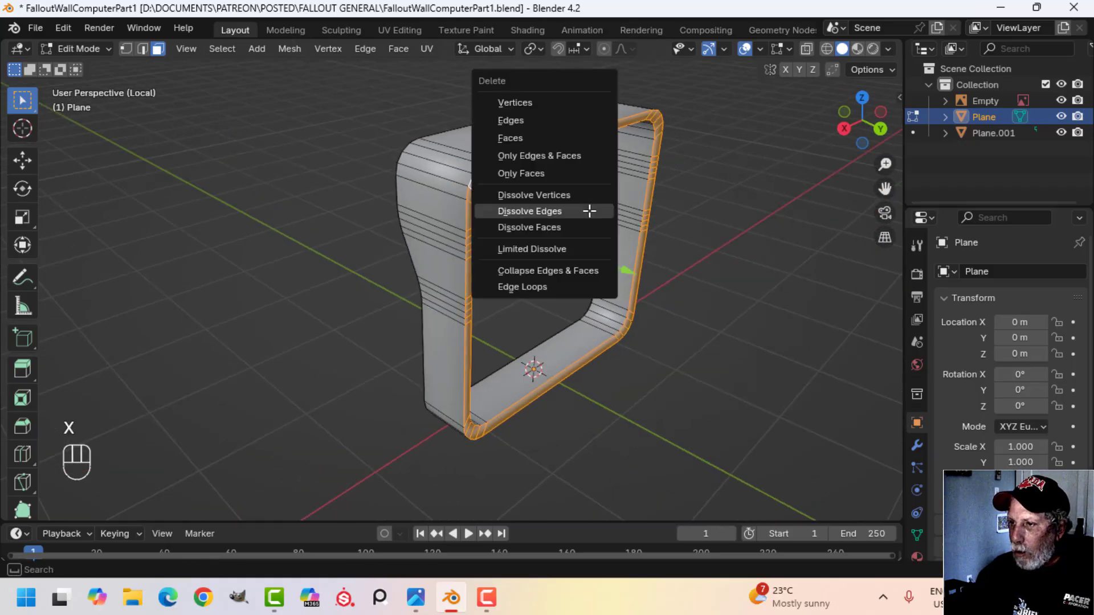
pyautogui.click(529, 138)
# - Extrude the hood's open back edge loop and scale it inward to about 0.95
pyautogui.moveTo(611, 209); pyautogui.dragTo(574, 234, button='middle')
pyautogui.keyDown('alt'); pyautogui.keyDown('shift'); pyautogui.click(538, 127); pyautogui.keyUp('shift'); pyautogui.keyUp('alt')
pyautogui.scroll(-1, 555, 154)
pyautogui.scroll(2, 590, 200)
pyautogui.press('e')
pyautogui.rightClick(763, 180)
pyautogui.press('s')
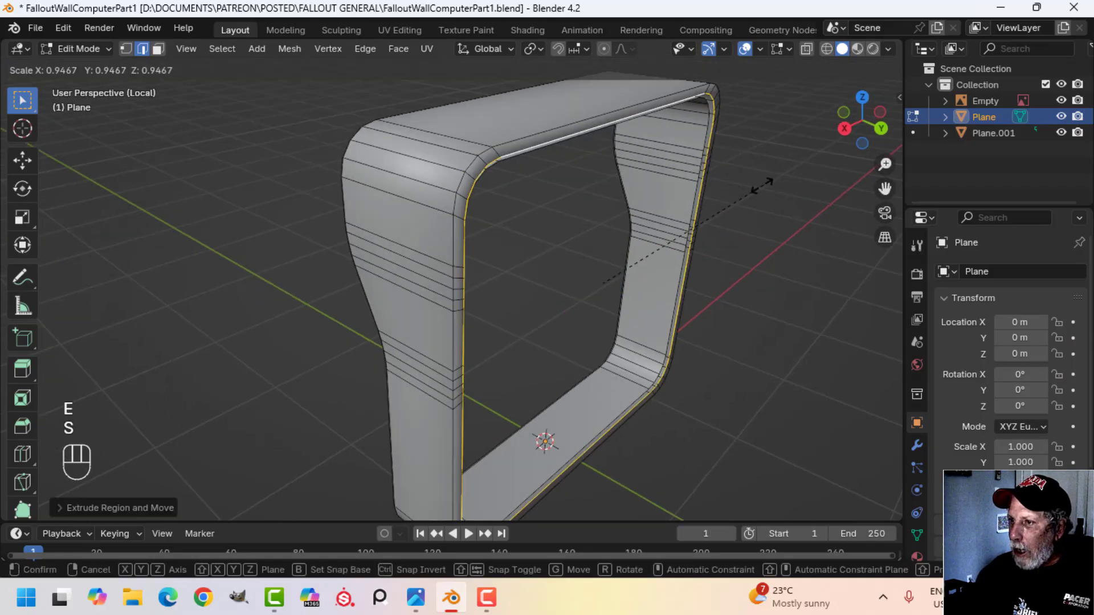
pyautogui.click(755, 188)
# - Bevel the hood's outer back edge loop with 2 segments, about 0.01 m wide, and return to Object Mode
pyautogui.moveTo(754, 188); pyautogui.dragTo(553, 190, button='middle')
pyautogui.scroll(-2, 618, 163)
pyautogui.moveTo(554, 190); pyautogui.dragTo(672, 203, button='middle')
pyautogui.scroll(1, 542, 190)
pyautogui.scroll(2, 542, 190)
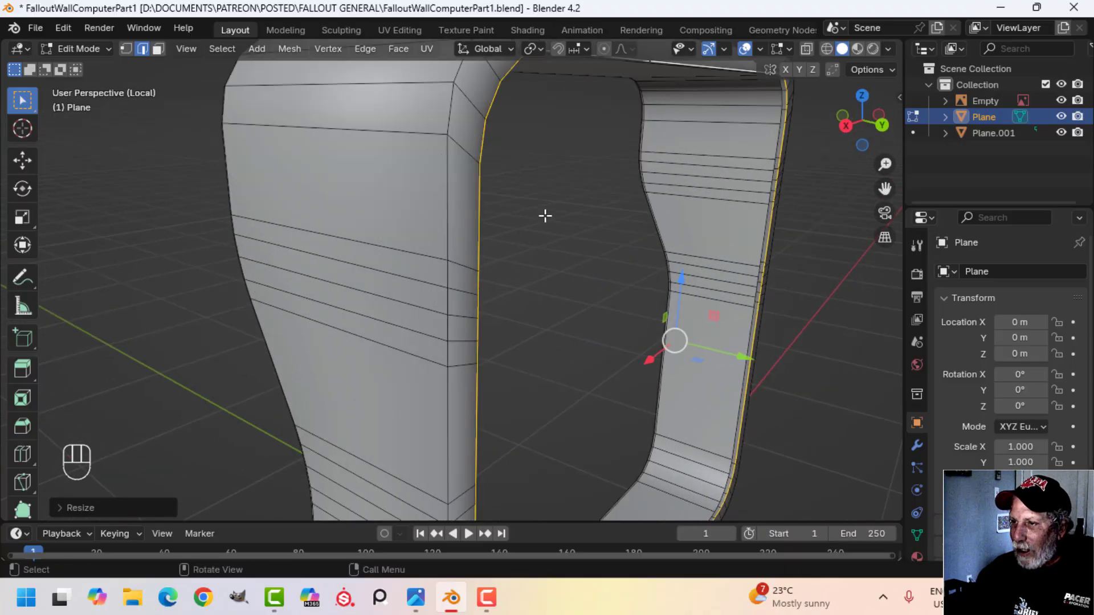
pyautogui.hotkey('alt', 'a')
pyautogui.keyDown('shift'); pyautogui.moveTo(545, 215); pyautogui.dragTo(594, 266, button='middle'); pyautogui.keyUp('shift')
pyautogui.scroll(-2, 586, 245)
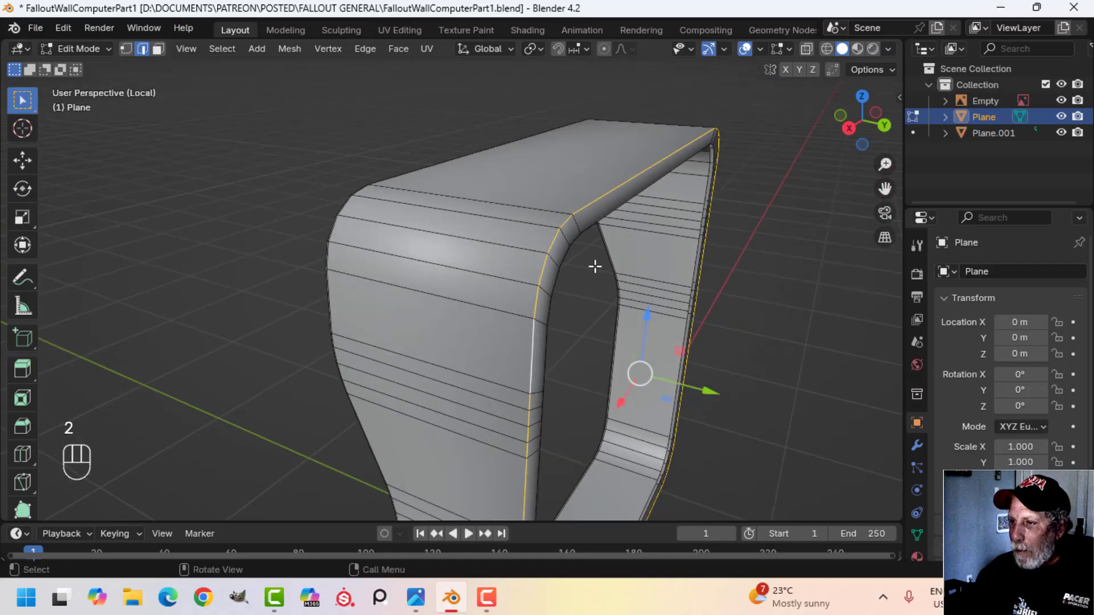
pyautogui.hotkey('ctrl', 'b')
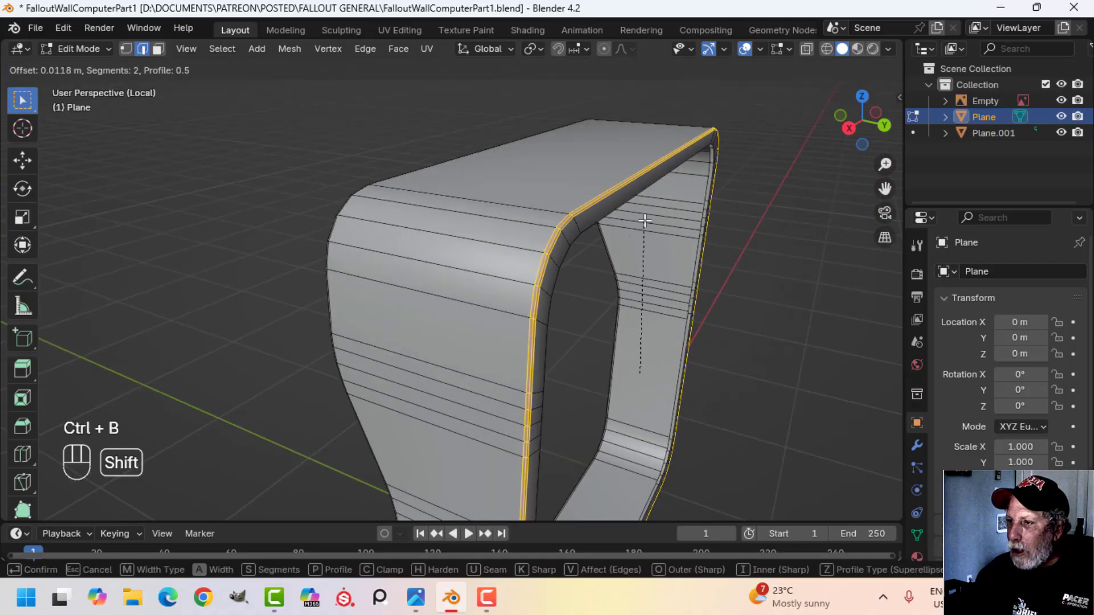
pyautogui.click(639, 208)
pyautogui.press('Tab')
pyautogui.hotkey('alt', 'a')
pyautogui.scroll(-4, 604, 251)
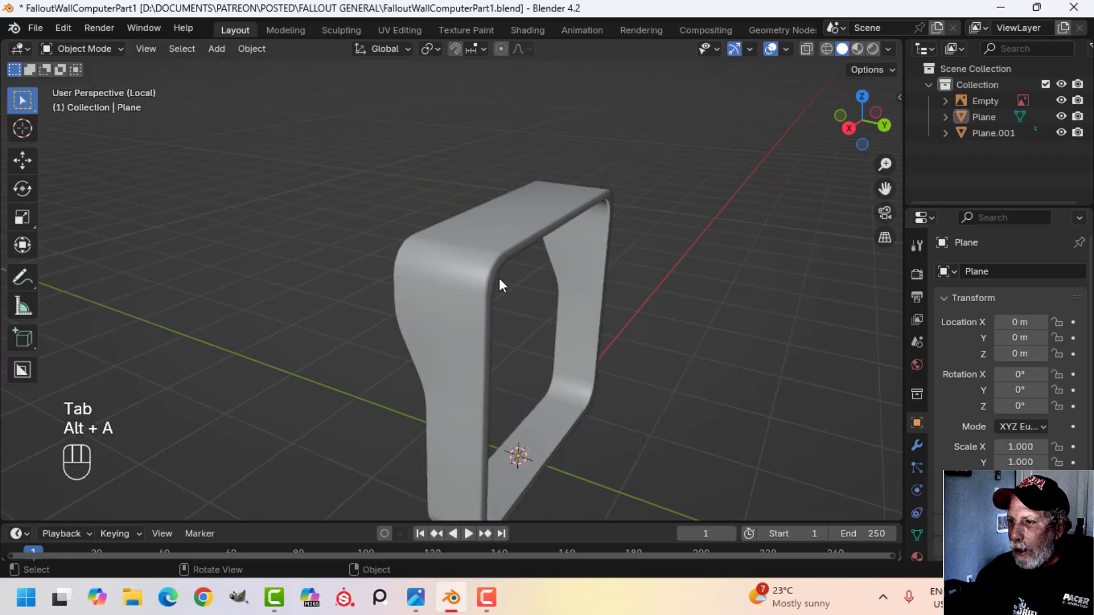
# - Leave local view and move the rear housing's geometry slightly along Y to close the gap to the hood
pyautogui.moveTo(500, 283); pyautogui.dragTo(638, 273, button='middle')
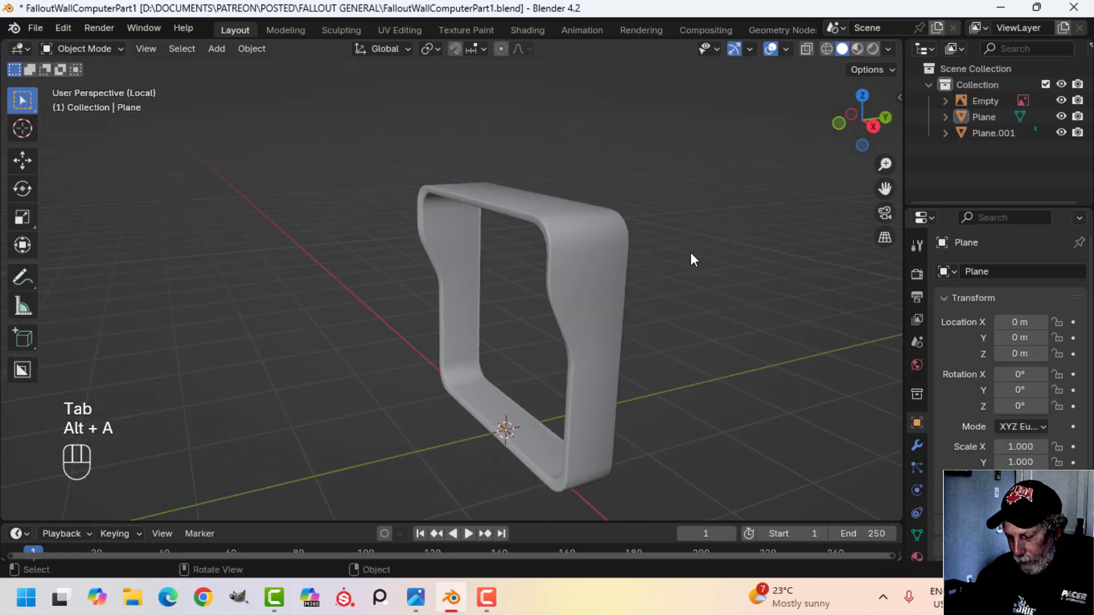
pyautogui.press('/')
pyautogui.click(615, 228)
pyautogui.press('Tab')
pyautogui.press('a')
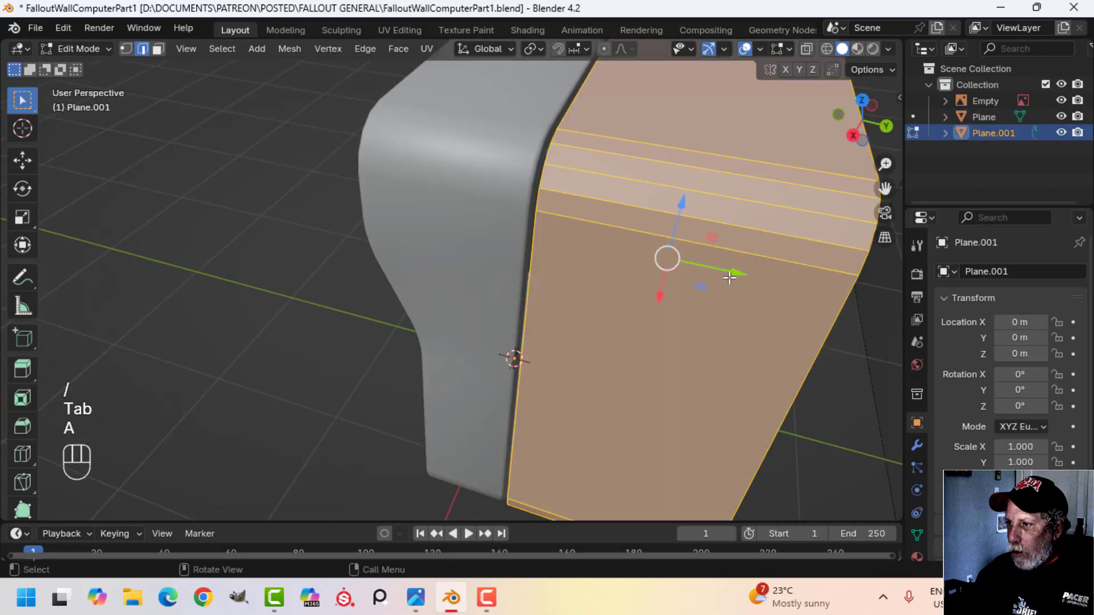
pyautogui.moveTo(732, 273); pyautogui.dragTo(716, 269)
pyautogui.press('Tab')
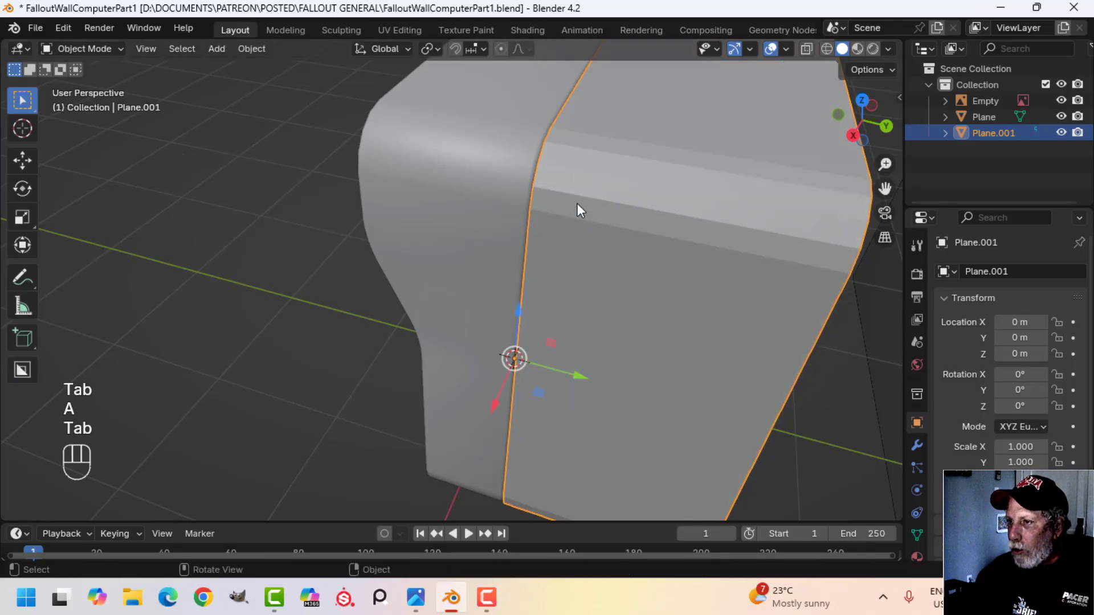
# - Apply smooth shading to the rear housing and deselect it
pyautogui.hotkey('alt', 'a')
pyautogui.click(582, 163)
pyautogui.rightClick(582, 162)
pyautogui.click(582, 163)
pyautogui.hotkey('alt', 'a')
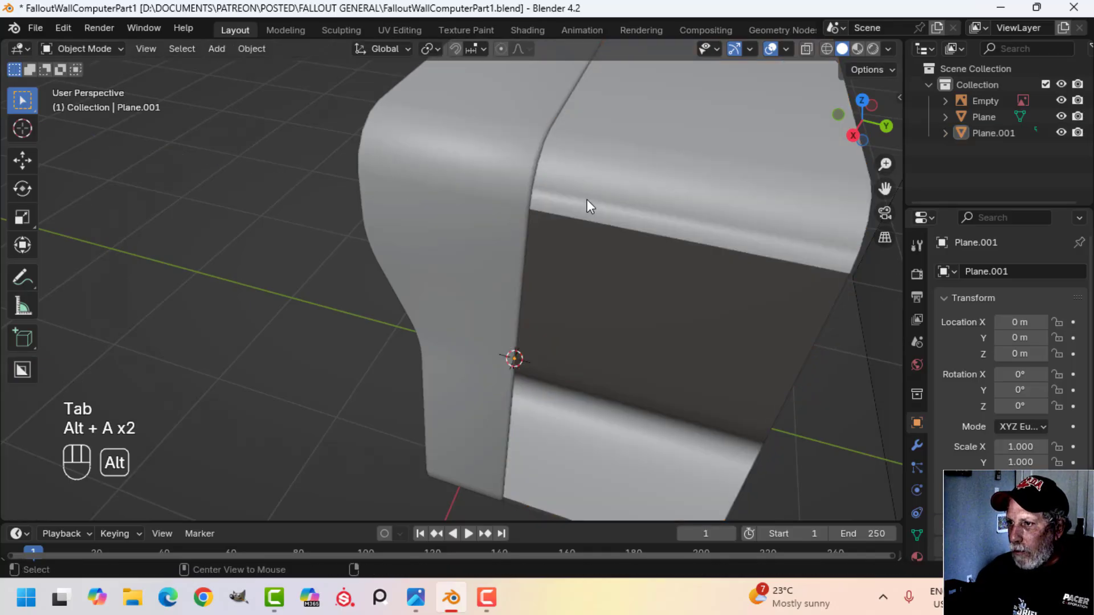
# - Recalculate all of the rear housing's normals to face outside, and return to Object Mode with nothing selected
pyautogui.moveTo(586, 199); pyautogui.dragTo(627, 164, button='middle')
pyautogui.press('Tab')
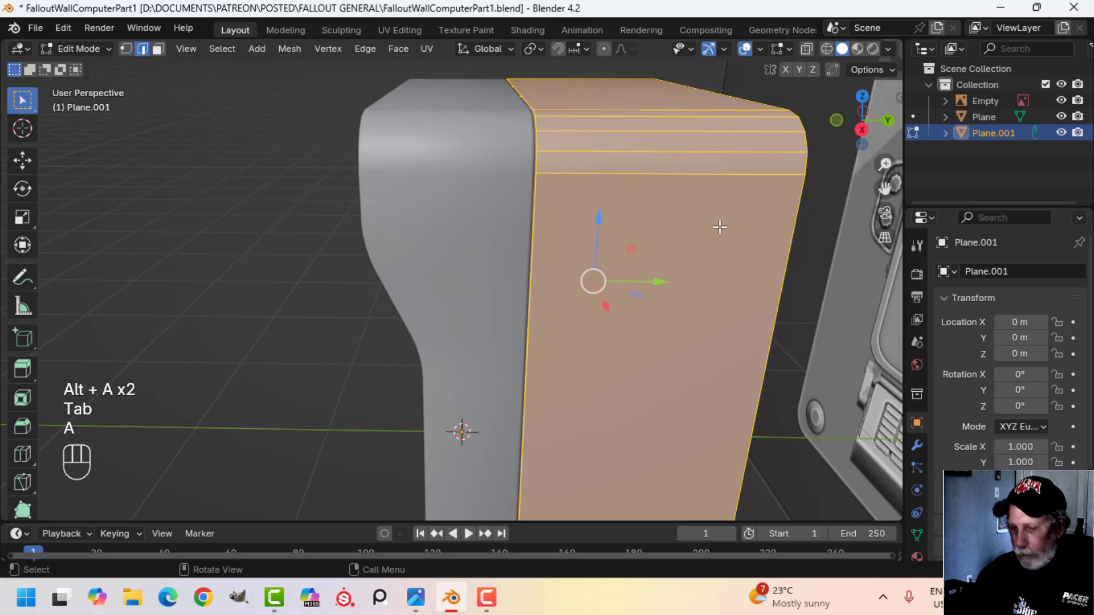
pyautogui.hotkey('alt', 'n')
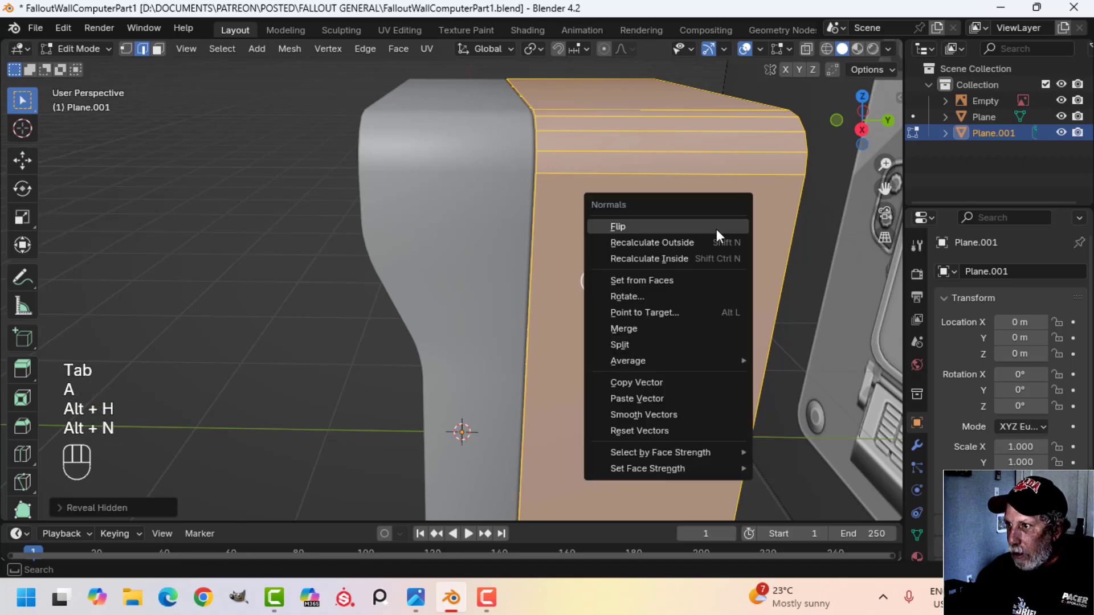
pyautogui.click(704, 238)
pyautogui.press('Tab')
pyautogui.scroll(-1, 678, 230)
pyautogui.hotkey('alt', 'a')
pyautogui.moveTo(678, 230); pyautogui.dragTo(525, 183, button='middle')
pyautogui.scroll(2, 569, 258)
pyautogui.scroll(-2, 493, 254)
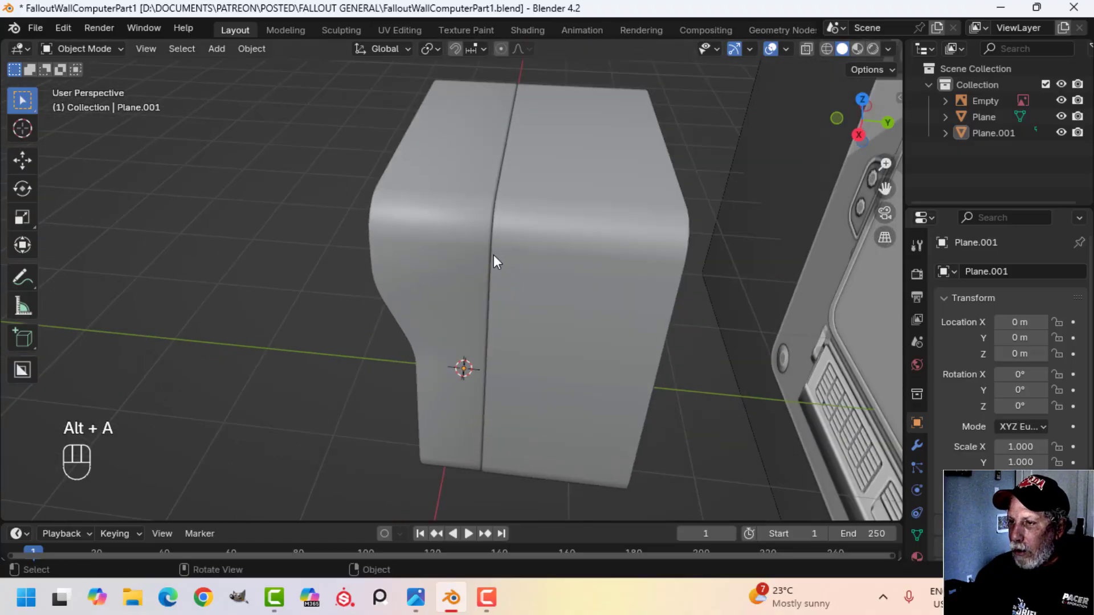
# - Examine the reference's side views, comparing the lower seam on the rear housing with the modelled one
pyautogui.moveTo(494, 254); pyautogui.dragTo(770, 182, button='middle')
pyautogui.keyDown('shift'); pyautogui.moveTo(598, 245); pyautogui.dragTo(607, 267, button='middle'); pyautogui.keyUp('shift')
pyautogui.scroll(-2, 606, 267)
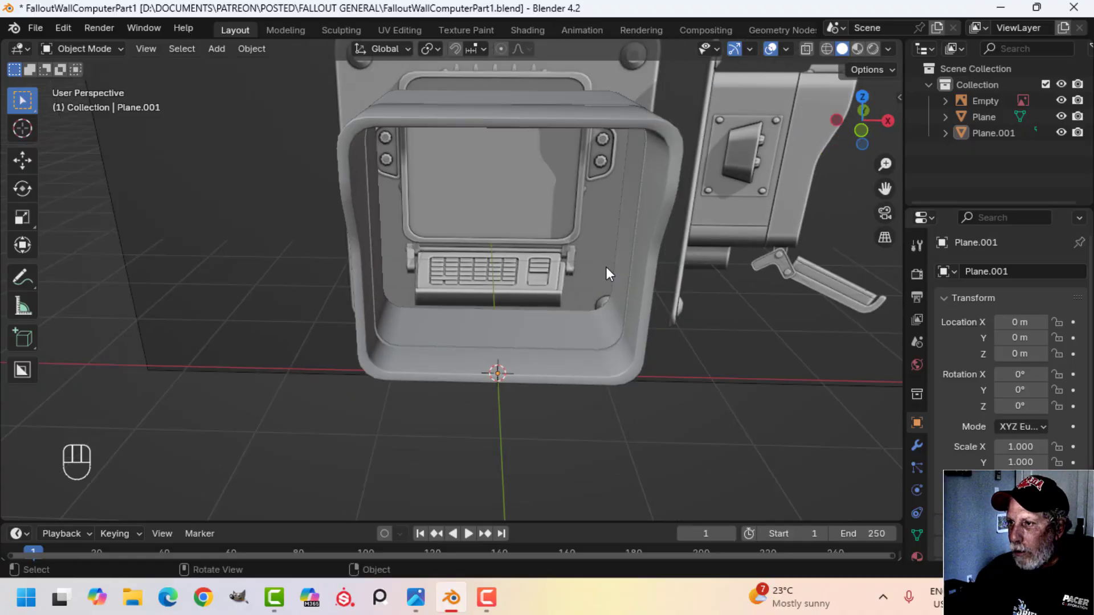
pyautogui.moveTo(694, 226)
pyautogui.keyDown('shift'); pyautogui.mouseDown(button='middle')
pyautogui.moveTo(644, 275)
pyautogui.moveTo(608, 289)
pyautogui.mouseUp(button='middle'); pyautogui.keyUp('shift')
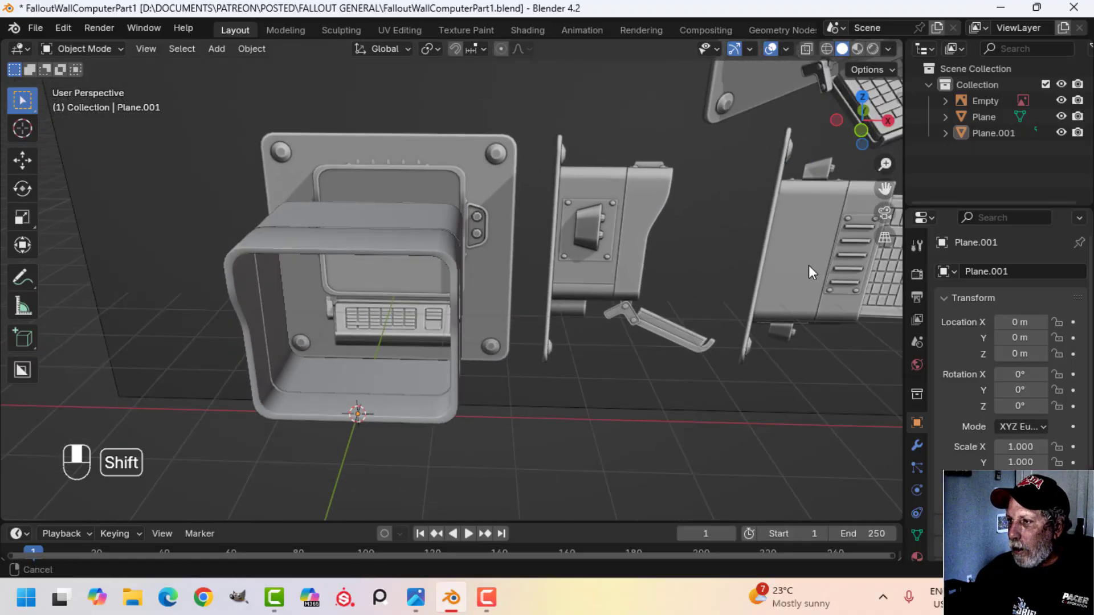
pyautogui.keyDown('shift'); pyautogui.moveTo(808, 265); pyautogui.dragTo(672, 227, button='middle'); pyautogui.keyUp('shift')
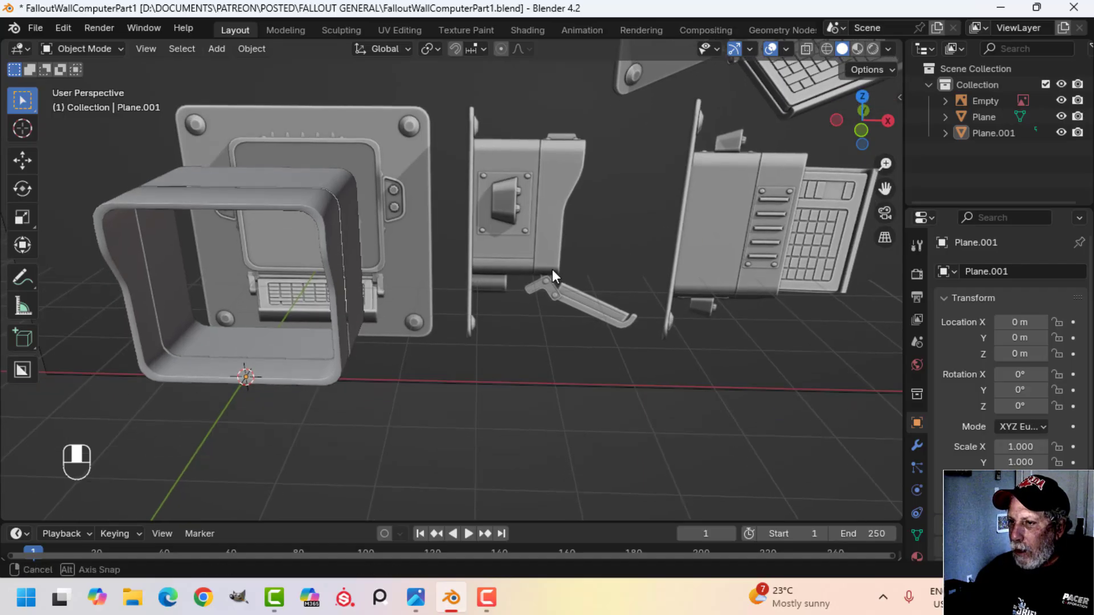
pyautogui.moveTo(552, 269); pyautogui.dragTo(513, 256, button='middle')
pyautogui.scroll(2, 661, 285)
pyautogui.moveTo(512, 257); pyautogui.dragTo(472, 256, button='middle')
pyautogui.scroll(2, 473, 255)
pyautogui.keyDown('shift'); pyautogui.moveTo(561, 272); pyautogui.dragTo(508, 210, button='middle'); pyautogui.keyUp('shift')
# - Edit the rear housing and add a centred horizontal loop cut across one side wall
pyautogui.click(508, 209)
pyautogui.press('Tab')
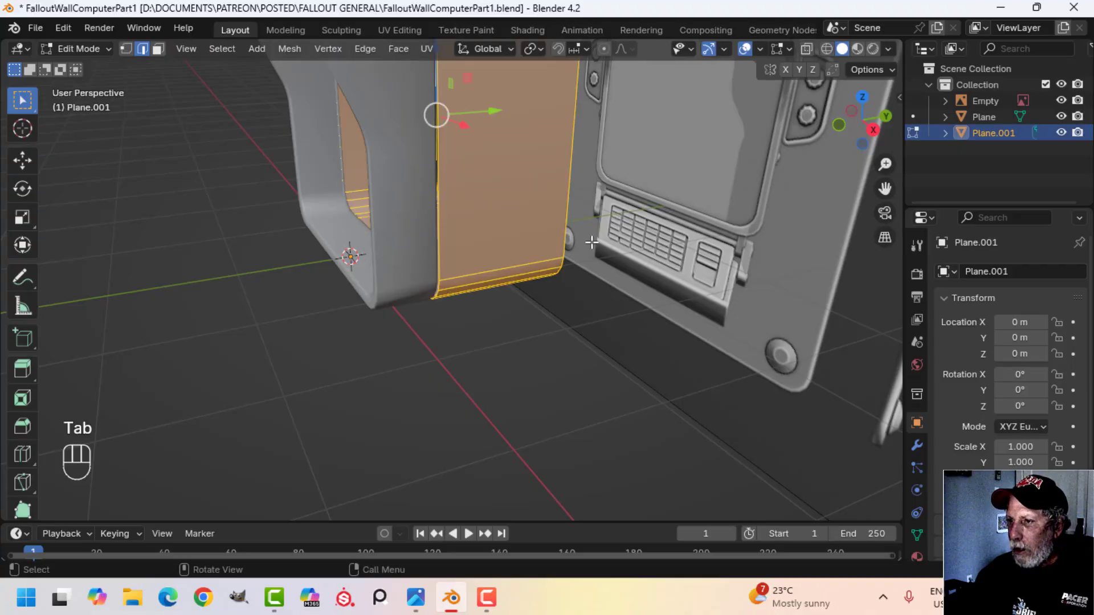
pyautogui.moveTo(647, 275); pyautogui.dragTo(596, 243, button='middle')
pyautogui.hotkey('alt', 'a')
pyautogui.hotkey('ctrl', 'r')
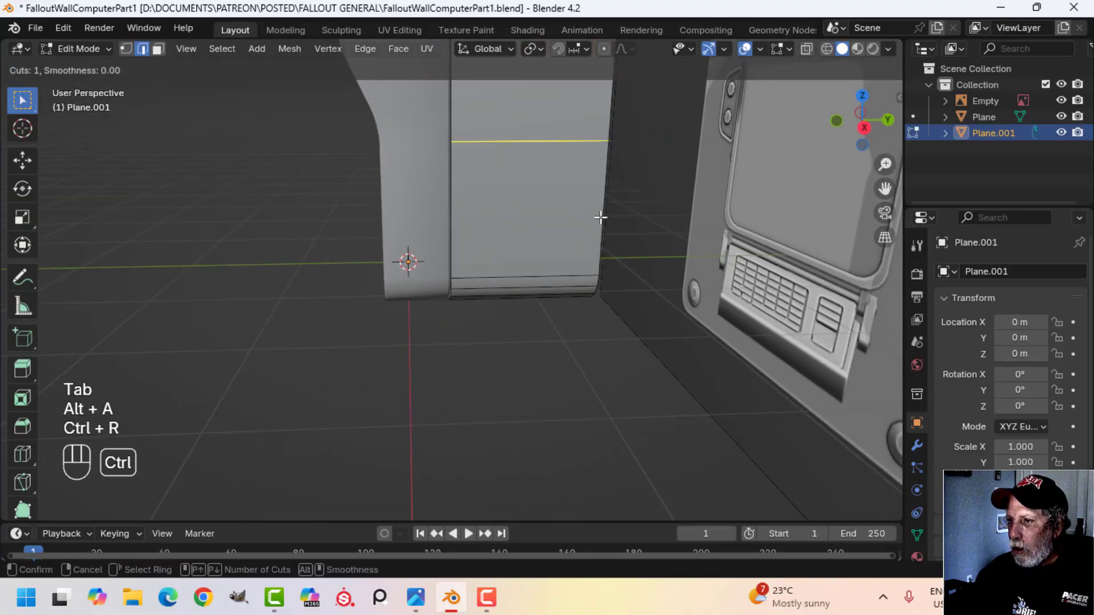
pyautogui.click(598, 225)
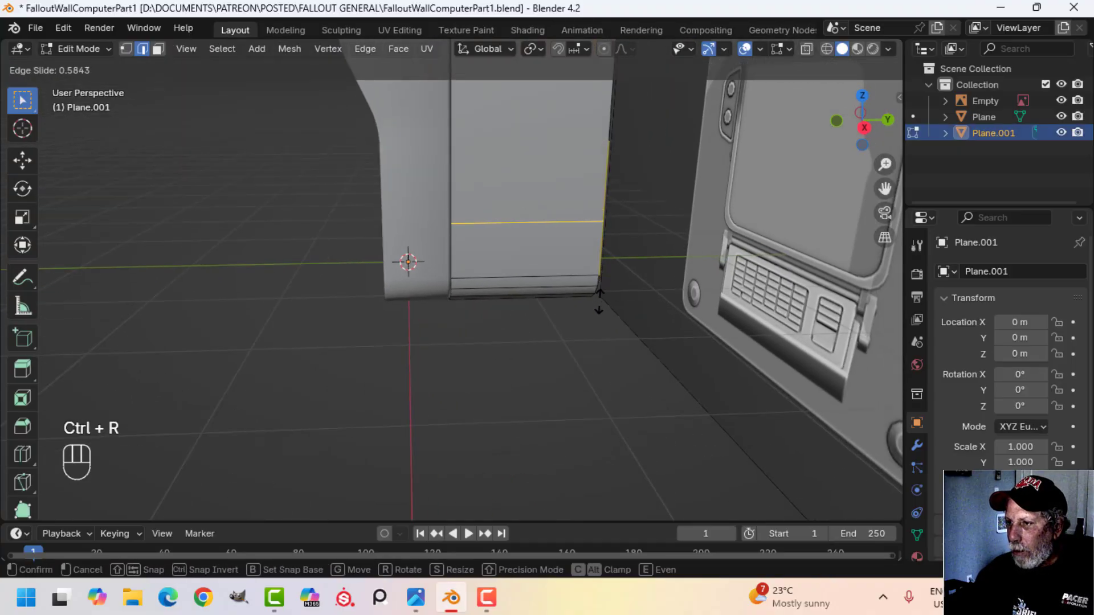
pyautogui.press('Escape')
# - Add a matching centred horizontal loop cut across the rear housing's opposite side wall
pyautogui.moveTo(488, 261); pyautogui.dragTo(580, 265, button='middle')
pyautogui.keyDown('shift'); pyautogui.moveTo(342, 250); pyautogui.dragTo(535, 279, button='middle'); pyautogui.keyUp('shift')
pyautogui.keyDown('shift'); pyautogui.moveTo(476, 293); pyautogui.dragTo(534, 263, button='middle'); pyautogui.keyUp('shift')
pyautogui.hotkey('ctrl', 'r')
pyautogui.click(538, 250)
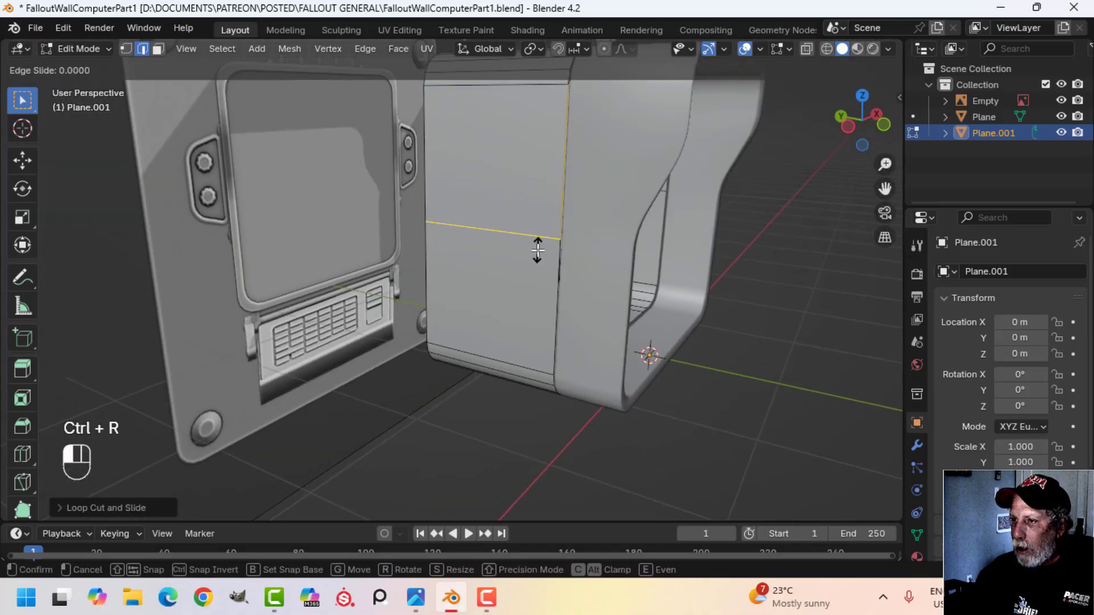
pyautogui.rightClick(538, 250)
# - Select both side-wall cuts and lower them along Z to the reference's seam height just above the bottom corners
pyautogui.moveTo(680, 254); pyautogui.dragTo(497, 255, button='middle')
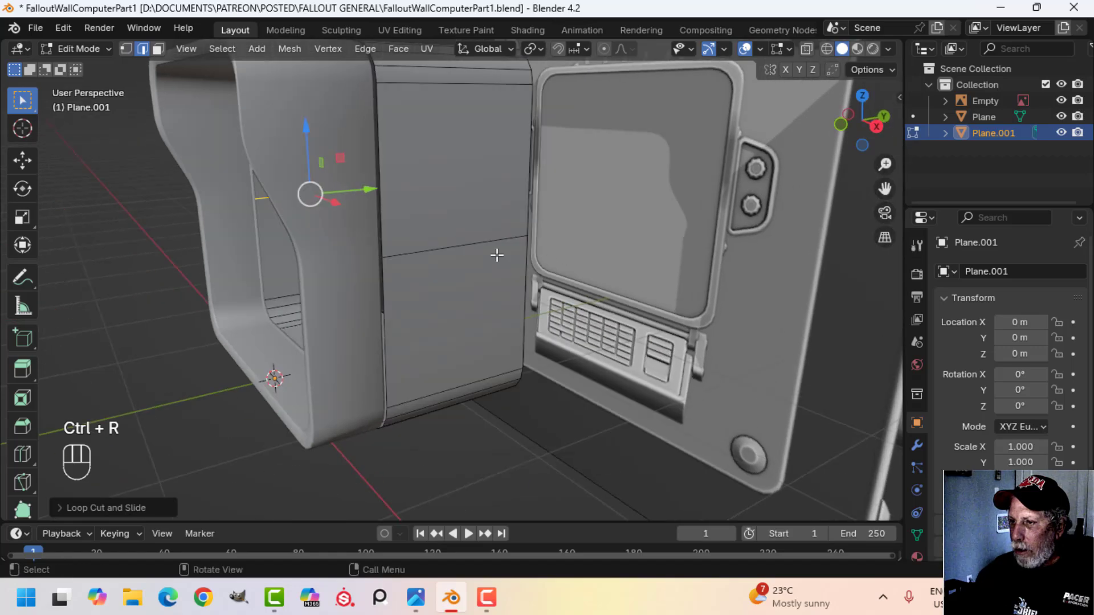
pyautogui.keyDown('alt'); pyautogui.click(471, 246); pyautogui.keyUp('alt')
pyautogui.moveTo(374, 178); pyautogui.dragTo(381, 186)
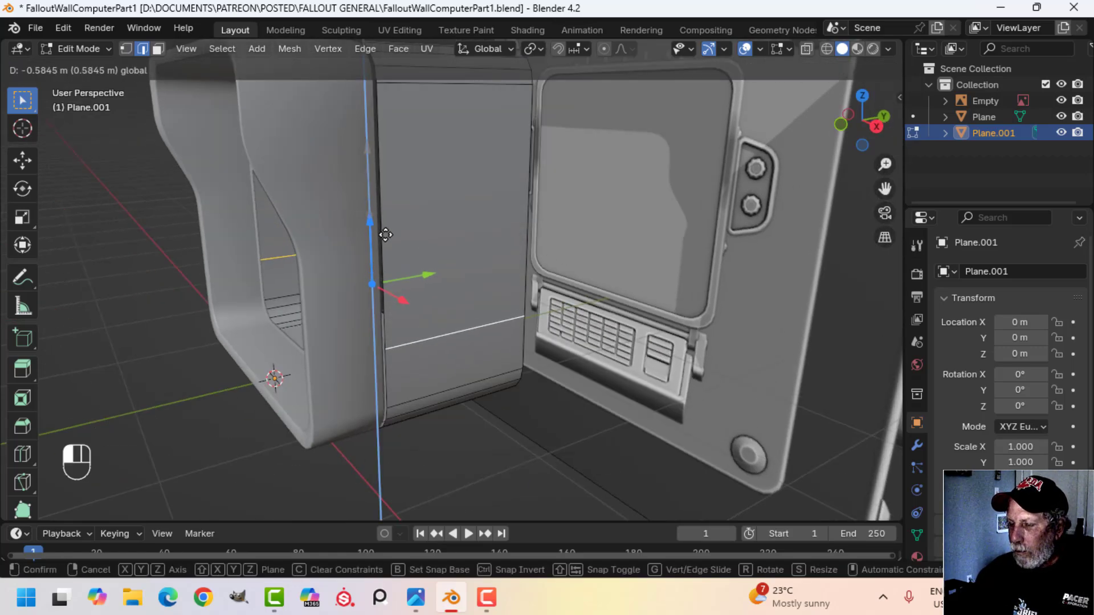
pyautogui.moveTo(385, 235); pyautogui.dragTo(385, 236)
pyautogui.scroll(-3, 678, 287)
pyautogui.keyDown('shift'); pyautogui.moveTo(732, 269); pyautogui.dragTo(623, 234, button='middle'); pyautogui.keyUp('shift')
pyautogui.scroll(2, 623, 291)
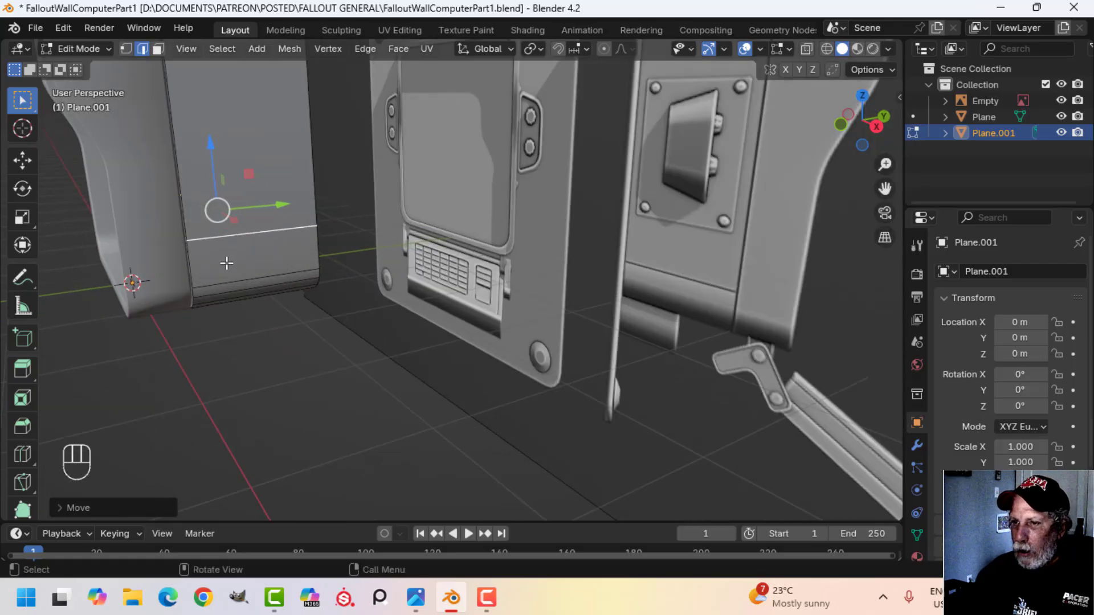
pyautogui.keyDown('shift'); pyautogui.moveTo(367, 269); pyautogui.dragTo(410, 268, button='middle'); pyautogui.keyUp('shift')
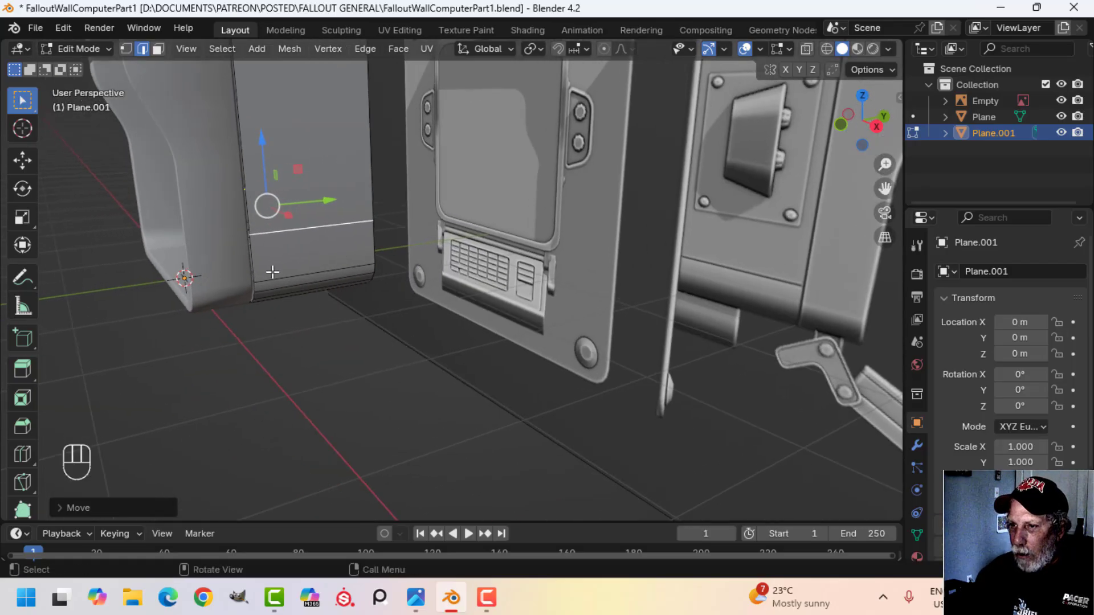
pyautogui.moveTo(270, 160); pyautogui.dragTo(269, 174)
# - Bevel both side-wall cuts into narrow strips, about 0.0055 m offset with 1 segment
pyautogui.moveTo(328, 211); pyautogui.dragTo(399, 200, button='middle')
pyautogui.scroll(2, 386, 176)
pyautogui.keyDown('shift'); pyautogui.moveTo(399, 199); pyautogui.dragTo(431, 266, button='middle'); pyautogui.keyUp('shift')
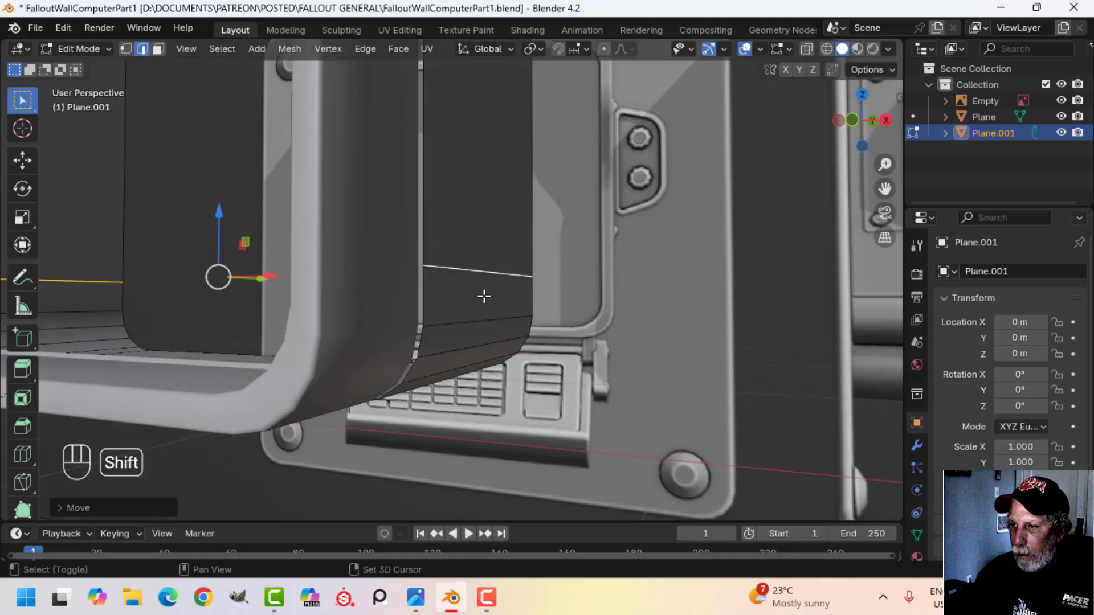
pyautogui.moveTo(484, 296)
pyautogui.keyDown('shift'); pyautogui.mouseDown(button='middle')
pyautogui.moveTo(479, 313)
pyautogui.moveTo(490, 298)
pyautogui.mouseUp(button='middle'); pyautogui.keyUp('shift')
pyautogui.scroll(2, 486, 315)
pyautogui.hotkey('ctrl', 'b')
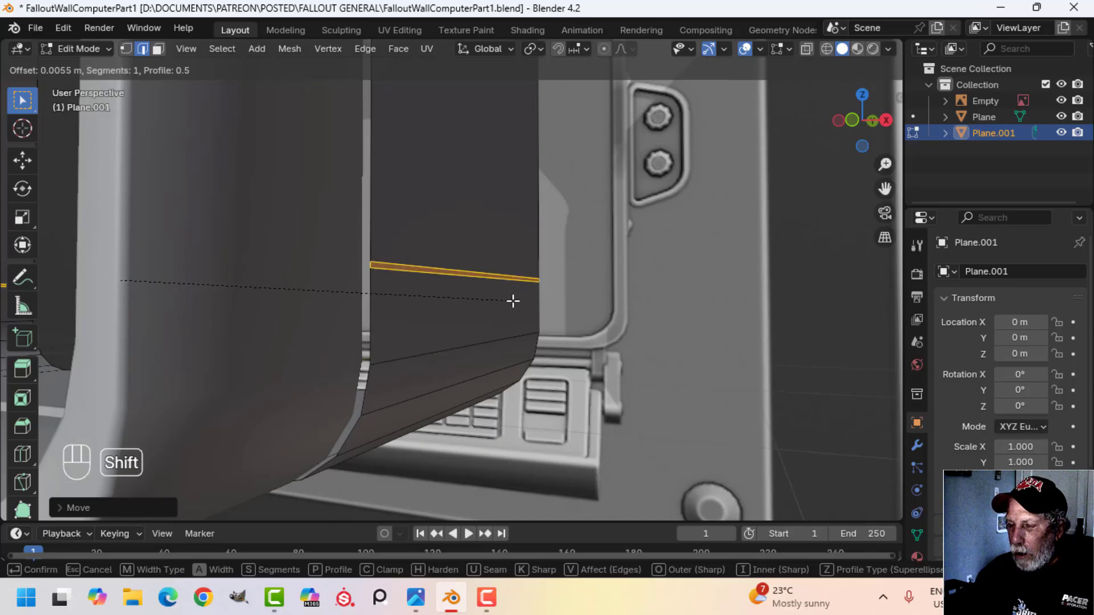
pyautogui.click(515, 300)
# - Extrude both narrow strips and shrink them inward along their normals to form seam grooves, then return to Object Mode
pyautogui.moveTo(514, 301); pyautogui.dragTo(602, 330, button='middle')
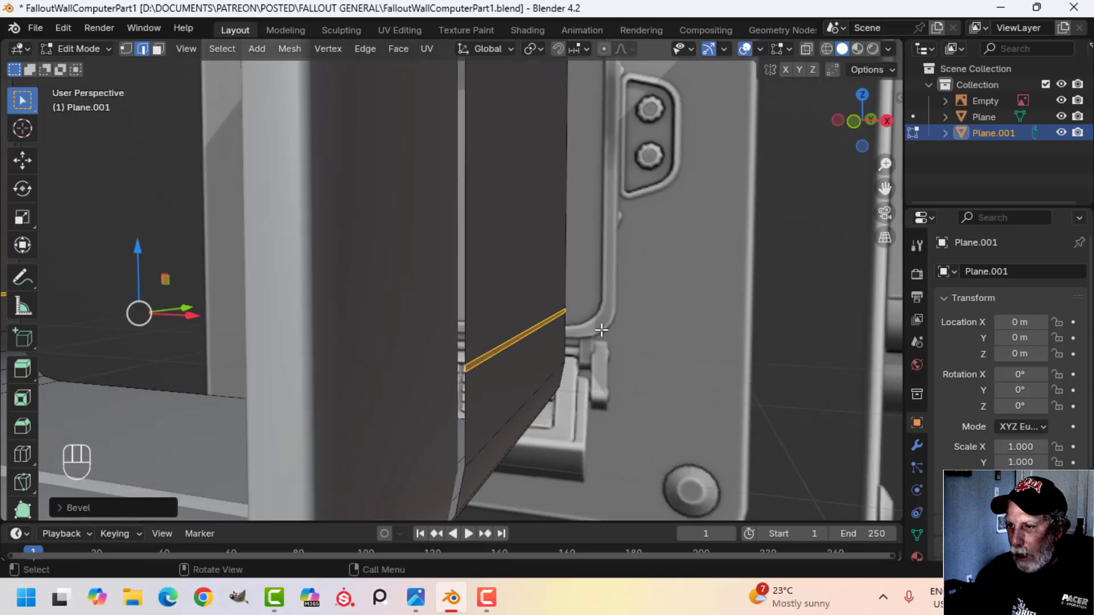
pyautogui.hotkey('alt', 's')
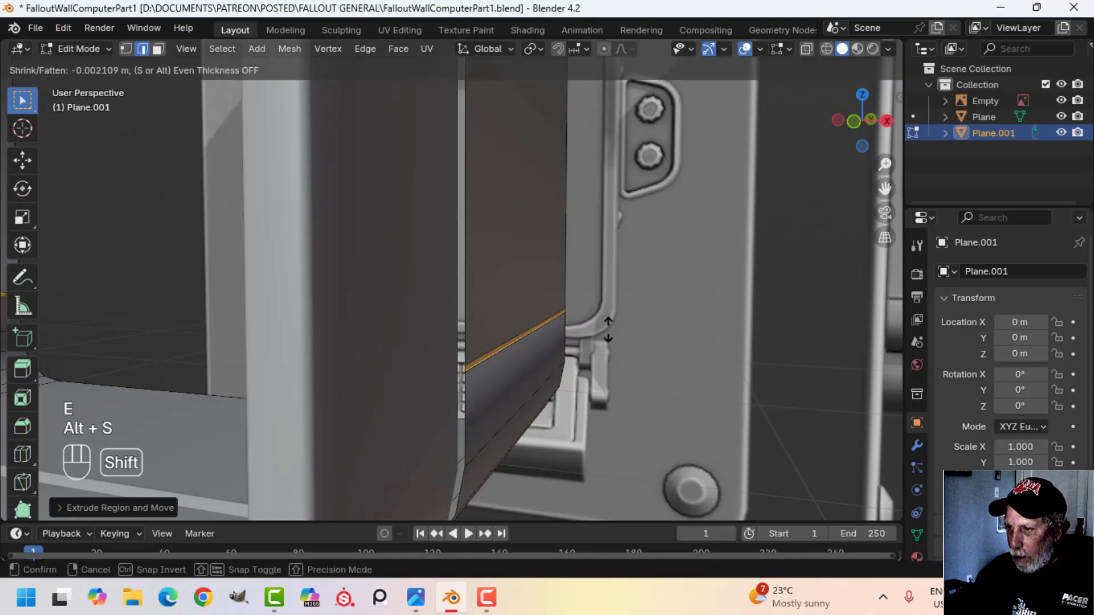
pyautogui.click(608, 339)
pyautogui.moveTo(613, 322); pyautogui.dragTo(504, 233, button='middle')
pyautogui.hotkey('alt', 'a')
pyautogui.press('Tab')
# - Isolate the rear housing in local view and delete the small end faces of the groove on one side wall
pyautogui.press('/')
pyautogui.scroll(3, 682, 363)
pyautogui.scroll(2, 586, 261)
pyautogui.press('Tab')
pyautogui.moveTo(632, 303); pyautogui.dragTo(480, 290, button='middle')
pyautogui.scroll(2, 560, 310)
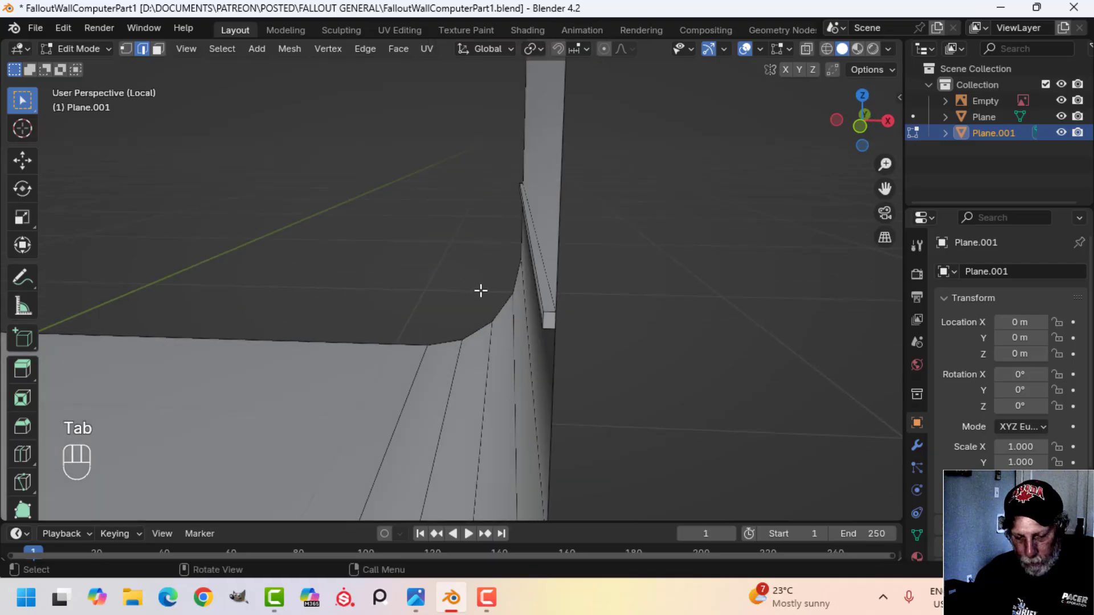
pyautogui.click(547, 319)
pyautogui.moveTo(643, 319); pyautogui.dragTo(350, 294, button='middle')
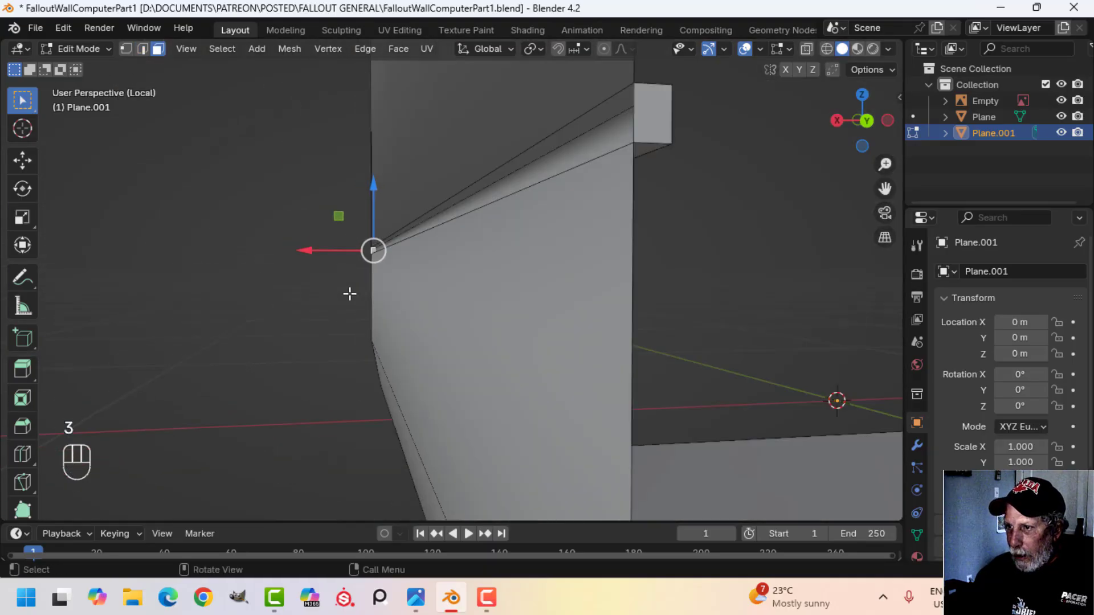
pyautogui.press('x')
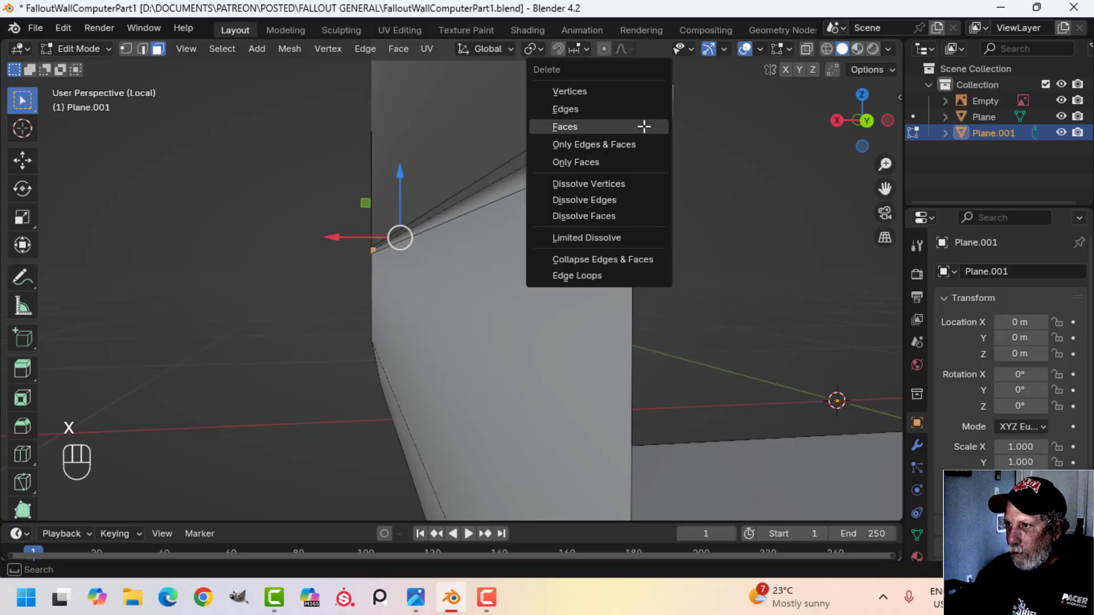
pyautogui.click(644, 124)
# - Delete the small end faces of the groove on the opposite side wall
pyautogui.moveTo(623, 176); pyautogui.dragTo(565, 294, button='middle')
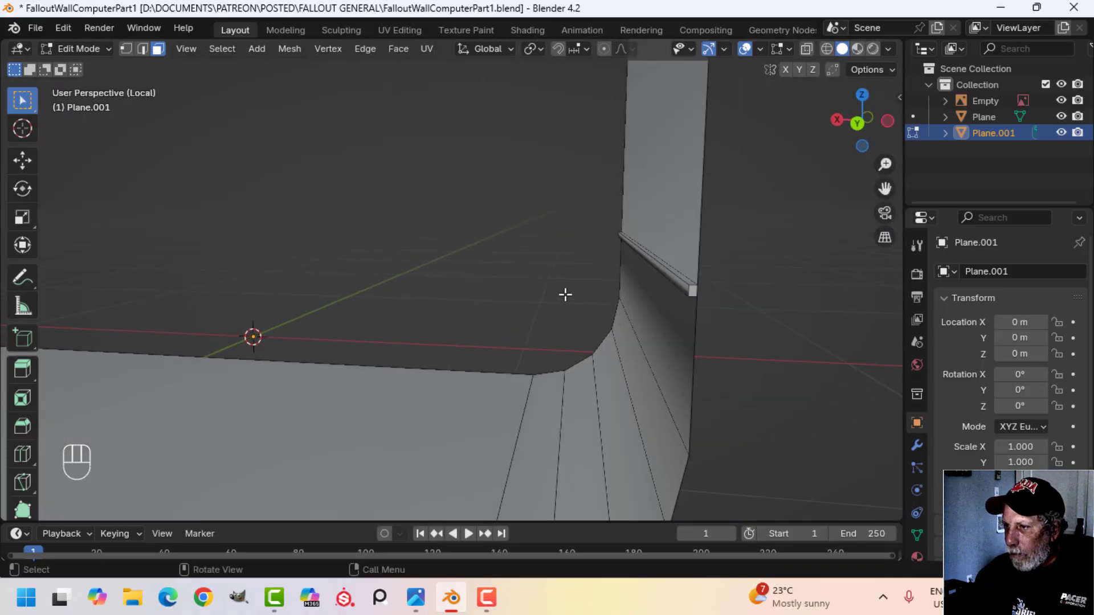
pyautogui.press('x')
pyautogui.click(708, 290)
pyautogui.moveTo(744, 298); pyautogui.dragTo(426, 270, button='middle')
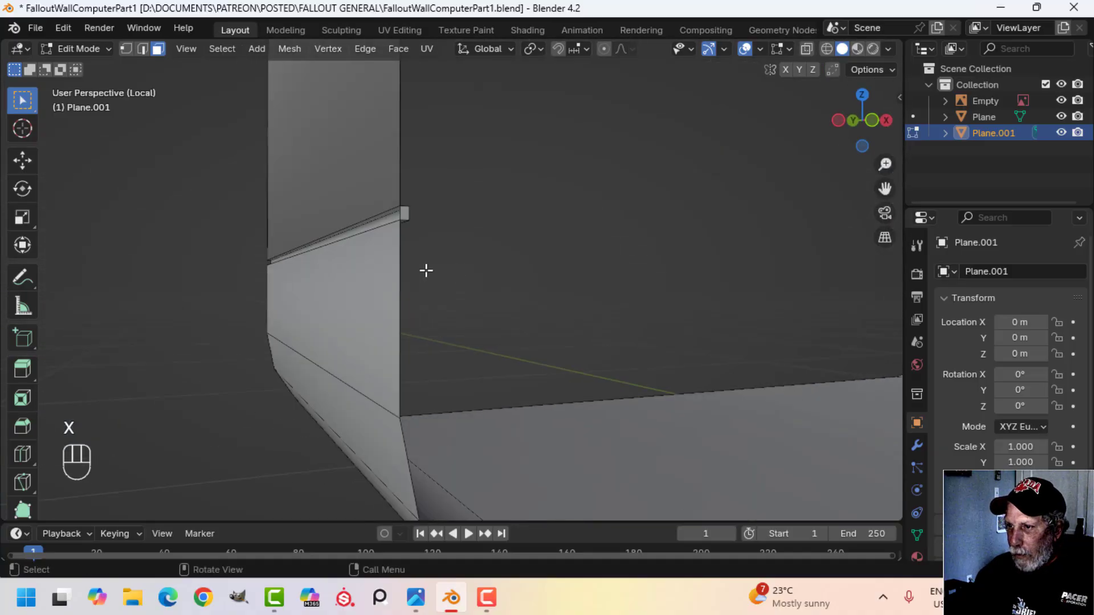
pyautogui.press('x')
pyautogui.click(403, 215)
# - Select the outer edges of both grooves, bevel them about 0.002 m with 2 segments, and return to Object Mode
pyautogui.scroll(2, 410, 242)
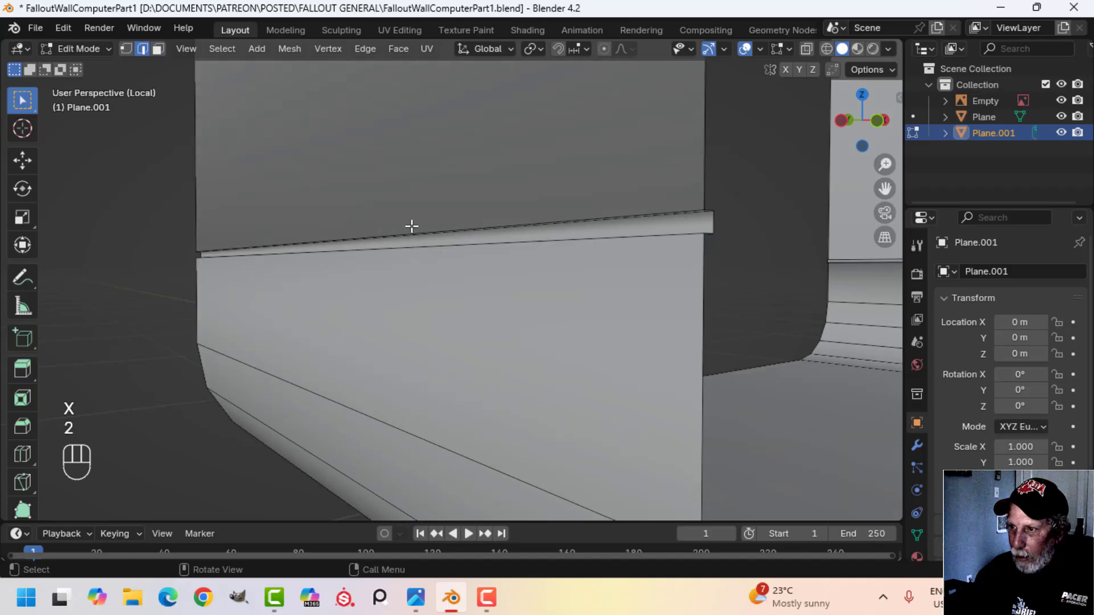
pyautogui.scroll(-3, 678, 283)
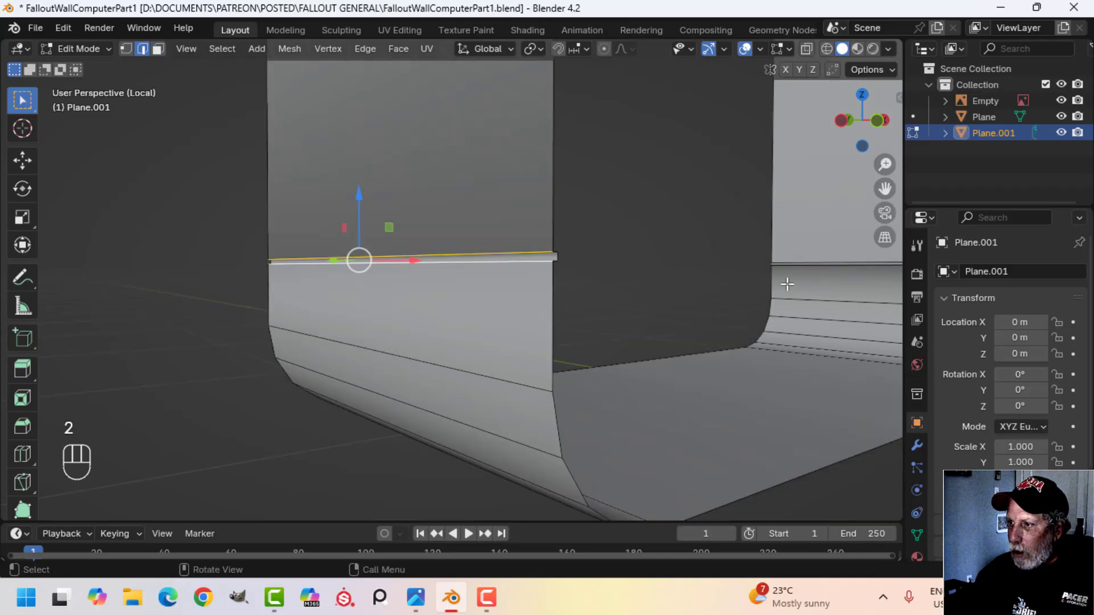
pyautogui.moveTo(786, 283); pyautogui.dragTo(450, 287, button='middle')
pyautogui.scroll(-3, 659, 284)
pyautogui.scroll(4, 450, 287)
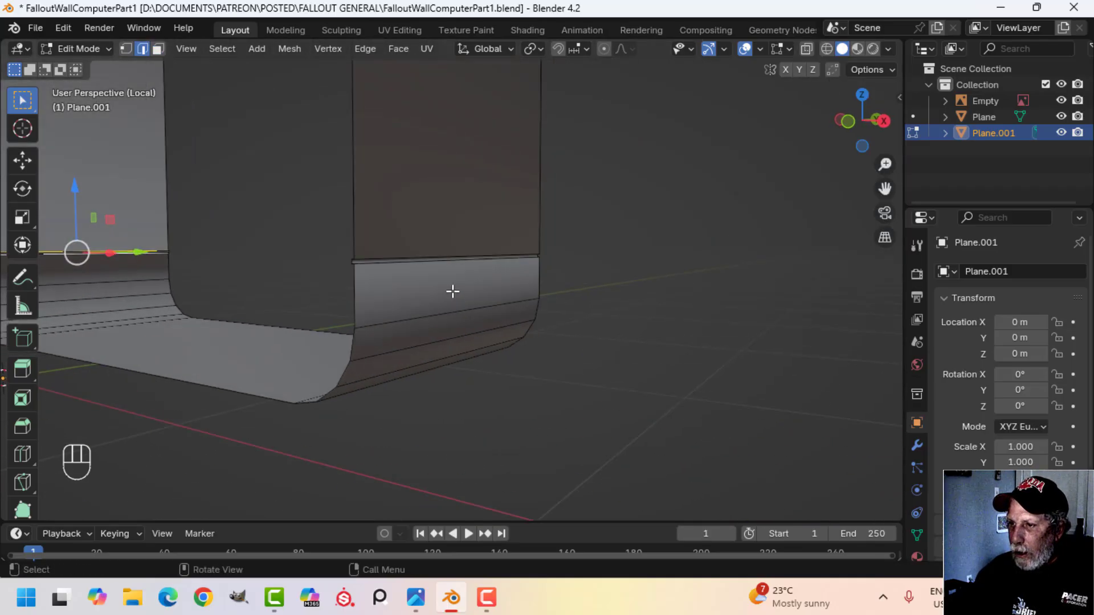
pyautogui.keyDown('shift'); pyautogui.click(330, 243); pyautogui.keyUp('shift')
pyautogui.moveTo(329, 244); pyautogui.dragTo(397, 272, button='middle')
pyautogui.scroll(2, 696, 325)
pyautogui.keyDown('shift'); pyautogui.moveTo(696, 325); pyautogui.dragTo(667, 300, button='middle'); pyautogui.keyUp('shift')
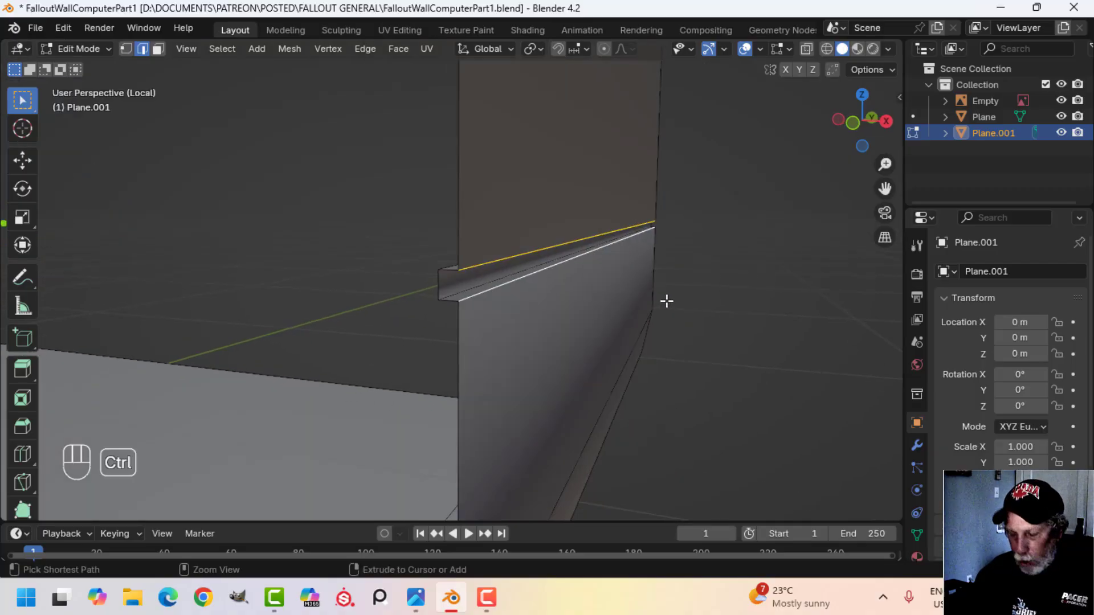
pyautogui.hotkey('ctrl', 'b')
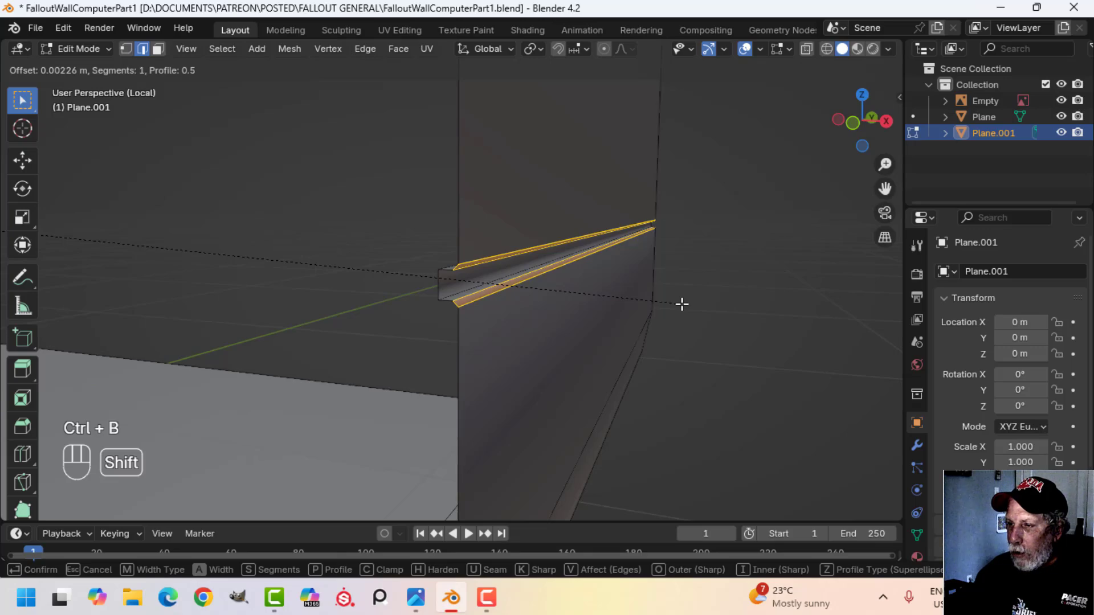
pyautogui.scroll(1, 682, 304)
pyautogui.click(682, 304)
pyautogui.press('Tab')
pyautogui.hotkey('alt', 'a')
pyautogui.moveTo(660, 308); pyautogui.dragTo(518, 306, button='middle')
# - Add a centred loop cut along the groove floor on one side wall and bevel it out toward the groove's corners
pyautogui.press('Tab')
pyautogui.scroll(3, 384, 293)
pyautogui.hotkey('alt', 'a')
pyautogui.keyDown('shift'); pyautogui.moveTo(330, 279); pyautogui.dragTo(474, 311, button='middle'); pyautogui.keyUp('shift')
pyautogui.scroll(-3, 377, 302)
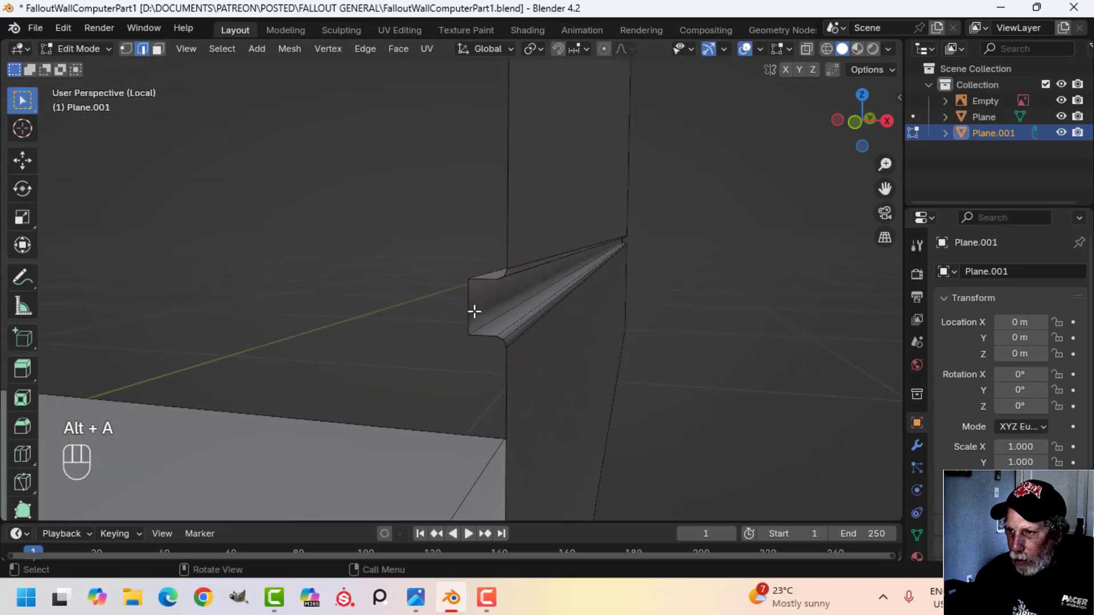
pyautogui.hotkey('ctrl', 'r')
pyautogui.click(476, 296)
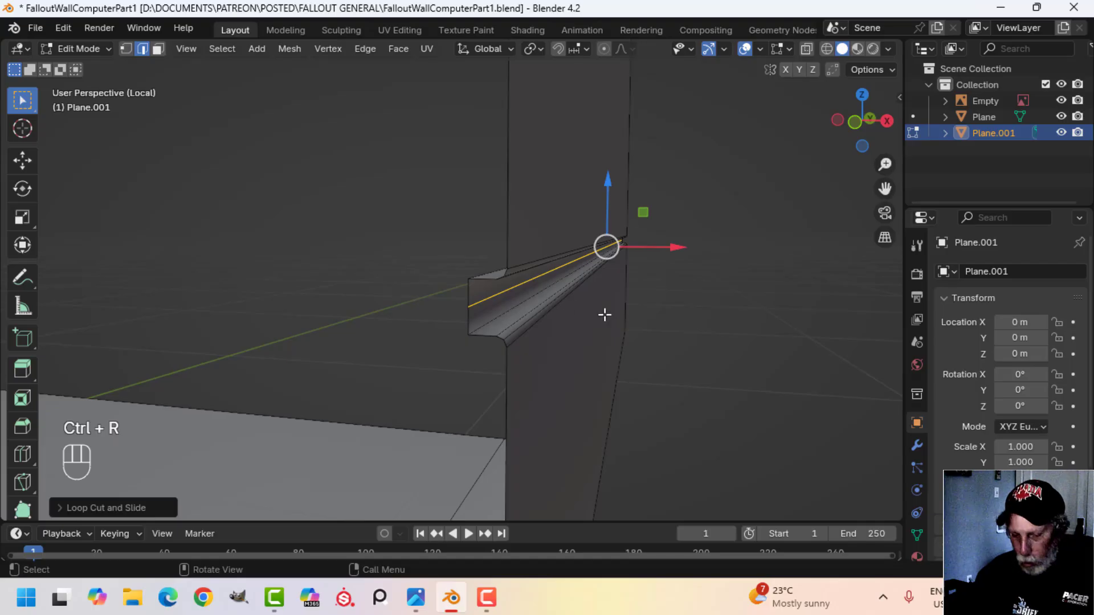
pyautogui.hotkey('ctrl', 'b')
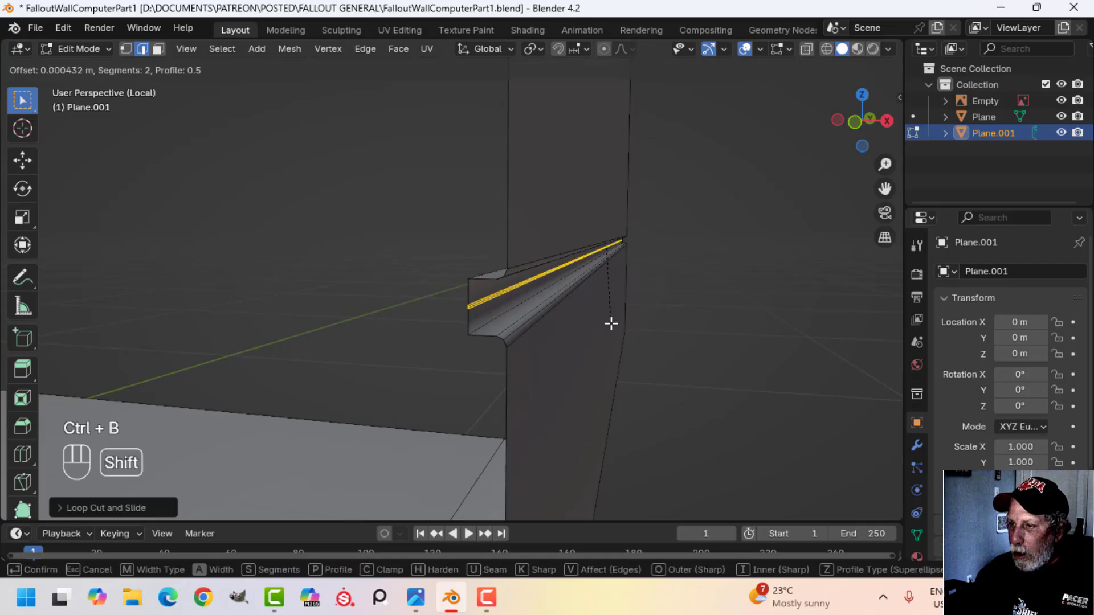
pyautogui.click(605, 360)
pyautogui.press('Tab')
pyautogui.moveTo(605, 361); pyautogui.dragTo(558, 352, button='middle')
pyautogui.hotkey('alt', 'a')
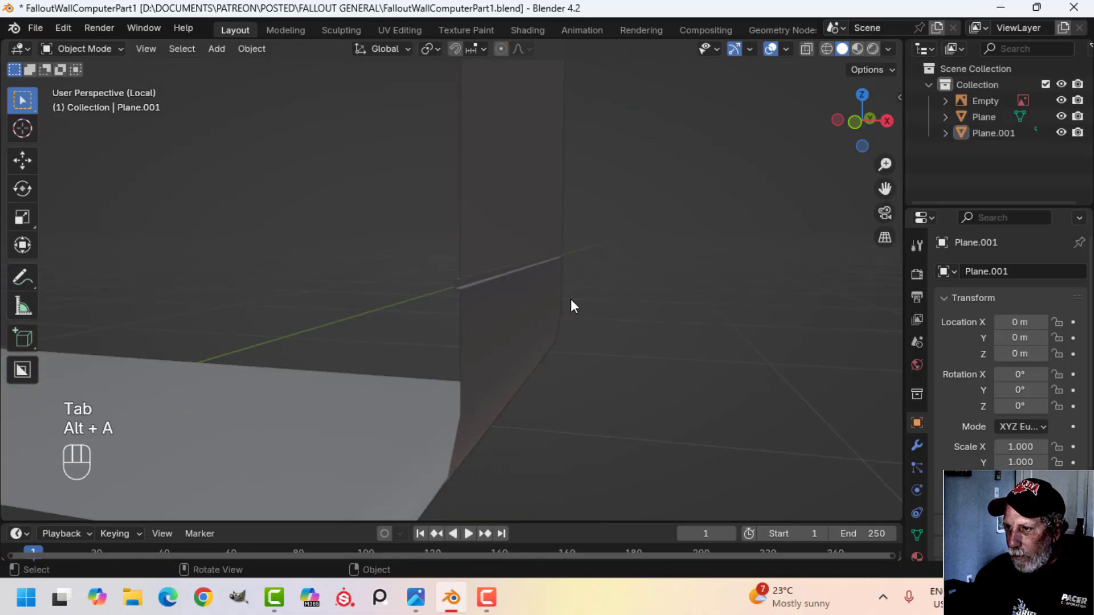
# - Add a centred loop cut along the opposite groove's floor and bevel it about 0.004 m with 1 segment
pyautogui.moveTo(569, 298); pyautogui.dragTo(501, 309, button='middle')
pyautogui.scroll(-4, 389, 313)
pyautogui.keyDown('shift'); pyautogui.moveTo(388, 314); pyautogui.dragTo(490, 312, button='middle'); pyautogui.keyUp('shift')
pyautogui.moveTo(490, 312); pyautogui.dragTo(621, 319, button='middle')
pyautogui.keyDown('shift'); pyautogui.moveTo(621, 319); pyautogui.dragTo(455, 324, button='middle'); pyautogui.keyUp('shift')
pyautogui.moveTo(456, 325); pyautogui.dragTo(523, 327, button='middle')
pyautogui.scroll(3, 501, 324)
pyautogui.click(523, 327)
pyautogui.press('Tab')
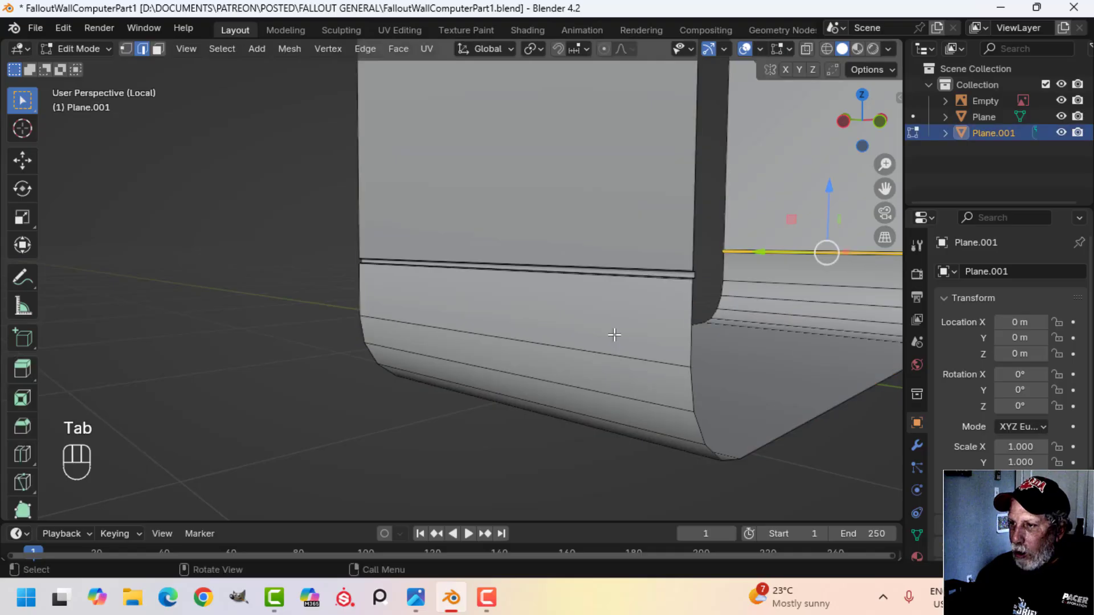
pyautogui.scroll(3, 638, 329)
pyautogui.keyDown('shift'); pyautogui.moveTo(638, 330); pyautogui.dragTo(490, 348, button='middle'); pyautogui.keyUp('shift')
pyautogui.hotkey('ctrl', 'r')
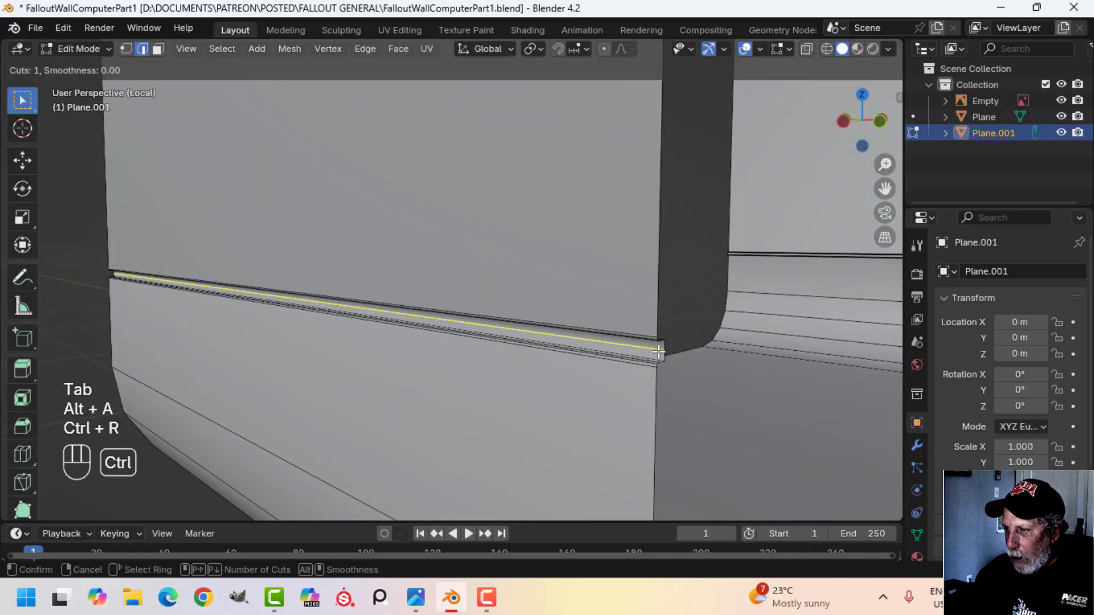
pyautogui.rightClick(653, 351)
pyautogui.hotkey('ctrl', 'b')
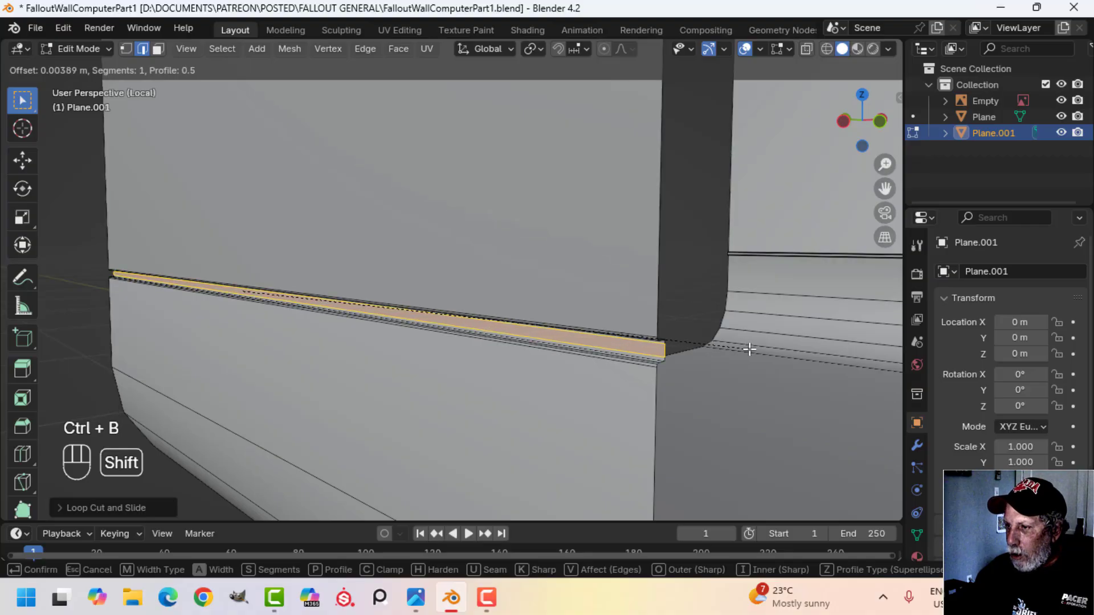
pyautogui.click(743, 348)
pyautogui.press('Tab')
pyautogui.scroll(-5, 707, 342)
pyautogui.hotkey('alt', 'a')
# - Select the rear housing and enable cavity shading in the viewport
pyautogui.moveTo(706, 342); pyautogui.dragTo(581, 319, button='middle')
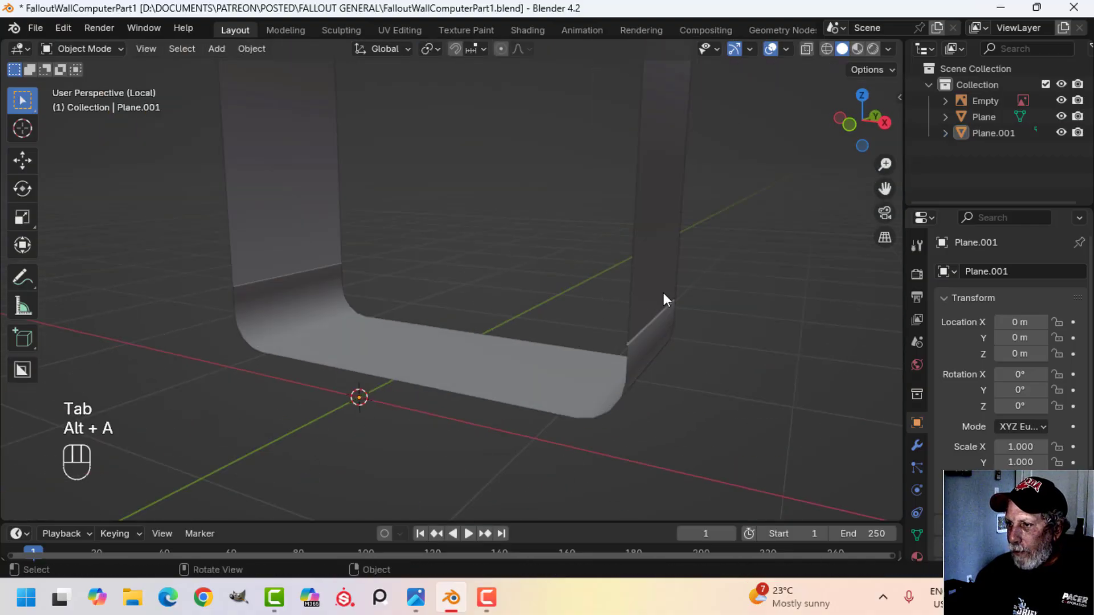
pyautogui.click(663, 293)
pyautogui.moveTo(663, 293); pyautogui.dragTo(638, 323, button='middle')
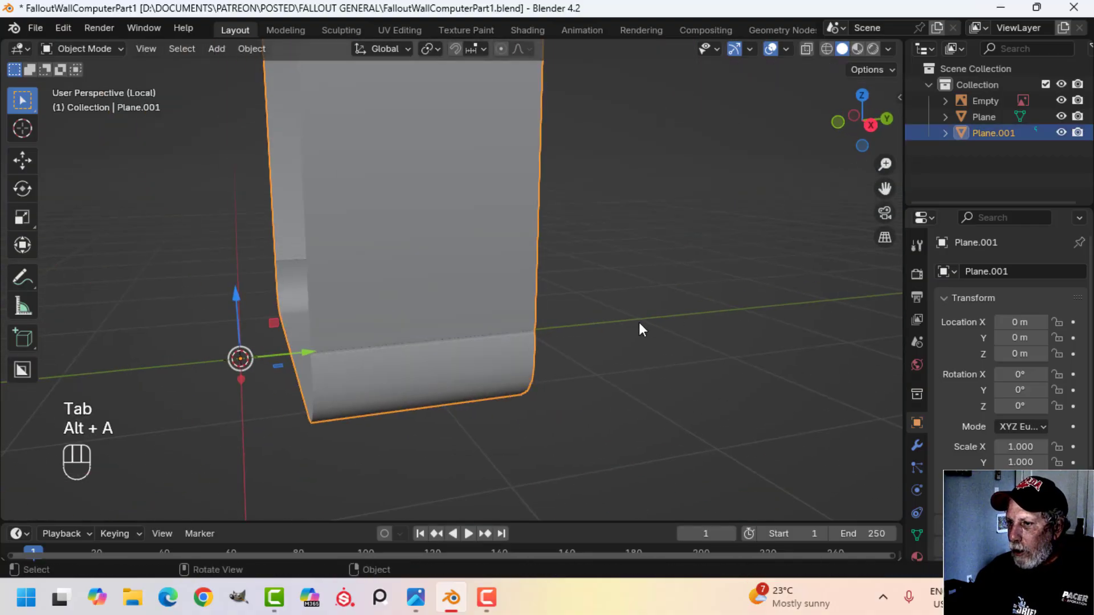
pyautogui.click(889, 49)
pyautogui.click(797, 451)
pyautogui.scroll(-3, 471, 357)
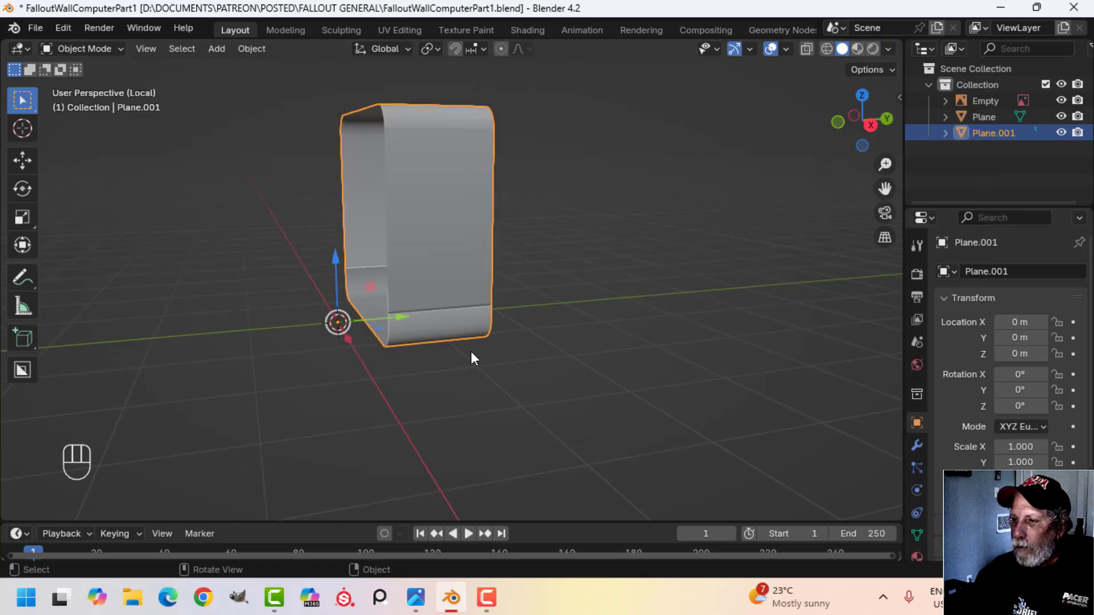
# - Leave the rear housing's isolated view to show the hood and reference image again, with nothing selected
pyautogui.hotkey('alt', 'a')
pyautogui.moveTo(471, 356)
pyautogui.mouseDown(button='middle')
pyautogui.moveTo(506, 308)
pyautogui.moveTo(423, 349)
pyautogui.moveTo(360, 293)
pyautogui.moveTo(376, 287)
pyautogui.mouseUp(button='middle')
pyautogui.press('/')
pyautogui.scroll(-3, 440, 350)
pyautogui.hotkey('alt', 'a')
pyautogui.keyDown('shift'); pyautogui.moveTo(376, 288); pyautogui.dragTo(494, 320, button='middle'); pyautogui.keyUp('shift')
pyautogui.scroll(2, 431, 294)
pyautogui.moveTo(491, 332); pyautogui.dragTo(536, 262, button='middle')
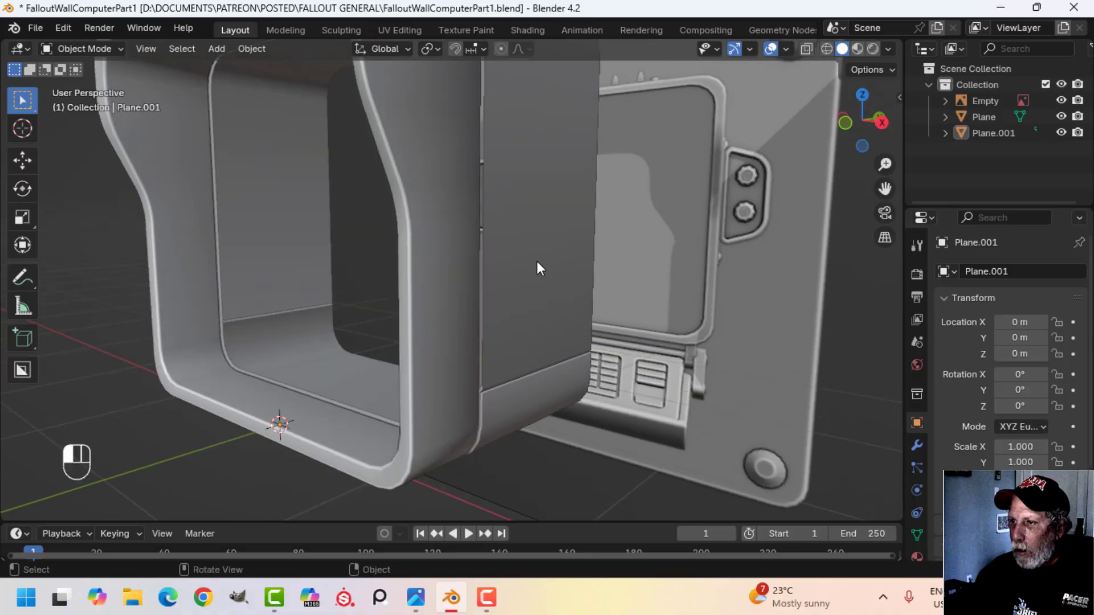
# - Check the rear housing's outline against the reference in front wireframe view, then return to solid shading and Object Mode
pyautogui.click(545, 271)
pyautogui.press('KP_1')
pyautogui.press('Tab')
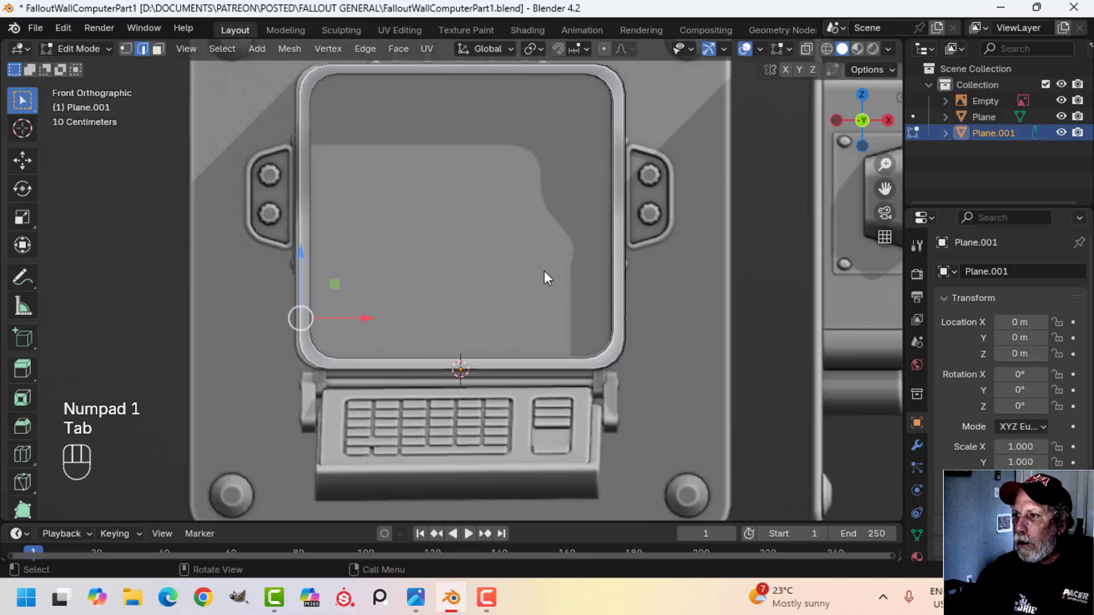
pyautogui.press('z')
pyautogui.click(451, 272)
pyautogui.scroll(2, 480, 247)
pyautogui.moveTo(490, 250)
pyautogui.keyDown('shift'); pyautogui.mouseDown(button='middle')
pyautogui.moveTo(504, 399)
pyautogui.moveTo(498, 359)
pyautogui.mouseUp(button='middle'); pyautogui.keyUp('shift')
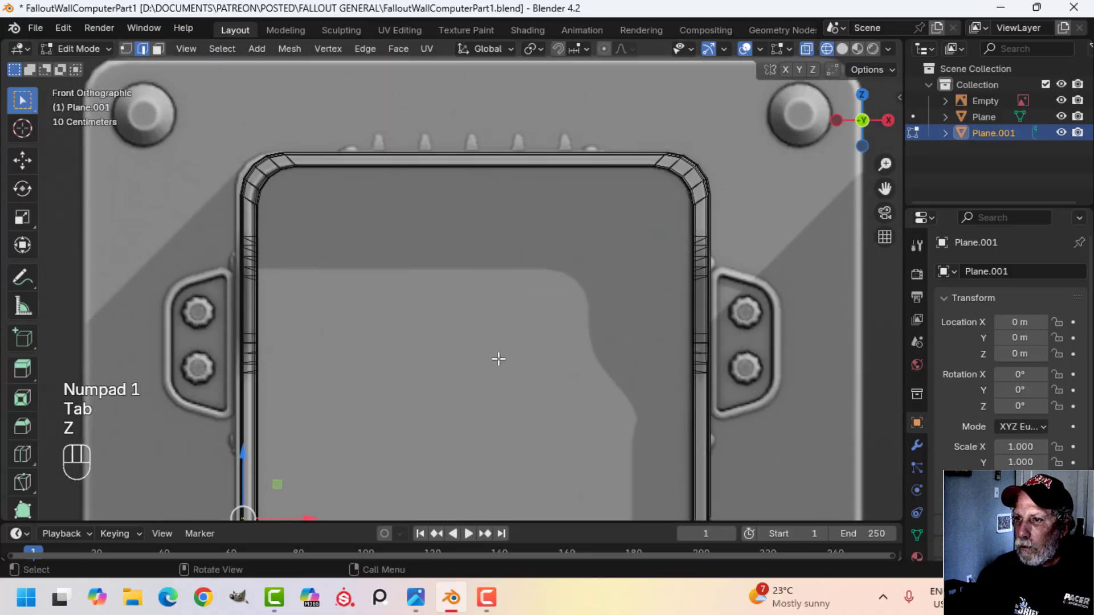
pyautogui.press('a')
pyautogui.scroll(1, 480, 336)
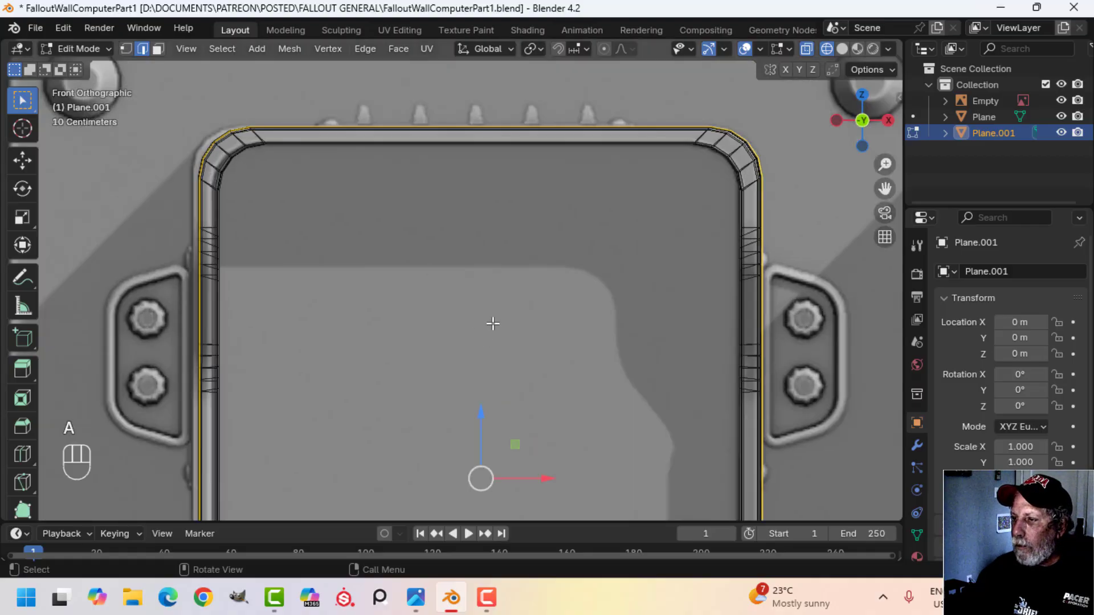
pyautogui.hotkey('alt', 'a')
pyautogui.press('z')
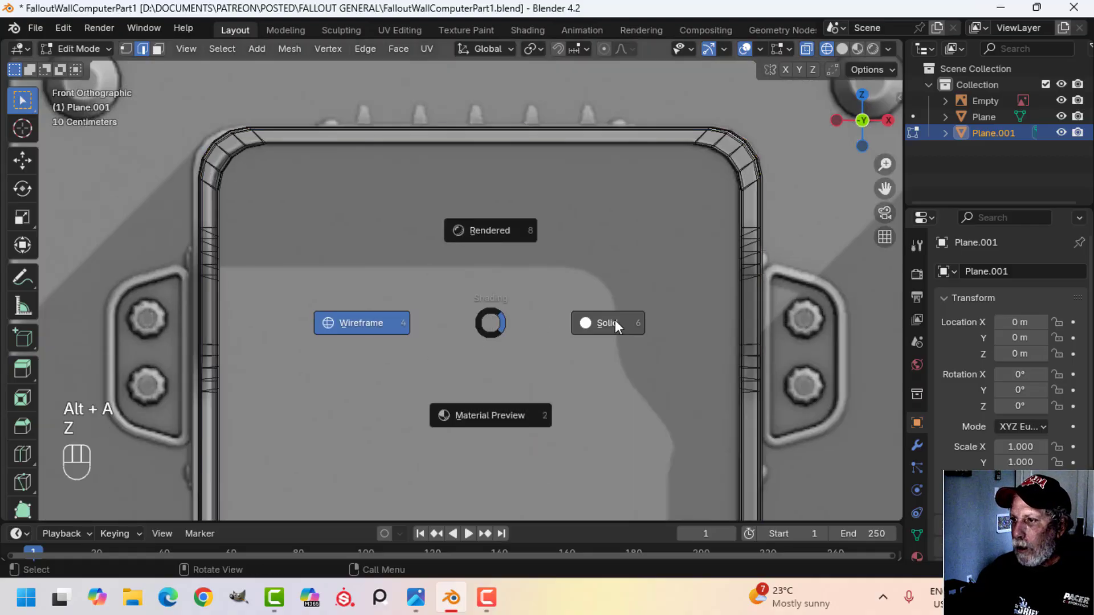
pyautogui.click(610, 319)
pyautogui.press('Tab')
pyautogui.hotkey('alt', 'a')
# - Examine the reference's side, top and perspective views for the slatted vent plate on the hood's top
pyautogui.moveTo(613, 309)
pyautogui.mouseDown(button='middle')
pyautogui.moveTo(517, 327)
pyautogui.moveTo(521, 207)
pyautogui.moveTo(514, 230)
pyautogui.mouseUp(button='middle')
pyautogui.keyDown('shift'); pyautogui.moveTo(574, 222); pyautogui.dragTo(601, 268, button='middle'); pyautogui.keyUp('shift')
pyautogui.scroll(-2, 601, 268)
pyautogui.keyDown('shift'); pyautogui.moveTo(735, 353); pyautogui.dragTo(524, 297, button='middle'); pyautogui.keyUp('shift')
pyautogui.scroll(2, 554, 223)
pyautogui.scroll(-5, 607, 238)
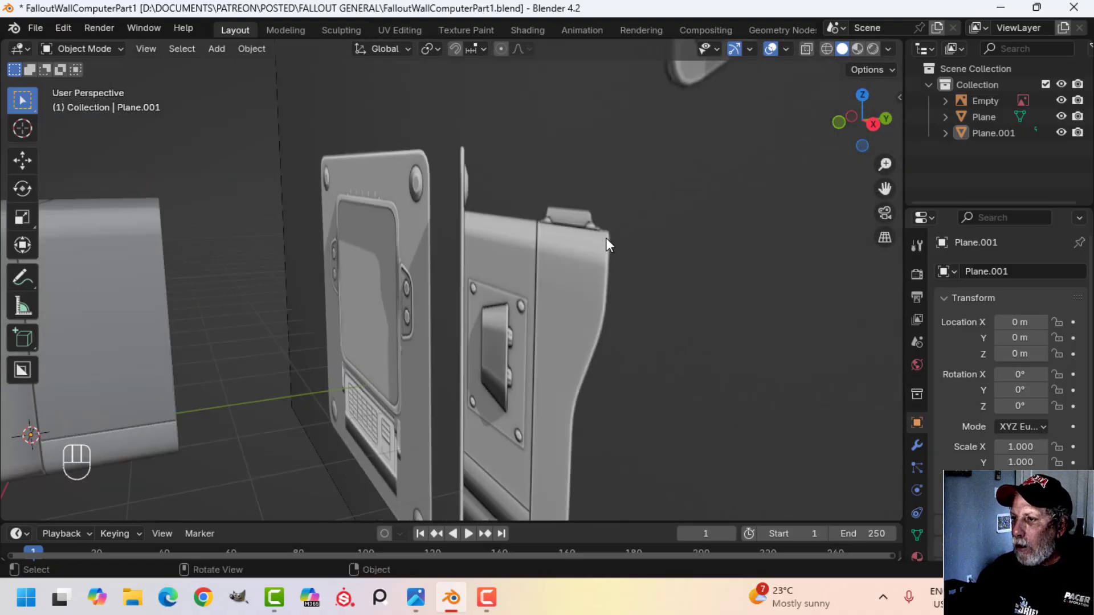
pyautogui.keyDown('shift'); pyautogui.moveTo(675, 265); pyautogui.dragTo(542, 134, button='middle'); pyautogui.keyUp('shift')
pyautogui.scroll(1, 390, 229)
pyautogui.keyDown('shift'); pyautogui.moveTo(391, 229); pyautogui.dragTo(522, 217, button='middle'); pyautogui.keyUp('shift')
pyautogui.scroll(1, 745, 245)
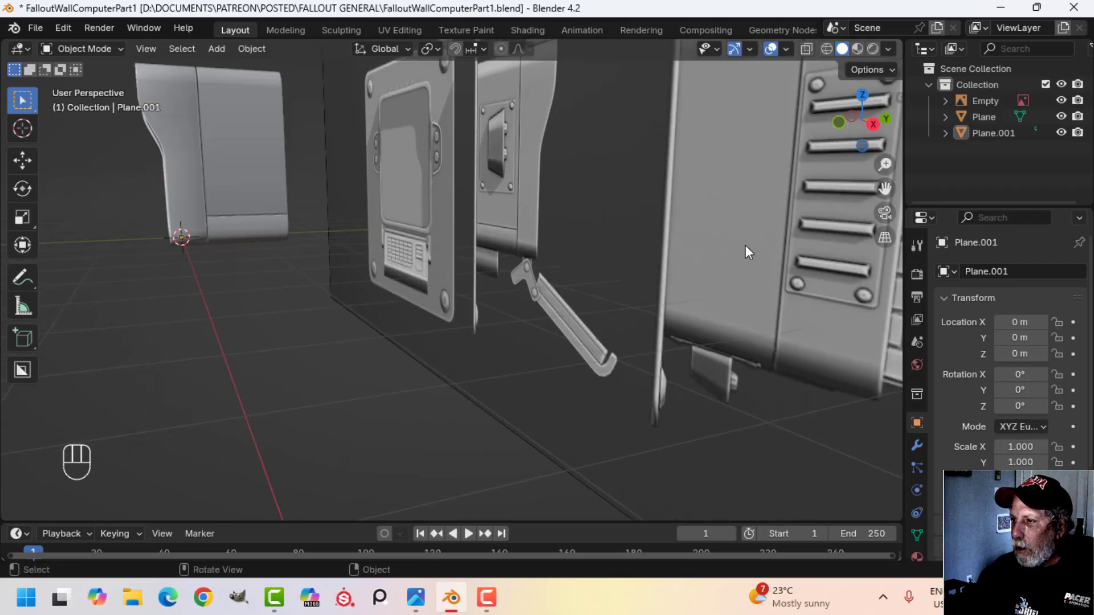
pyautogui.scroll(-1, 716, 225)
pyautogui.keyDown('shift'); pyautogui.moveTo(672, 233); pyautogui.dragTo(598, 270, button='middle'); pyautogui.keyUp('shift')
pyautogui.moveTo(598, 270); pyautogui.dragTo(675, 267, button='middle')
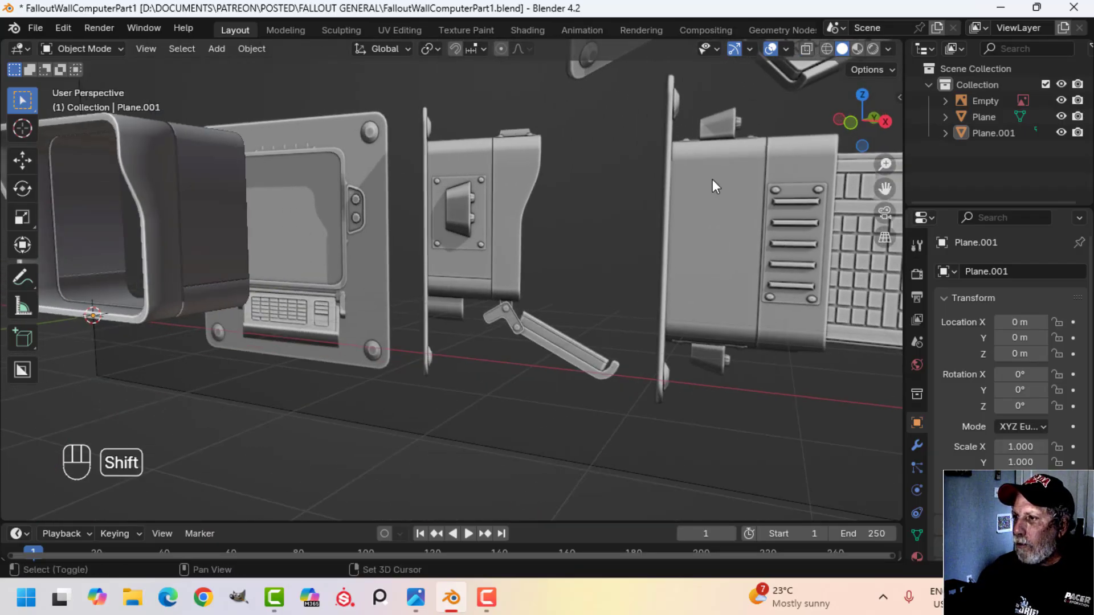
pyautogui.keyDown('shift'); pyautogui.moveTo(712, 178); pyautogui.dragTo(611, 373, button='middle'); pyautogui.keyUp('shift')
pyautogui.keyDown('shift'); pyautogui.moveTo(657, 164); pyautogui.dragTo(596, 336, button='middle'); pyautogui.keyUp('shift')
pyautogui.scroll(2, 546, 292)
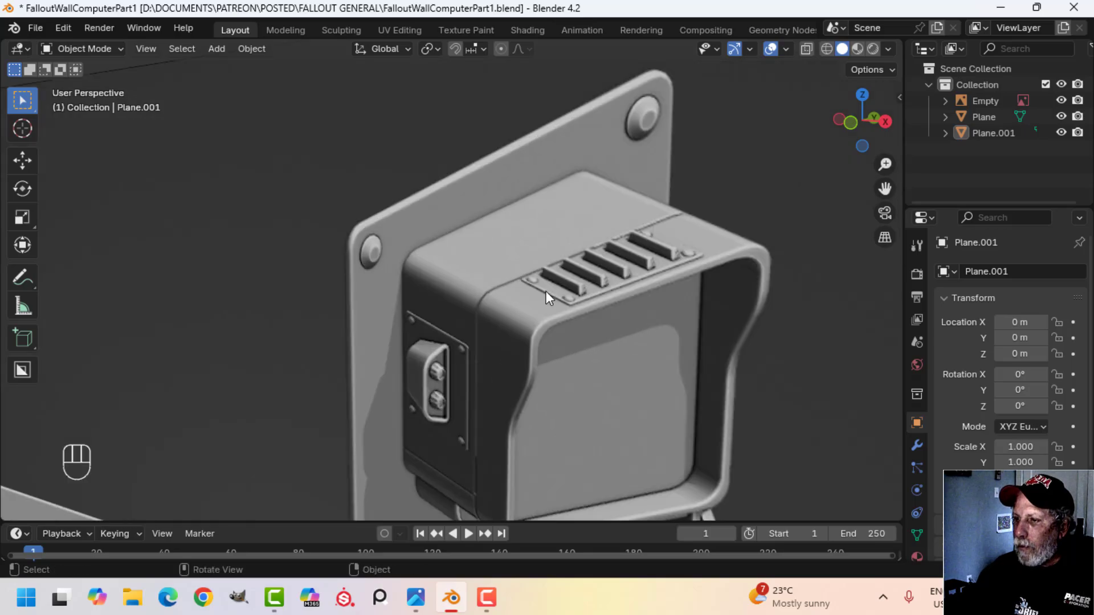
# - Duplicate the front hood's flat top face in place and scale the copy to about 0.75
pyautogui.scroll(-4, 586, 279)
pyautogui.keyDown('shift'); pyautogui.moveTo(295, 317); pyautogui.dragTo(609, 197, button='middle'); pyautogui.keyUp('shift')
pyautogui.click(522, 223)
pyautogui.press('Tab')
pyautogui.press('3')
pyautogui.click(481, 230)
pyautogui.hotkey('shift', 'd')
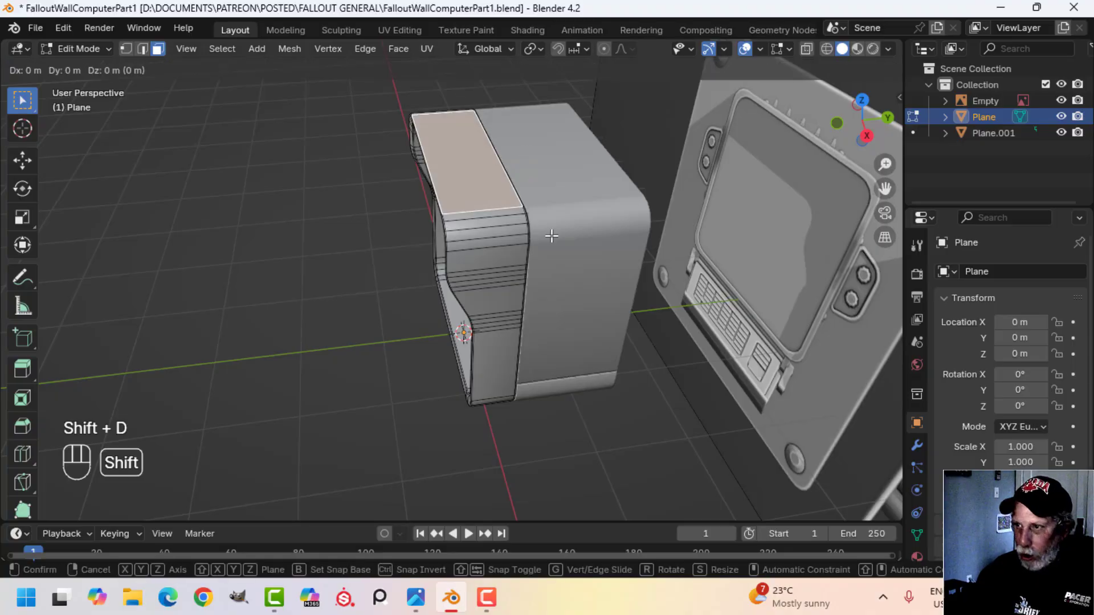
pyautogui.rightClick(612, 194)
pyautogui.press('s')
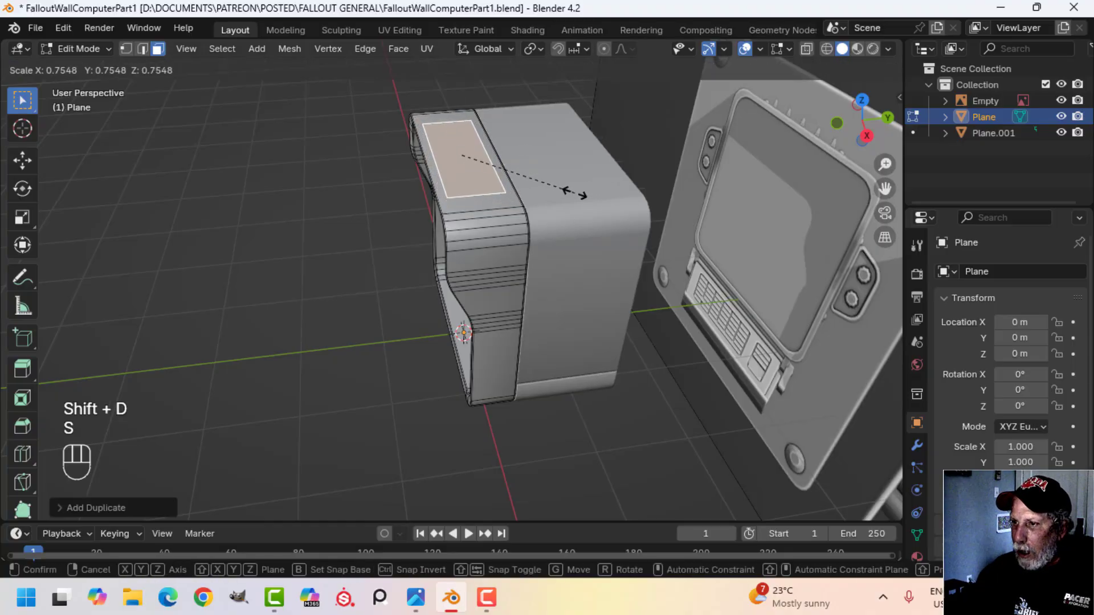
pyautogui.click(570, 195)
# - Raise the duplicated face slightly above the hood, separate it into its own object, and select it in Object Mode
pyautogui.moveTo(569, 196); pyautogui.dragTo(581, 279, button='middle')
pyautogui.moveTo(581, 279); pyautogui.dragTo(515, 266, button='middle')
pyautogui.scroll(2, 593, 283)
pyautogui.scroll(3, 513, 251)
pyautogui.moveTo(509, 178); pyautogui.dragTo(508, 171)
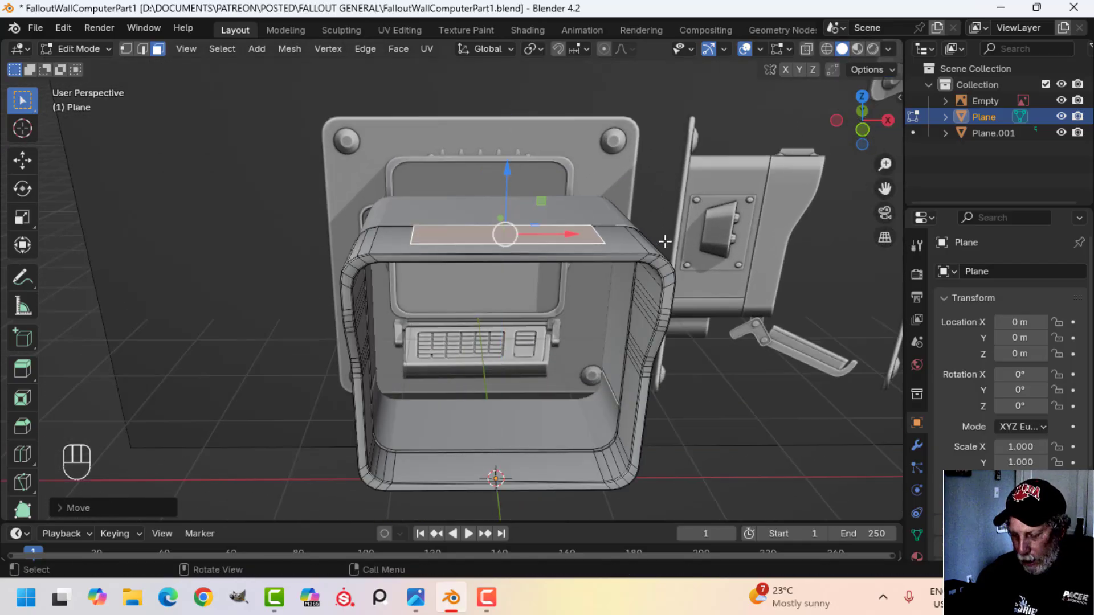
pyautogui.press('p')
pyautogui.click(665, 242)
pyautogui.press('Tab')
pyautogui.click(542, 234)
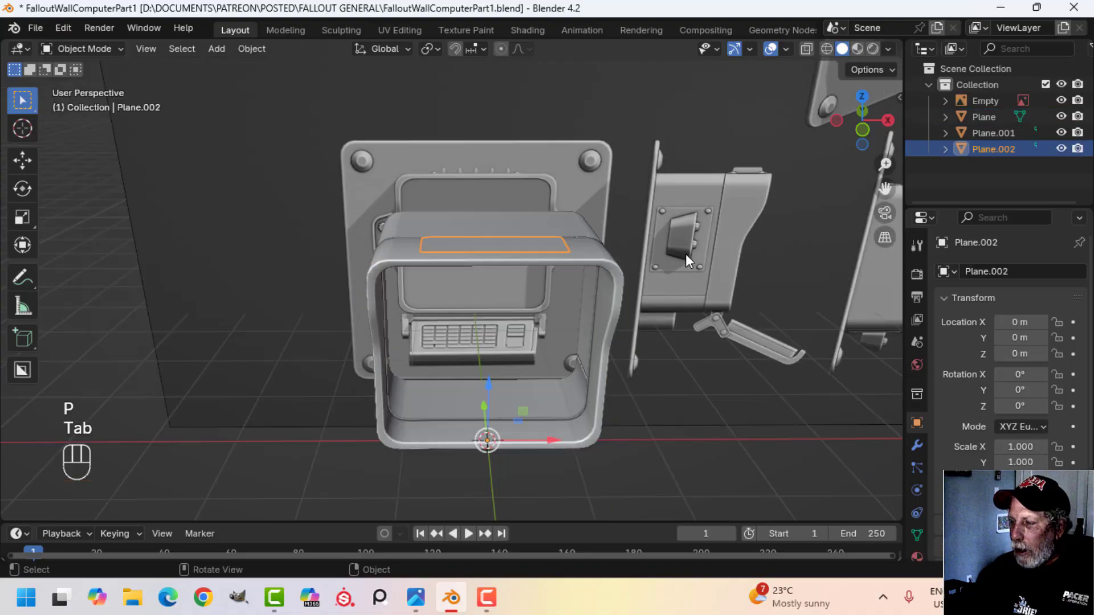
# - Compare the plate with the reference vent plate and scale its whole mesh down along the X axis
pyautogui.moveTo(686, 255); pyautogui.dragTo(767, 210, button='middle')
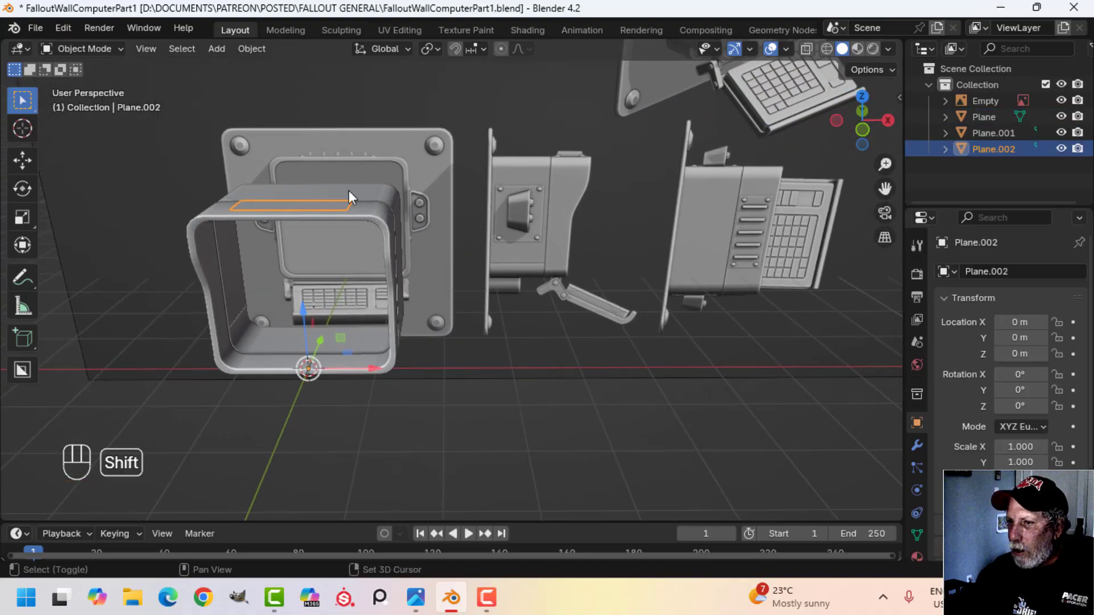
pyautogui.moveTo(349, 192); pyautogui.dragTo(483, 302, button='middle')
pyautogui.press('Tab')
pyautogui.press('a')
pyautogui.scroll(2, 478, 331)
pyautogui.moveTo(568, 302); pyautogui.dragTo(535, 329, button='middle')
pyautogui.press('s')
pyautogui.press('x')
pyautogui.click(577, 322)
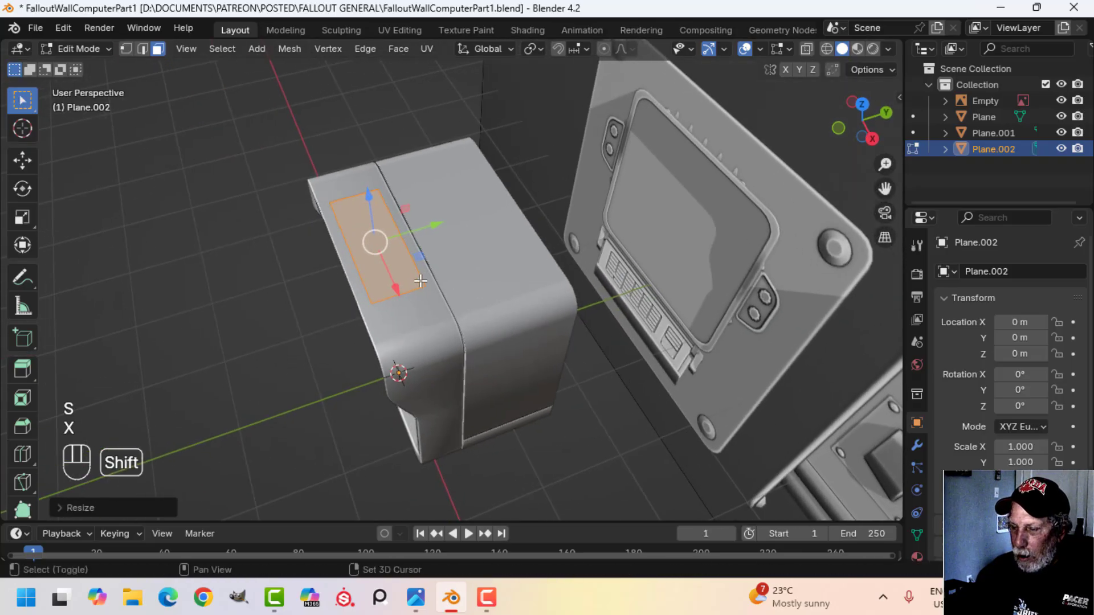
# - Extrude the vent plate's face down toward the hood to give it thickness and delete the resulting bottom face
pyautogui.scroll(2, 376, 291)
pyautogui.keyDown('shift'); pyautogui.moveTo(376, 290); pyautogui.dragTo(582, 201, button='middle'); pyautogui.keyUp('shift')
pyautogui.scroll(3, 581, 242)
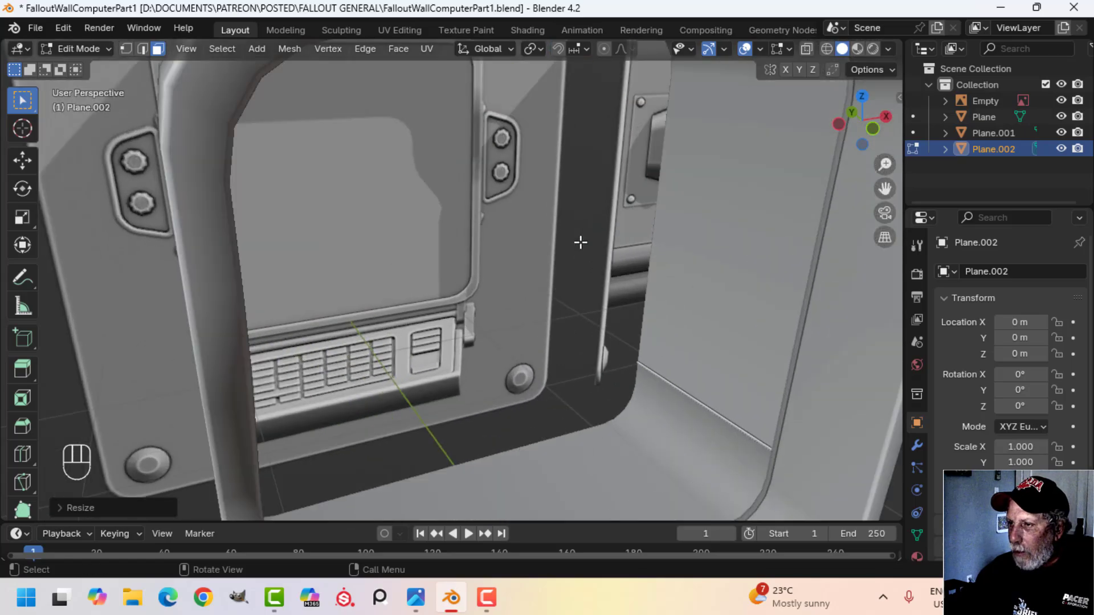
pyautogui.keyDown('shift'); pyautogui.moveTo(581, 241); pyautogui.dragTo(564, 300, button='middle'); pyautogui.keyUp('shift')
pyautogui.moveTo(393, 308); pyautogui.dragTo(535, 266, button='middle')
pyautogui.moveTo(536, 266); pyautogui.dragTo(601, 248, button='middle')
pyautogui.press('e')
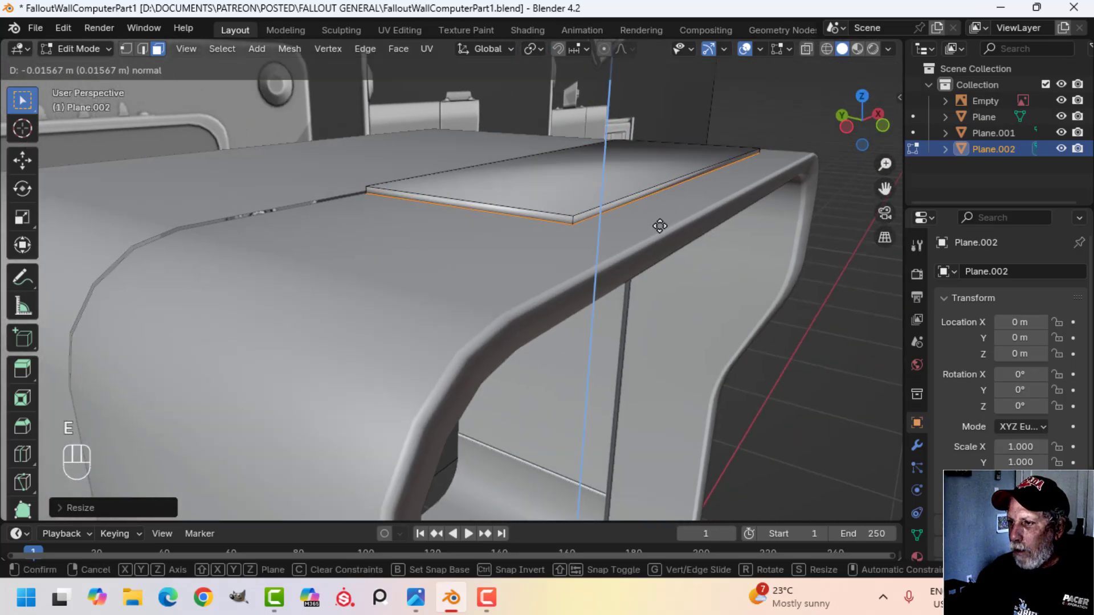
pyautogui.click(642, 195)
pyautogui.press('x')
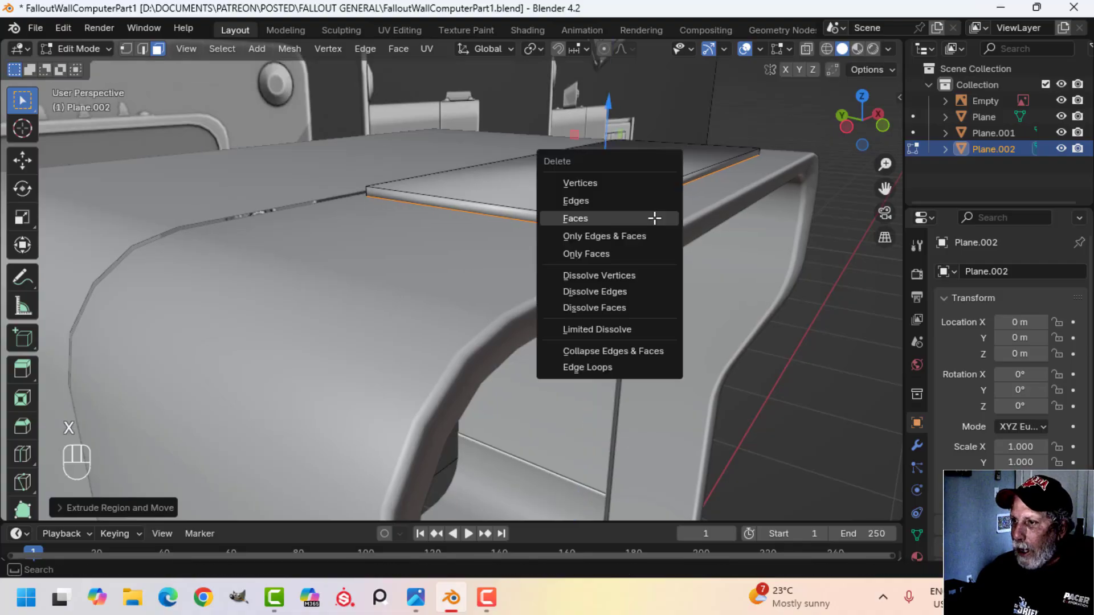
pyautogui.click(654, 217)
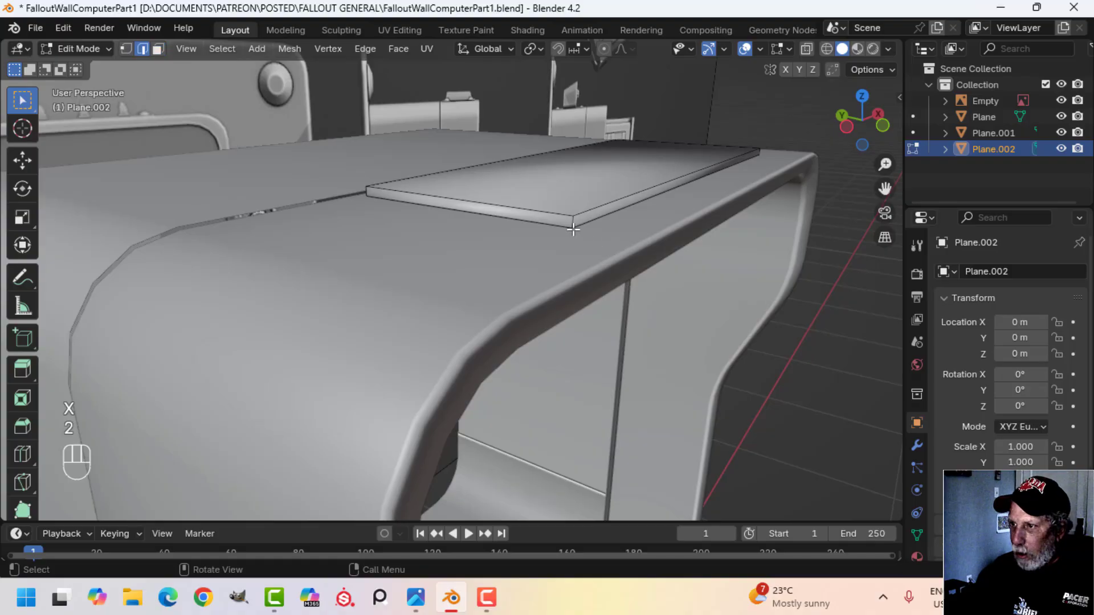
# - Select the plate's four vertical corner edges and bevel them about 0.023 m with 2 segments
pyautogui.moveTo(496, 233); pyautogui.dragTo(570, 250, button='middle')
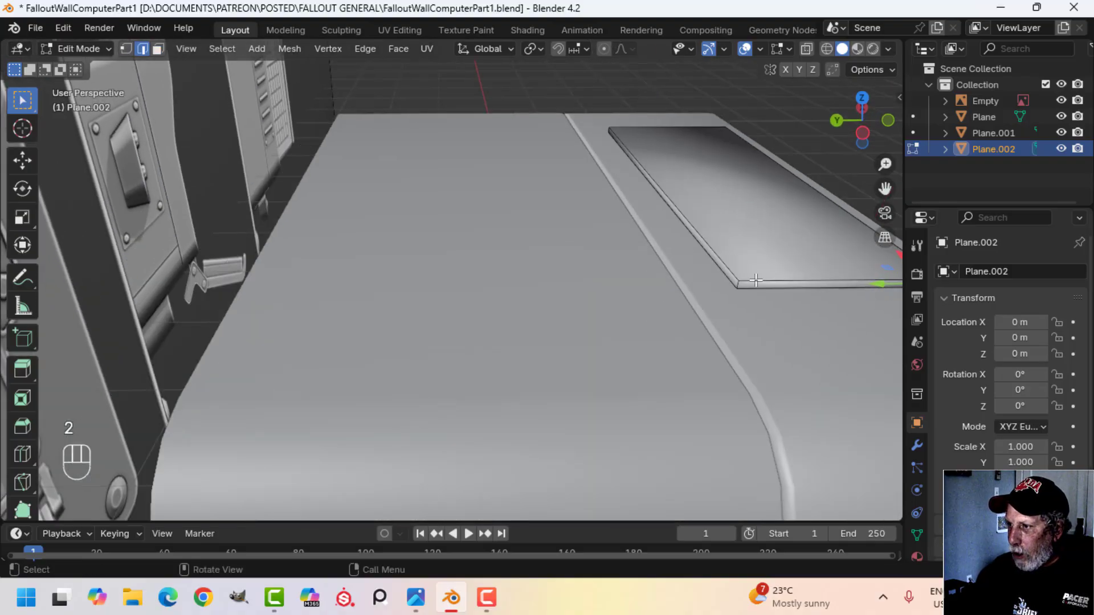
pyautogui.moveTo(738, 285); pyautogui.dragTo(251, 240, button='middle')
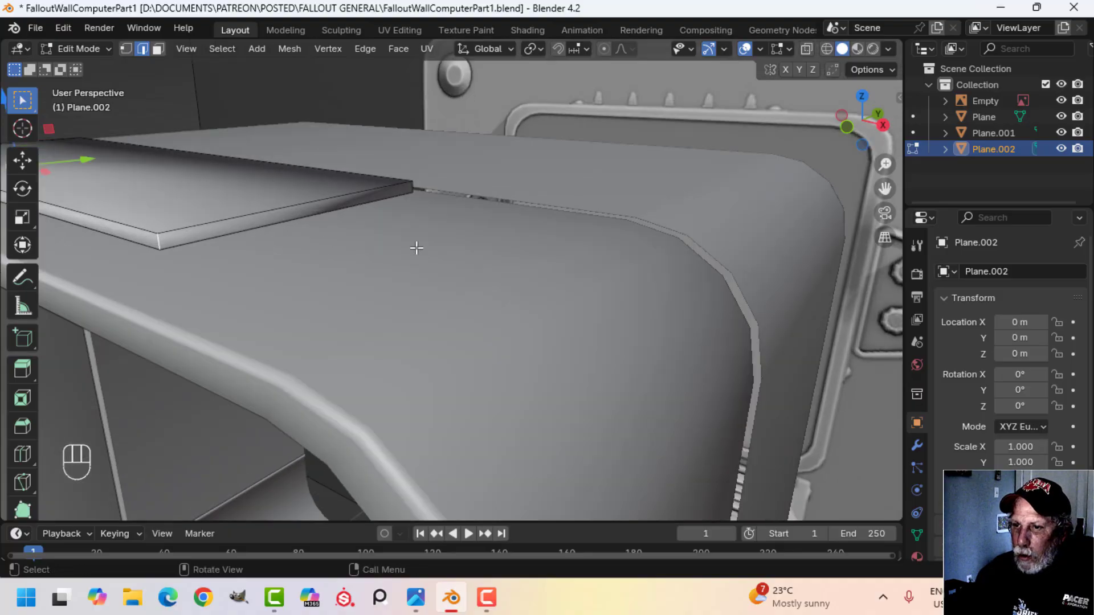
pyautogui.moveTo(417, 248); pyautogui.dragTo(341, 319, button='middle')
pyautogui.scroll(3, 200, 230)
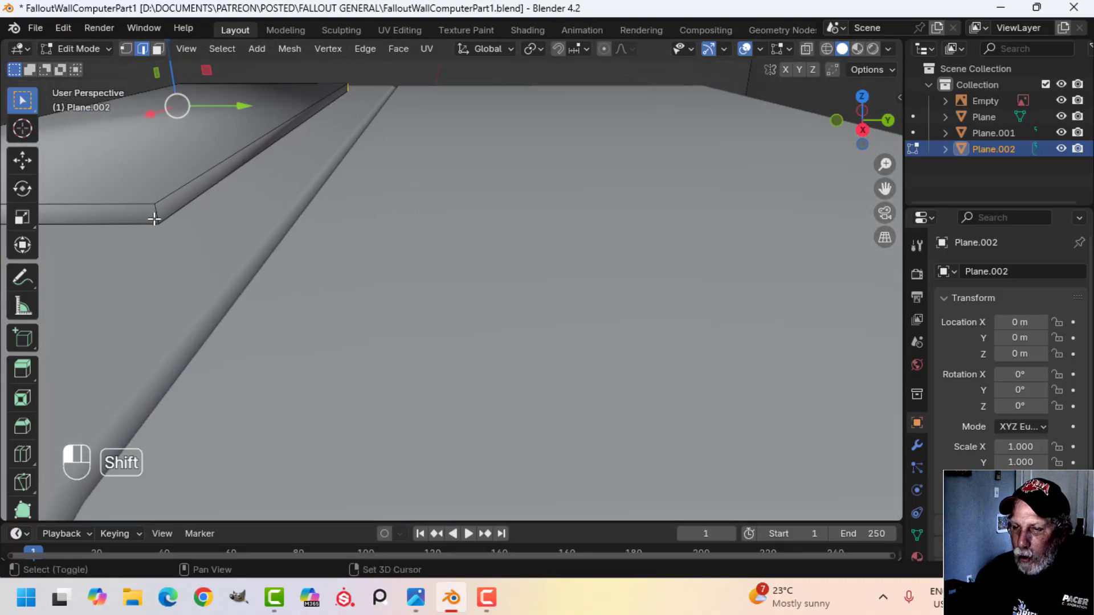
pyautogui.keyDown('shift'); pyautogui.moveTo(154, 219); pyautogui.dragTo(456, 303, button='middle'); pyautogui.keyUp('shift')
pyautogui.hotkey('ctrl', 'b')
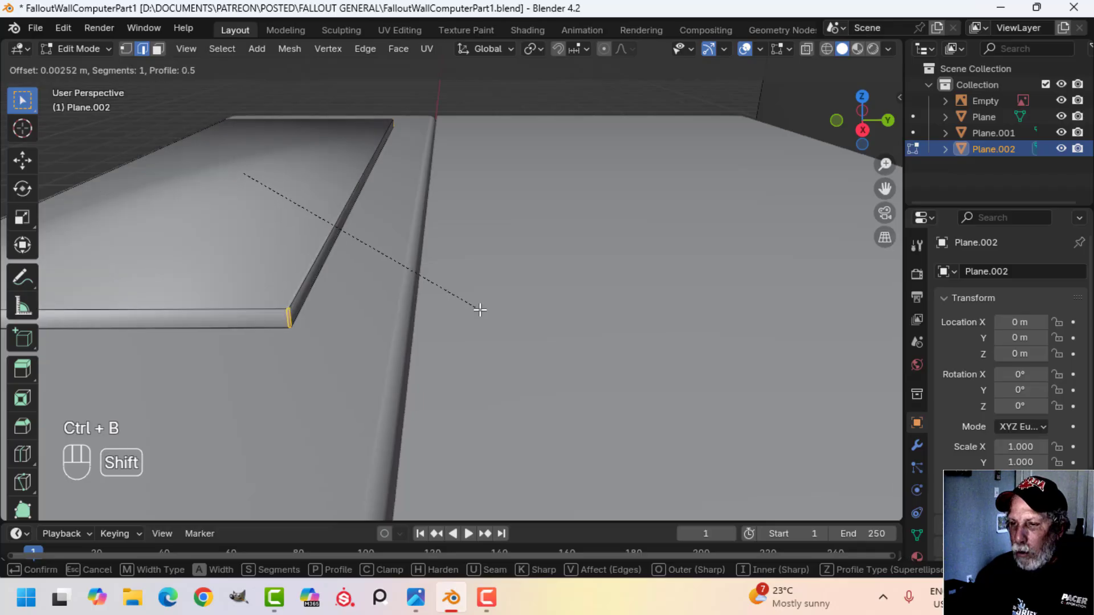
pyautogui.scroll(1, 568, 354)
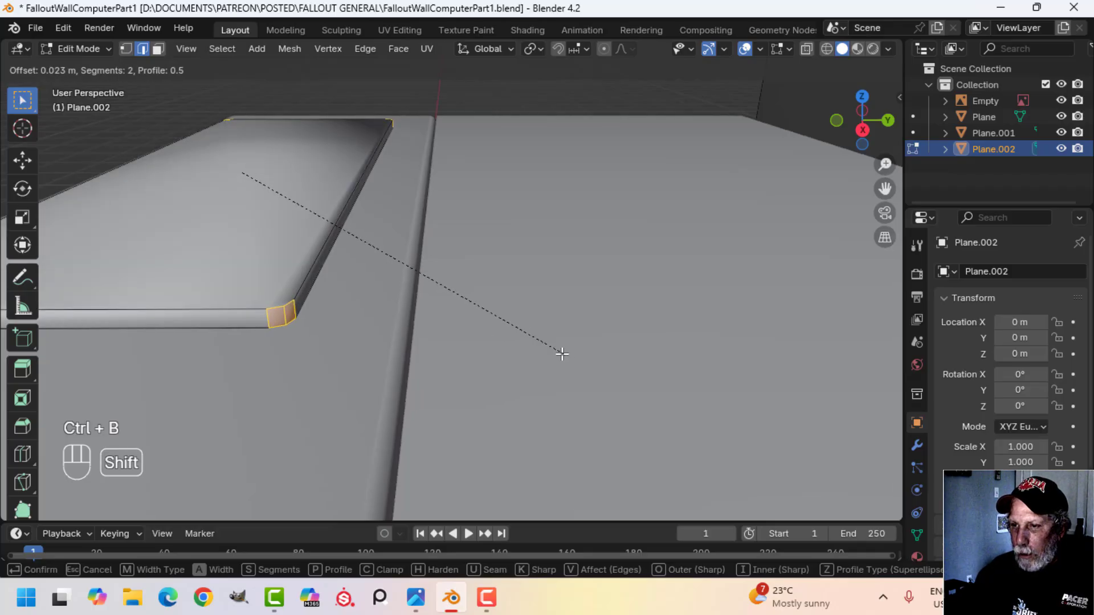
pyautogui.click(561, 354)
# - Select the edge loop around the plate's top and give it a narrow bevel with 2 segments
pyautogui.hotkey('alt', 'a')
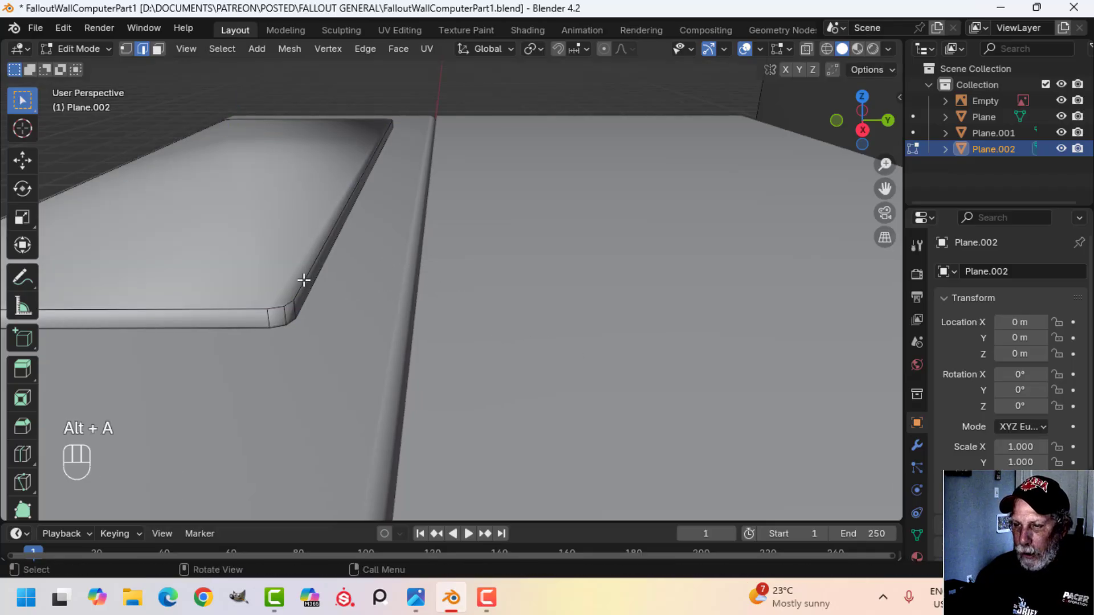
pyautogui.click(304, 280)
pyautogui.hotkey('ctrl', 'b')
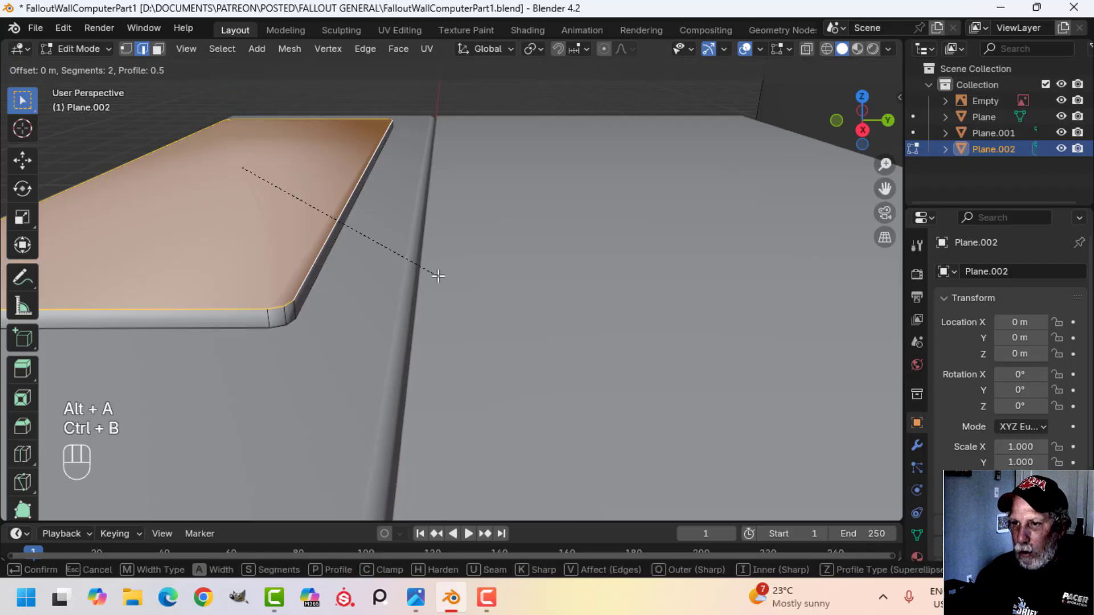
pyautogui.keyDown('shift'); pyautogui.click(445, 287); pyautogui.keyUp('shift')
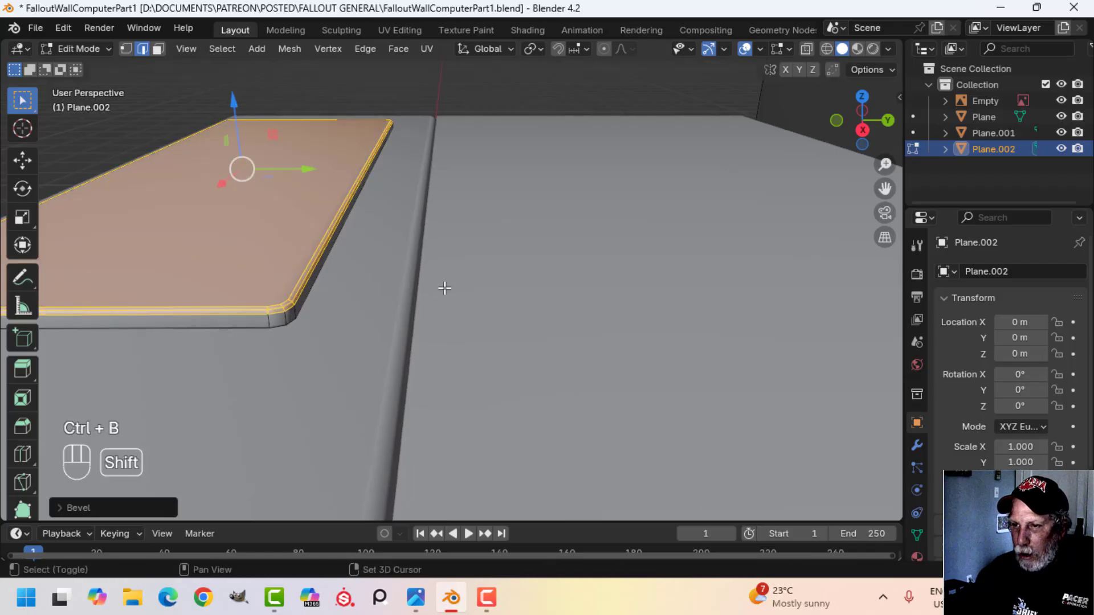
# - Lower the entire plate slightly toward the hood's surface, then return to Object Mode and deselect everything
pyautogui.press('a')
pyautogui.scroll(-3, 337, 284)
pyautogui.moveTo(337, 284); pyautogui.dragTo(531, 261, button='middle')
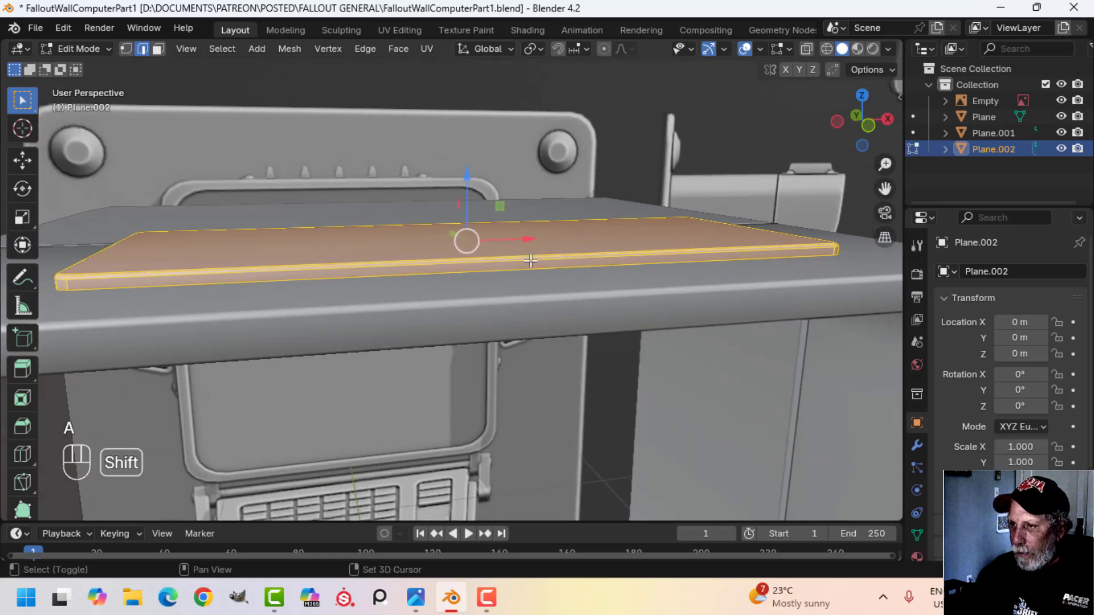
pyautogui.moveTo(471, 184); pyautogui.dragTo(464, 195)
pyautogui.press('Tab')
pyautogui.moveTo(463, 195); pyautogui.dragTo(528, 318, button='middle')
pyautogui.hotkey('alt', 'a')
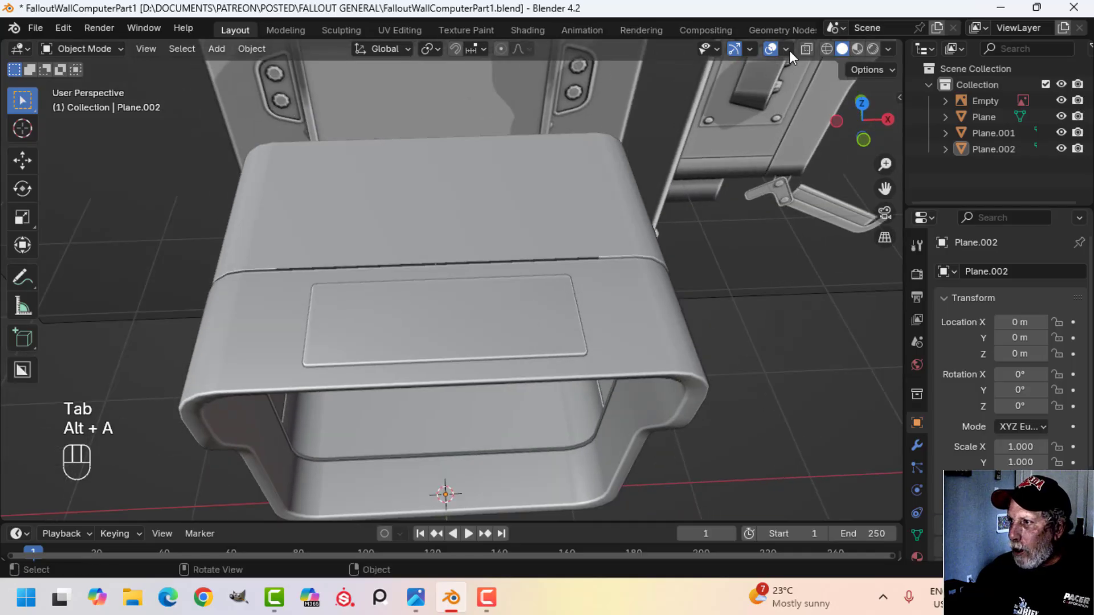
# - Enable the face orientation overlay and correct the direction of the vent plate's normals
pyautogui.click(787, 49)
pyautogui.click(719, 341)
pyautogui.moveTo(488, 327); pyautogui.dragTo(502, 290, button='middle')
pyautogui.click(507, 303)
pyautogui.press('Tab')
pyautogui.press('a')
pyautogui.hotkey('alt', 'n')
pyautogui.click(564, 306)
pyautogui.hotkey('alt', 'a')
pyautogui.keyDown('shift'); pyautogui.moveTo(546, 351); pyautogui.dragTo(604, 262, button='middle'); pyautogui.keyUp('shift')
# - Return to Object Mode, check the face orientation of the hood and rear housing, and turn the overlay off
pyautogui.press('Tab')
pyautogui.hotkey('alt', 'a')
pyautogui.click(604, 262)
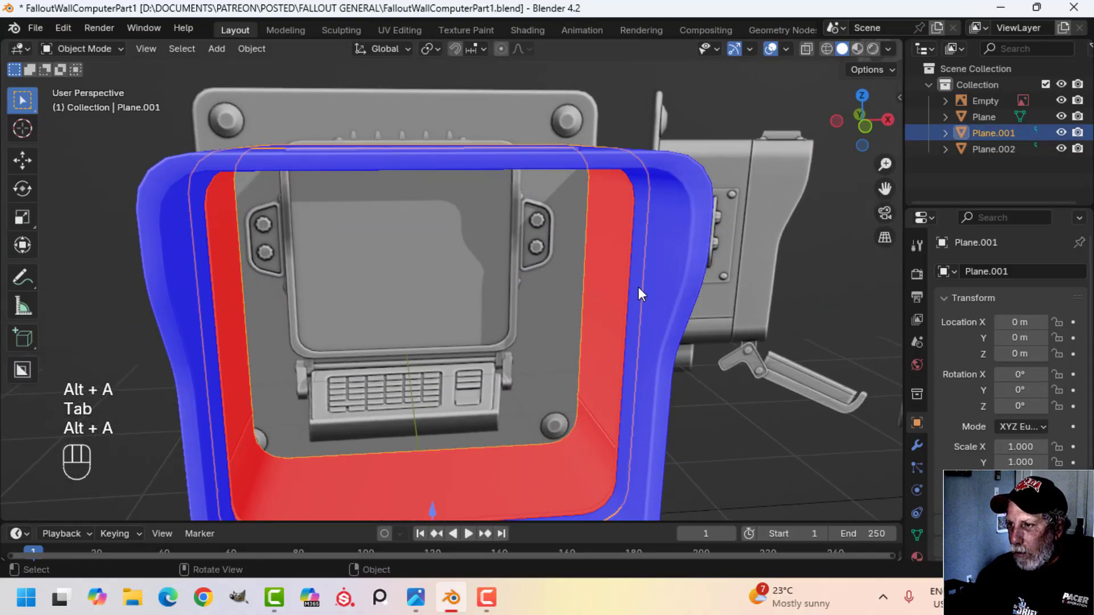
pyautogui.scroll(-1, 638, 286)
pyautogui.hotkey('alt', 'a')
pyautogui.moveTo(622, 285); pyautogui.dragTo(579, 306, button='middle')
pyautogui.keyDown('shift'); pyautogui.moveTo(580, 306); pyautogui.dragTo(595, 185, button='middle'); pyautogui.keyUp('shift')
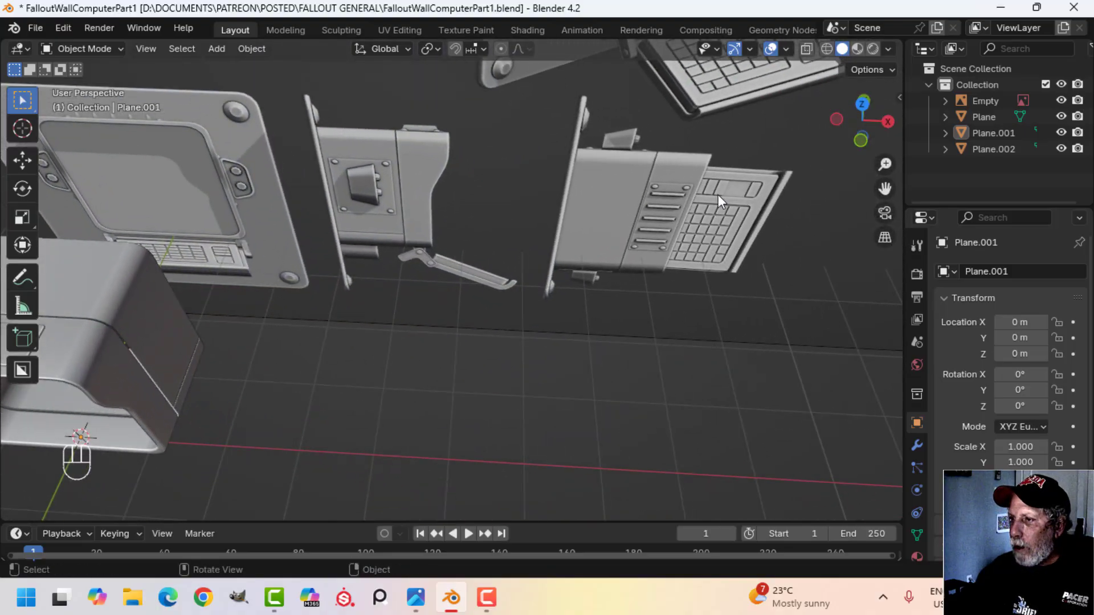
# - Examine the hood's vent slats, bolts and side panel in the reference's perspective view
pyautogui.keyDown('shift'); pyautogui.moveTo(703, 199); pyautogui.dragTo(615, 422, button='middle'); pyautogui.keyUp('shift')
pyautogui.scroll(2, 708, 178)
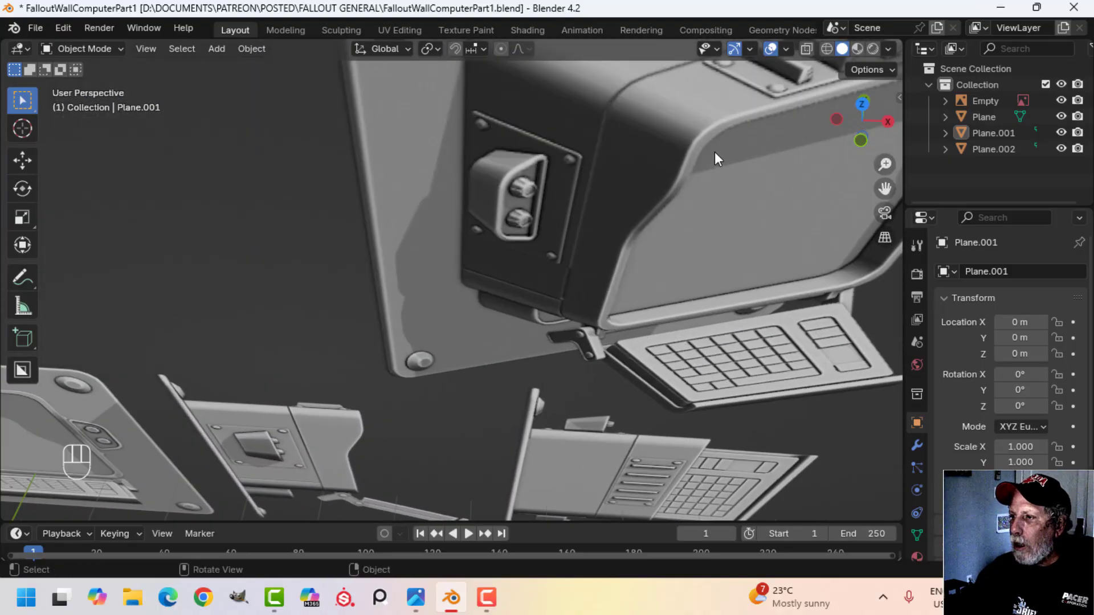
pyautogui.keyDown('shift'); pyautogui.moveTo(715, 158); pyautogui.dragTo(627, 222, button='middle'); pyautogui.keyUp('shift')
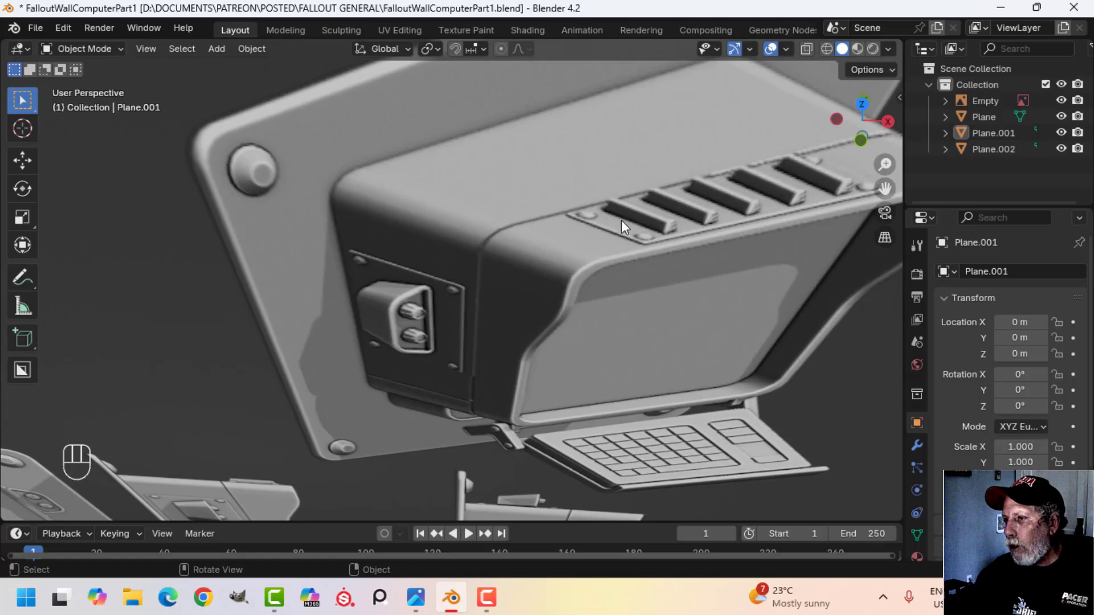
pyautogui.scroll(-3, 631, 246)
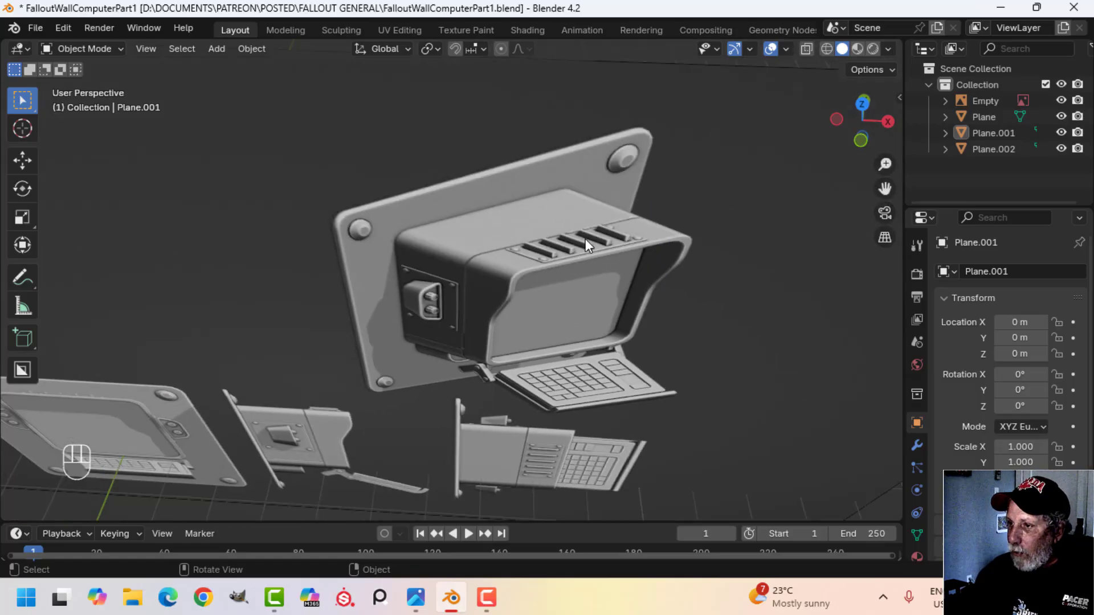
pyautogui.scroll(-2, 418, 289)
pyautogui.keyDown('shift'); pyautogui.moveTo(372, 312); pyautogui.dragTo(562, 222, button='middle'); pyautogui.keyUp('shift')
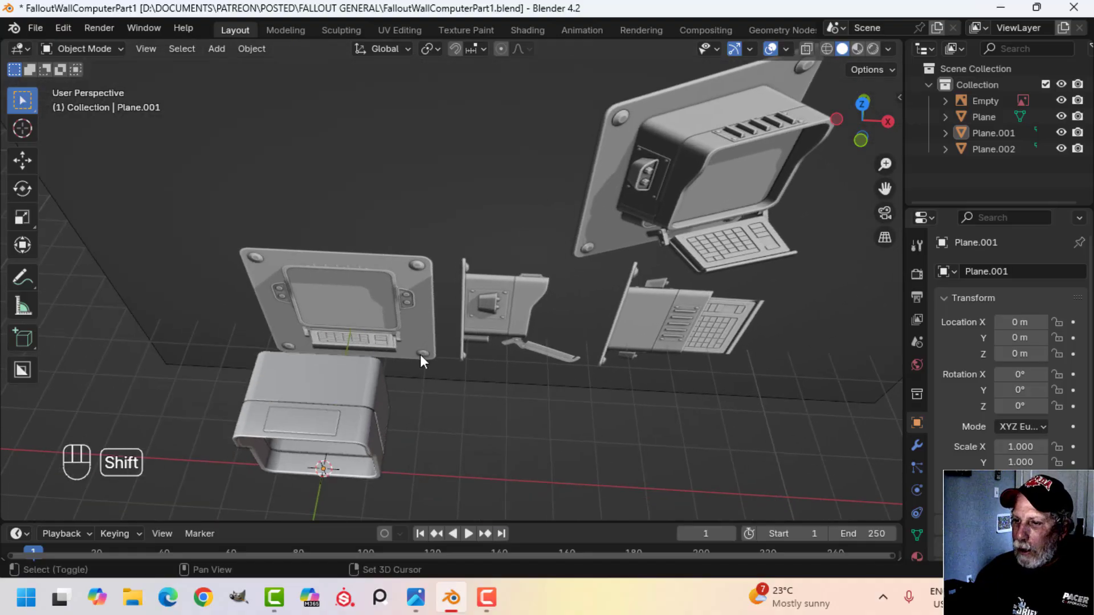
# - Duplicate the vent plate's short left end edge in Edit Mode, shift the copy inward along the plate and scale it shorter
pyautogui.keyDown('shift'); pyautogui.moveTo(379, 373); pyautogui.dragTo(476, 270, button='middle'); pyautogui.keyUp('shift')
pyautogui.scroll(2, 424, 316)
pyautogui.keyDown('shift'); pyautogui.moveTo(424, 316); pyautogui.dragTo(478, 245, button='middle'); pyautogui.keyUp('shift')
pyautogui.moveTo(487, 287); pyautogui.dragTo(491, 299, button='middle')
pyautogui.scroll(3, 450, 268)
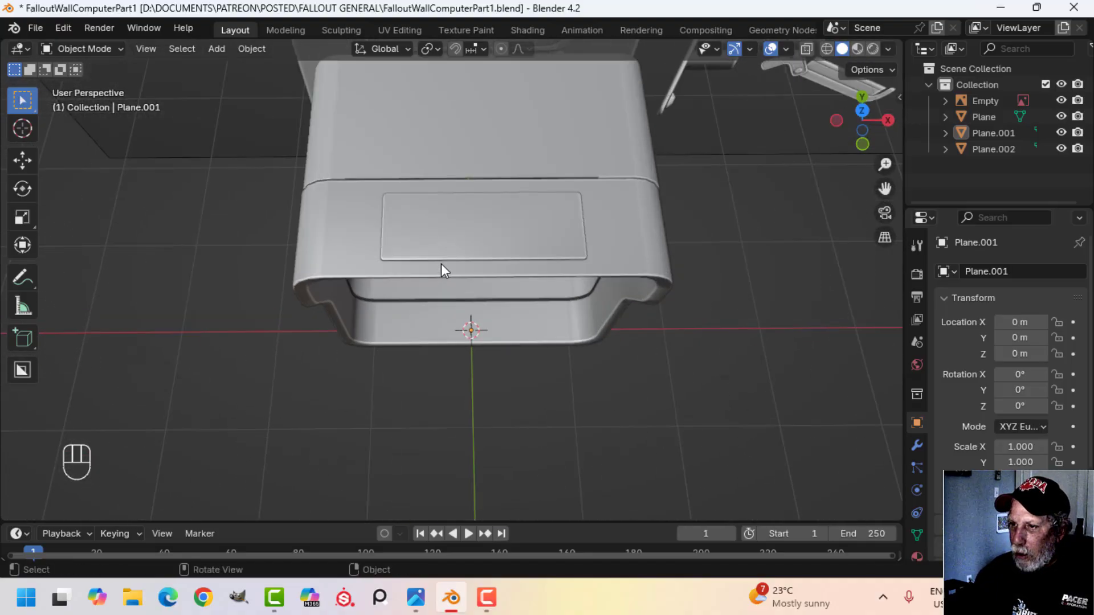
pyautogui.keyDown('shift'); pyautogui.moveTo(441, 263); pyautogui.dragTo(480, 283, button='middle'); pyautogui.keyUp('shift')
pyautogui.scroll(2, 480, 283)
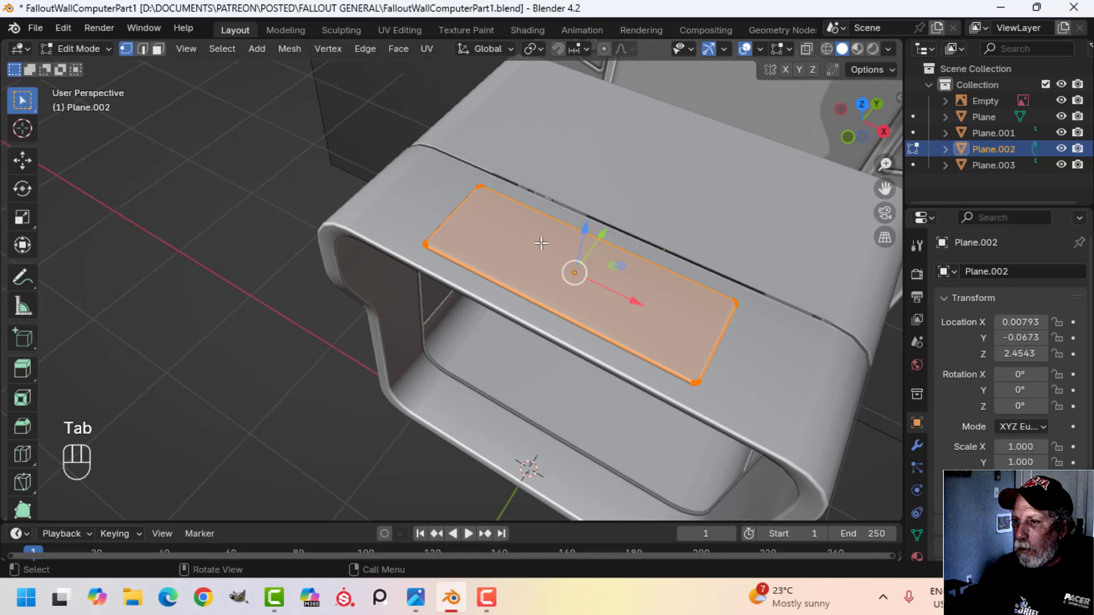
pyautogui.hotkey('alt', 'a')
pyautogui.keyDown('shift'); pyautogui.moveTo(570, 268); pyautogui.dragTo(501, 225, button='middle'); pyautogui.keyUp('shift')
pyautogui.scroll(2, 501, 225)
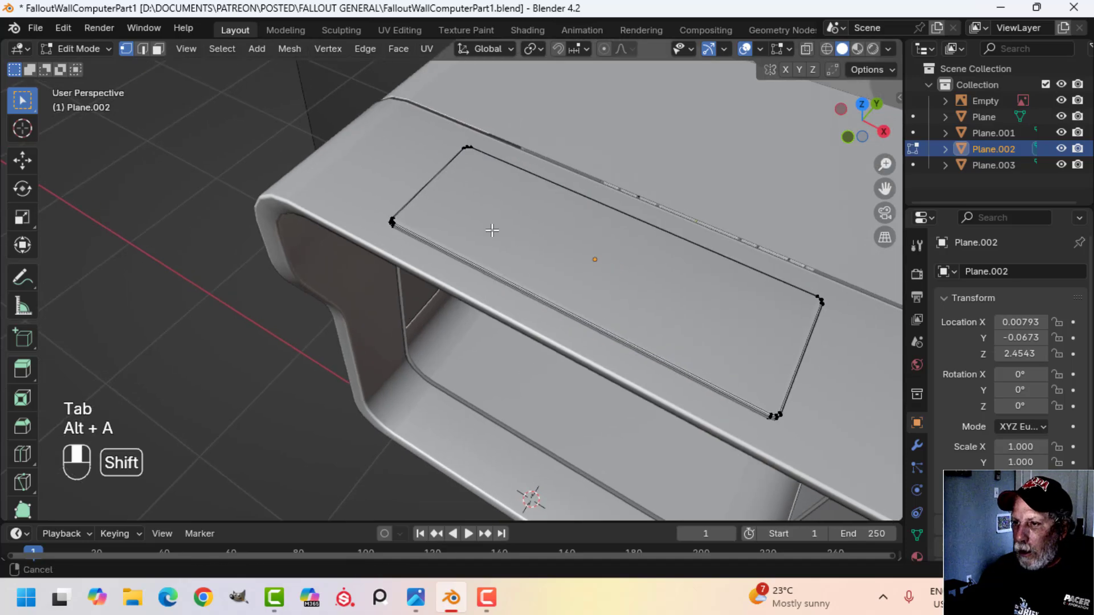
pyautogui.scroll(2, 530, 231)
pyautogui.scroll(-3, 547, 211)
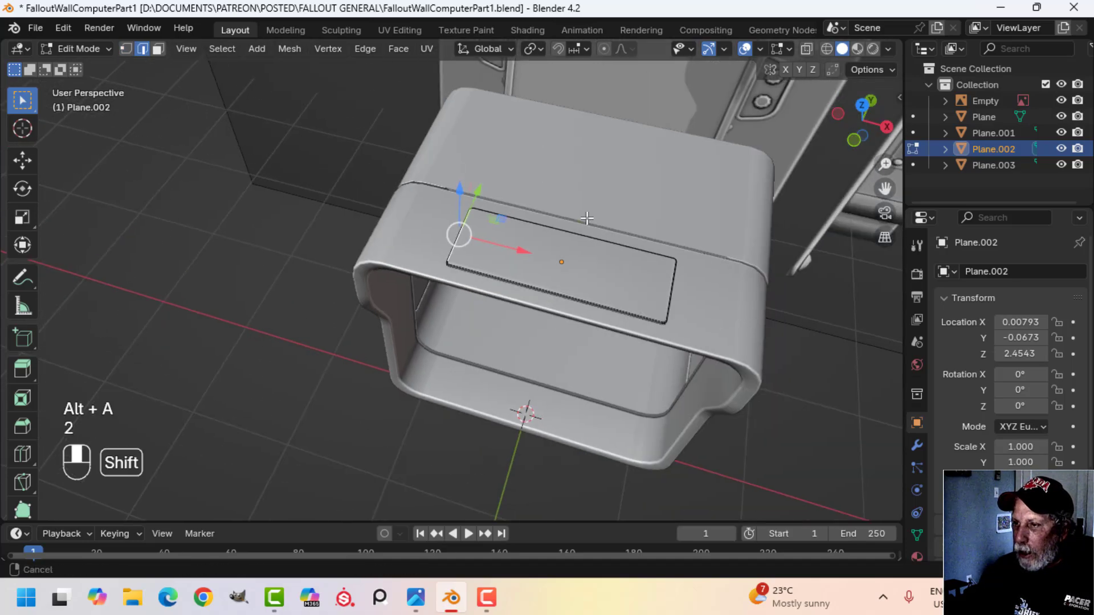
pyautogui.keyDown('shift'); pyautogui.moveTo(586, 217); pyautogui.dragTo(572, 199, button='middle'); pyautogui.keyUp('shift')
pyautogui.moveTo(572, 211); pyautogui.dragTo(589, 213, button='middle')
pyautogui.hotkey('shift', 'd')
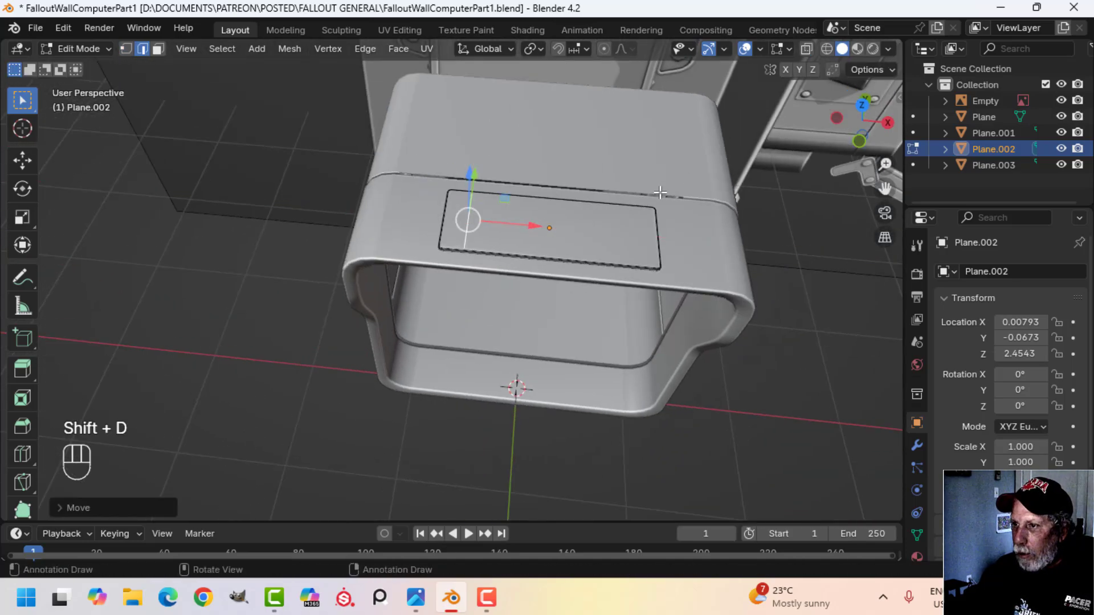
pyautogui.press('s')
pyautogui.click(643, 191)
# - Raise the duplicated edge slightly, separate it into its own object and select that object in Object Mode
pyautogui.moveTo(569, 199); pyautogui.dragTo(545, 180, button='middle')
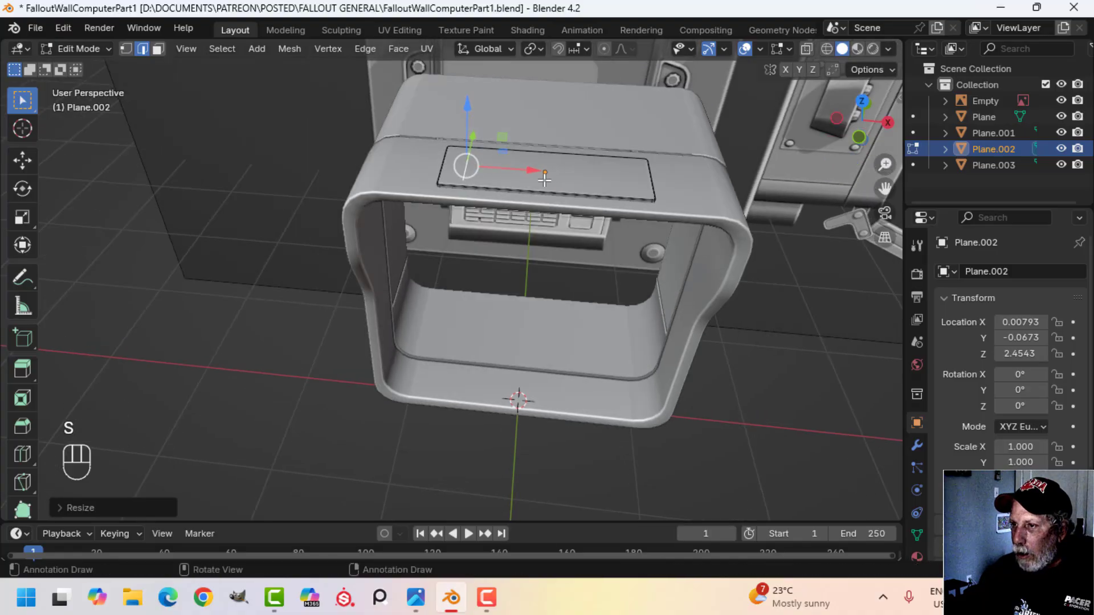
pyautogui.click(465, 115)
pyautogui.press('p')
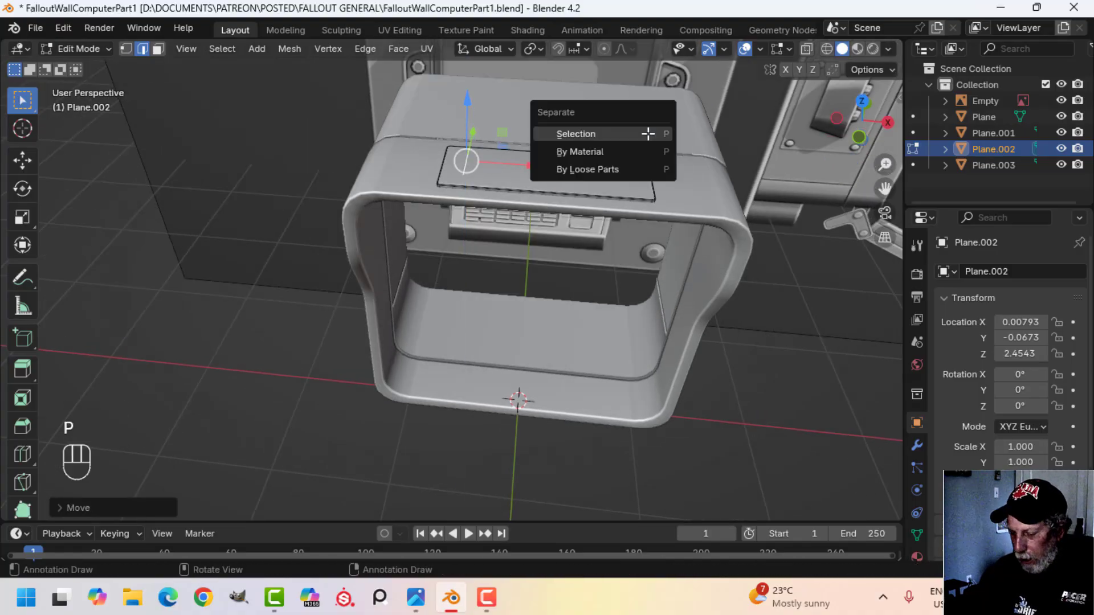
pyautogui.click(649, 133)
pyautogui.press('Tab')
pyautogui.click(468, 158)
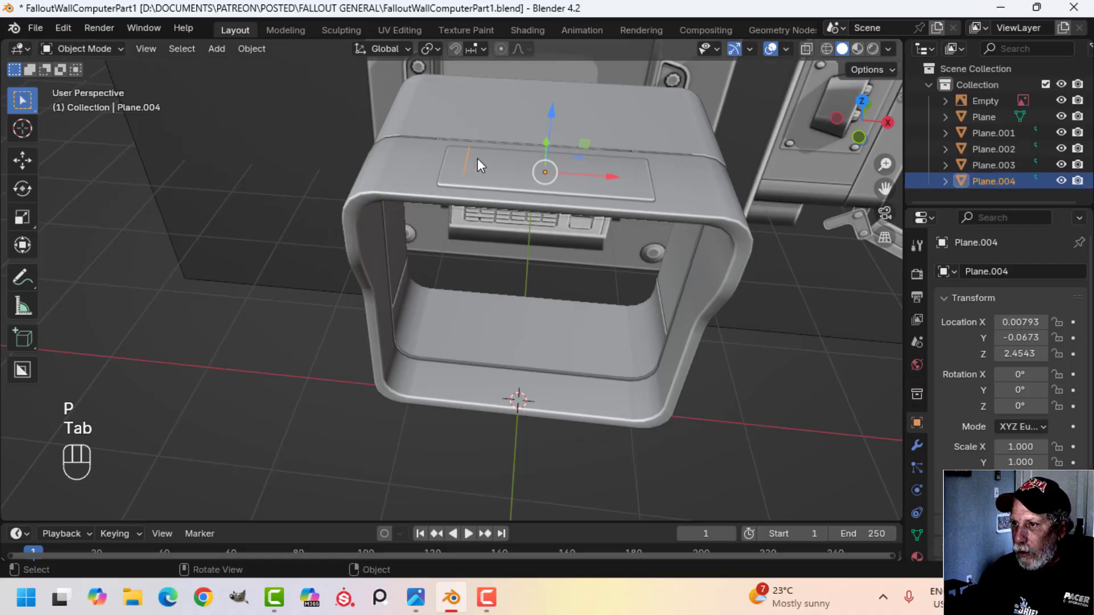
# - Extrude the separated edge sideways into a narrow strip and shift it along the X axis
pyautogui.press('Tab')
pyautogui.press('a')
pyautogui.scroll(5, 511, 176)
pyautogui.keyDown('shift'); pyautogui.moveTo(511, 176); pyautogui.dragTo(507, 275, button='middle'); pyautogui.keyUp('shift')
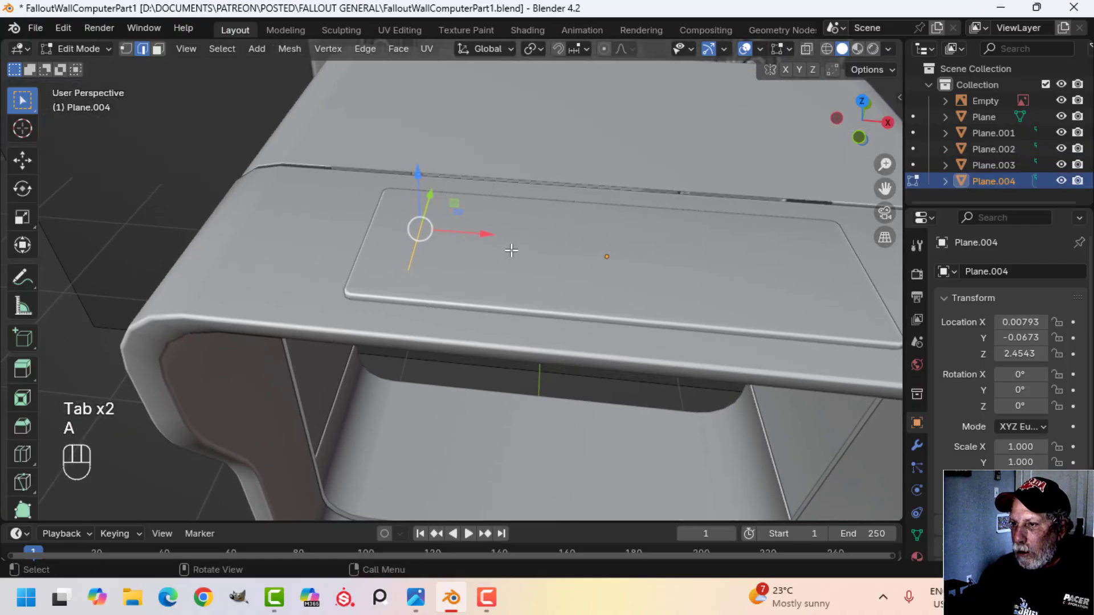
pyautogui.press('e')
pyautogui.click(513, 246)
pyautogui.moveTo(497, 235); pyautogui.dragTo(516, 240)
# - Align the whole strip in front view with the base of the first vent slat in the reference image
pyautogui.press('a')
pyautogui.moveTo(542, 242)
pyautogui.mouseDown(button='middle')
pyautogui.moveTo(547, 211)
pyautogui.moveTo(548, 228)
pyautogui.mouseUp(button='middle')
pyautogui.keyDown('shift'); pyautogui.moveTo(548, 228); pyautogui.dragTo(559, 248, button='middle'); pyautogui.keyUp('shift')
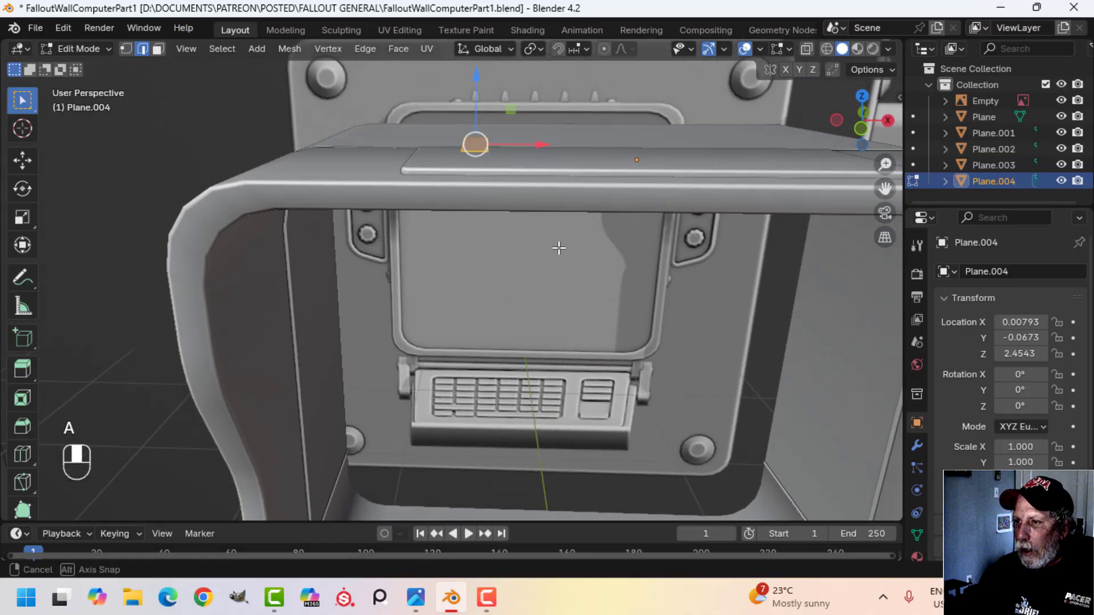
pyautogui.press('KP_1')
pyautogui.scroll(4, 616, 224)
pyautogui.keyDown('shift'); pyautogui.moveTo(615, 225); pyautogui.dragTo(535, 332, button='middle'); pyautogui.keyUp('shift')
pyautogui.press('g')
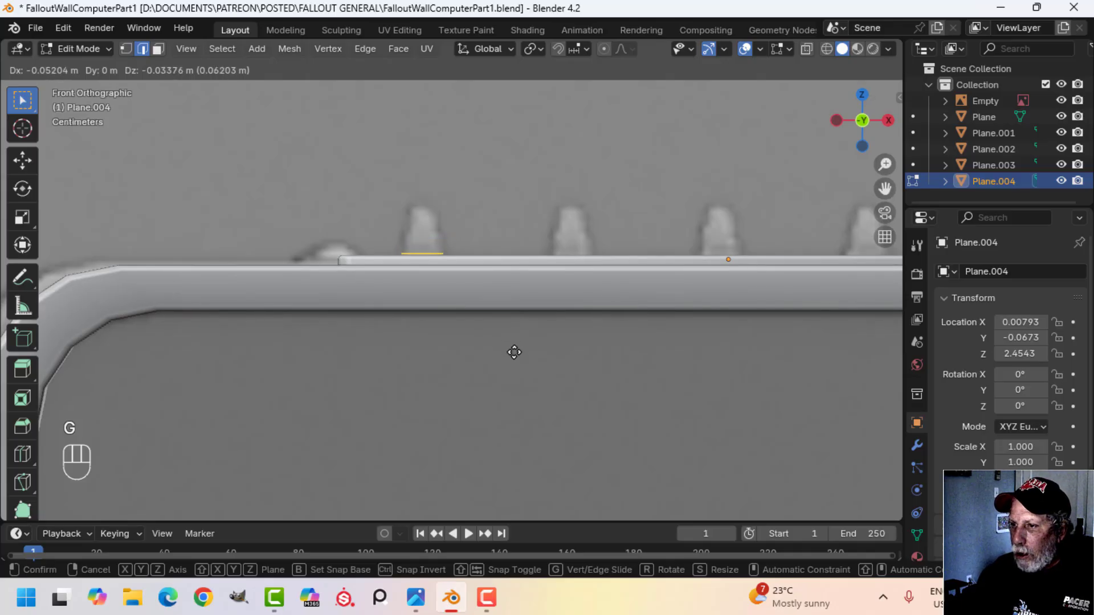
pyautogui.click(514, 352)
# - Extrude the strip up to the height of the reference slat and narrow its top face along X
pyautogui.moveTo(422, 196); pyautogui.dragTo(426, 192)
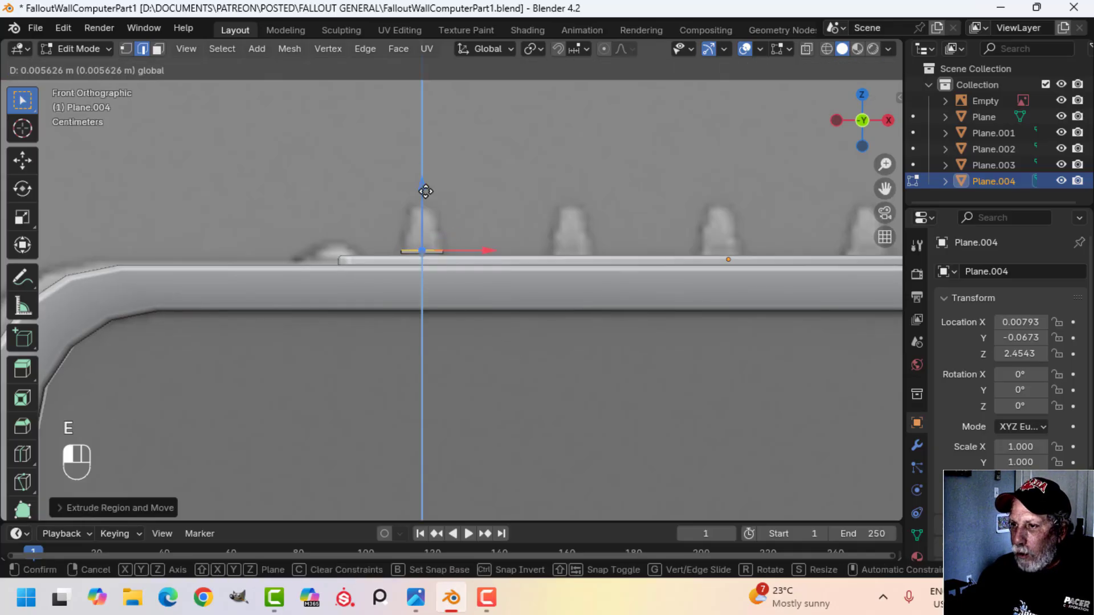
pyautogui.moveTo(428, 151); pyautogui.dragTo(428, 153)
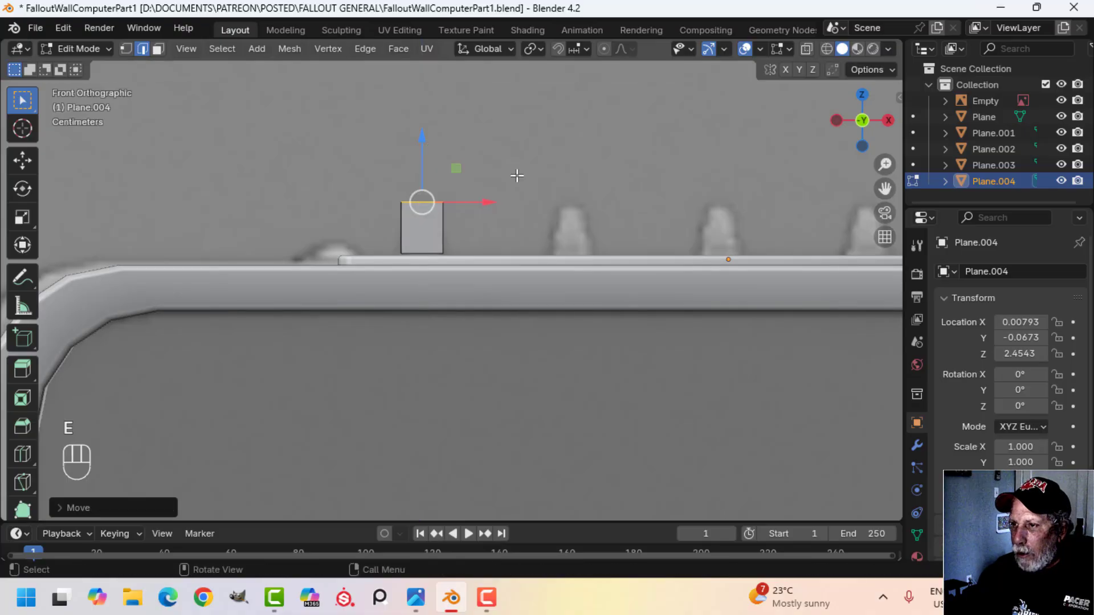
pyautogui.press('z')
pyautogui.click(413, 179)
pyautogui.scroll(2, 605, 188)
pyautogui.press('s')
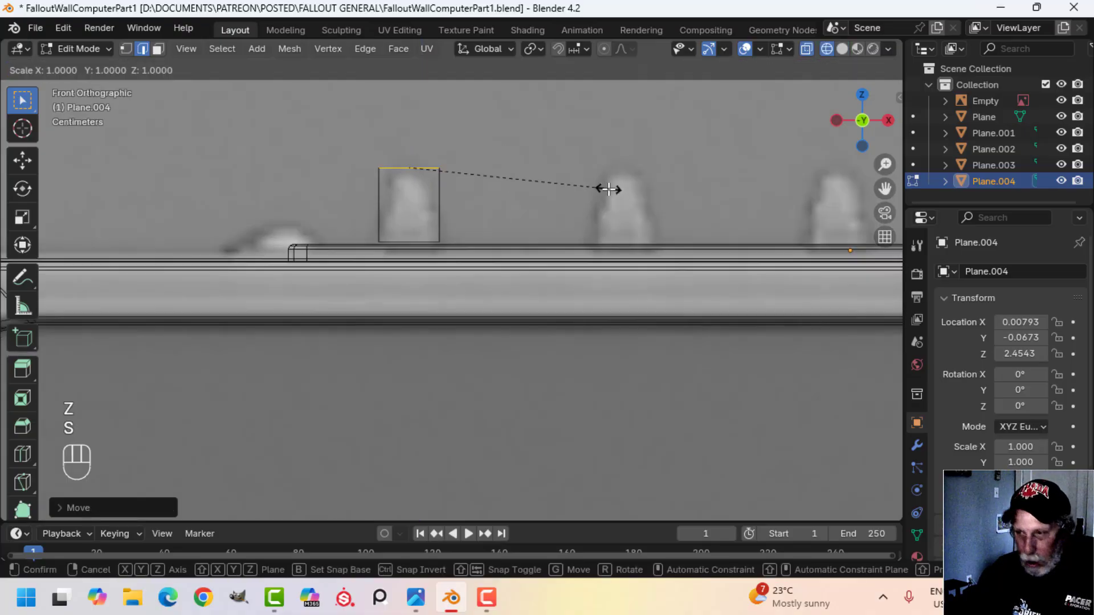
pyautogui.press('x')
pyautogui.click(499, 194)
# - Switch back to solid shading and shorten the slat's top face along Y so both ends slope inward
pyautogui.moveTo(499, 195)
pyautogui.mouseDown(button='middle')
pyautogui.moveTo(488, 266)
pyautogui.moveTo(429, 266)
pyautogui.moveTo(593, 274)
pyautogui.mouseUp(button='middle')
pyautogui.press('KP_Decimal')
pyautogui.press('z')
pyautogui.click(685, 274)
pyautogui.keyDown('shift'); pyautogui.moveTo(662, 284); pyautogui.dragTo(456, 322, button='middle'); pyautogui.keyUp('shift')
pyautogui.press('s')
pyautogui.press('y')
pyautogui.click(631, 293)
pyautogui.hotkey('alt', 'a')
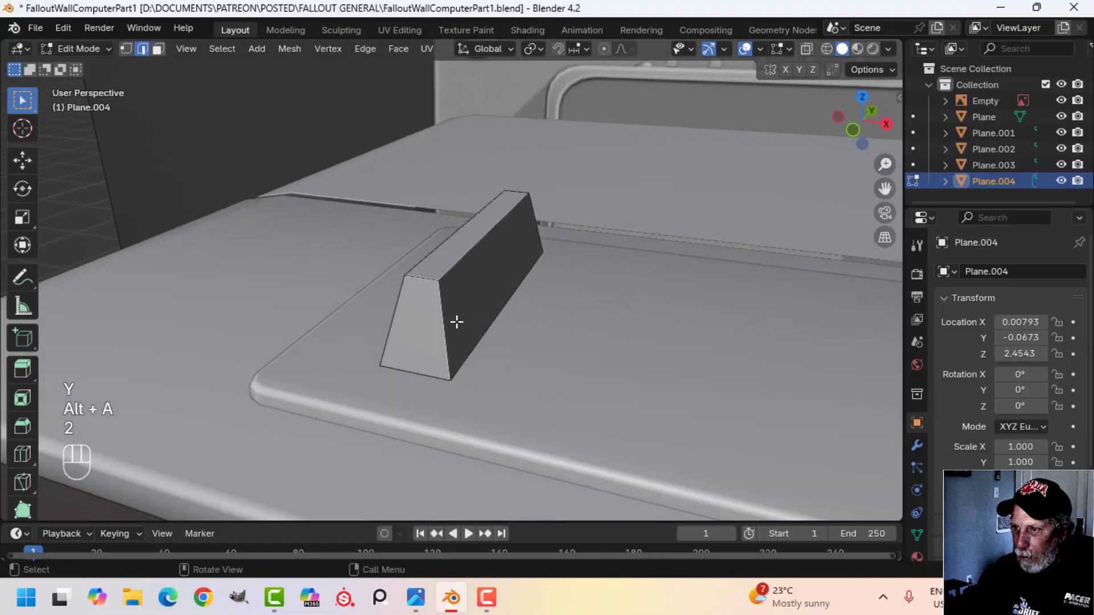
# - Bevel the slat's long top edges and sloping corner edges slightly with two segments
pyautogui.keyDown('alt'); pyautogui.keyDown('shift'); pyautogui.click(449, 310); pyautogui.keyUp('shift'); pyautogui.keyUp('alt')
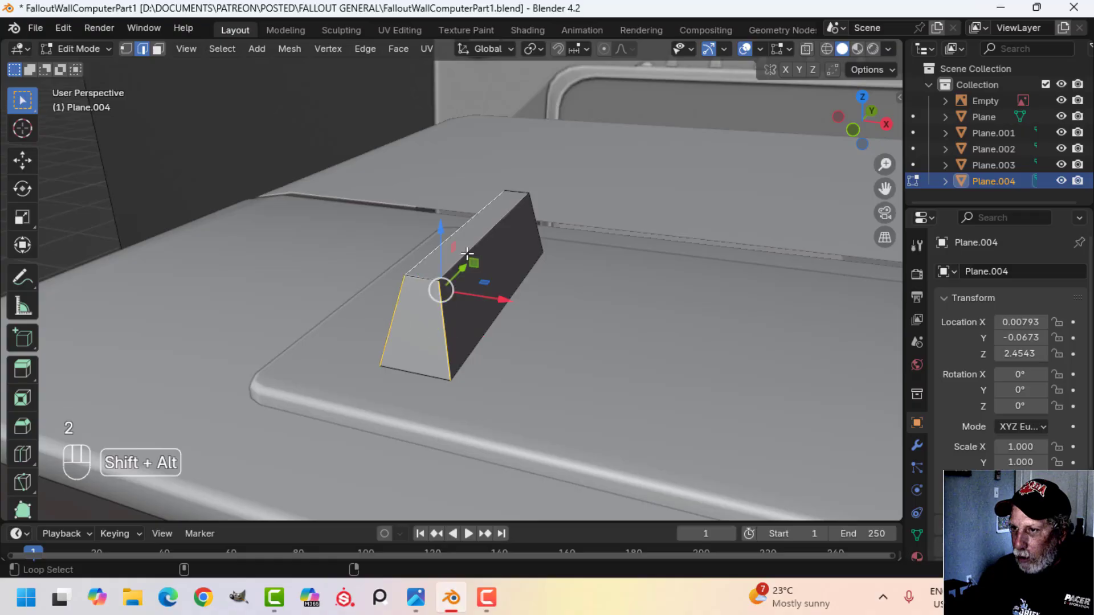
pyautogui.moveTo(673, 258); pyautogui.dragTo(535, 308, button='middle')
pyautogui.keyDown('alt'); pyautogui.keyDown('shift'); pyautogui.click(560, 270); pyautogui.keyUp('shift'); pyautogui.keyUp('alt')
pyautogui.keyDown('alt'); pyautogui.keyDown('shift'); pyautogui.click(535, 279); pyautogui.keyUp('shift'); pyautogui.keyUp('alt')
pyautogui.scroll(2, 541, 285)
pyautogui.hotkey('ctrl', 'b')
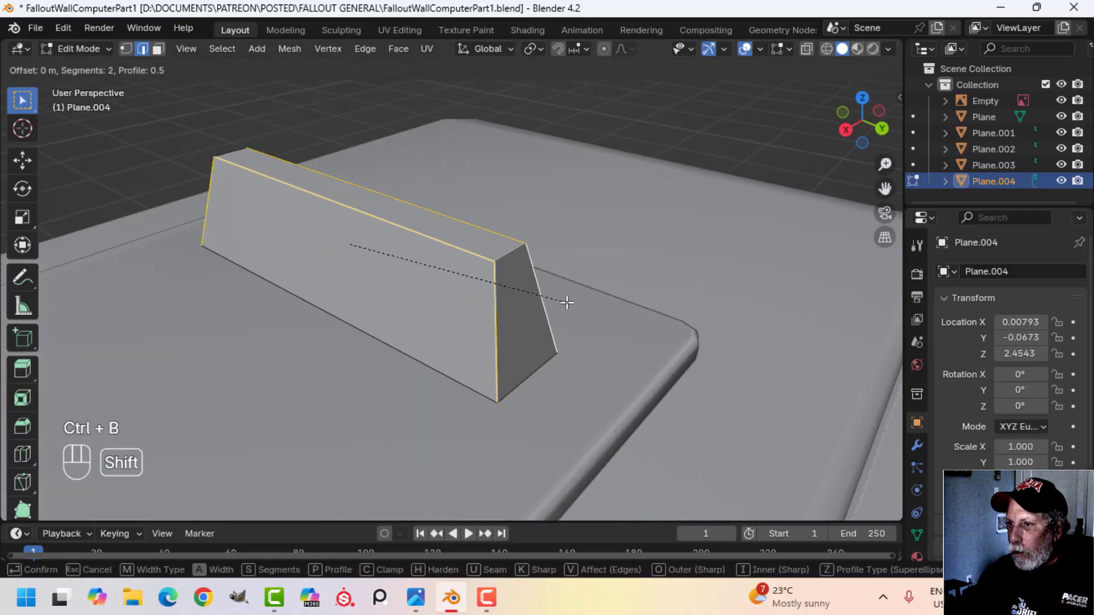
pyautogui.click(545, 281)
pyautogui.hotkey('alt', 'a')
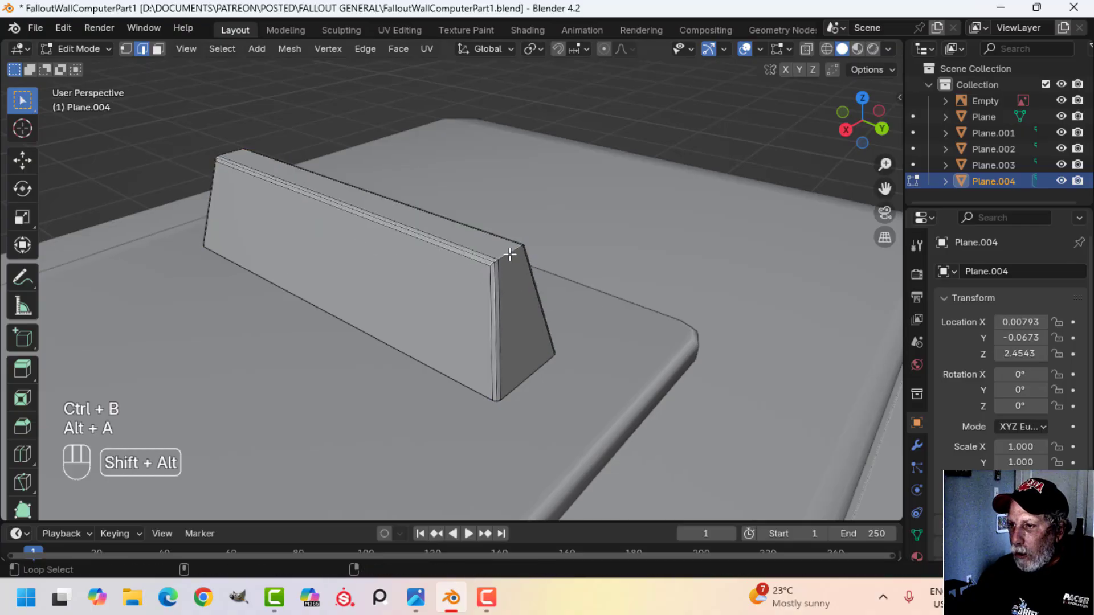
# - Bevel the short top edges at both ends of the slat
pyautogui.keyDown('alt'); pyautogui.keyDown('shift'); pyautogui.click(509, 252); pyautogui.keyUp('shift'); pyautogui.keyUp('alt')
pyautogui.moveTo(422, 293); pyautogui.dragTo(692, 299, button='middle')
pyautogui.keyDown('alt'); pyautogui.keyDown('shift'); pyautogui.click(605, 327); pyautogui.keyUp('shift'); pyautogui.keyUp('alt')
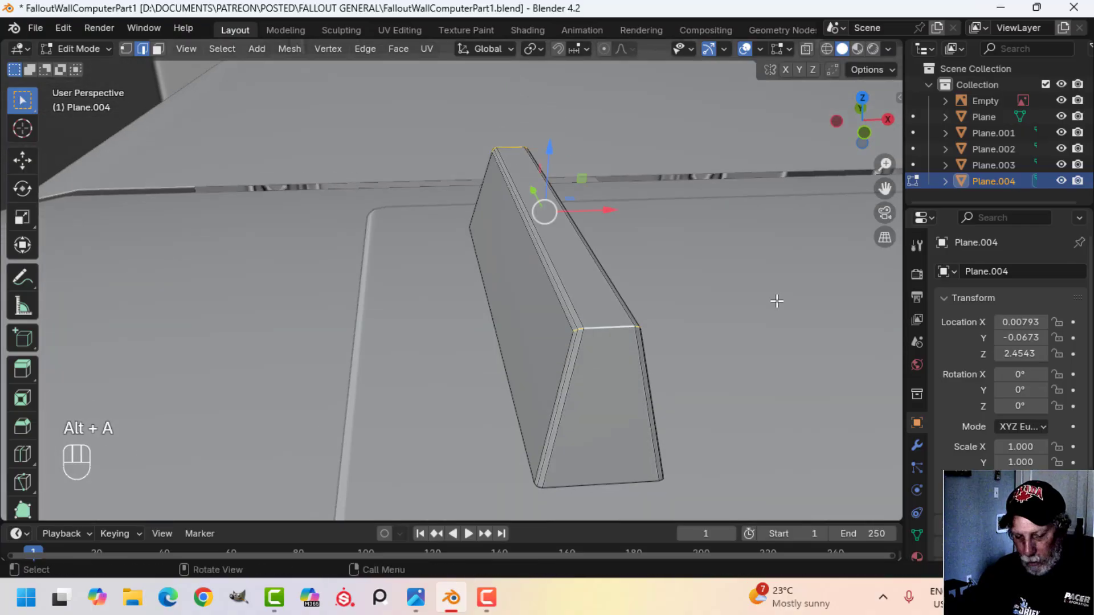
pyautogui.hotkey('ctrl', 'b')
pyautogui.click(869, 342)
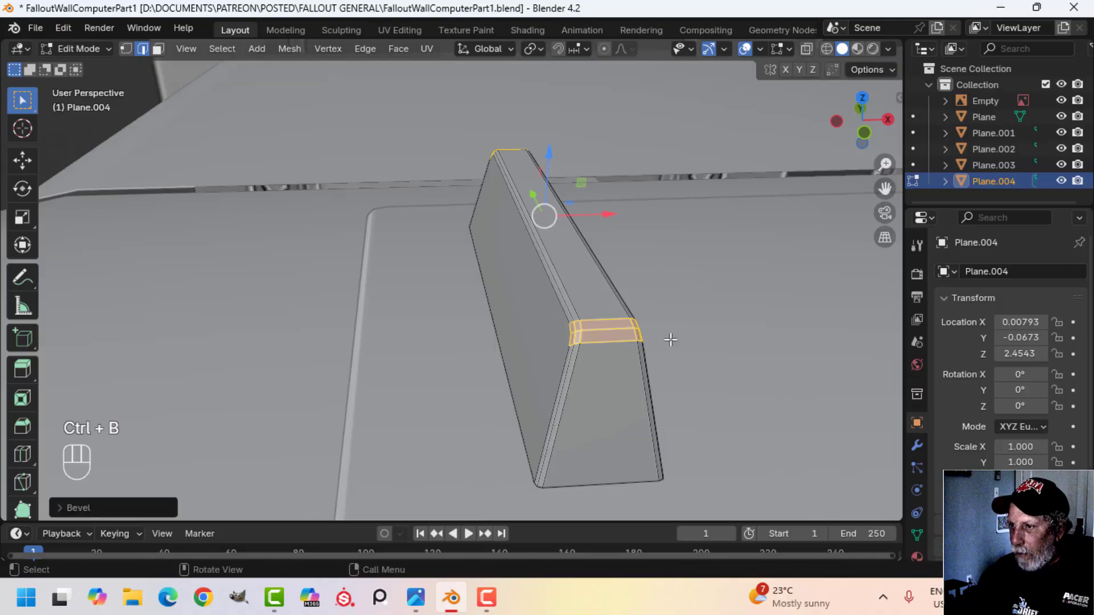
# - Return to Object Mode and apply smooth shading to the slat
pyautogui.press('Tab')
pyautogui.rightClick(577, 261)
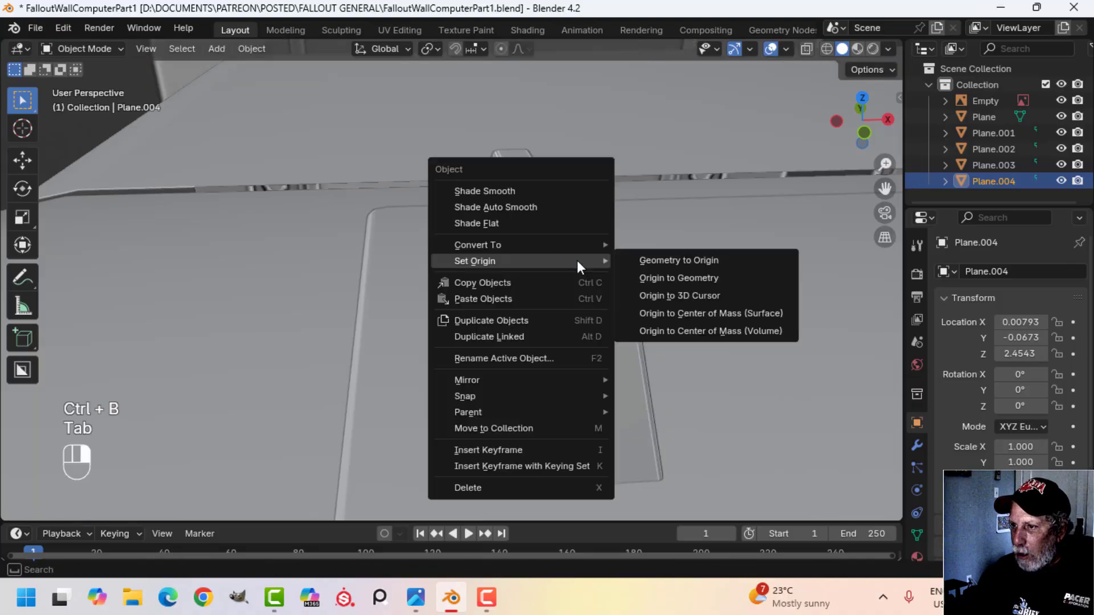
pyautogui.click(532, 195)
# - Lift the slat's geometry above the hood to expose its underside and delete the bottom face
pyautogui.moveTo(576, 268); pyautogui.dragTo(489, 225, button='middle')
pyautogui.press('Tab')
pyautogui.press('a')
pyautogui.moveTo(475, 227); pyautogui.dragTo(481, 183)
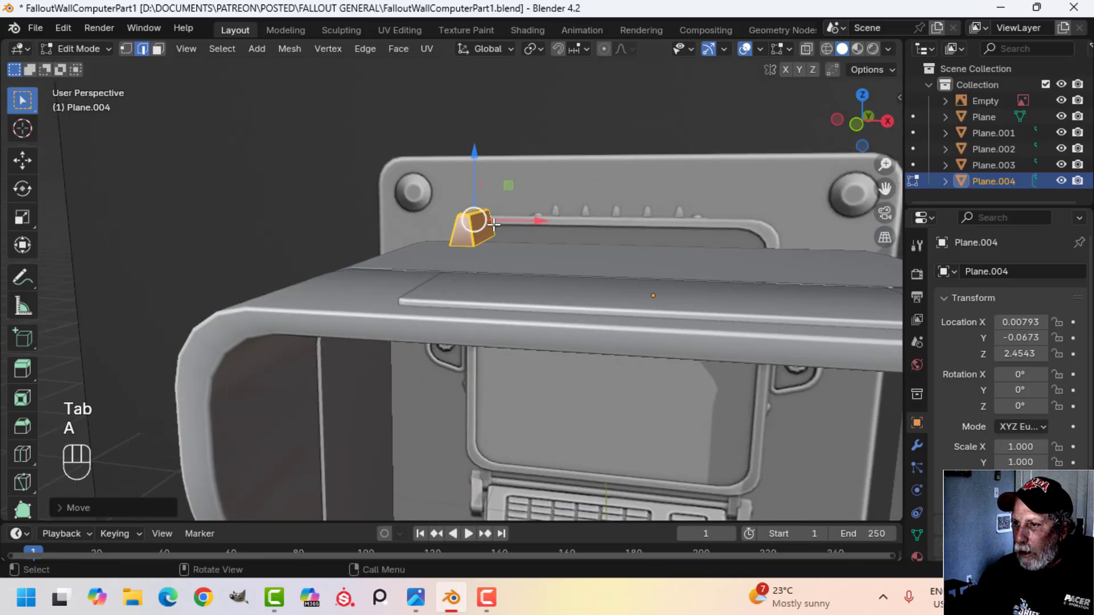
pyautogui.hotkey('ctrl', 'z')
pyautogui.moveTo(549, 264); pyautogui.dragTo(476, 268, button='middle')
pyautogui.press('3')
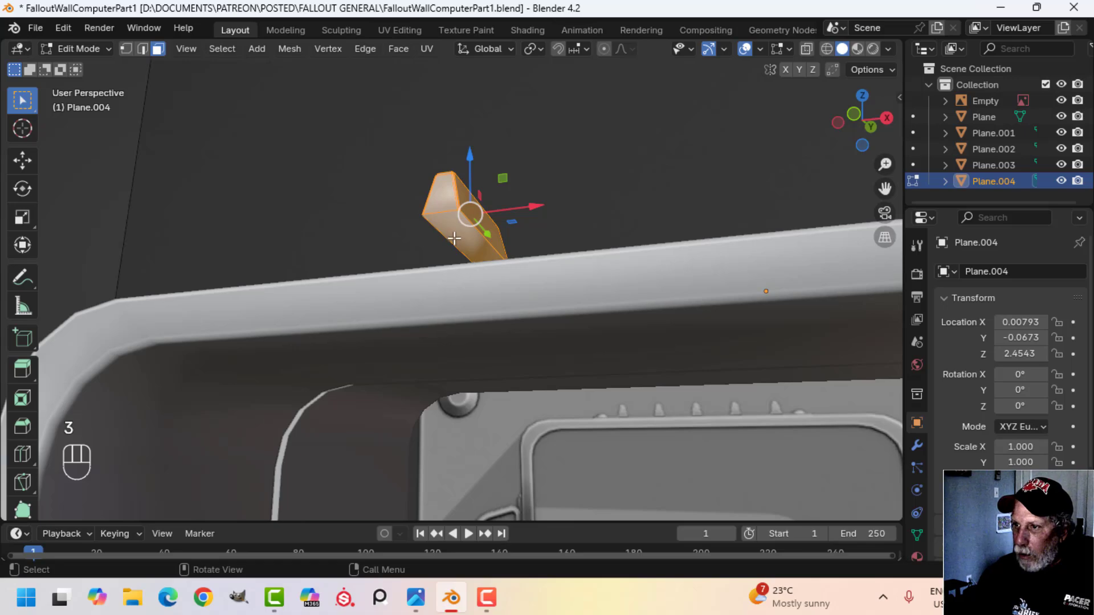
pyautogui.press('x')
pyautogui.click(426, 268)
# - Lower the entire slat back down onto the vent plate and return to Object Mode
pyautogui.press('a')
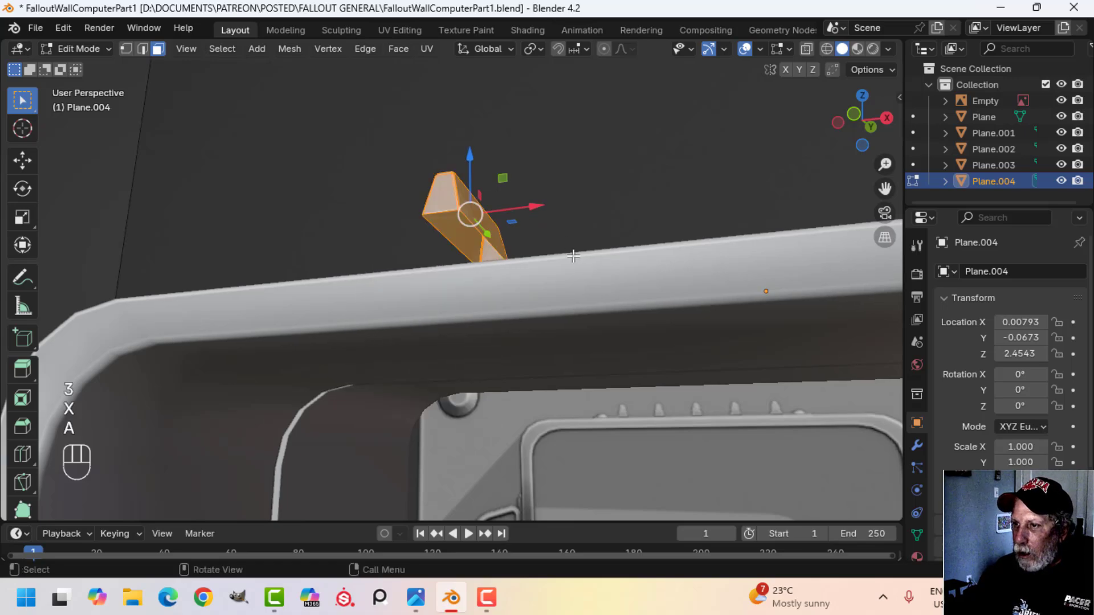
pyautogui.moveTo(574, 255); pyautogui.dragTo(483, 167, button='middle')
pyautogui.moveTo(480, 163); pyautogui.dragTo(499, 242)
pyautogui.press('Tab')
# - Set the slat's origin to its geometry and reselect the slat
pyautogui.moveTo(613, 283); pyautogui.dragTo(473, 312, button='middle')
pyautogui.hotkey('alt', 'a')
pyautogui.click(473, 312)
pyautogui.scroll(-5, 644, 327)
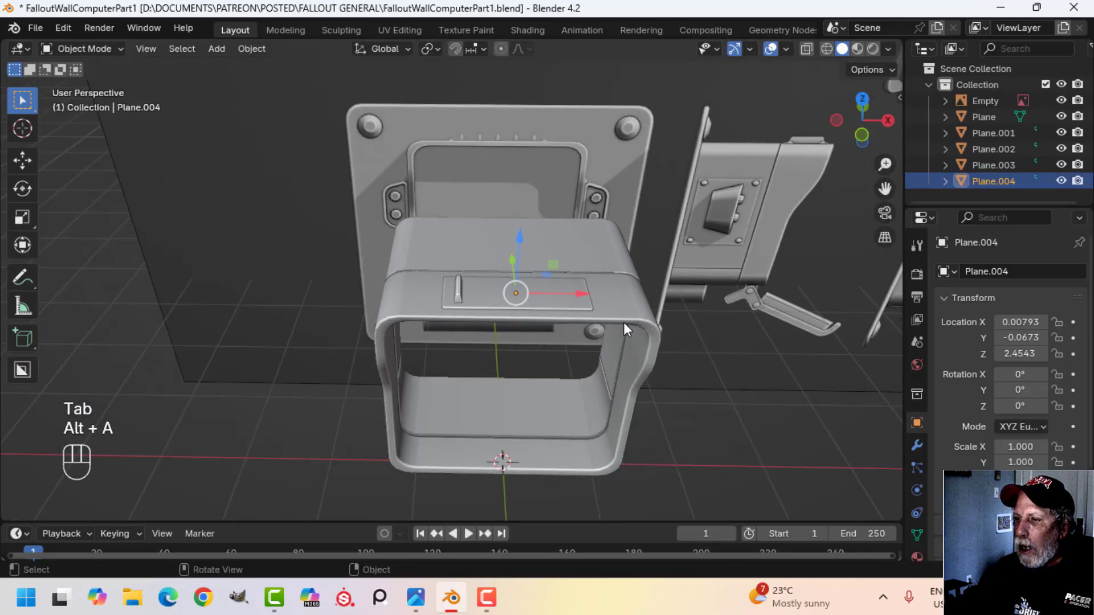
pyautogui.moveTo(624, 323); pyautogui.dragTo(450, 197, button='middle')
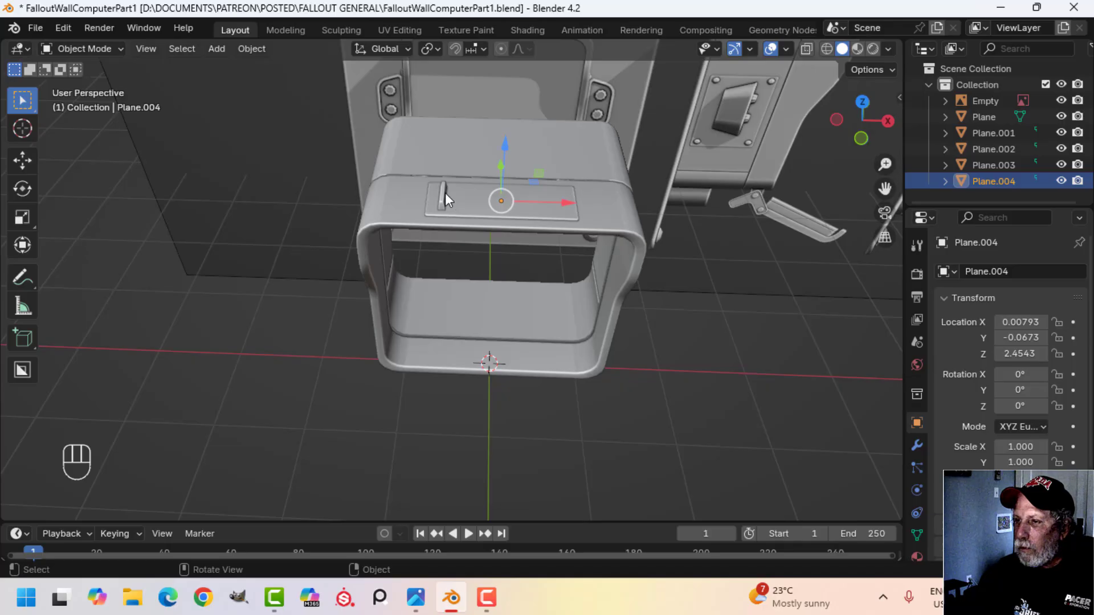
pyautogui.rightClick(445, 194)
pyautogui.moveTo(392, 261)
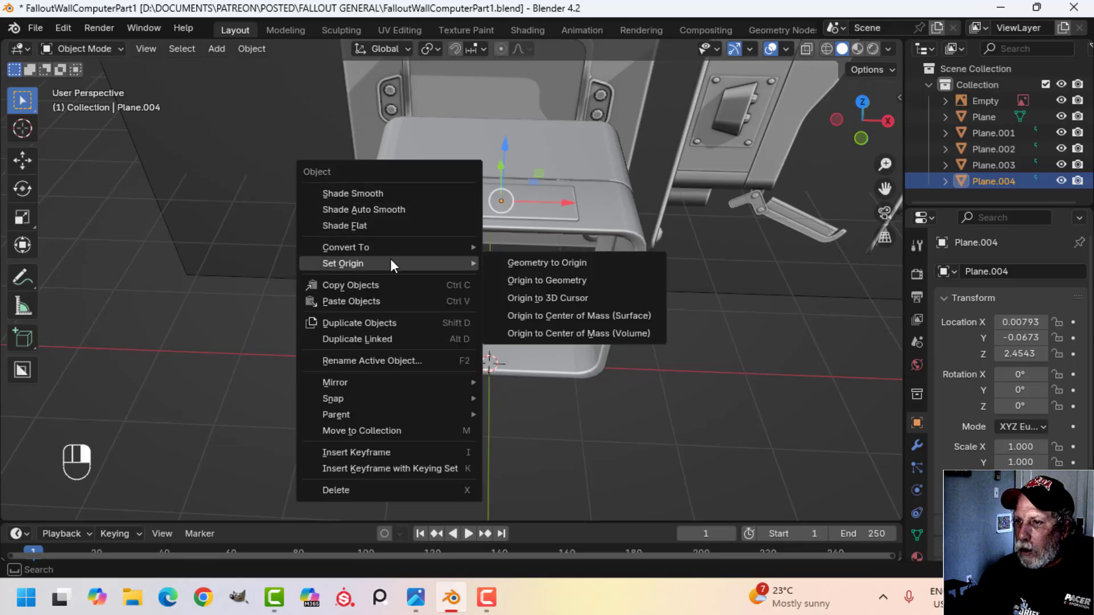
pyautogui.click(546, 280)
pyautogui.moveTo(546, 280); pyautogui.dragTo(439, 165, button='middle')
pyautogui.hotkey('alt', 'a')
pyautogui.click(439, 165)
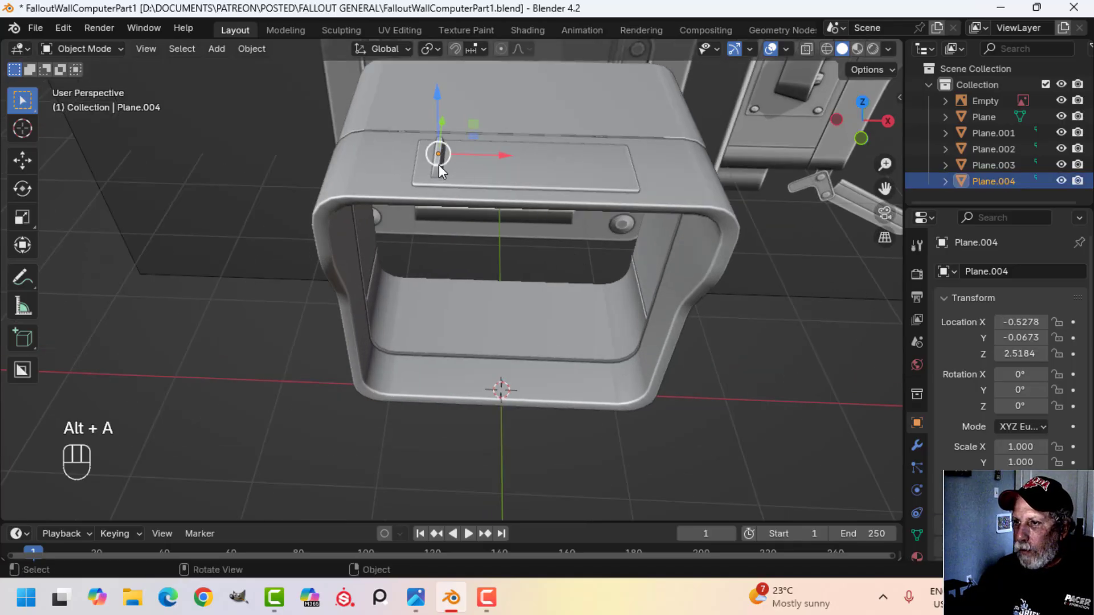
# - Add an Array modifier to the slat with a count of 5
pyautogui.press('KP_7')
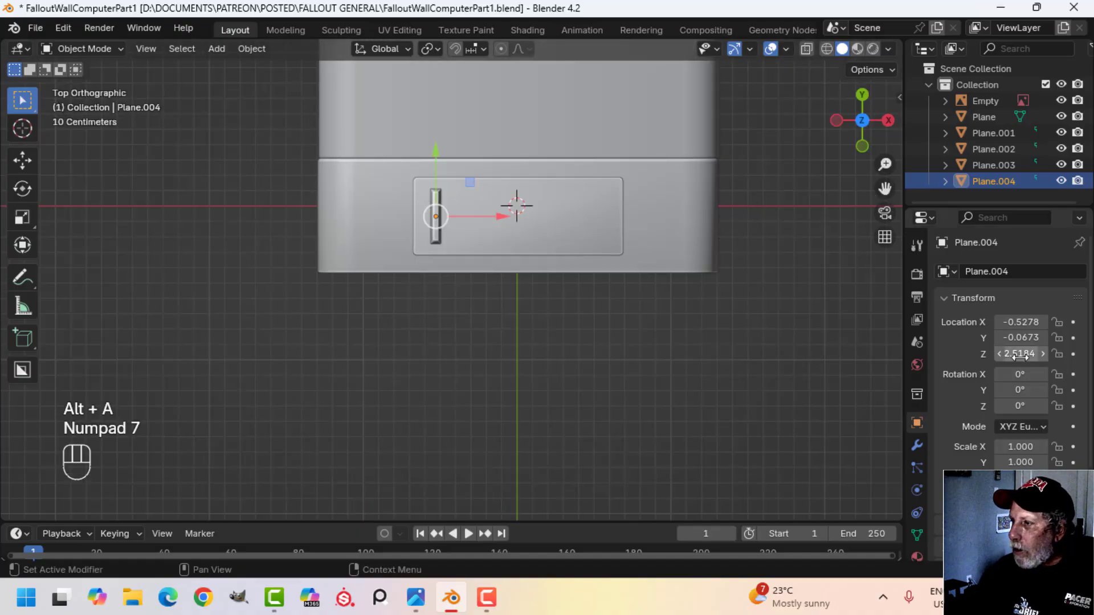
pyautogui.click(911, 444)
pyautogui.click(1003, 268)
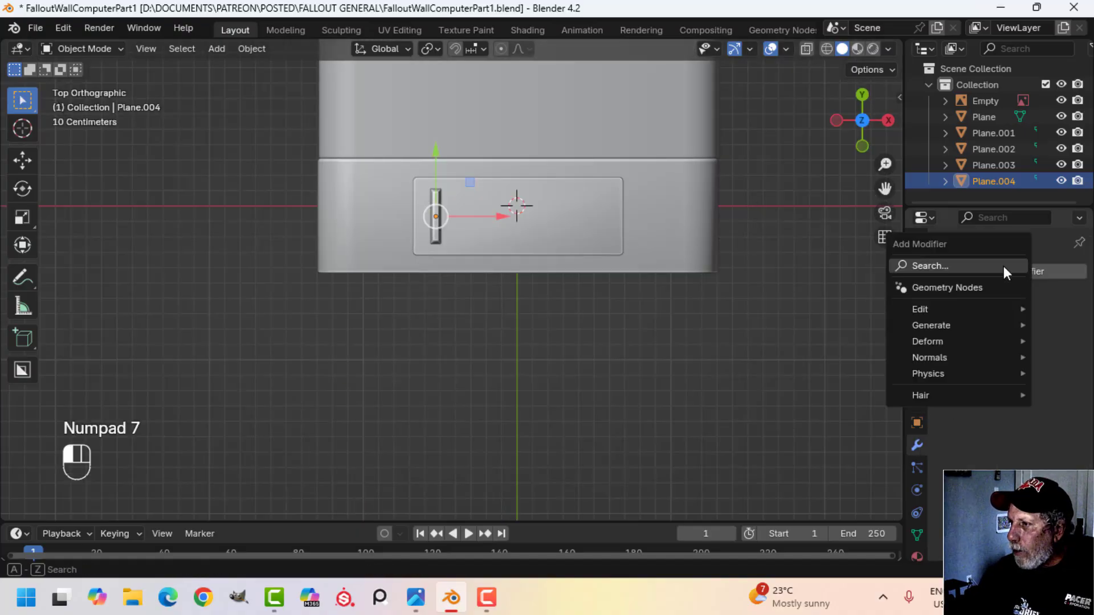
pyautogui.moveTo(951, 327)
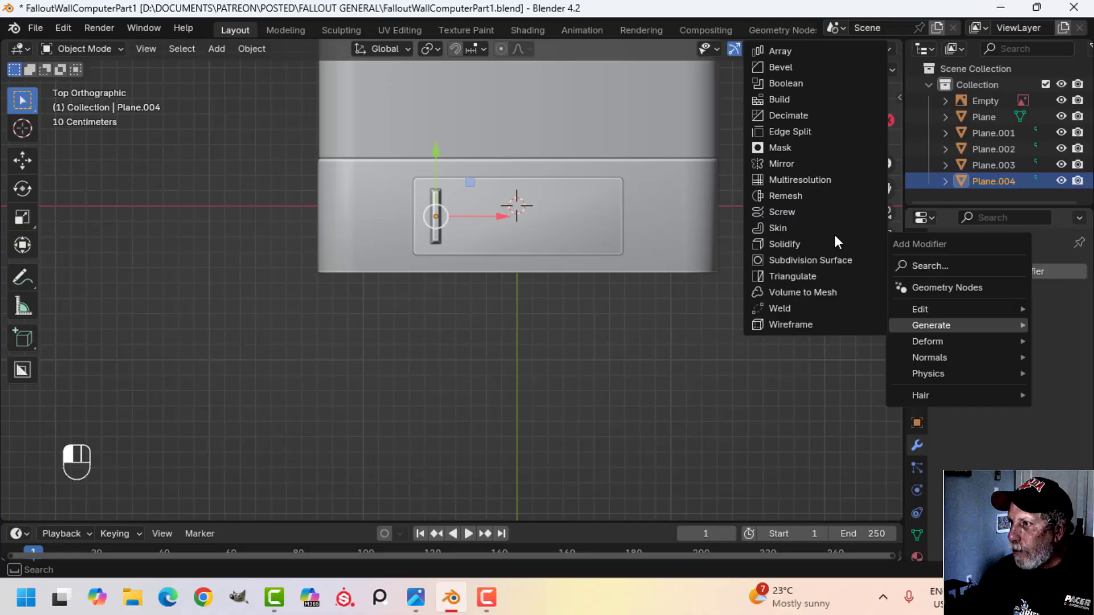
pyautogui.click(805, 50)
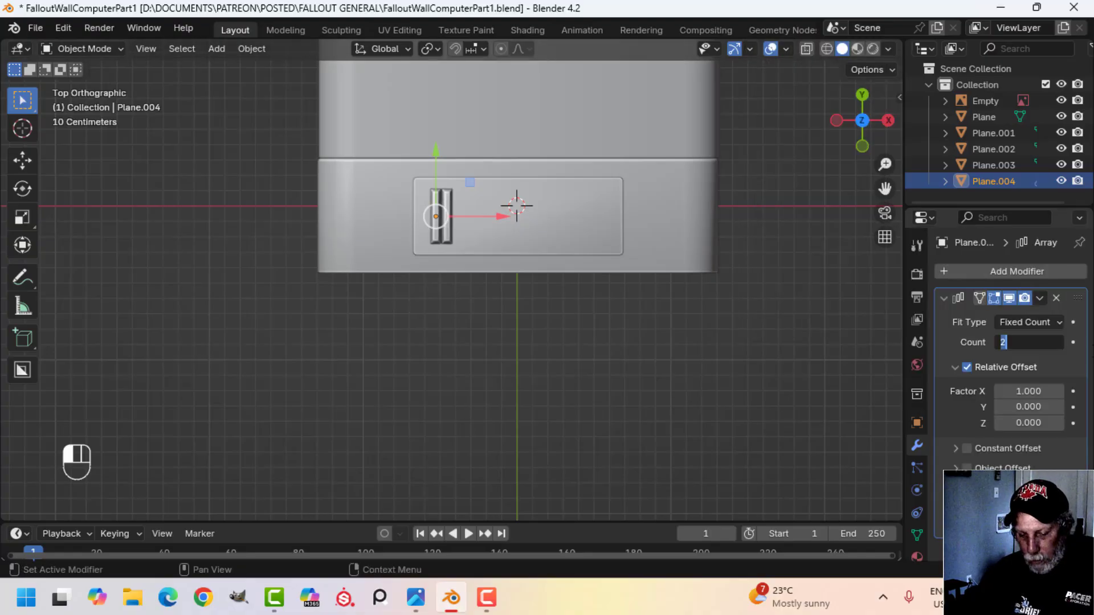
pyautogui.press('Return')
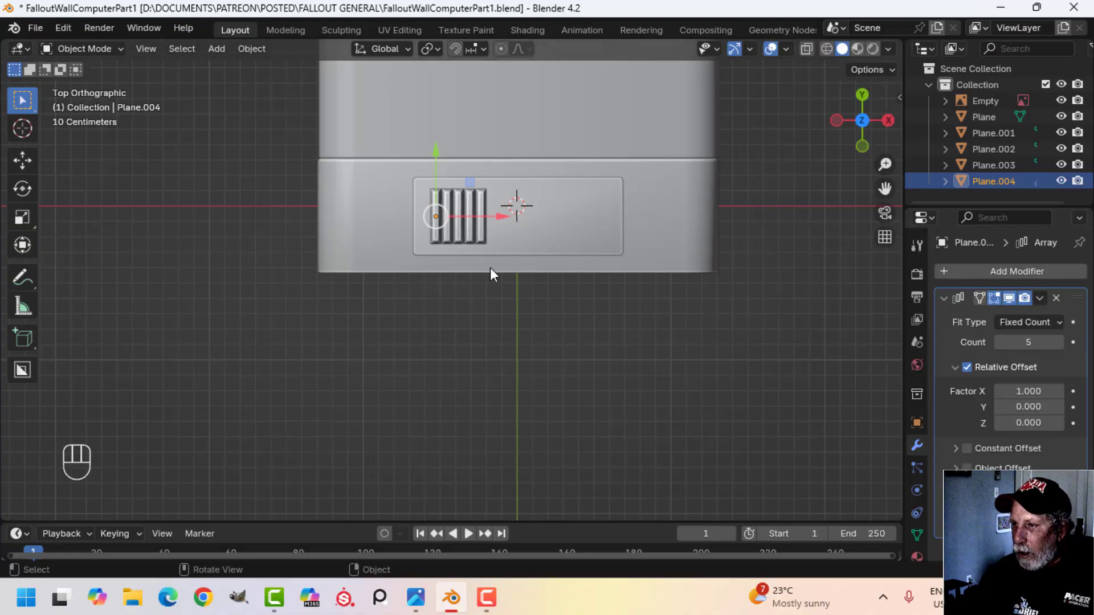
# - Set the array's relative offset X factor to 3.600 and compare the slats with the reference in front view
pyautogui.keyDown('shift'); pyautogui.moveTo(1036, 399); pyautogui.dragTo(1082, 399); pyautogui.keyUp('shift')
pyautogui.keyDown('shift'); pyautogui.moveTo(1028, 391); pyautogui.dragTo(1014, 391); pyautogui.keyUp('shift')
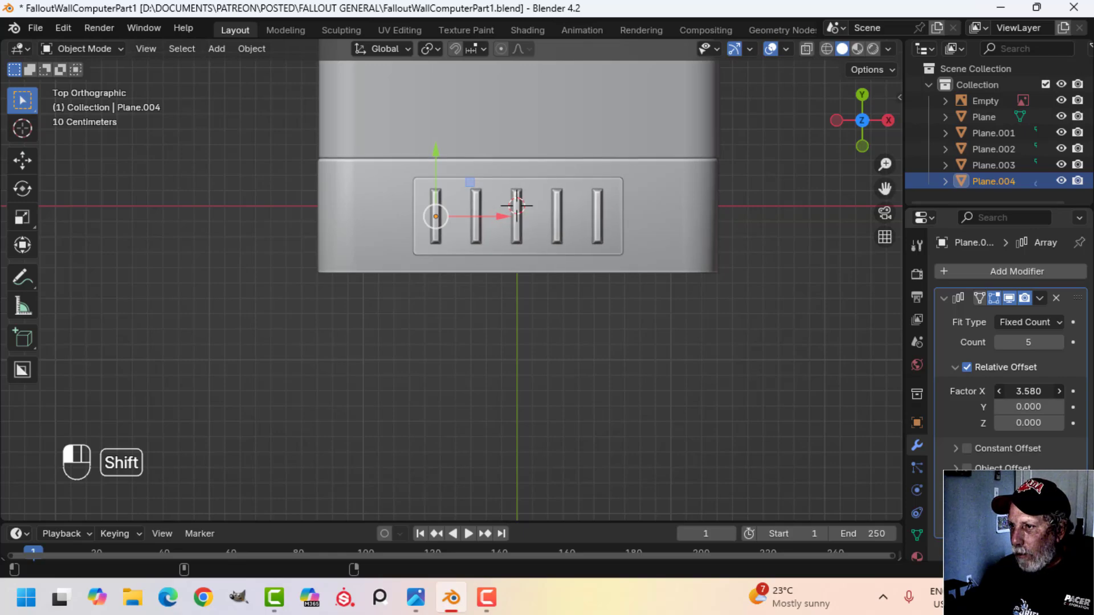
pyautogui.keyDown('shift'); pyautogui.moveTo(1014, 391); pyautogui.dragTo(1018, 391); pyautogui.keyUp('shift')
pyautogui.scroll(-1, 631, 302)
pyautogui.press('KP_1')
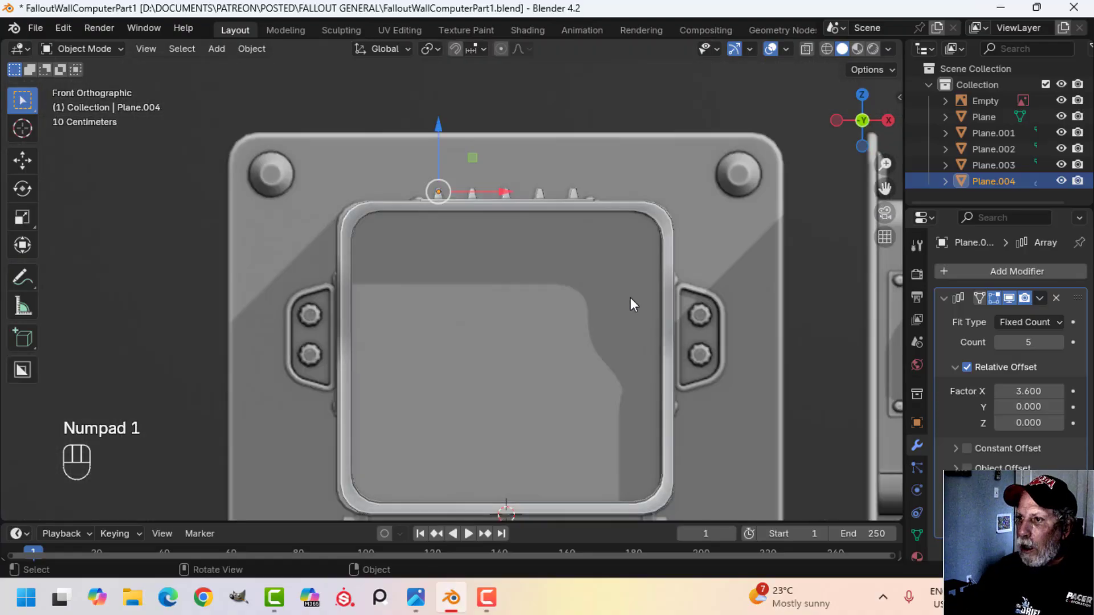
# - Inspect the placement of the five slats on the vent plate from an angle and from directly above
pyautogui.scroll(3, 630, 302)
pyautogui.moveTo(586, 195); pyautogui.dragTo(519, 345, button='middle')
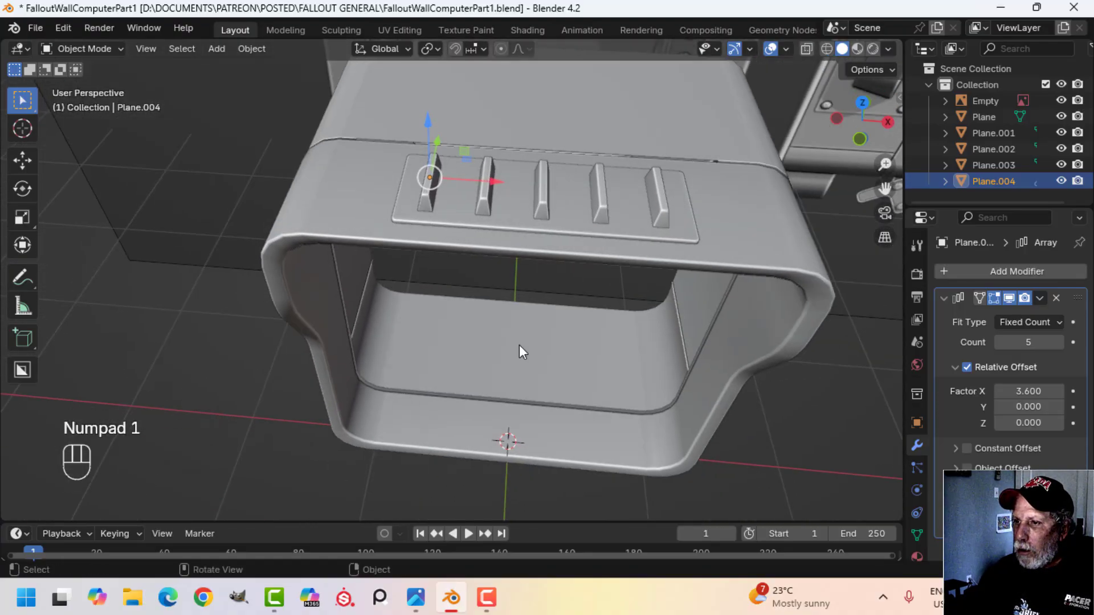
pyautogui.click(404, 214)
pyautogui.press('Tab')
pyautogui.press('a')
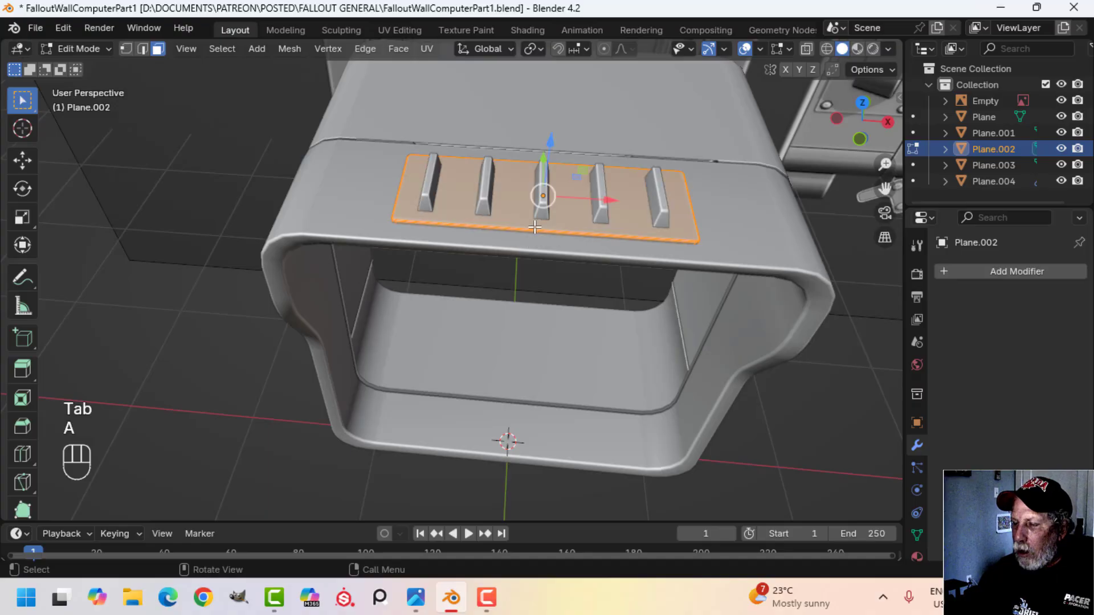
pyautogui.press('KP_7')
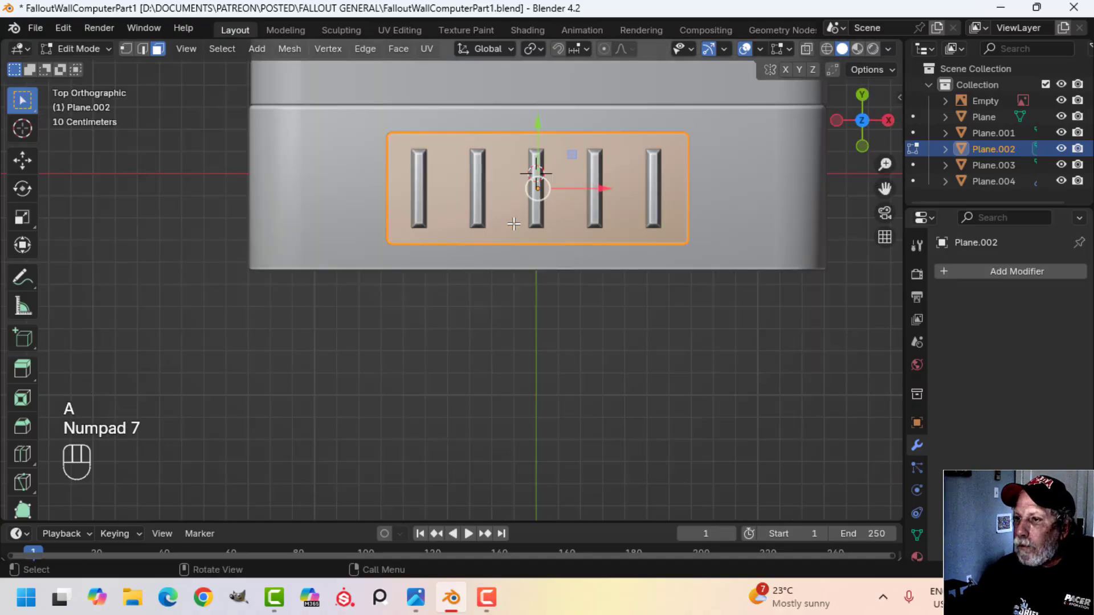
pyautogui.press('Tab')
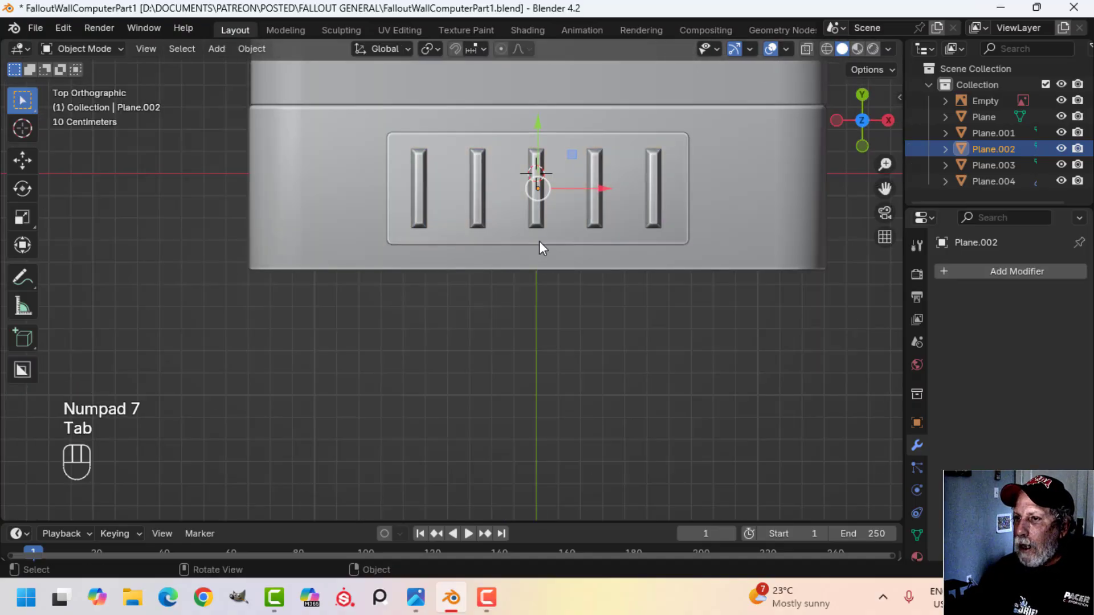
# - Snap the 3D cursor to the centre of the vent plate's geometry and return to Object Mode
pyautogui.moveTo(539, 241); pyautogui.dragTo(511, 298, button='middle')
pyautogui.hotkey('alt', 'a')
pyautogui.scroll(2, 513, 301)
pyautogui.click(532, 262)
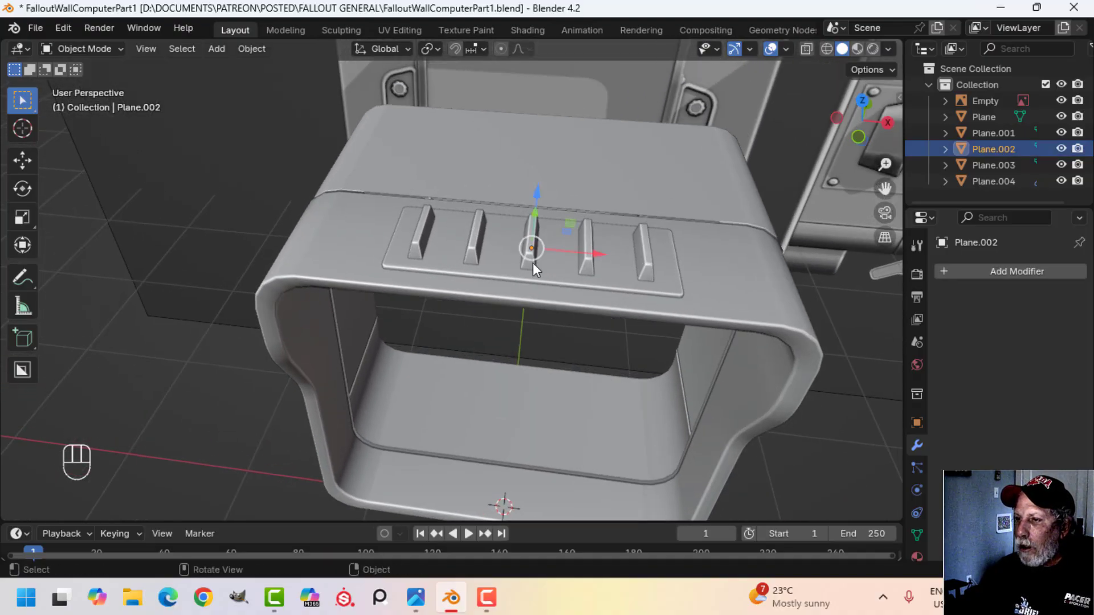
pyautogui.press('Tab')
pyautogui.press('a')
pyautogui.hotkey('shift', 's')
pyautogui.click(593, 360)
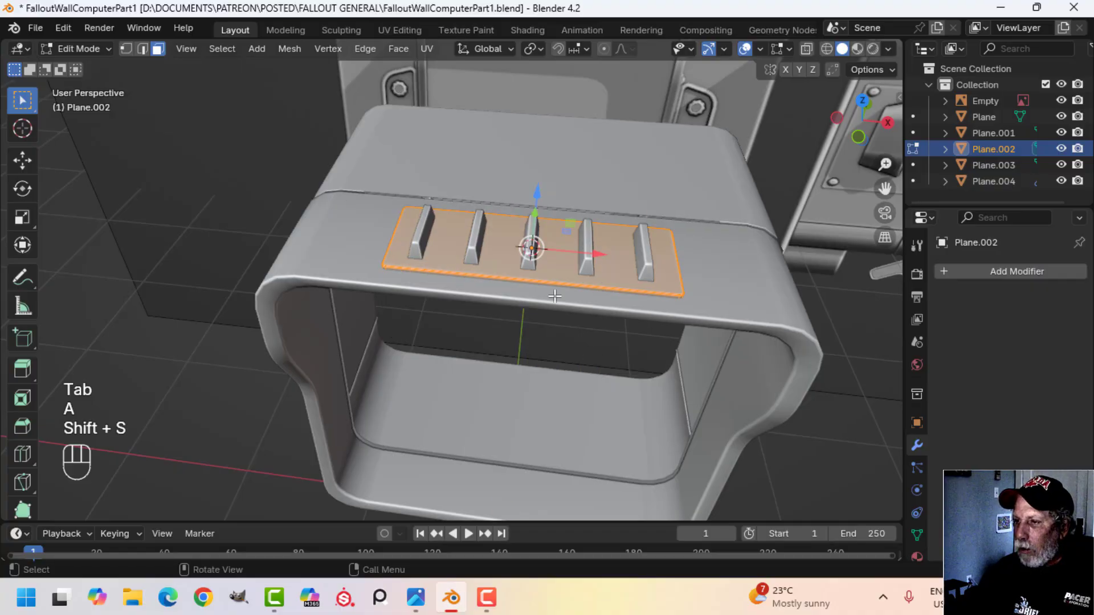
pyautogui.press('Tab')
# - Add a mesh circle with 18 vertices at the 3D cursor in top view
pyautogui.moveTo(536, 281); pyautogui.dragTo(549, 286, button='middle')
pyautogui.press('KP_7')
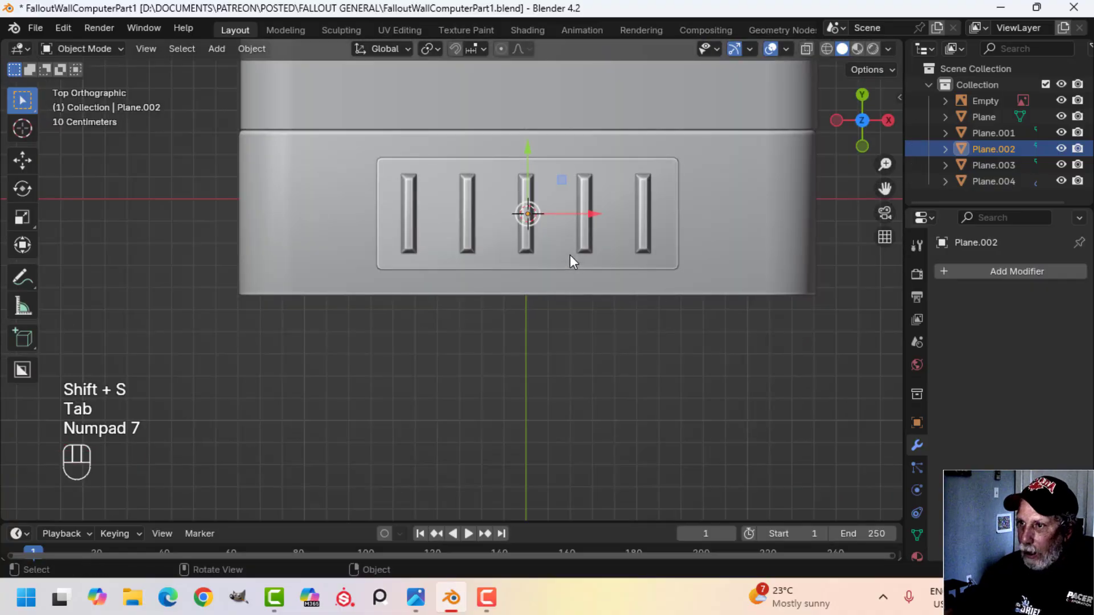
pyautogui.hotkey('shift', 'a')
pyautogui.moveTo(534, 243)
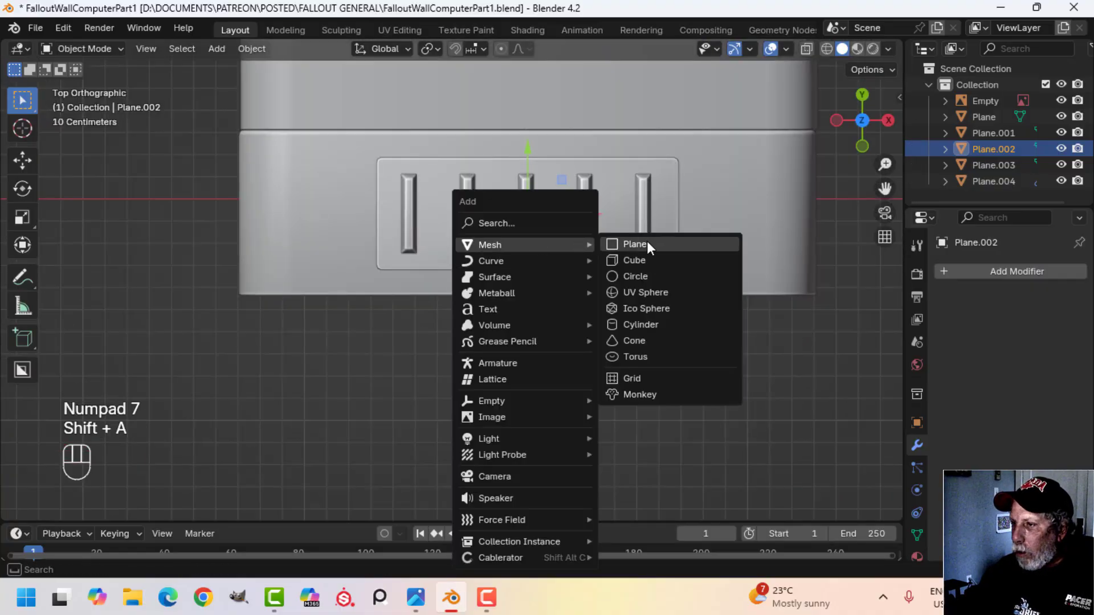
pyautogui.click(655, 275)
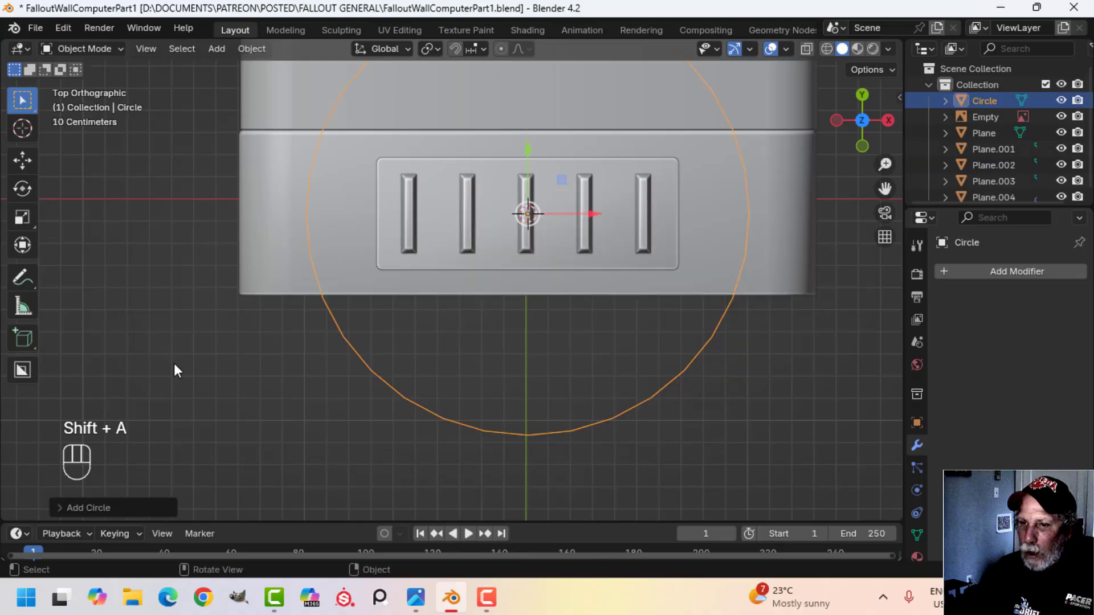
pyautogui.click(118, 508)
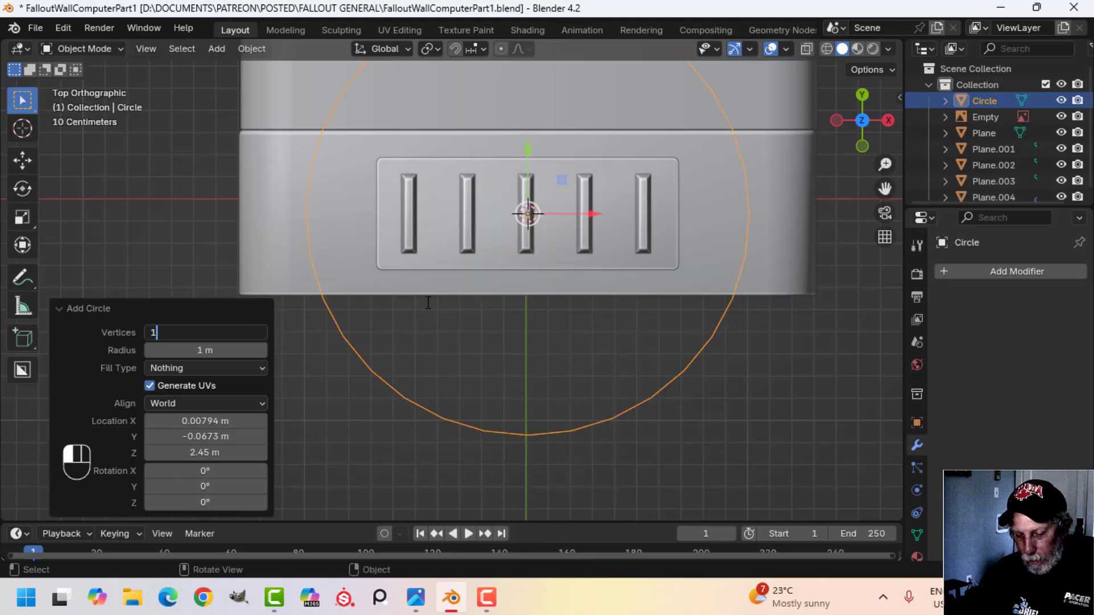
pyautogui.press('Return')
pyautogui.scroll(-2, 474, 295)
# - Scale the circle's geometry down in Edit Mode by a factor of about 0.194 and again by about 0.392
pyautogui.press('Tab')
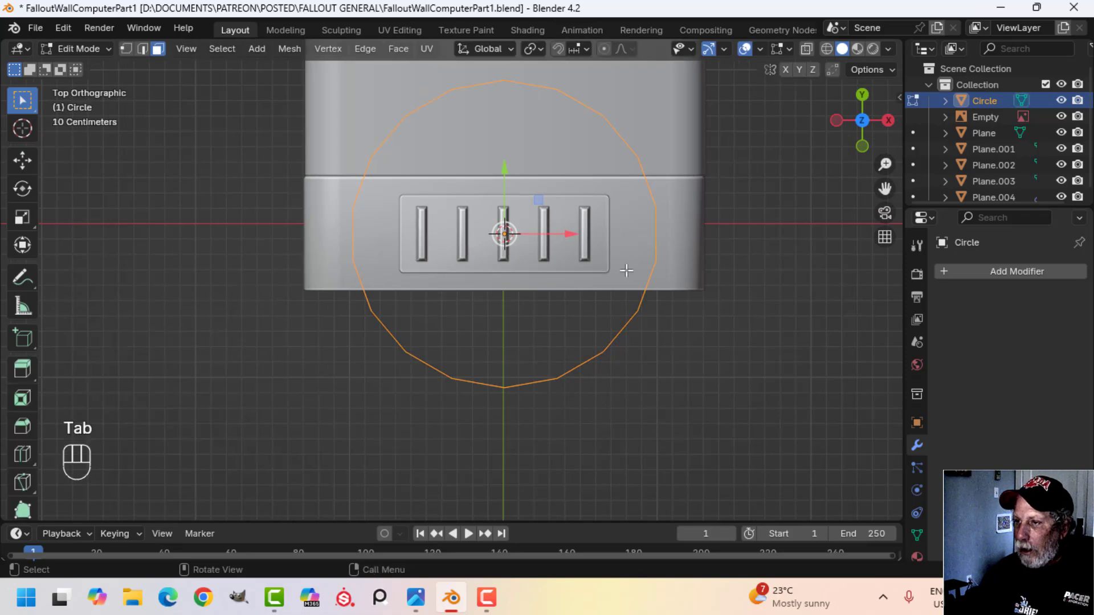
pyautogui.press('s')
pyautogui.click(555, 237)
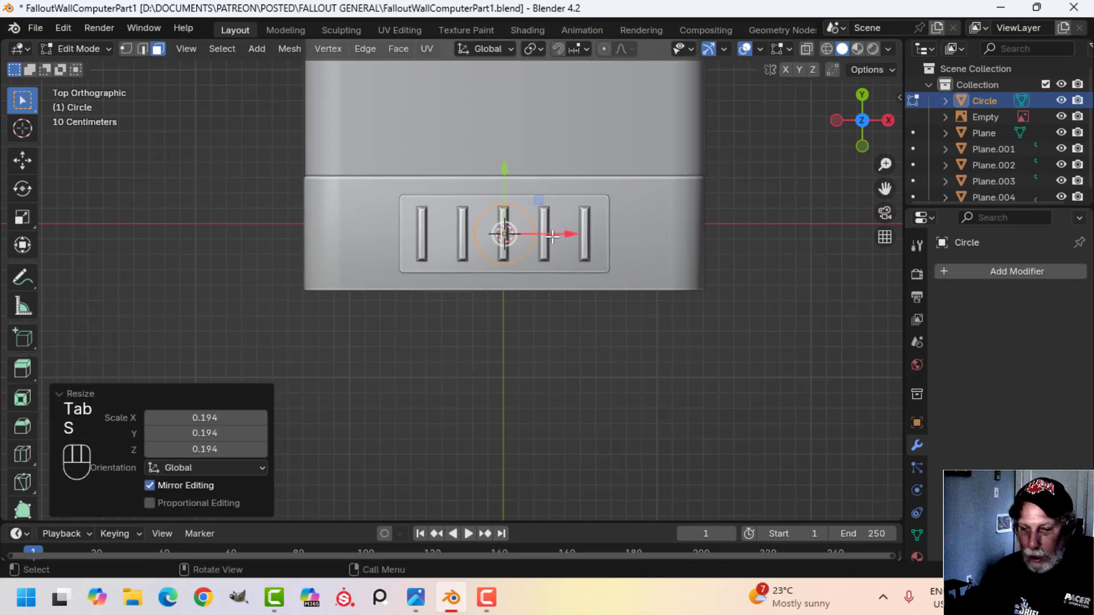
pyautogui.press('1')
pyautogui.scroll(3, 555, 211)
pyautogui.press('s')
pyautogui.click(594, 210)
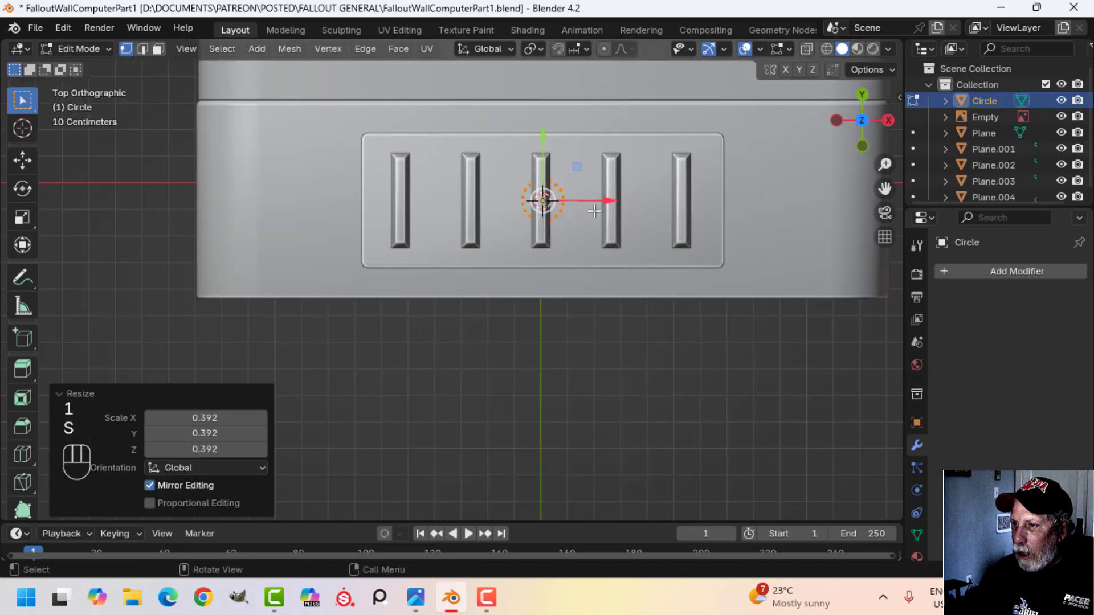
# - Move the circle into the vent plate's rear left corner beside the first slat and resize it to suit a rivet
pyautogui.press('g')
pyautogui.click(430, 162)
pyautogui.press('s')
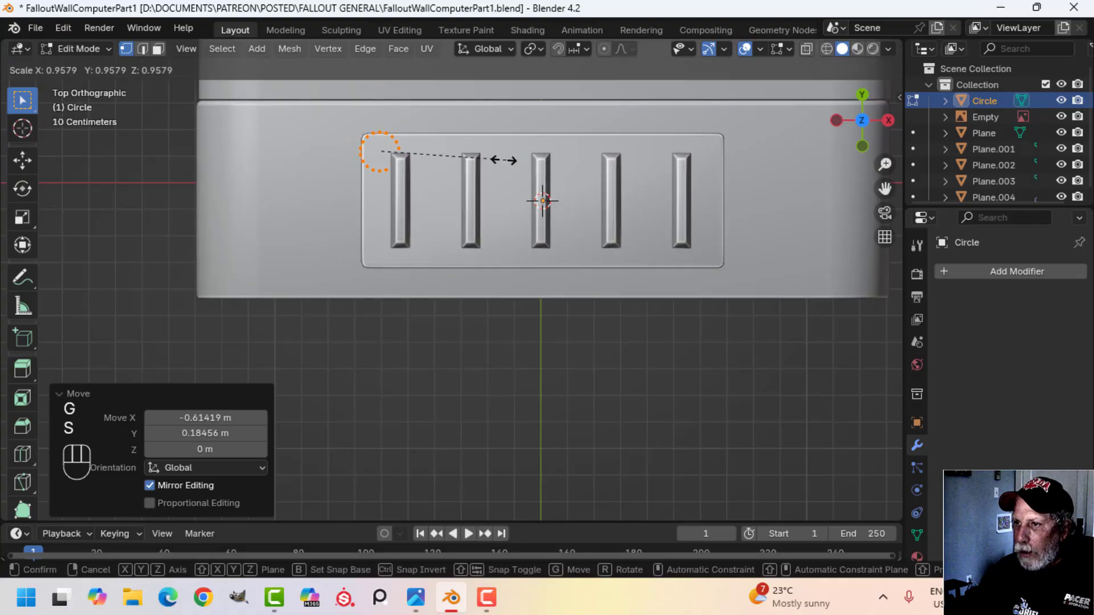
pyautogui.click(419, 172)
pyautogui.press('g')
pyautogui.click(418, 171)
pyautogui.keyDown('shift'); pyautogui.moveTo(449, 196); pyautogui.dragTo(548, 177, button='middle'); pyautogui.keyUp('shift')
pyautogui.moveTo(470, 116); pyautogui.dragTo(469, 93)
# - Fill the small corner circle with a face
pyautogui.scroll(3, 518, 129)
pyautogui.keyDown('shift'); pyautogui.moveTo(518, 129); pyautogui.dragTo(544, 348, button='middle'); pyautogui.keyUp('shift')
pyautogui.press('f')
# - Extrude the filled circle into a thin disc and delete its bottom face
pyautogui.scroll(3, 531, 234)
pyautogui.moveTo(545, 348); pyautogui.dragTo(503, 289, button='middle')
pyautogui.keyDown('shift'); pyautogui.moveTo(503, 289); pyautogui.dragTo(478, 278, button='middle'); pyautogui.keyUp('shift')
pyautogui.press('e')
pyautogui.rightClick(495, 281)
pyautogui.moveTo(449, 170); pyautogui.dragTo(451, 173)
pyautogui.press('x')
pyautogui.click(469, 239)
# - Select the whole disc and recalculate its normals to face outside
pyautogui.press('a')
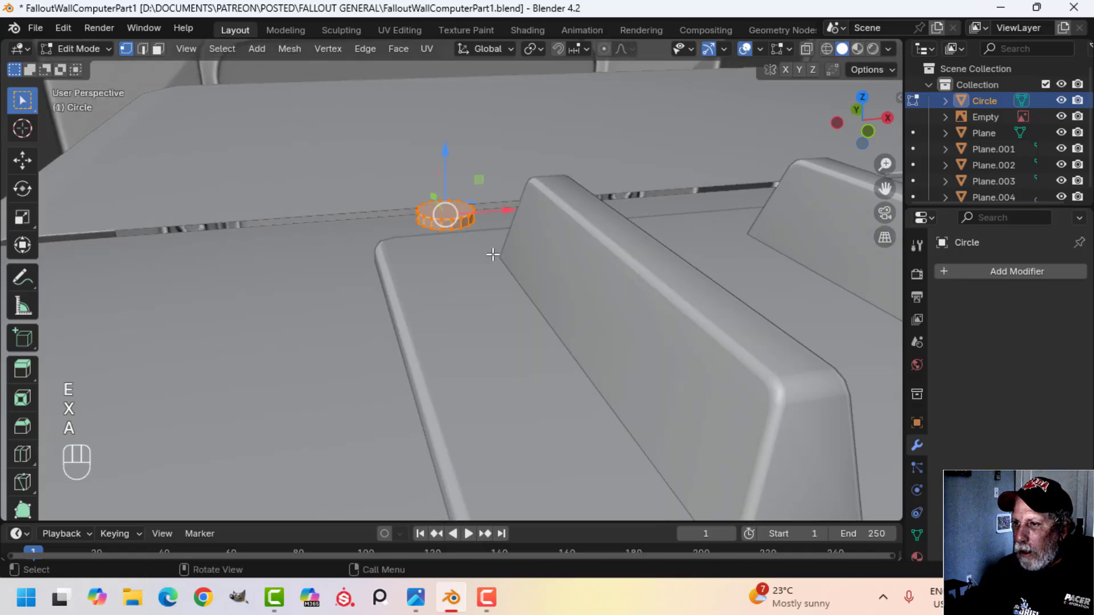
pyautogui.scroll(2, 490, 257)
pyautogui.keyDown('shift'); pyautogui.moveTo(490, 256); pyautogui.dragTo(498, 307, button='middle'); pyautogui.keyUp('shift')
pyautogui.hotkey('alt', 'space')
pyautogui.hotkey('alt', 'n')
pyautogui.click(508, 298)
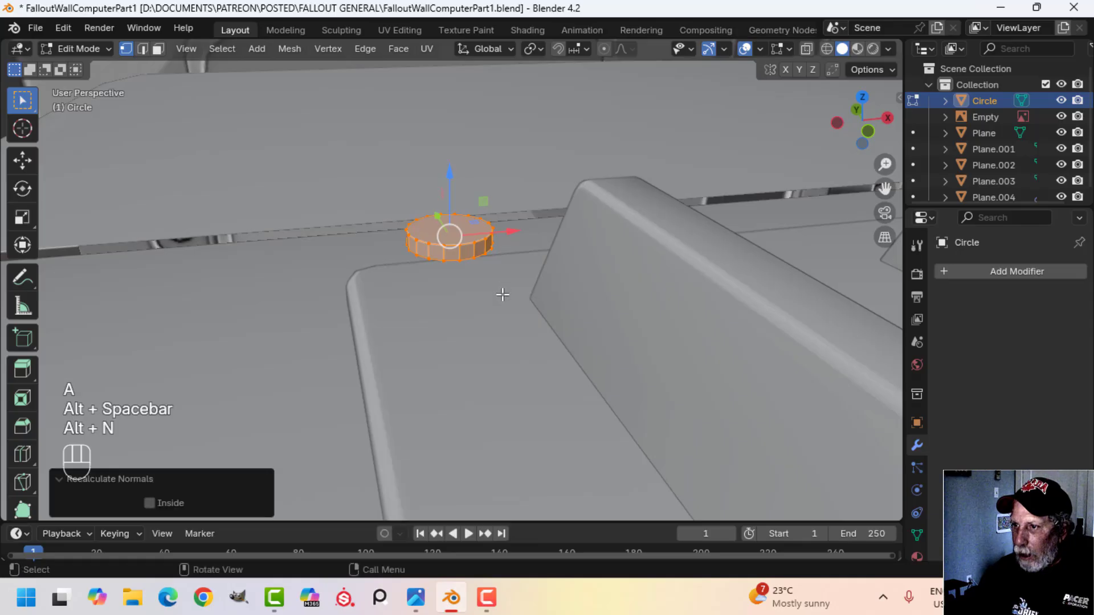
# - Bevel the disc's top edge about 0.00316 m wide with 2 segments and shade the disc smooth
pyautogui.press('3')
pyautogui.scroll(1, 545, 229)
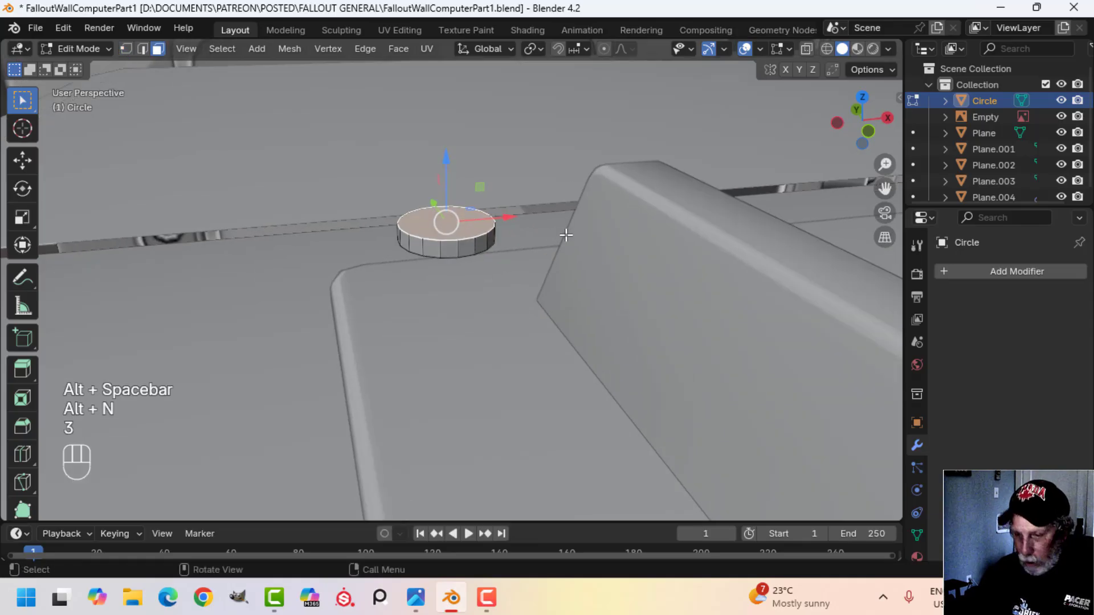
pyautogui.hotkey('ctrl', 'b')
pyautogui.click(625, 264)
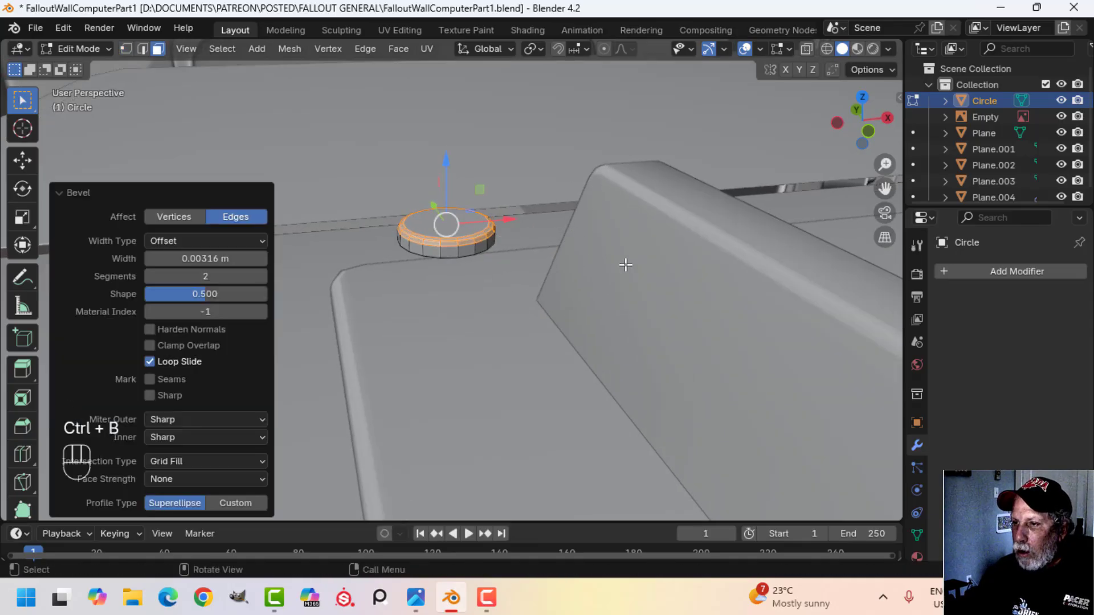
pyautogui.press('Tab')
pyautogui.rightClick(470, 218)
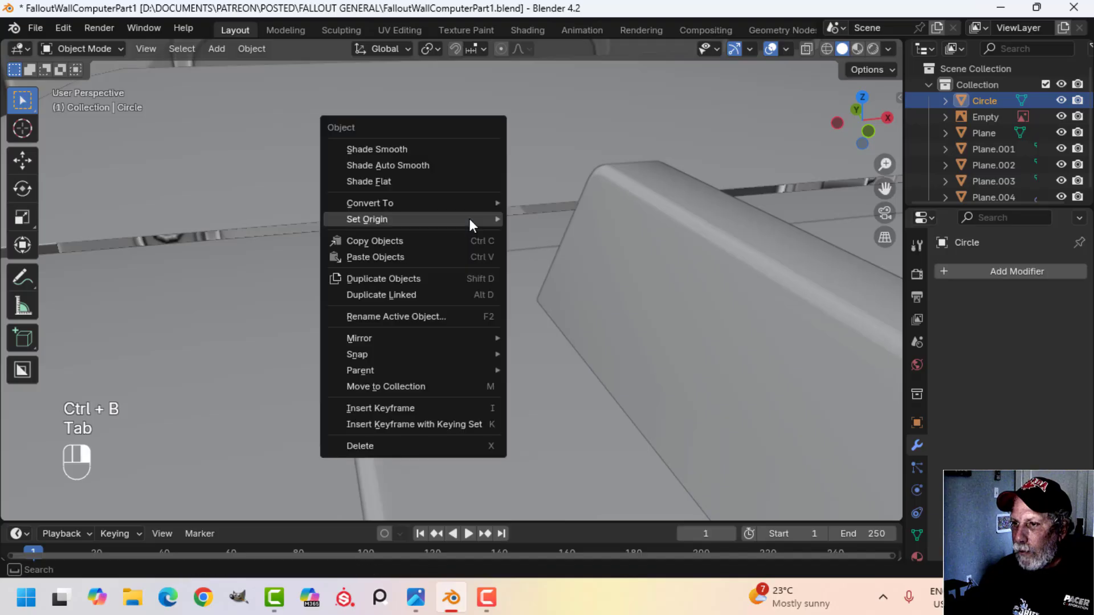
pyautogui.click(394, 148)
# - Lower the entire disc geometry about 0.042 m along Z onto the vent plate
pyautogui.press('Tab')
pyautogui.press('a')
pyautogui.moveTo(446, 170); pyautogui.dragTo(433, 243)
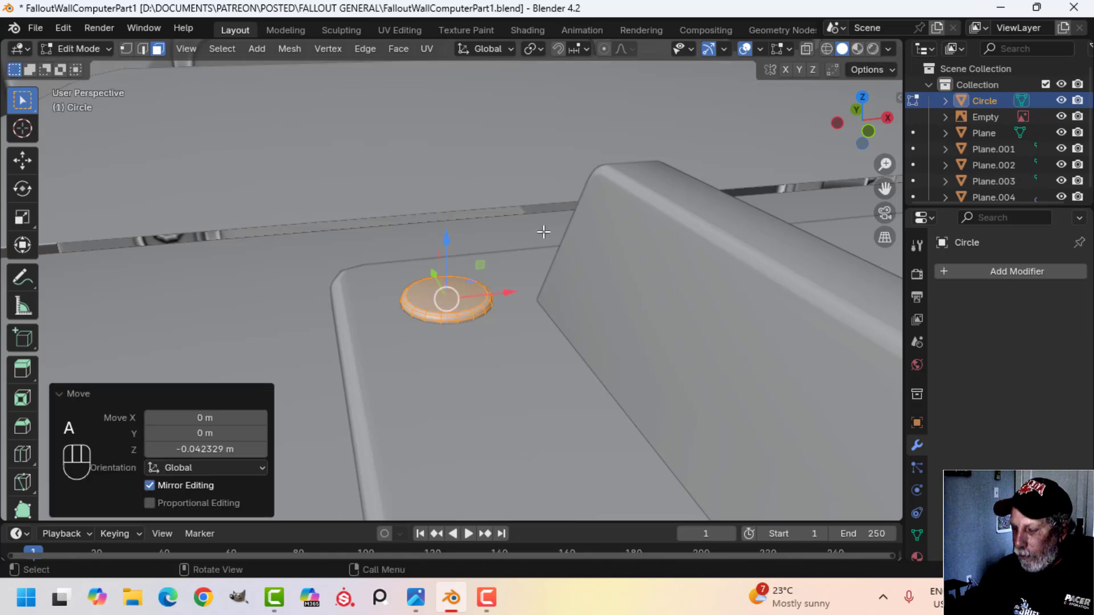
# - Nudge the disc closer to the plate's corner in top view, about -0.017 m in X and 0.023 m in Y
pyautogui.press('KP_7')
pyautogui.scroll(-6, 545, 232)
pyautogui.keyDown('shift'); pyautogui.moveTo(495, 211); pyautogui.dragTo(493, 264, button='middle'); pyautogui.keyUp('shift')
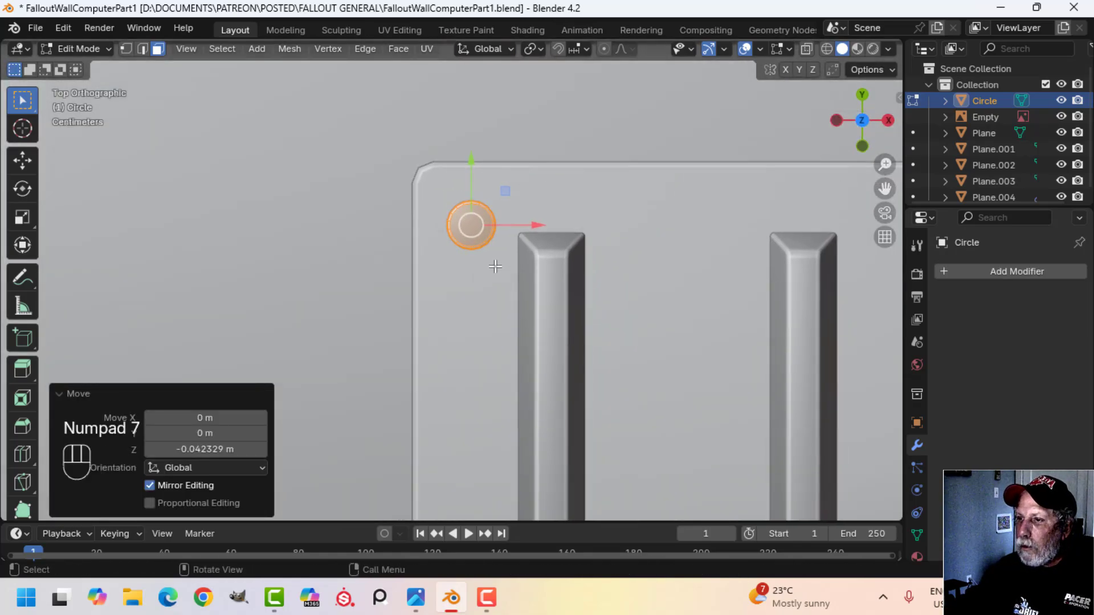
pyautogui.press('g')
pyautogui.click(476, 244)
pyautogui.scroll(-8, 476, 244)
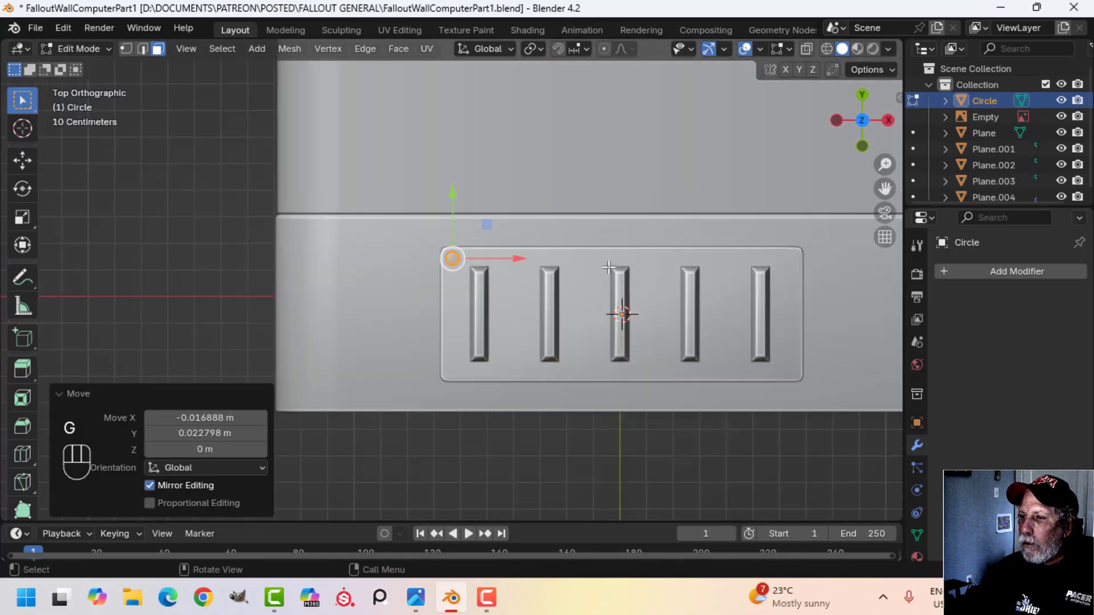
# - Add a Mirror modifier to the small round bolt in the corner of the ribbed top plate
pyautogui.keyDown('shift'); pyautogui.moveTo(621, 296); pyautogui.dragTo(512, 226, button='middle'); pyautogui.keyUp('shift')
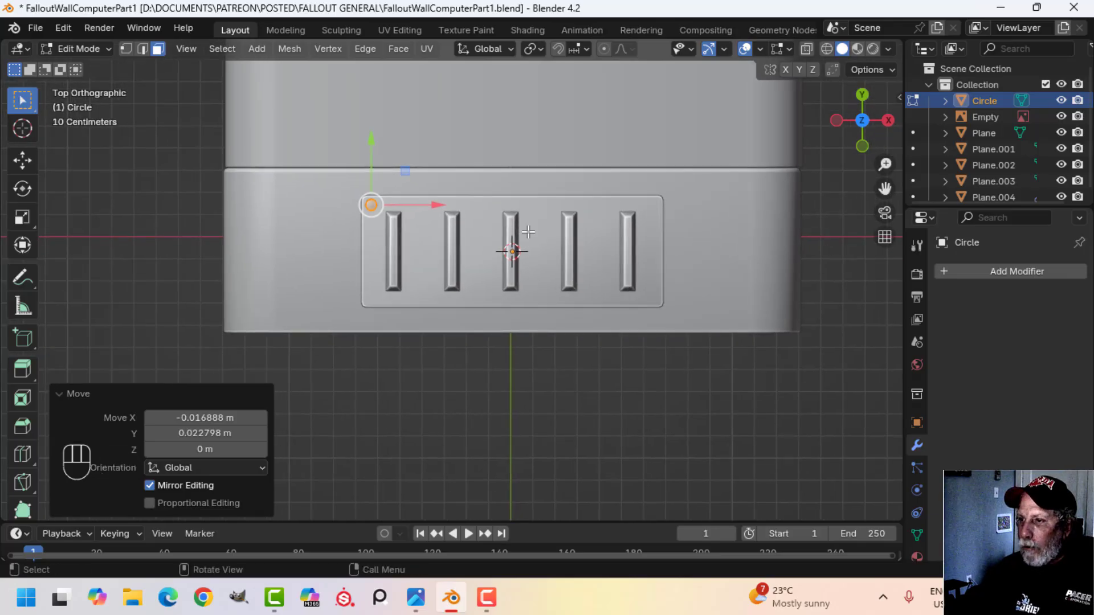
pyautogui.press('Tab')
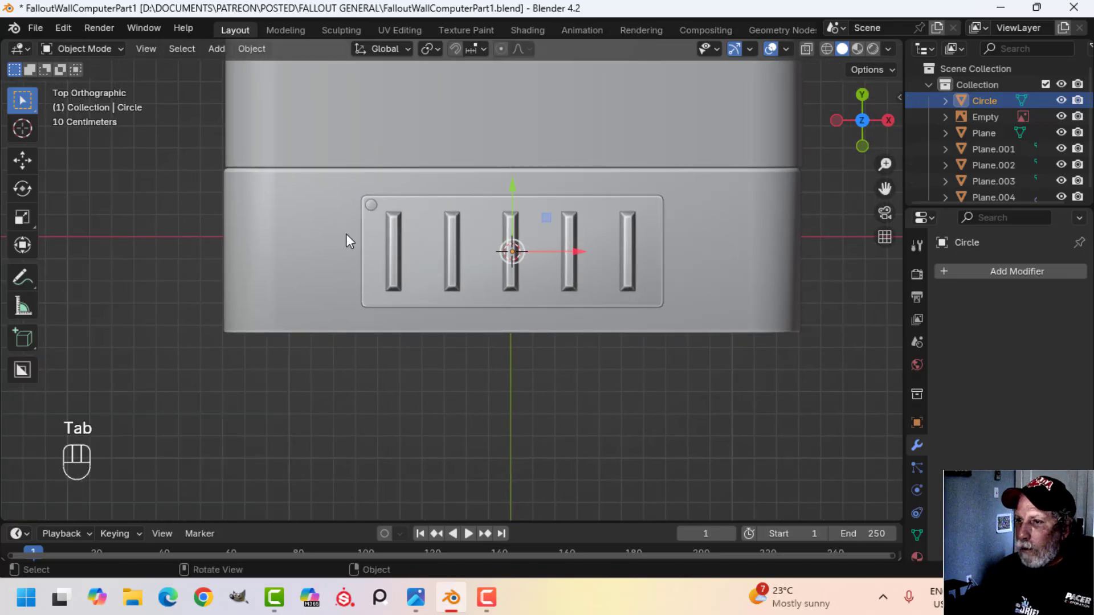
pyautogui.click(968, 268)
pyautogui.moveTo(955, 269)
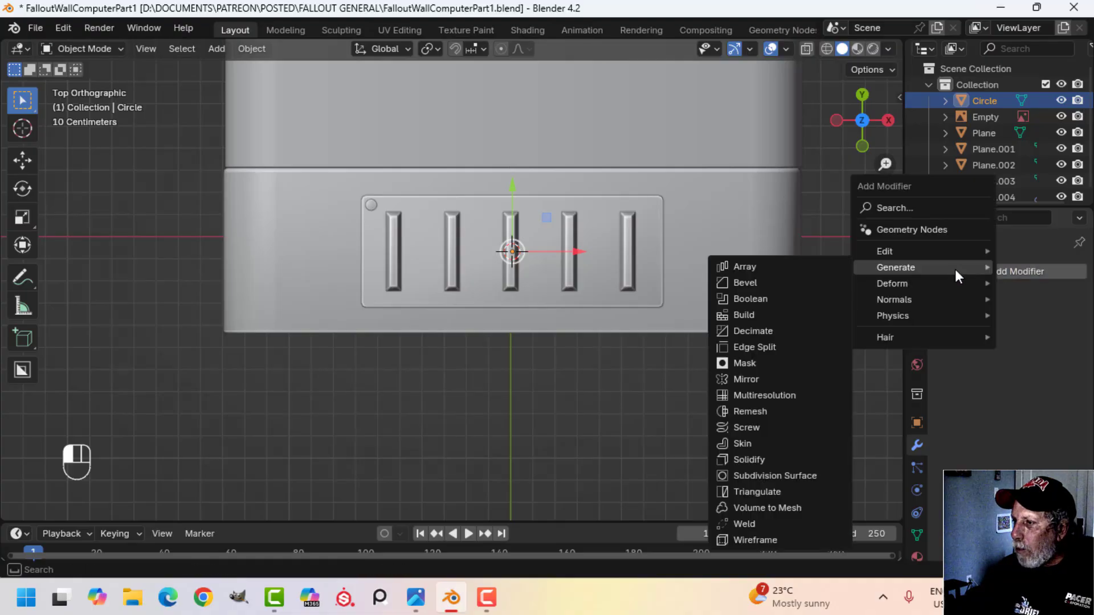
pyautogui.click(765, 378)
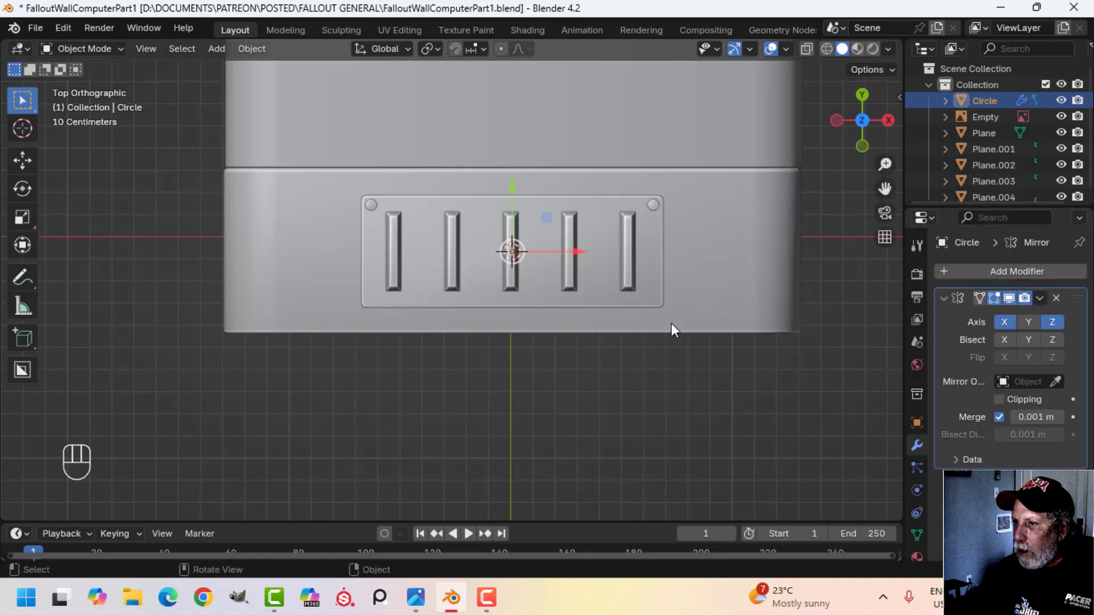
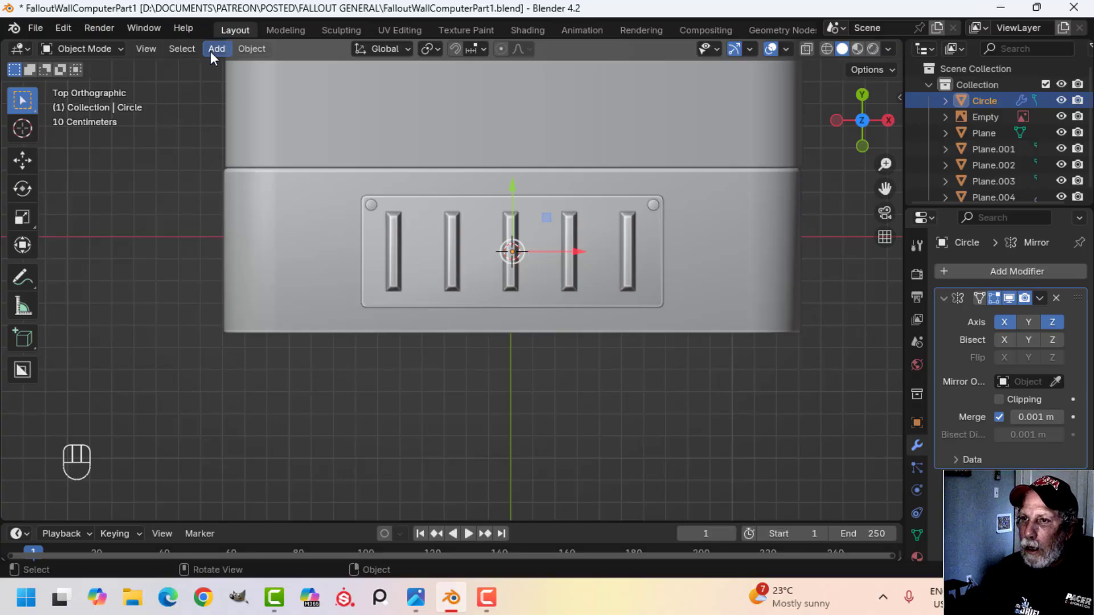
# - Set the bolt's origin to the 3D cursor and mirror it across the X and Y axes instead of Z
pyautogui.click(239, 48)
pyautogui.moveTo(261, 80)
pyautogui.click(453, 115)
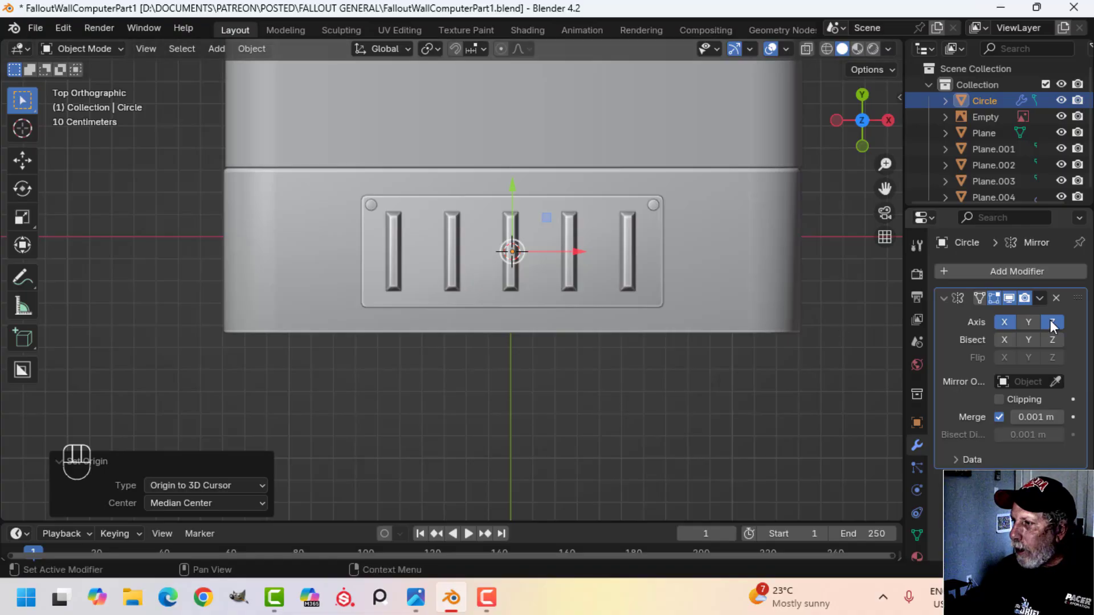
pyautogui.moveTo(746, 331); pyautogui.dragTo(490, 255, button='middle')
pyautogui.hotkey('alt', 'a')
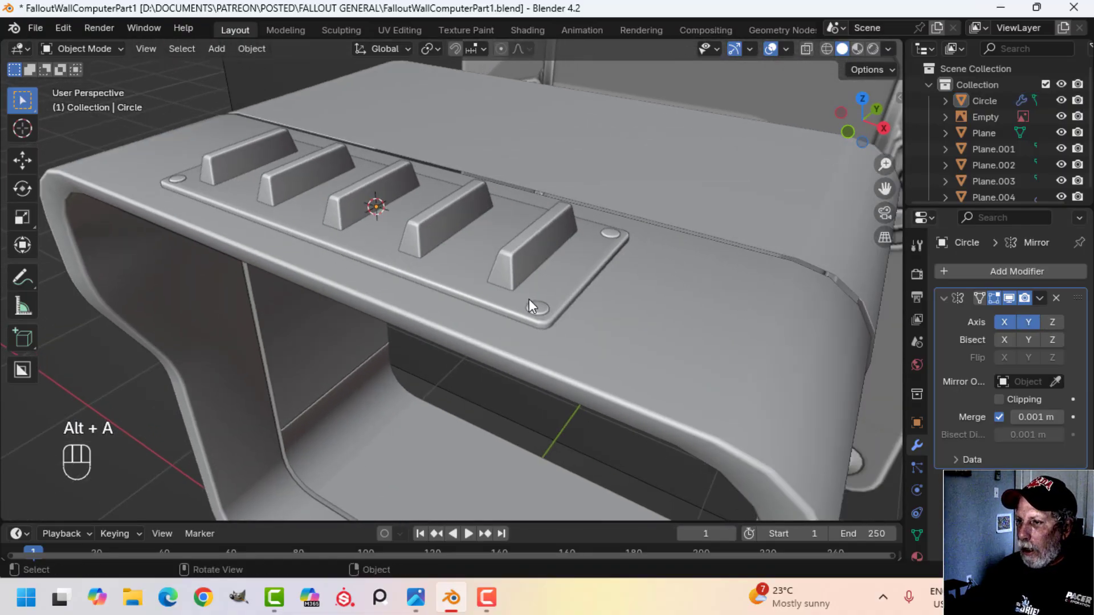
# - Apply the bolts' Mirror modifier and join the four bolts to the plate beneath them
pyautogui.click(538, 311)
pyautogui.click(1044, 299)
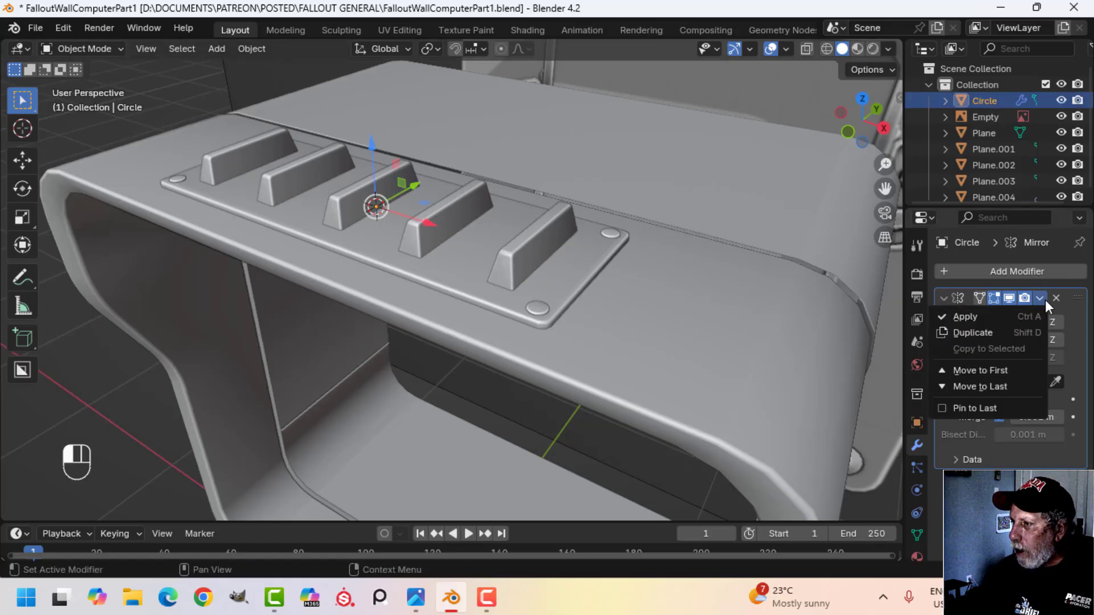
pyautogui.click(1004, 314)
pyautogui.keyDown('shift'); pyautogui.click(580, 260); pyautogui.keyUp('shift')
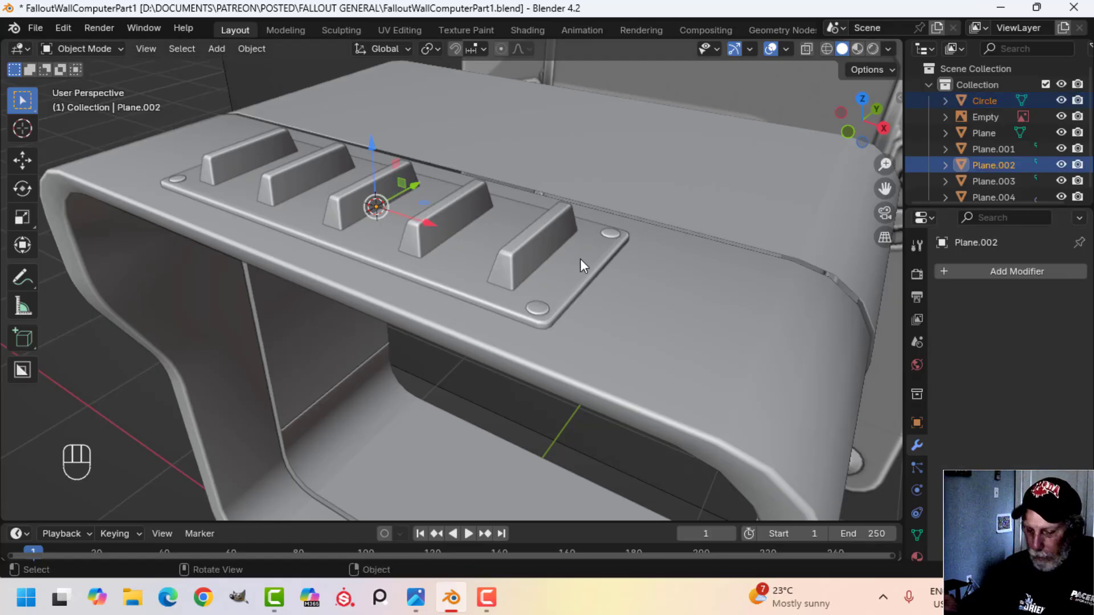
pyautogui.hotkey('ctrl', 'j')
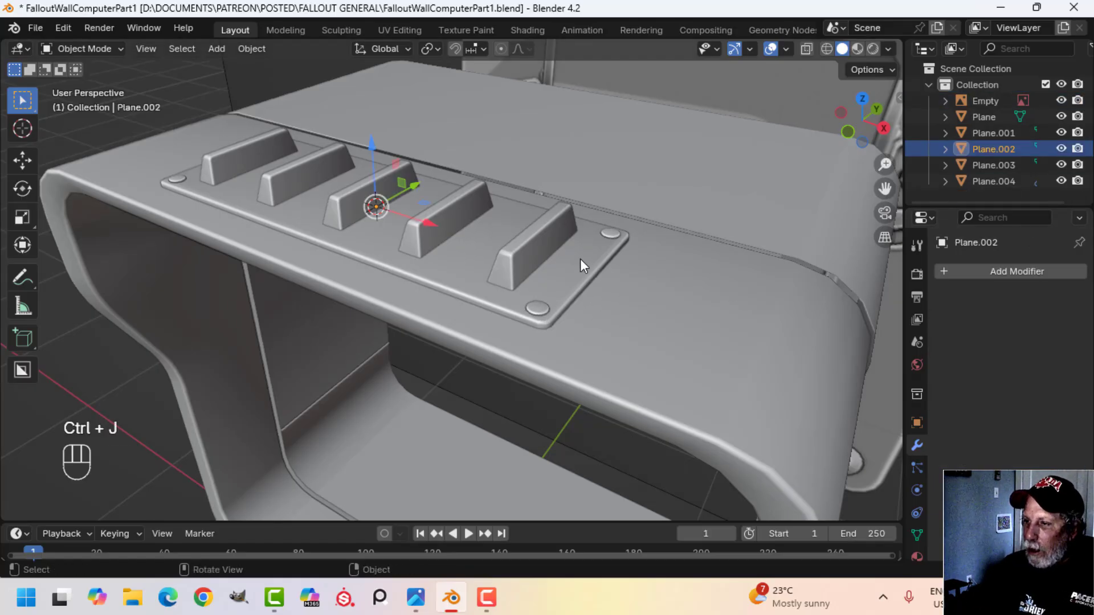
# - Apply the ribs' Array modifier and join the ribs to the bolted plate
pyautogui.click(540, 247)
pyautogui.click(1040, 297)
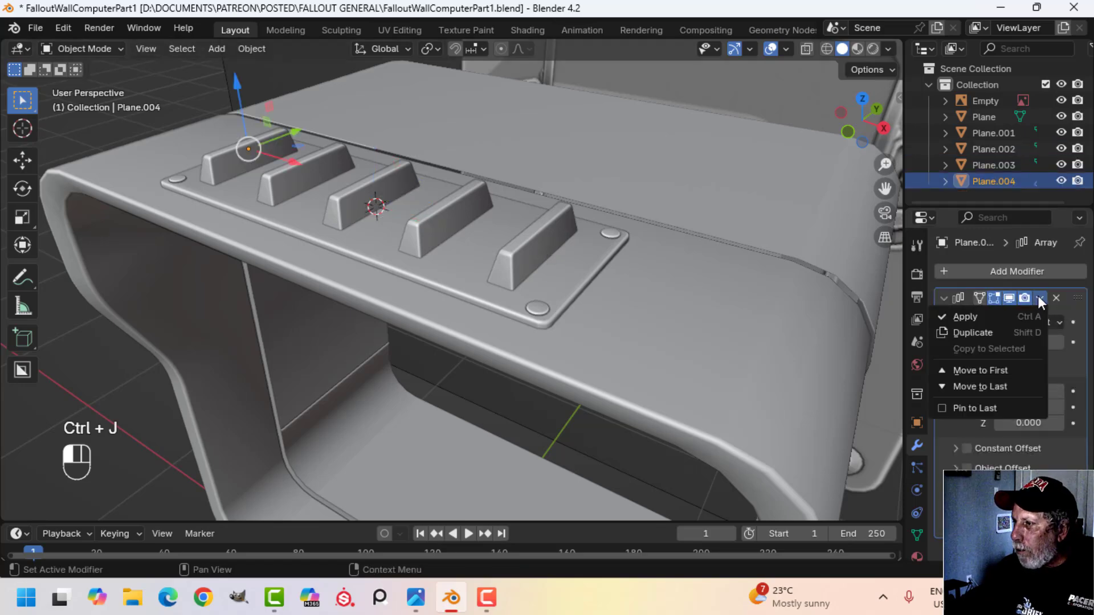
pyautogui.click(999, 319)
pyautogui.keyDown('shift'); pyautogui.click(587, 262); pyautogui.keyUp('shift')
pyautogui.hotkey('ctrl', 'j')
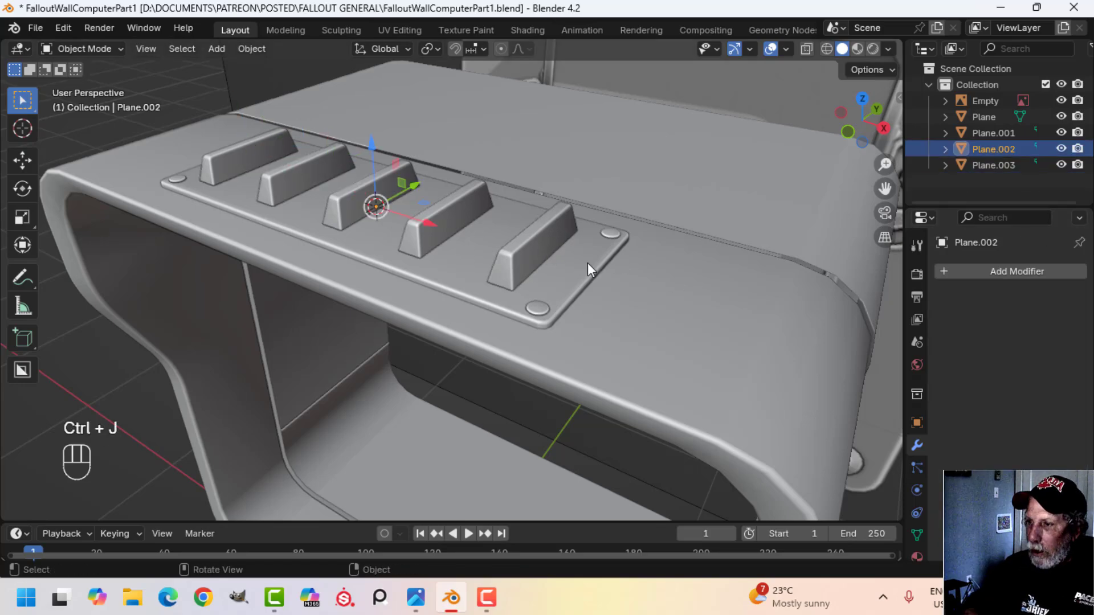
# - Recalculate all normals of the joined ribbed plate to the outside
pyautogui.press('Tab')
pyautogui.hotkey('alt', 'n')
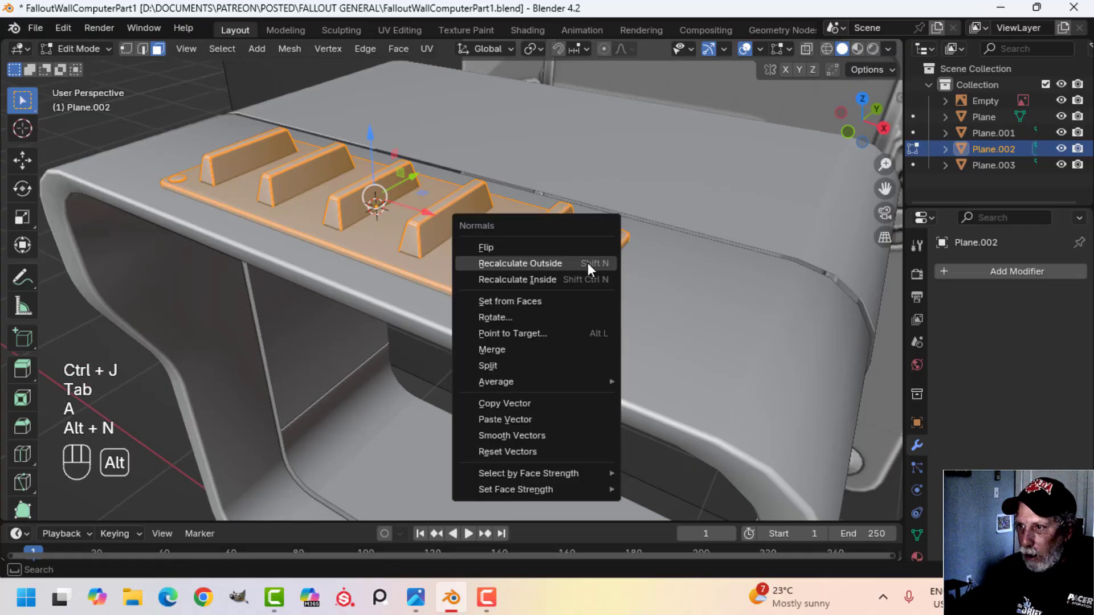
pyautogui.click(587, 263)
pyautogui.press('Tab')
pyautogui.hotkey('alt', 'a')
# - Enable the Outline Selected viewport overlay so that selected objects are outlined
pyautogui.moveTo(576, 263); pyautogui.dragTo(565, 213, button='middle')
pyautogui.click(566, 213)
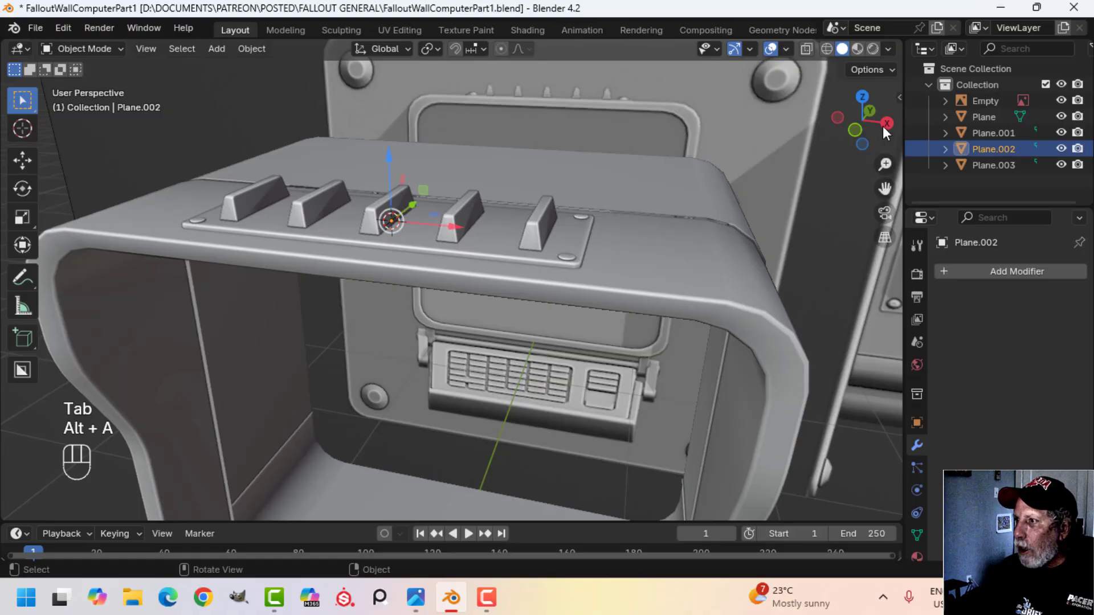
pyautogui.click(887, 49)
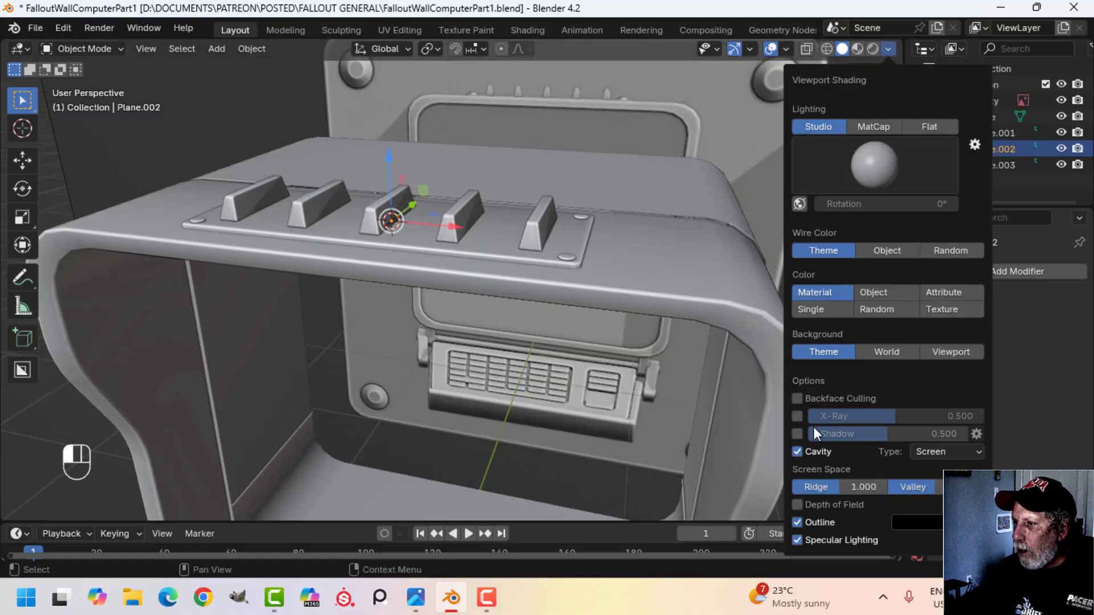
pyautogui.moveTo(802, 434)
pyautogui.mouseDown(button='middle')
pyautogui.moveTo(685, 251)
pyautogui.moveTo(593, 176)
pyautogui.moveTo(567, 168)
pyautogui.mouseUp(button='middle')
pyautogui.scroll(-1, 682, 253)
pyautogui.moveTo(567, 168); pyautogui.dragTo(633, 168, button='middle')
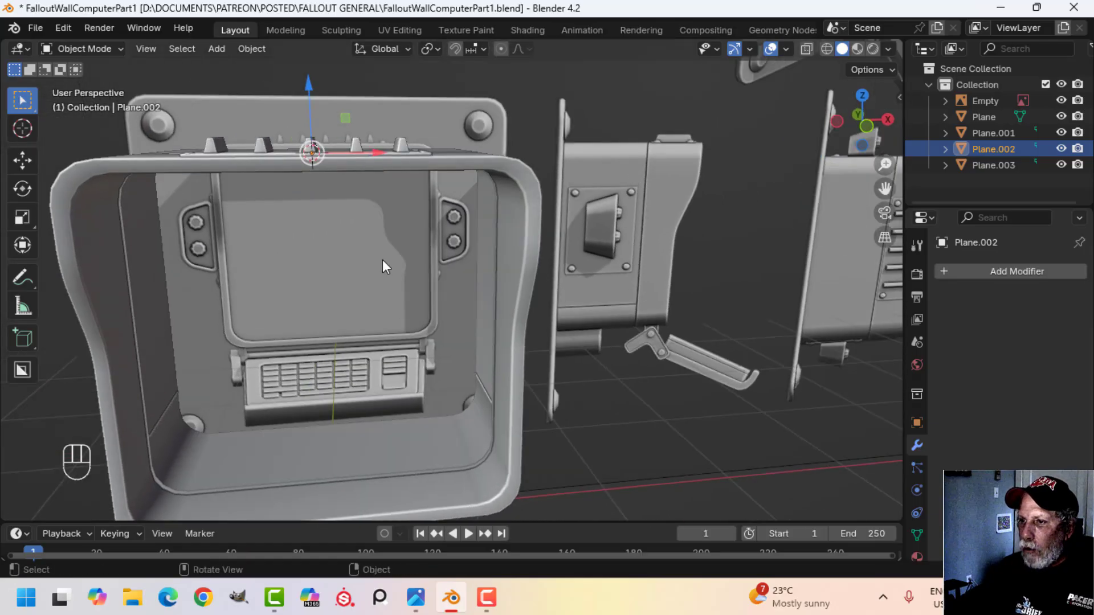
pyautogui.scroll(-1, 394, 259)
pyautogui.moveTo(394, 258); pyautogui.dragTo(683, 122, button='middle')
pyautogui.scroll(2, 533, 317)
pyautogui.hotkey('alt', 'a')
pyautogui.click(786, 49)
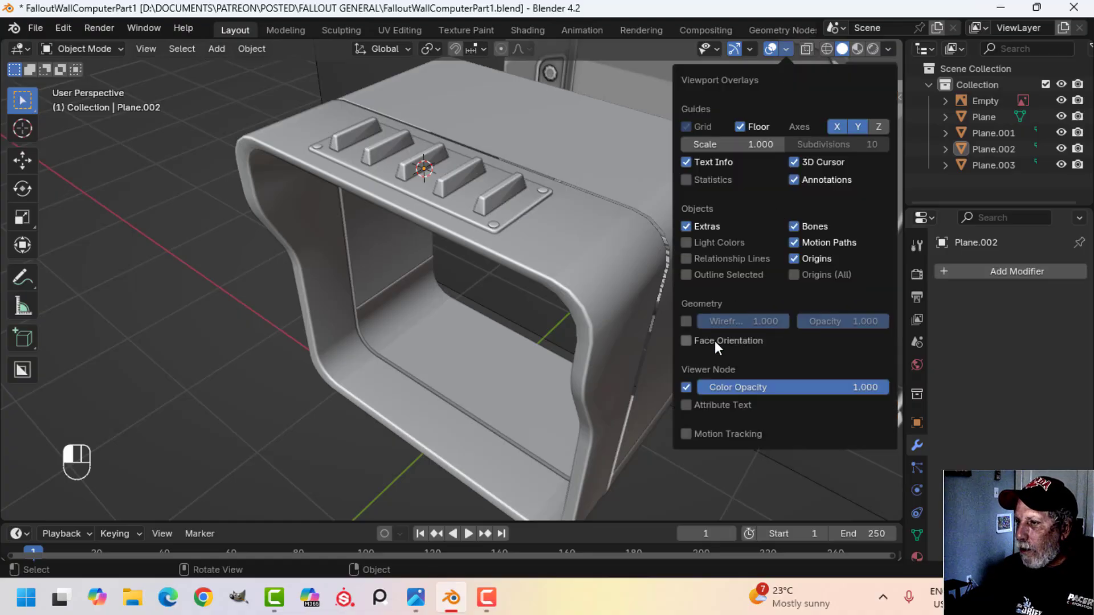
pyautogui.click(686, 275)
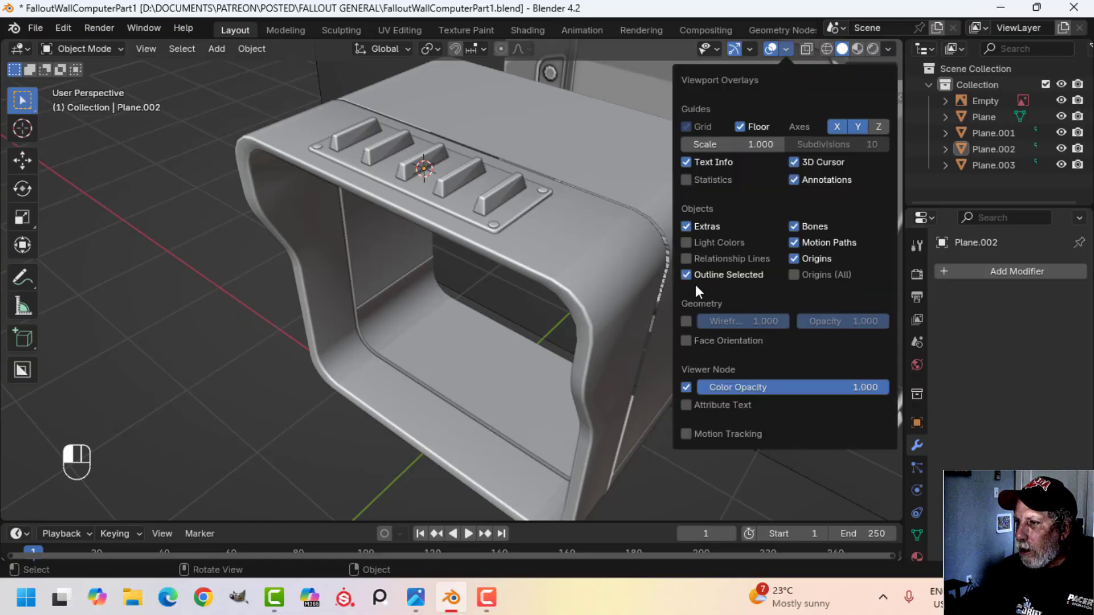
# - Check the face orientation of the casing and ribbed plate with the Face Orientation overlay, turning it off again
pyautogui.click(704, 340)
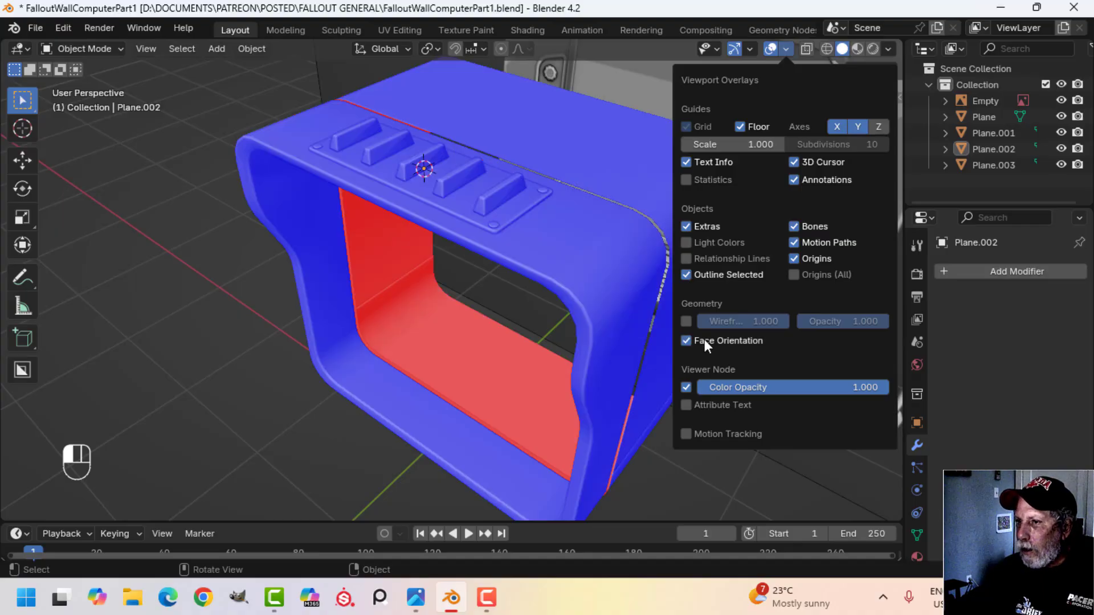
pyautogui.click(704, 340)
pyautogui.moveTo(570, 274); pyautogui.dragTo(517, 251, button='middle')
pyautogui.click(490, 224)
pyautogui.hotkey('alt', 'a')
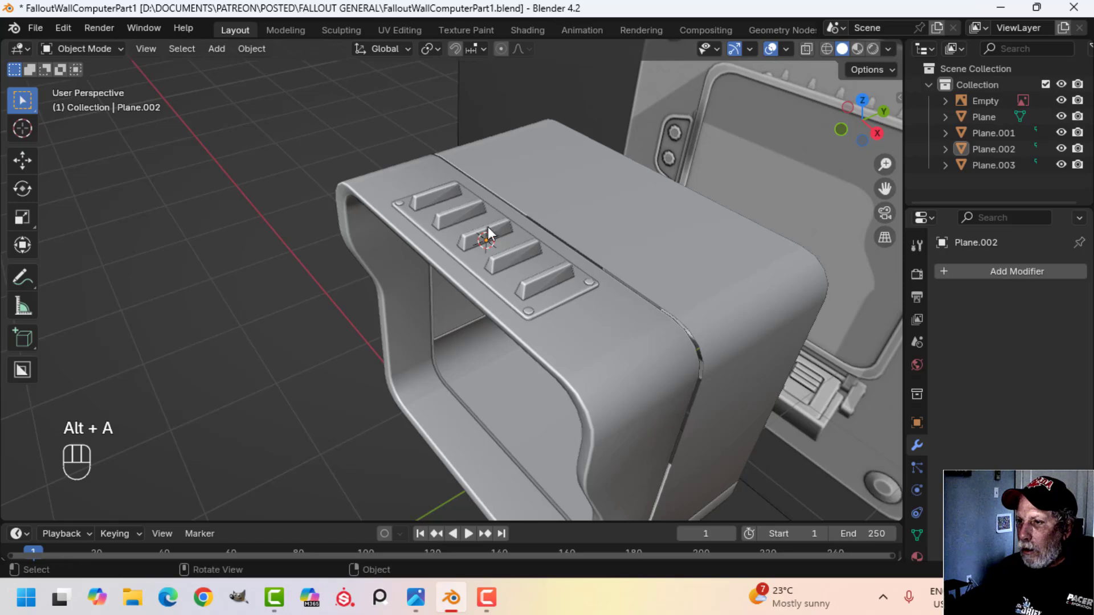
# - Add a Weighted Normal modifier to the joined ribbed plate
pyautogui.moveTo(456, 228); pyautogui.dragTo(473, 255, button='middle')
pyautogui.scroll(3, 450, 237)
pyautogui.click(413, 237)
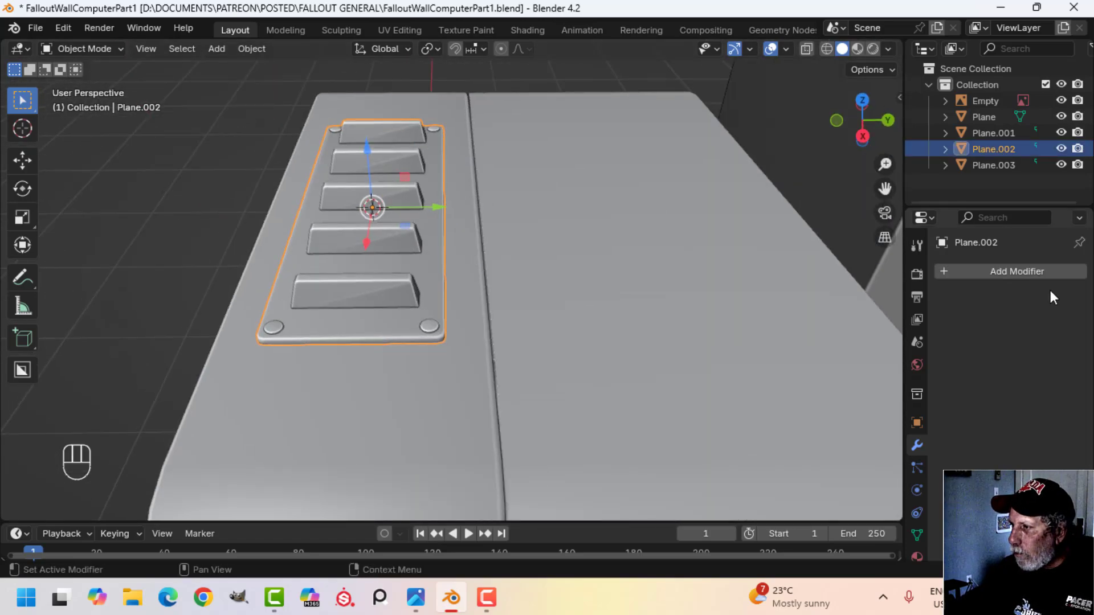
pyautogui.click(1017, 272)
pyautogui.moveTo(944, 299)
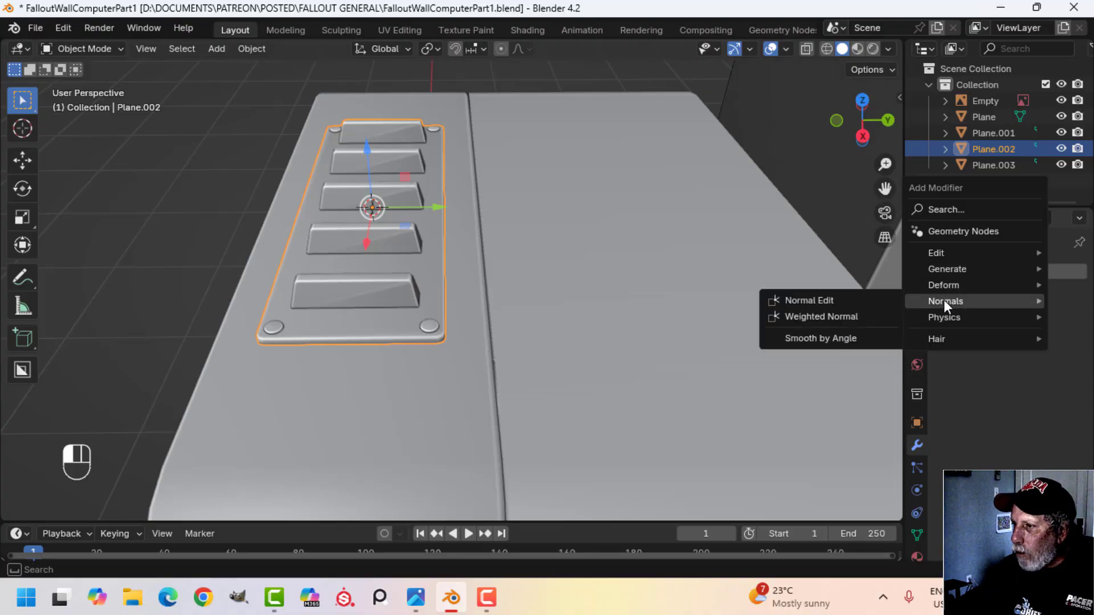
pyautogui.click(845, 316)
pyautogui.scroll(4, 354, 262)
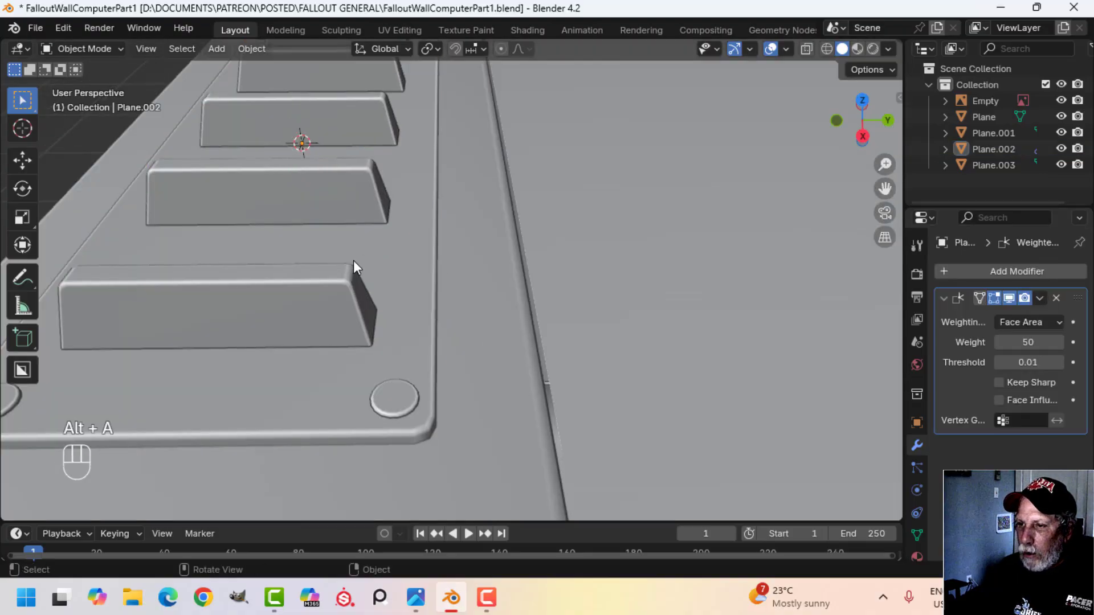
# - Inspect the plate's shading and save the file
pyautogui.moveTo(353, 262); pyautogui.dragTo(573, 262, button='middle')
pyautogui.scroll(-4, 573, 262)
pyautogui.keyDown('shift'); pyautogui.moveTo(647, 242); pyautogui.dragTo(545, 237, button='middle'); pyautogui.keyUp('shift')
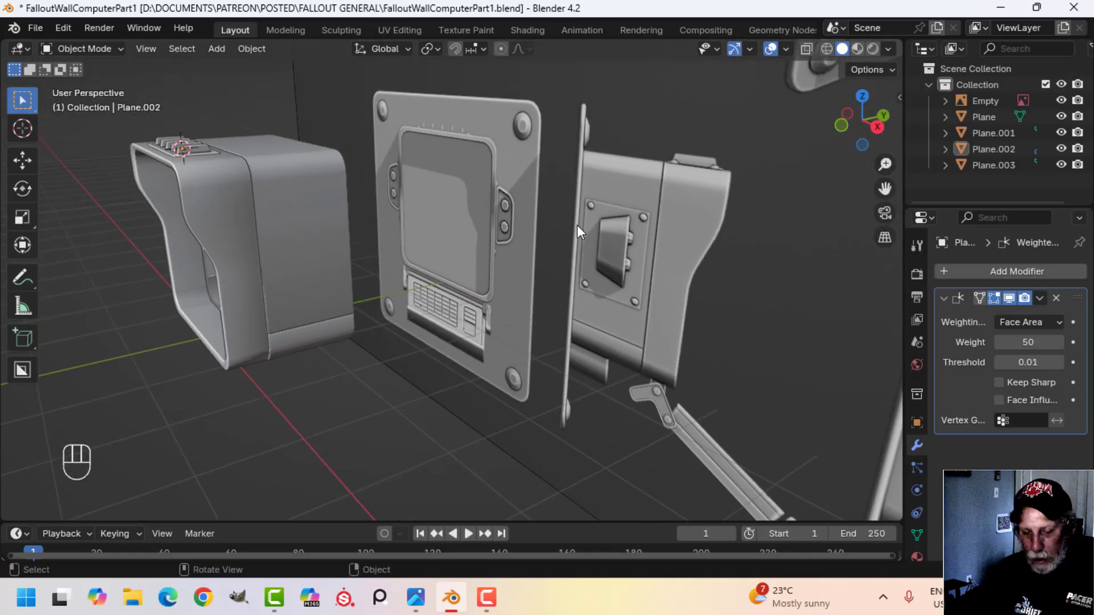
pyautogui.hotkey('ctrl', 's')
# - Examine the side control panel in the reference images and compare it with the casing's side
pyautogui.keyDown('shift'); pyautogui.moveTo(450, 226); pyautogui.dragTo(507, 239, button='middle'); pyautogui.keyUp('shift')
pyautogui.scroll(1, 509, 239)
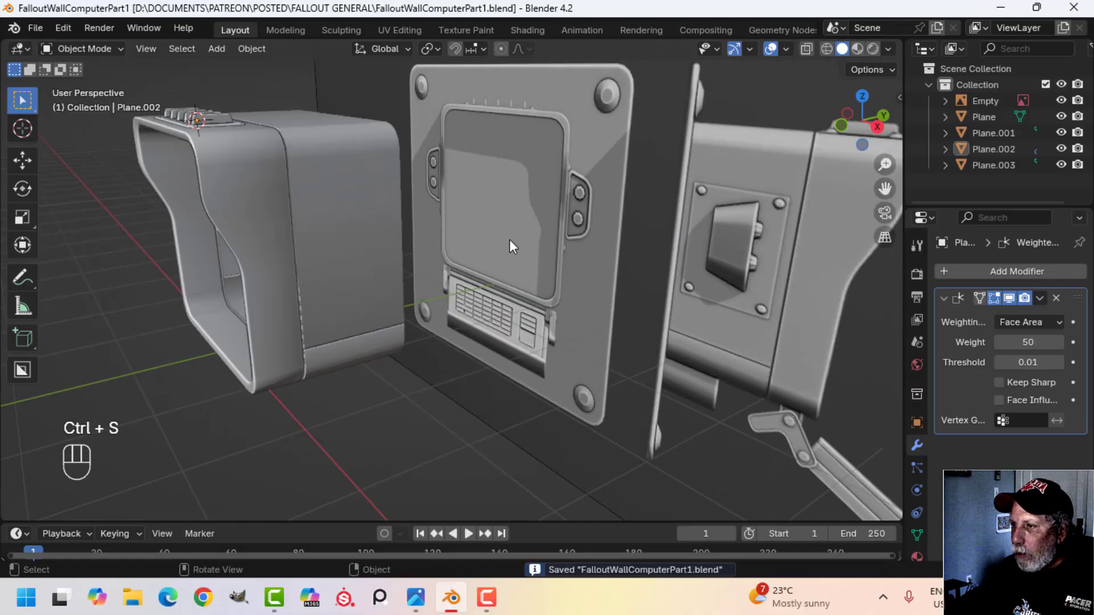
pyautogui.keyDown('shift'); pyautogui.moveTo(727, 268); pyautogui.dragTo(709, 243, button='middle'); pyautogui.keyUp('shift')
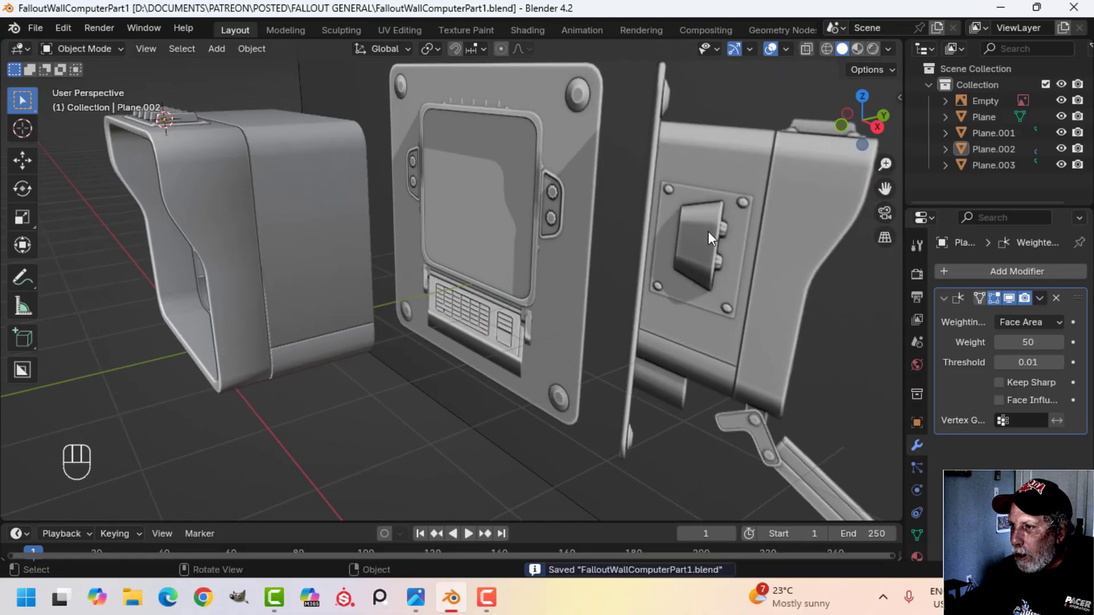
pyautogui.scroll(-4, 709, 232)
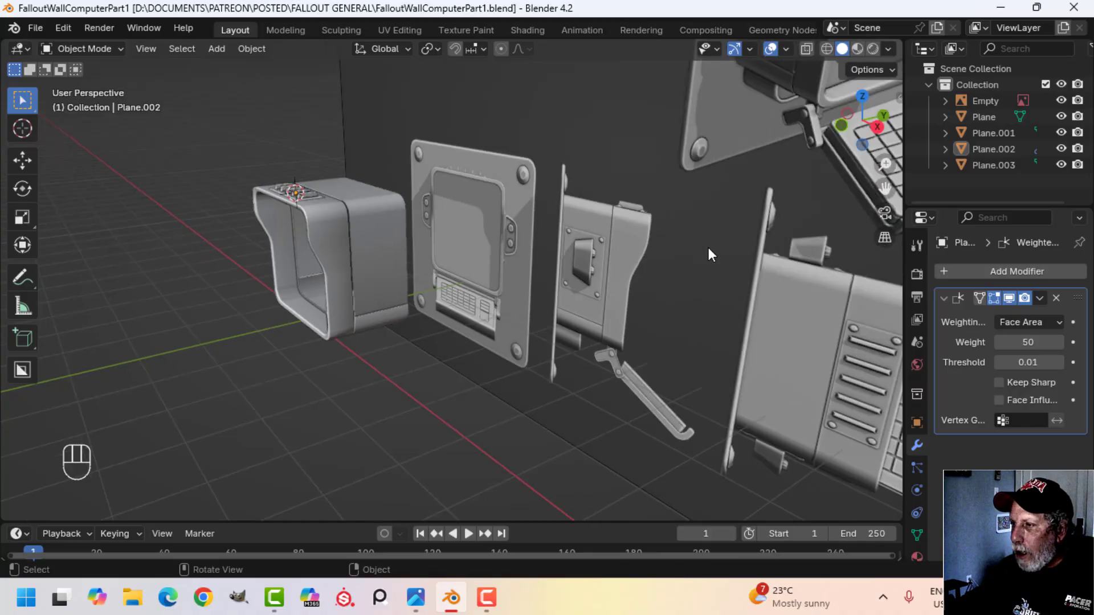
pyautogui.keyDown('shift'); pyautogui.moveTo(710, 251); pyautogui.dragTo(720, 153, button='middle'); pyautogui.keyUp('shift')
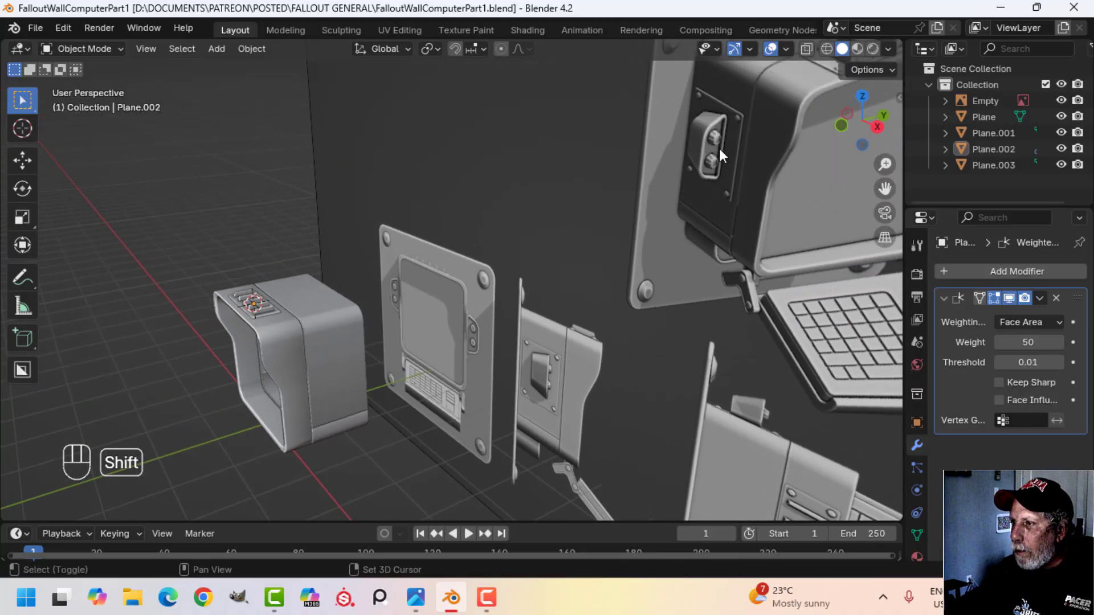
pyautogui.scroll(1, 371, 282)
pyautogui.keyDown('shift'); pyautogui.moveTo(372, 283); pyautogui.dragTo(507, 239, button='middle'); pyautogui.keyUp('shift')
pyautogui.moveTo(508, 239); pyautogui.dragTo(455, 203, button='middle')
# - Duplicate the large side face of the rear casing section in place and scale the copy to about 0.705
pyautogui.click(378, 251)
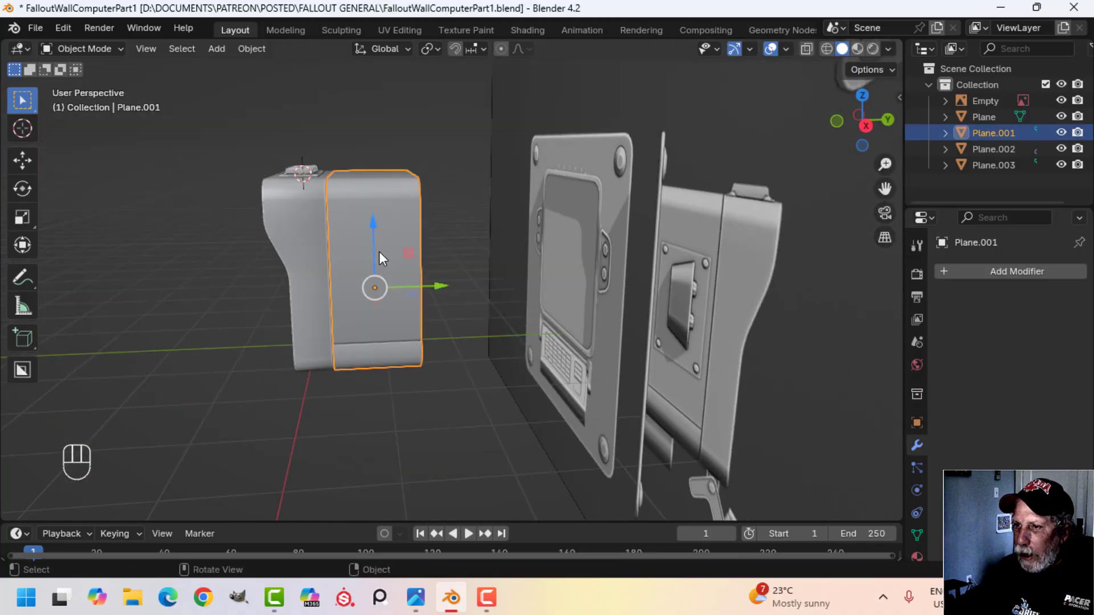
pyautogui.press('Tab')
pyautogui.scroll(2, 391, 263)
pyautogui.hotkey('alt', 'a')
pyautogui.press('3')
pyautogui.click(383, 260)
pyautogui.moveTo(383, 260); pyautogui.dragTo(624, 229, button='middle')
pyautogui.hotkey('shift', 'd')
pyautogui.rightClick(623, 230)
pyautogui.press('s')
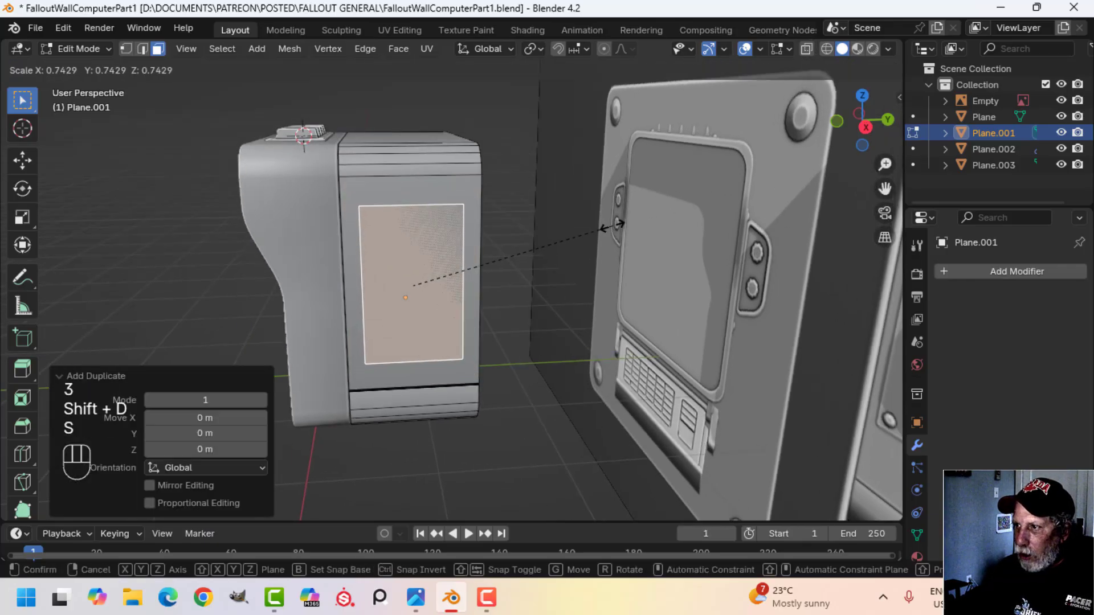
pyautogui.click(608, 223)
# - Scale the duplicated side face to about 1.127 along Y and about 0.81 along Z
pyautogui.scroll(-1, 844, 319)
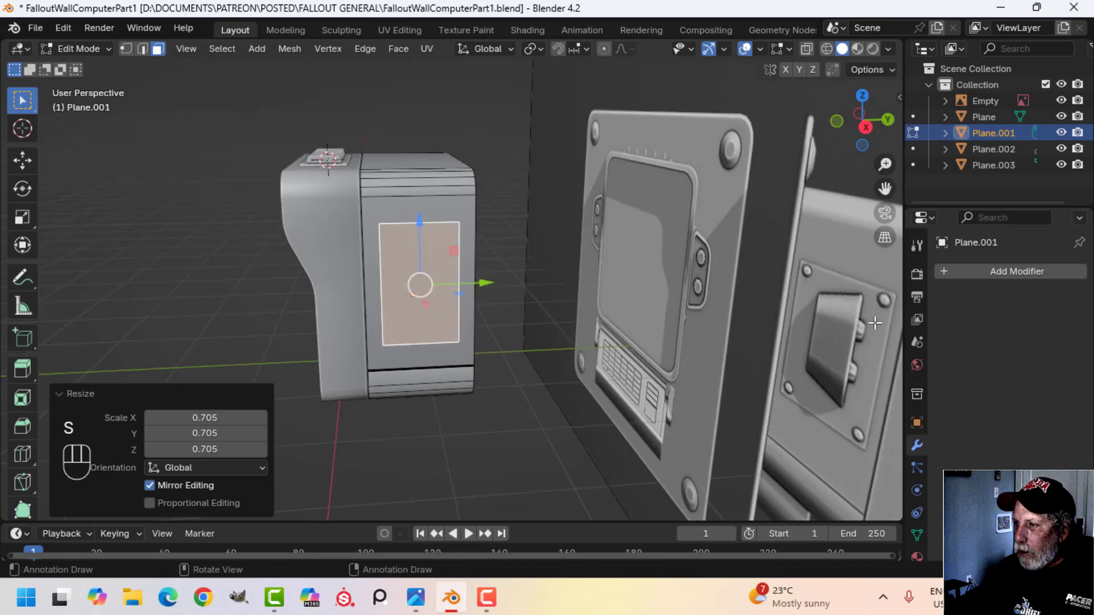
pyautogui.keyDown('shift'); pyautogui.moveTo(841, 322); pyautogui.dragTo(786, 254, button='middle'); pyautogui.keyUp('shift')
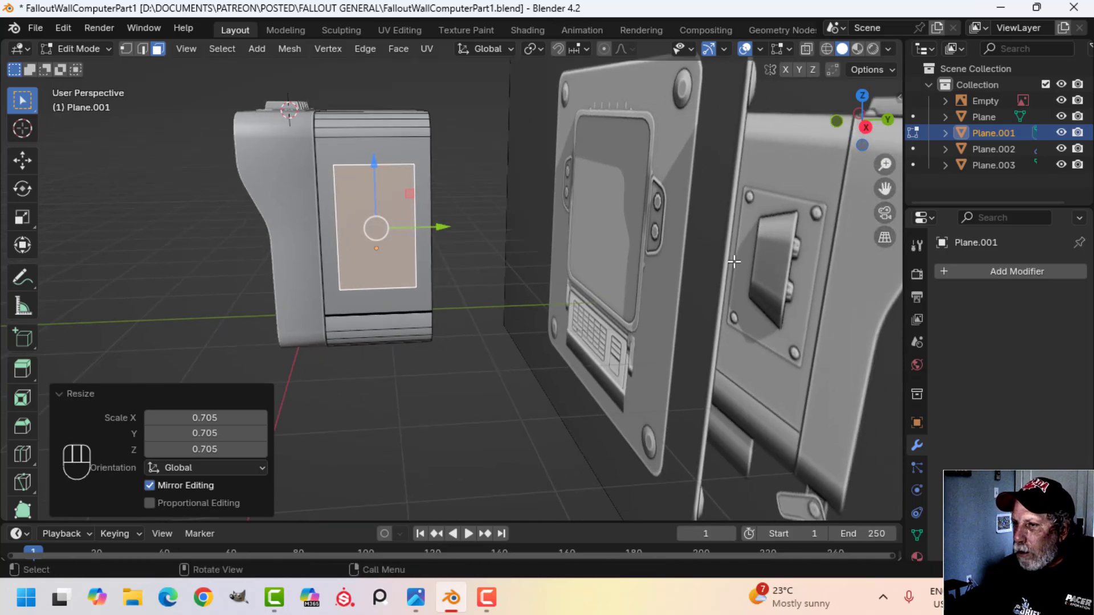
pyautogui.press('s')
pyautogui.press('y')
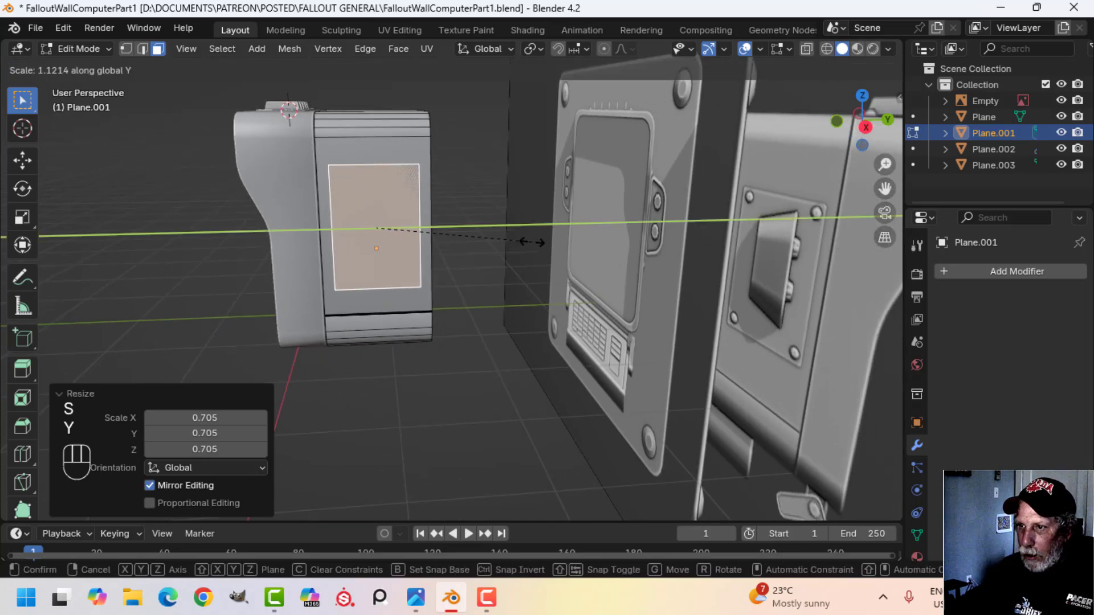
pyautogui.click(530, 243)
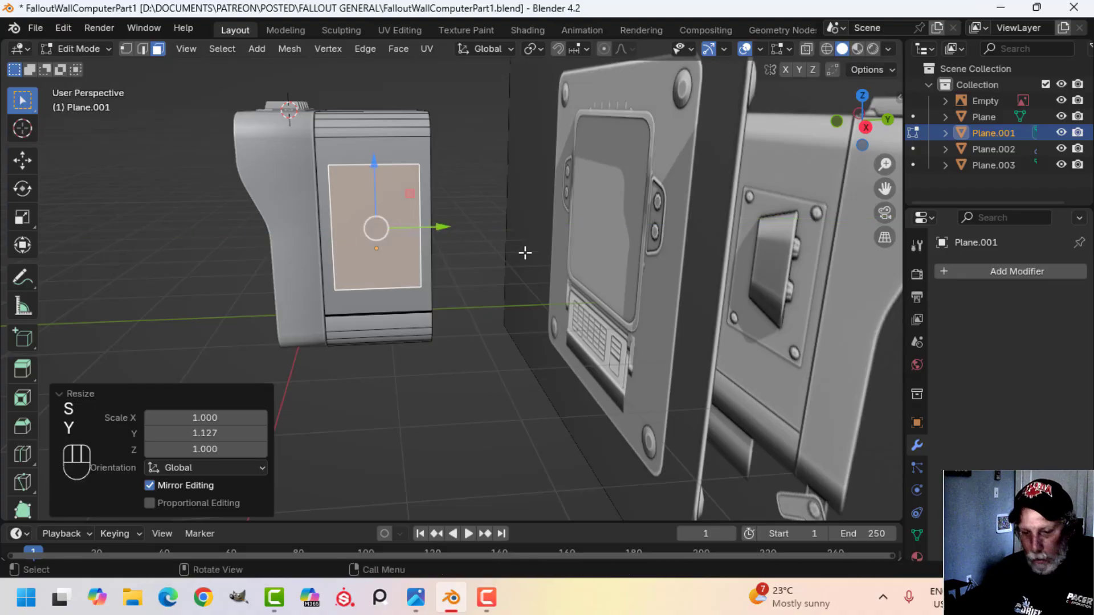
pyautogui.press('s')
pyautogui.press('z')
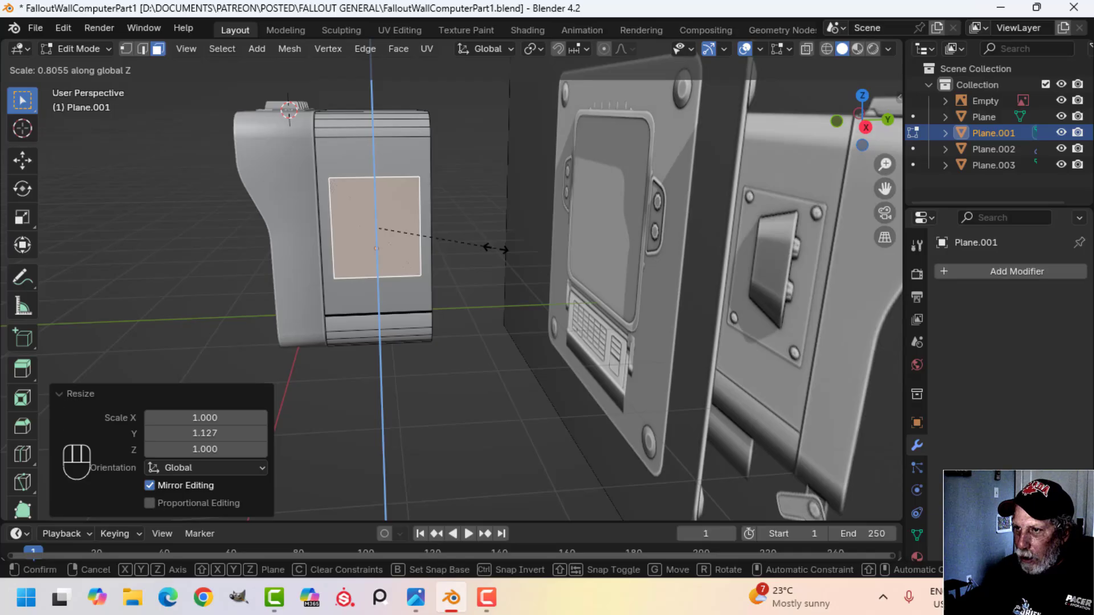
pyautogui.click(495, 248)
# - Scale the side face uniformly to 0.88, then refine its height along Z and stretch it to about 1.047 along Y
pyautogui.press('s')
pyautogui.click(506, 238)
pyautogui.moveTo(506, 239); pyautogui.dragTo(486, 238, button='middle')
pyautogui.press('s')
pyautogui.press('z')
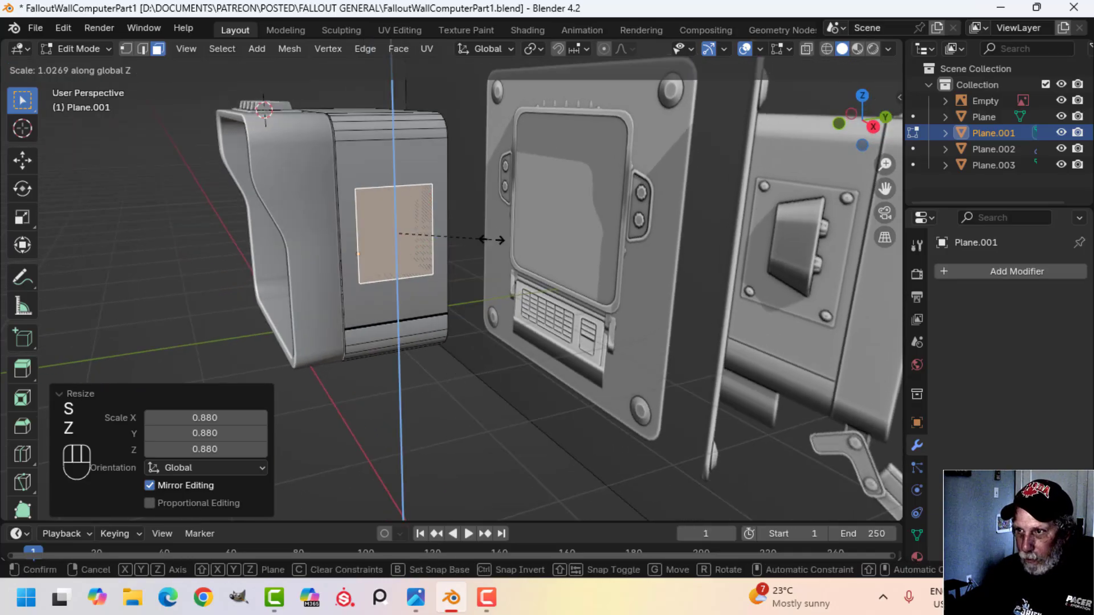
pyautogui.click(495, 249)
pyautogui.moveTo(459, 237); pyautogui.dragTo(556, 269, button='middle')
pyautogui.scroll(2, 444, 229)
pyautogui.press('s')
pyautogui.press('y')
pyautogui.click(463, 227)
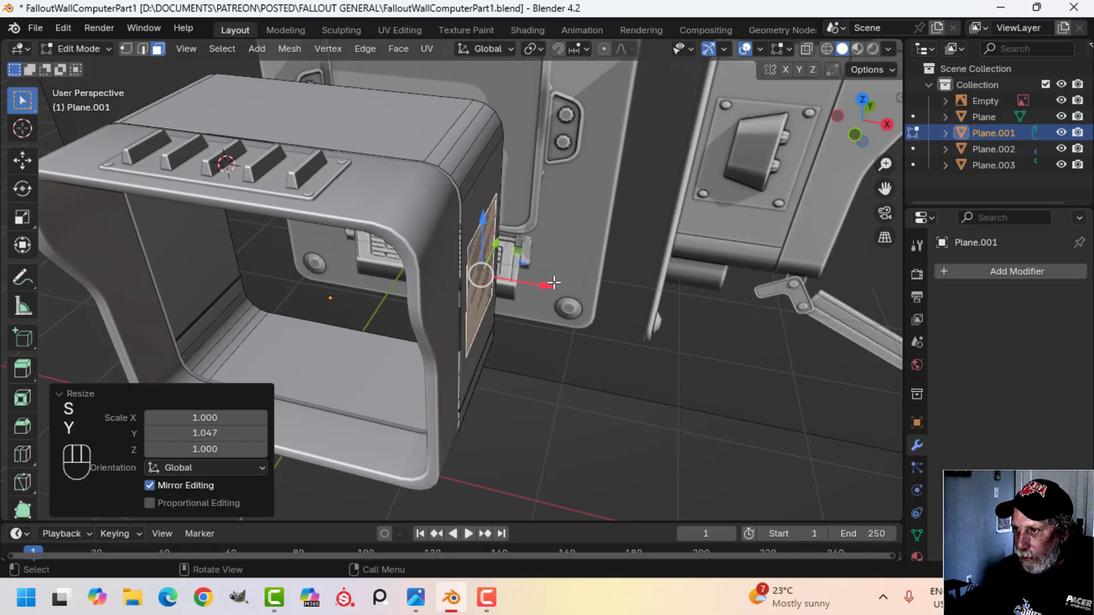
# - Move the side face about 0.036 m outward along X and separate it into its own object
pyautogui.moveTo(554, 283); pyautogui.dragTo(691, 261)
pyautogui.moveTo(691, 261); pyautogui.dragTo(598, 235, button='middle')
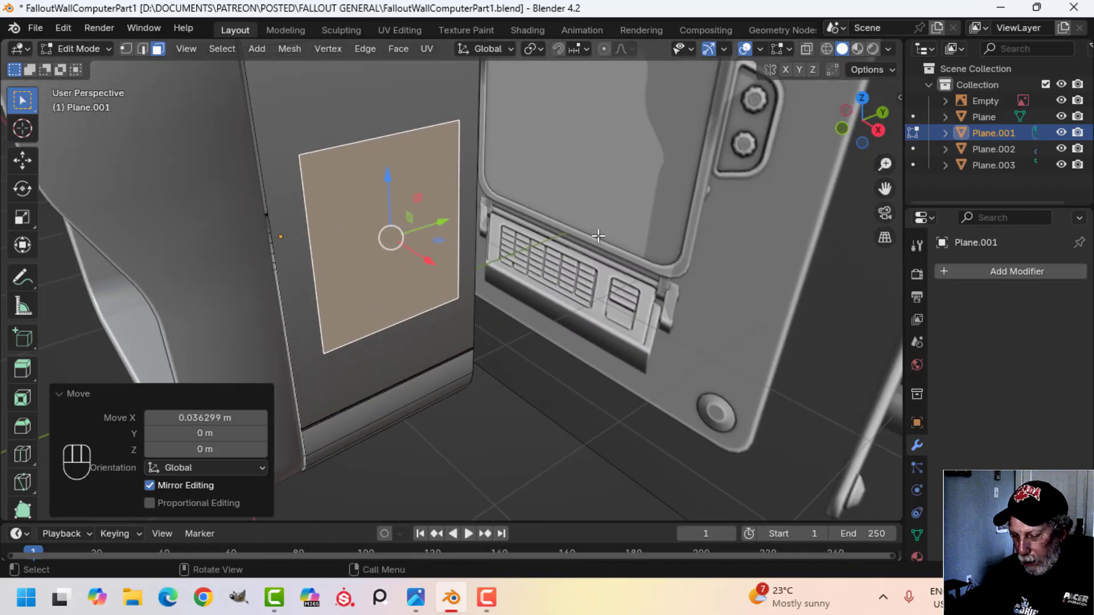
pyautogui.press('p')
pyautogui.click(598, 236)
pyautogui.press('Tab')
# - Round the four corners of the separated side plate with a two-segment vertex bevel
pyautogui.click(419, 218)
pyautogui.press('Tab')
pyautogui.press('a')
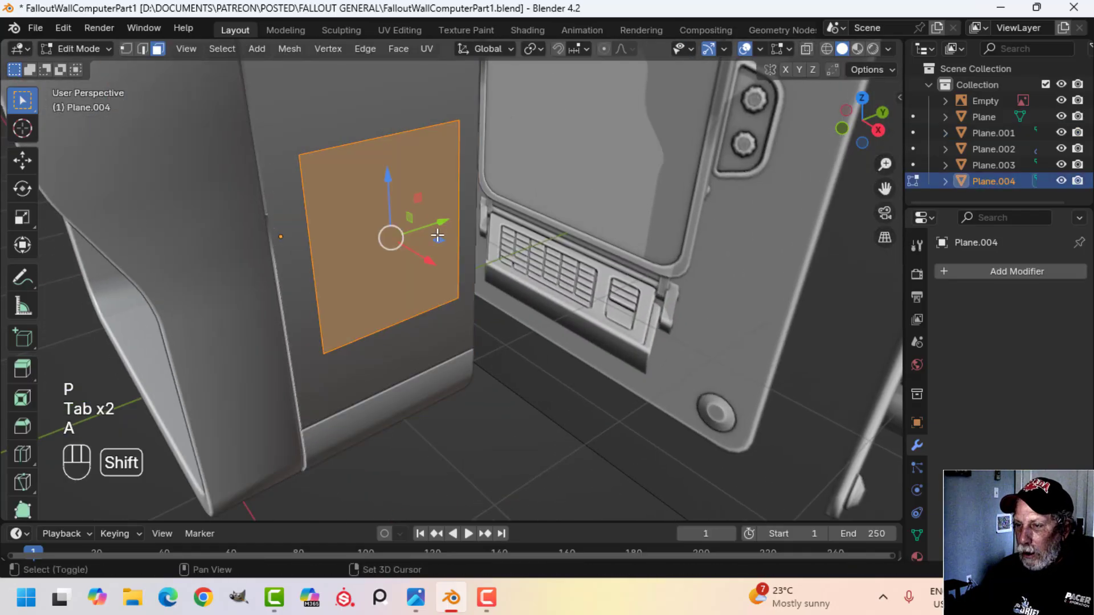
pyautogui.moveTo(437, 235); pyautogui.dragTo(491, 251, button='middle')
pyautogui.press('1')
pyautogui.scroll(-3, 488, 252)
pyautogui.scroll(2, 494, 248)
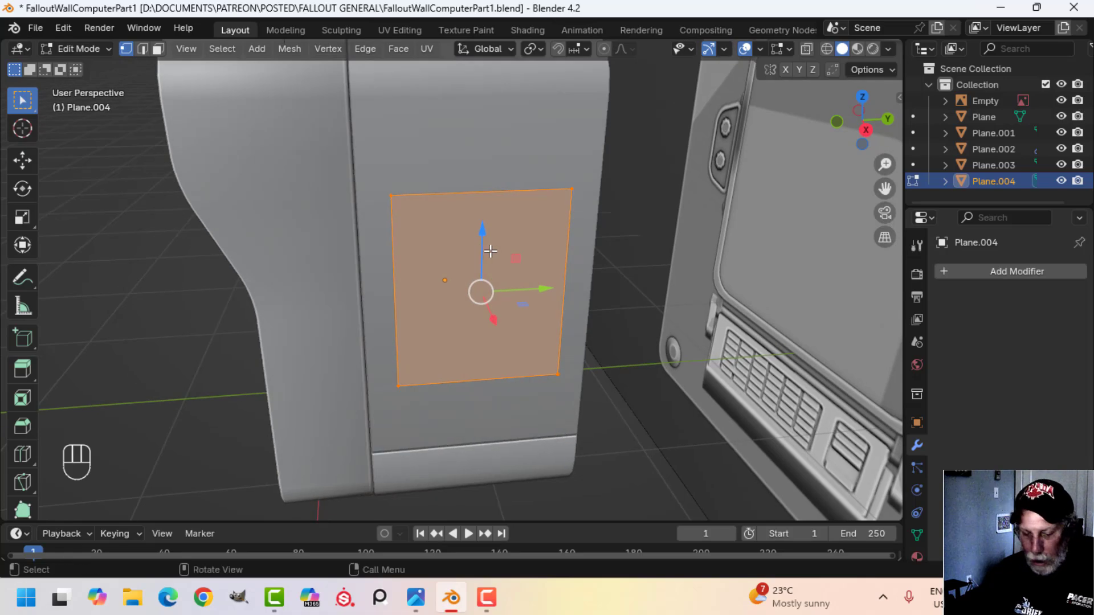
pyautogui.hotkey('ctrl', 'shift', 'b')
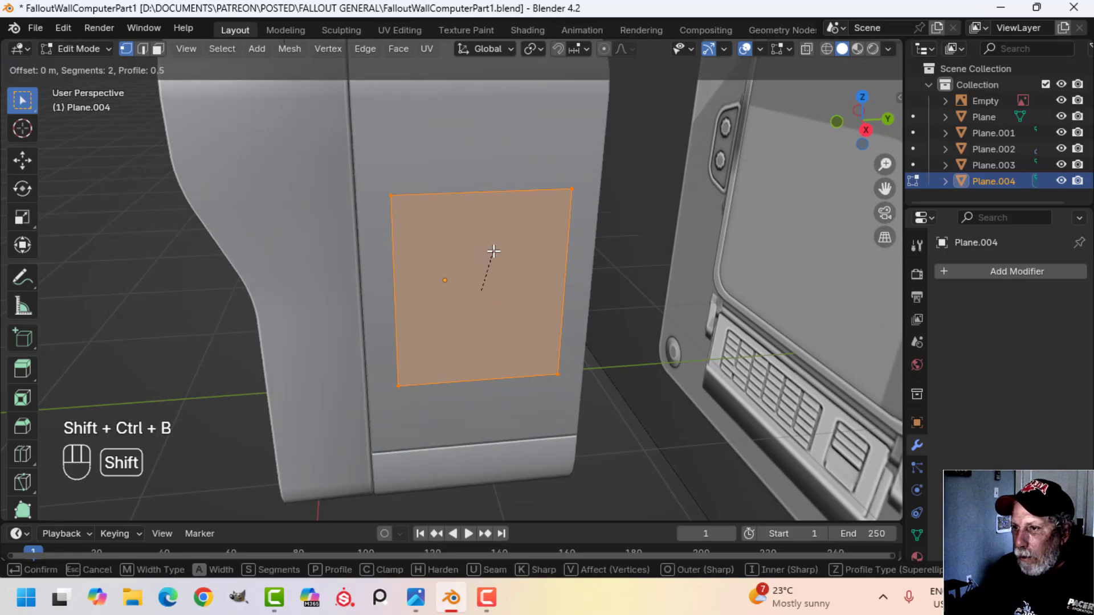
pyautogui.click(509, 161)
# - Extrude the whole rounded side plate along X to give it a thin thickness
pyautogui.press('a')
pyautogui.moveTo(510, 161); pyautogui.dragTo(503, 205, button='middle')
pyautogui.press('e')
pyautogui.click(585, 218)
pyautogui.press('x')
pyautogui.click(581, 219)
# - Bevel the border of the side plate's outer face with two segments, about 0.004 m wide
pyautogui.click(455, 178)
pyautogui.scroll(2, 493, 227)
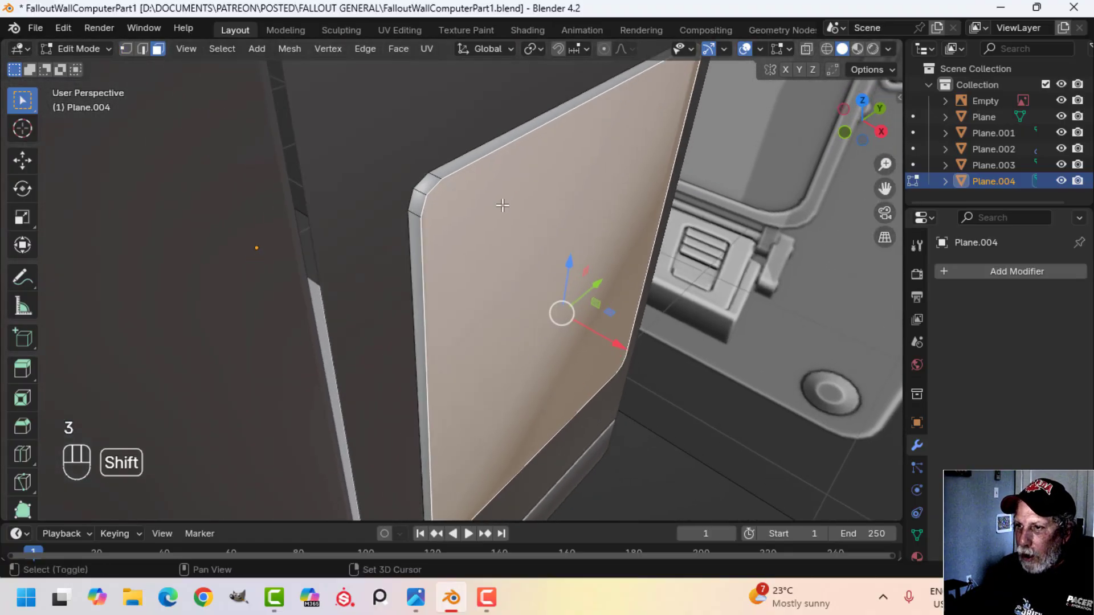
pyautogui.hotkey('ctrl', 'b')
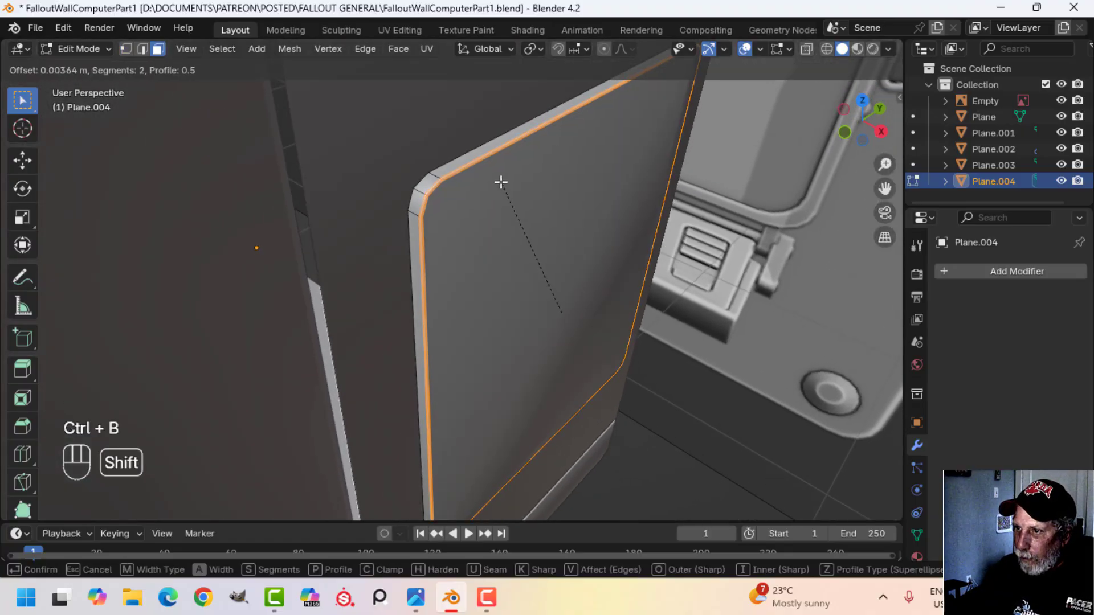
pyautogui.click(498, 178)
# - Move the entire side plate about 0.012 m along negative X toward the casing, then deselect it in Object Mode
pyautogui.press('a')
pyautogui.scroll(-4, 518, 205)
pyautogui.moveTo(518, 205); pyautogui.dragTo(544, 217, button='middle')
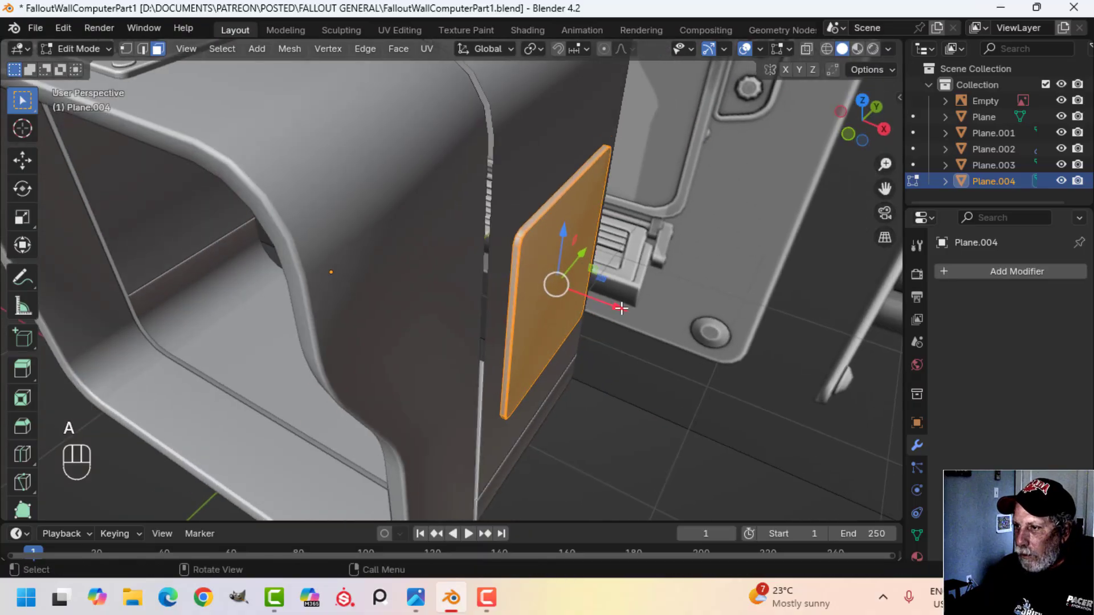
pyautogui.moveTo(620, 307); pyautogui.dragTo(611, 305)
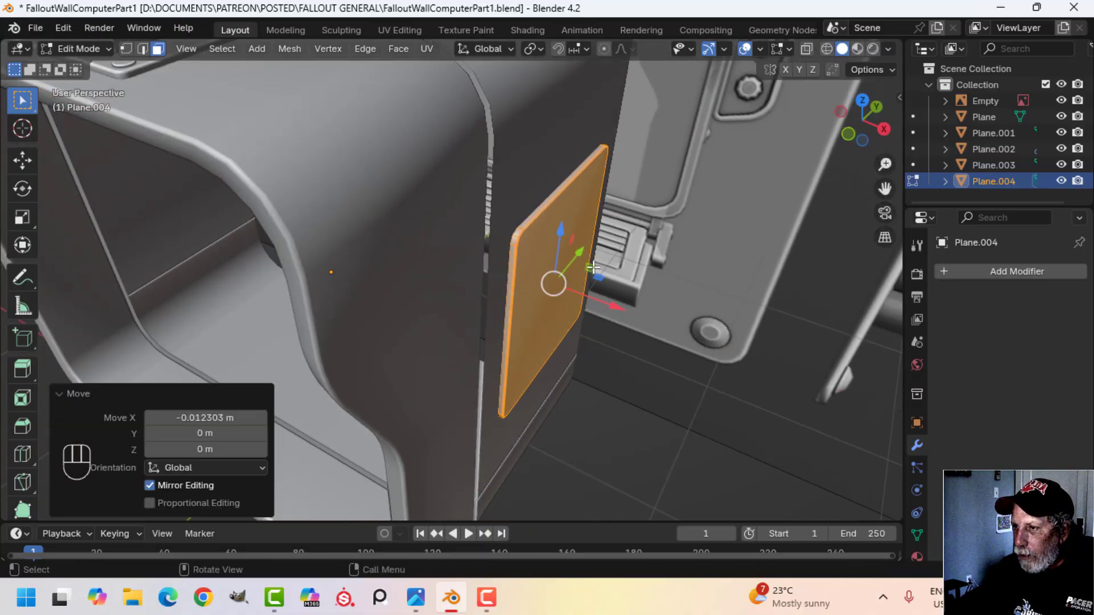
pyautogui.press('Tab')
pyautogui.scroll(-5, 572, 237)
pyautogui.hotkey('alt', 'a')
# - Compare the side plate with the reference's bolted side panel and examine the bolts on the ribbed top plate
pyautogui.moveTo(572, 237); pyautogui.dragTo(501, 176, button='middle')
pyautogui.moveTo(489, 194); pyautogui.dragTo(512, 231, button='middle')
pyautogui.scroll(2, 470, 191)
pyautogui.scroll(-3, 513, 230)
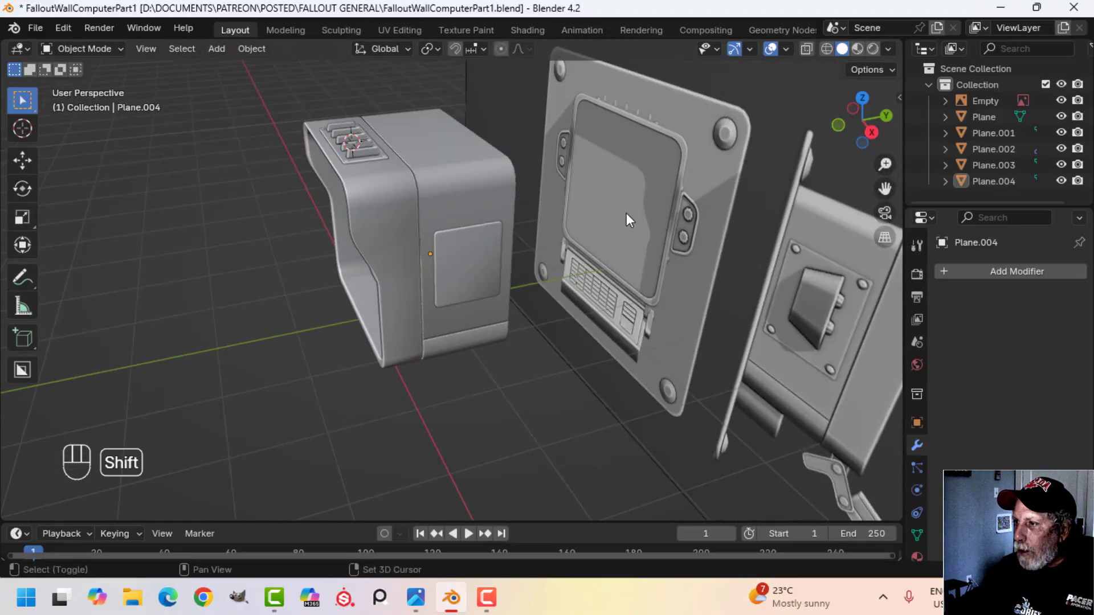
pyautogui.keyDown('shift'); pyautogui.moveTo(627, 213); pyautogui.dragTo(588, 216, button='middle'); pyautogui.keyUp('shift')
pyautogui.keyDown('shift'); pyautogui.moveTo(410, 170); pyautogui.dragTo(451, 291, button='middle'); pyautogui.keyUp('shift')
pyautogui.scroll(2, 501, 330)
pyautogui.scroll(3, 535, 235)
pyautogui.scroll(4, 507, 229)
pyautogui.scroll(-4, 474, 180)
# - Duplicate the ribbed top plate's corner bolt and move the copy about 1.093 m along X, above the side plate
pyautogui.keyDown('shift'); pyautogui.moveTo(522, 211); pyautogui.dragTo(439, 172, button='middle'); pyautogui.keyUp('shift')
pyautogui.keyDown('shift'); pyautogui.moveTo(364, 188); pyautogui.dragTo(440, 267, button='middle'); pyautogui.keyUp('shift')
pyautogui.scroll(2, 412, 193)
pyautogui.scroll(2, 416, 234)
pyautogui.scroll(-4, 455, 222)
pyautogui.click(462, 224)
pyautogui.press('Tab')
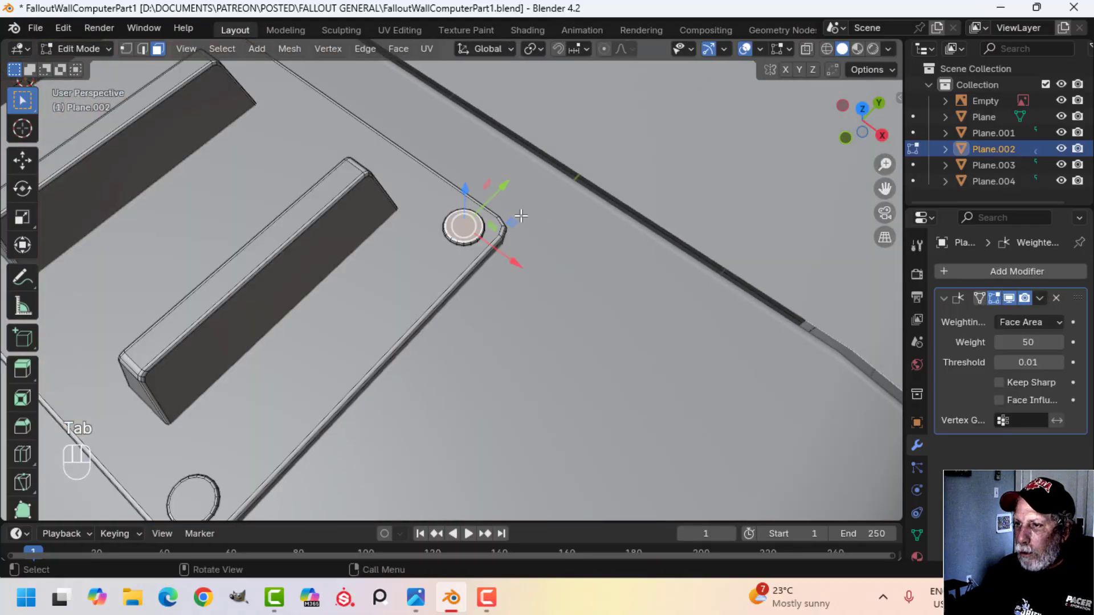
pyautogui.hotkey('ctrl', 'l')
pyautogui.scroll(-5, 592, 239)
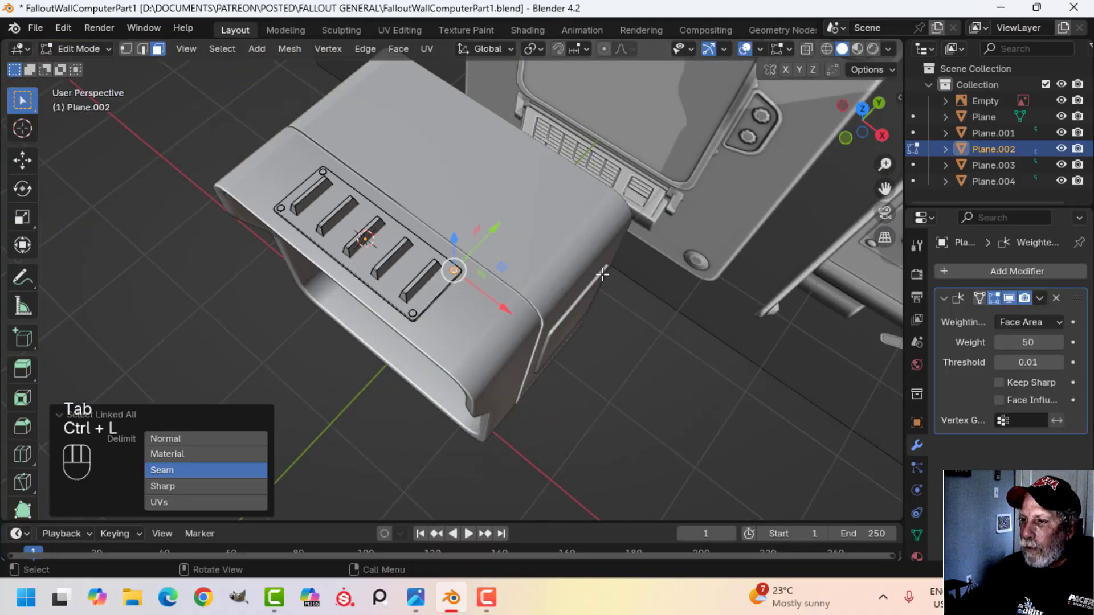
pyautogui.keyDown('shift'); pyautogui.moveTo(600, 274); pyautogui.dragTo(520, 186, button='middle'); pyautogui.keyUp('shift')
pyautogui.hotkey('shift', 'd')
pyautogui.rightClick(523, 190)
pyautogui.moveTo(402, 187); pyautogui.dragTo(533, 270)
pyautogui.keyDown('shift'); pyautogui.moveTo(575, 279); pyautogui.dragTo(546, 274, button='middle'); pyautogui.keyUp('shift')
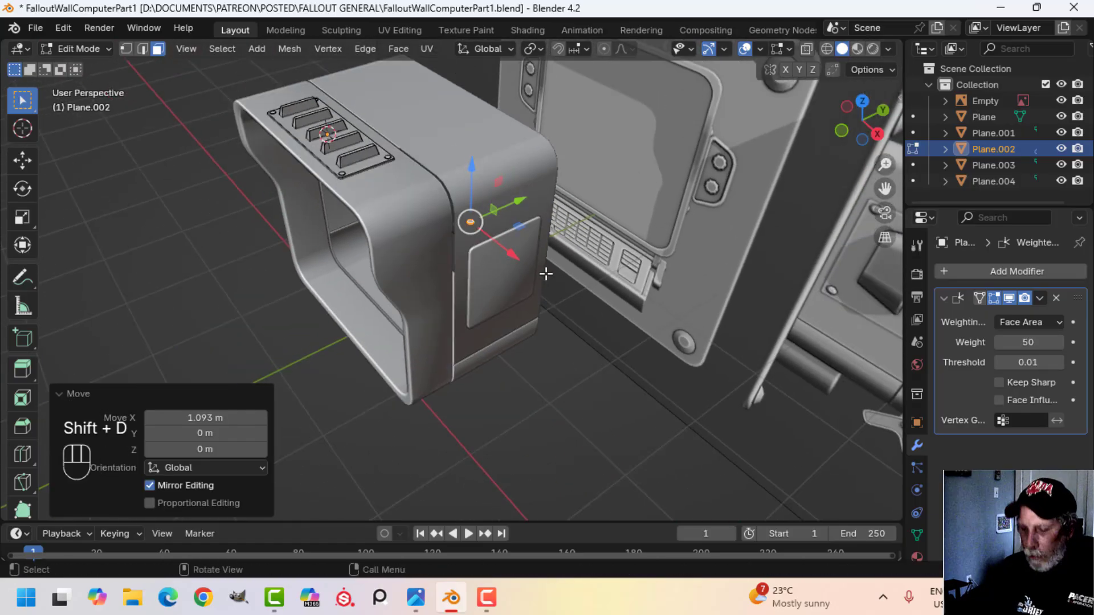
# - Separate the duplicated bolt from the ribbed plate into its own object
pyautogui.press('p')
pyautogui.click(542, 271)
pyautogui.press('Tab')
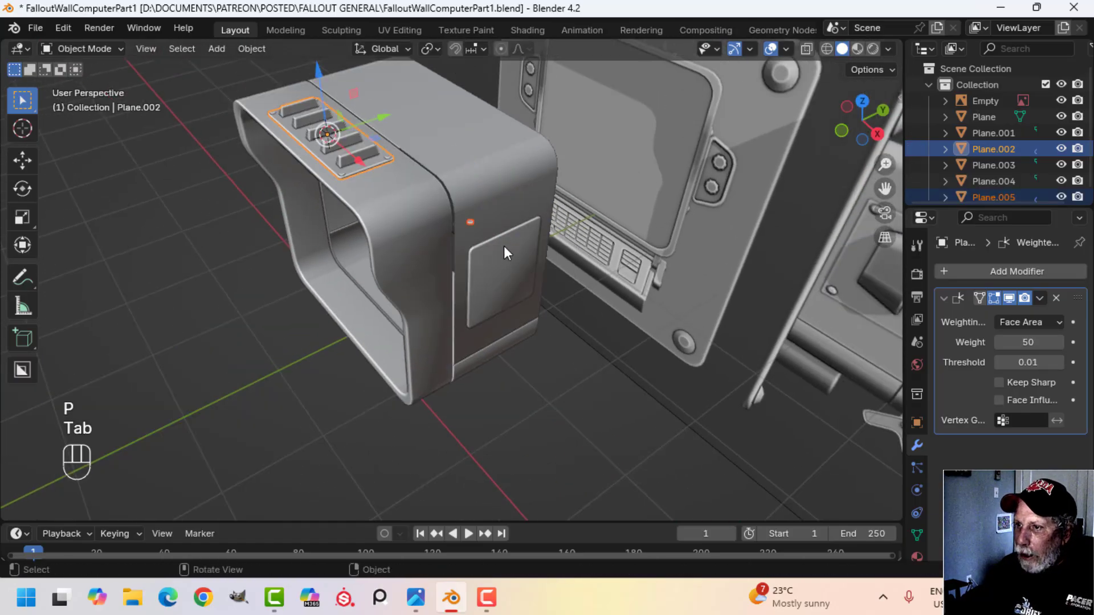
# - Rotate the separated bolt's mesh 90° about Y and lower it about 0.312 m along Z
pyautogui.click(469, 222)
pyautogui.press('Tab')
pyautogui.press('a')
pyautogui.scroll(4, 528, 257)
pyautogui.moveTo(529, 256); pyautogui.dragTo(553, 208, button='middle')
pyautogui.press('r')
pyautogui.press('y')
pyautogui.press('9')
pyautogui.press('0')
pyautogui.click(532, 288)
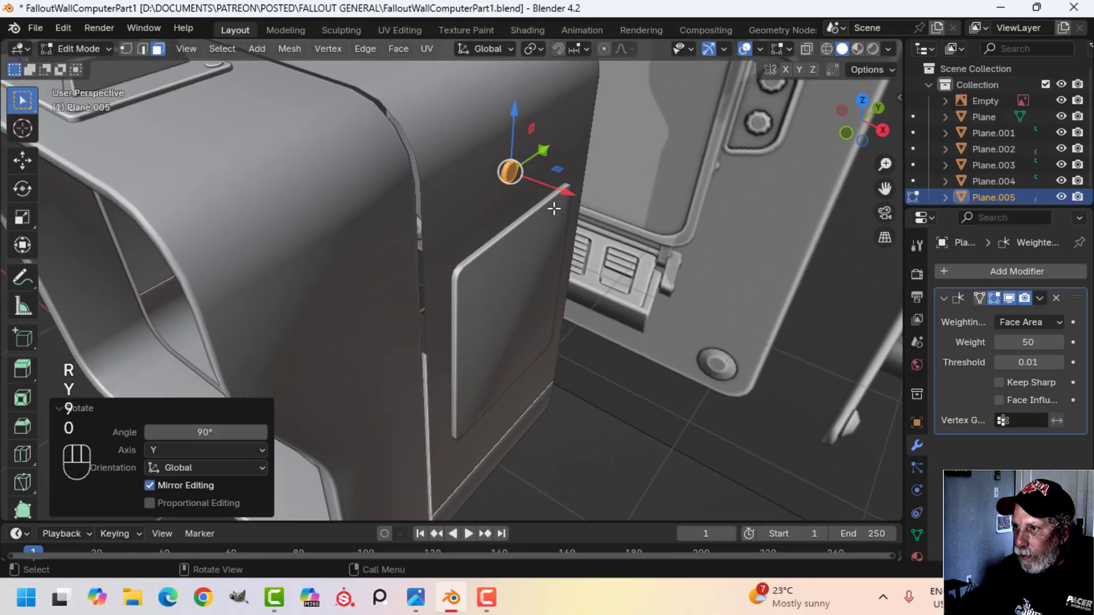
pyautogui.moveTo(513, 116); pyautogui.dragTo(512, 126)
pyautogui.moveTo(516, 222); pyautogui.dragTo(553, 223)
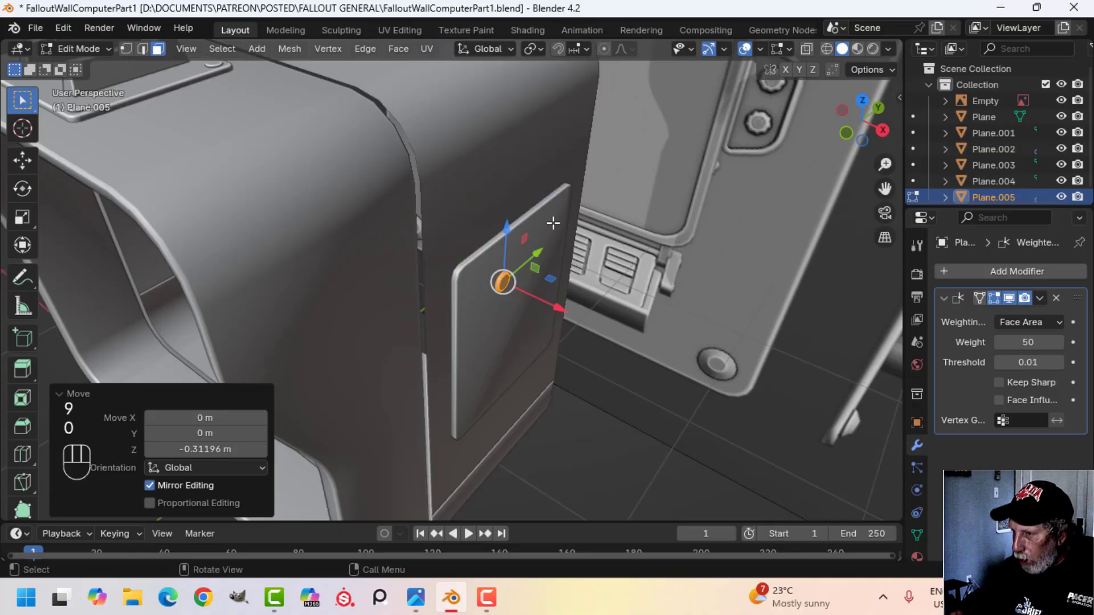
# - In the right orthographic view, move the bolt about 0.375 m along Y and -0.418 m along Z into the plate's upper front corner
pyautogui.press('KP_3')
pyautogui.scroll(2, 589, 212)
pyautogui.scroll(-4, 542, 190)
pyautogui.press('g')
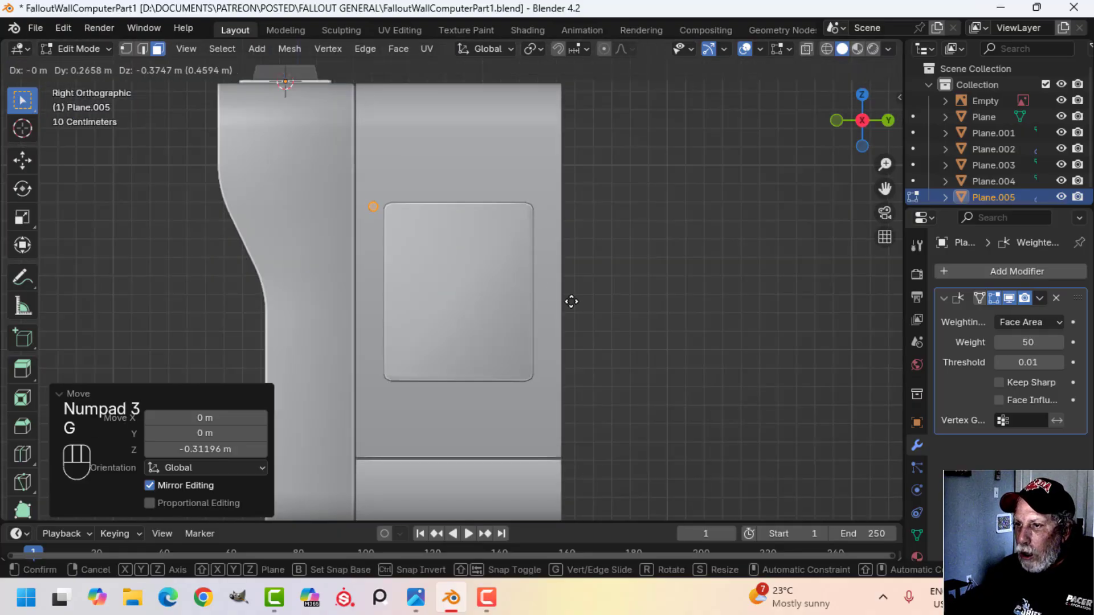
pyautogui.click(588, 307)
pyautogui.scroll(4, 554, 286)
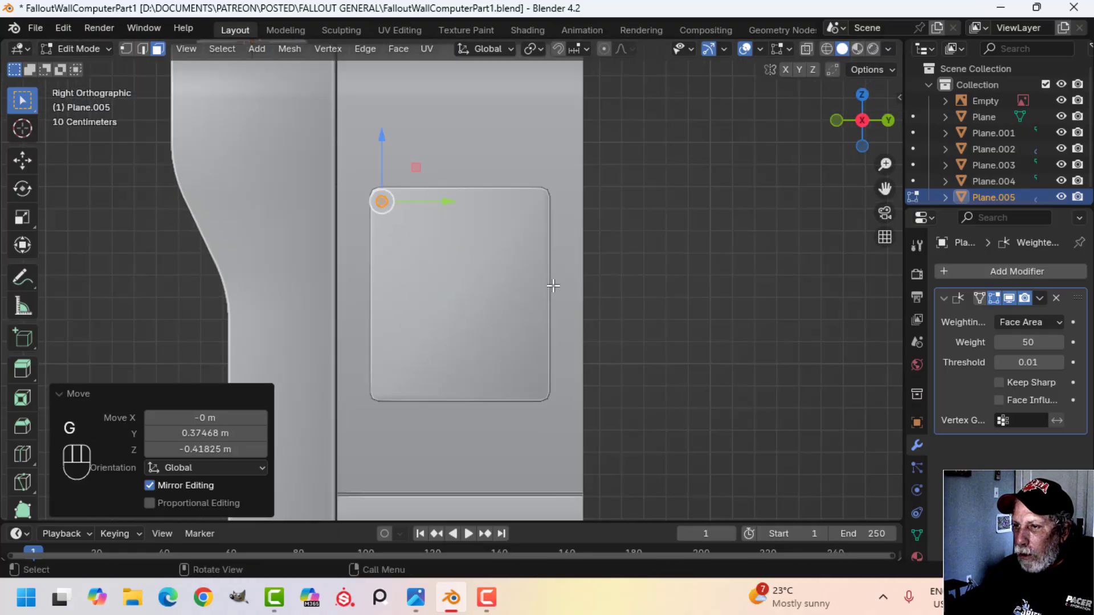
pyautogui.keyDown('shift'); pyautogui.moveTo(537, 252); pyautogui.dragTo(576, 361, button='middle'); pyautogui.keyUp('shift')
pyautogui.scroll(2, 571, 356)
pyautogui.press('g')
pyautogui.click(564, 347)
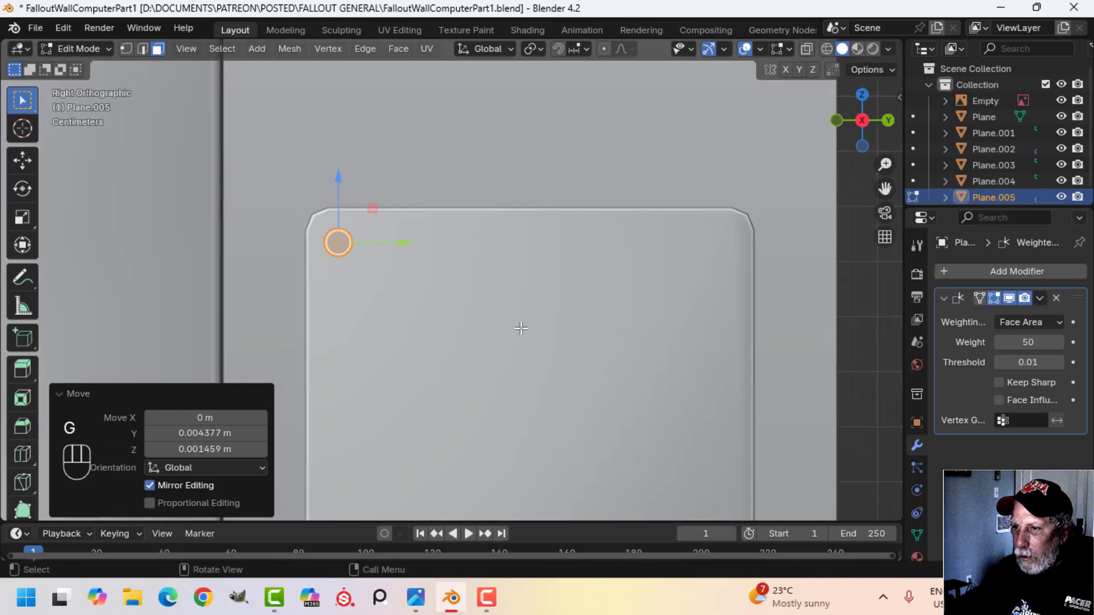
# - Move the bolt about 0.393 m along negative X and nudge it by -0.0008 m to seat it on the side plate
pyautogui.moveTo(520, 327); pyautogui.dragTo(754, 323, button='middle')
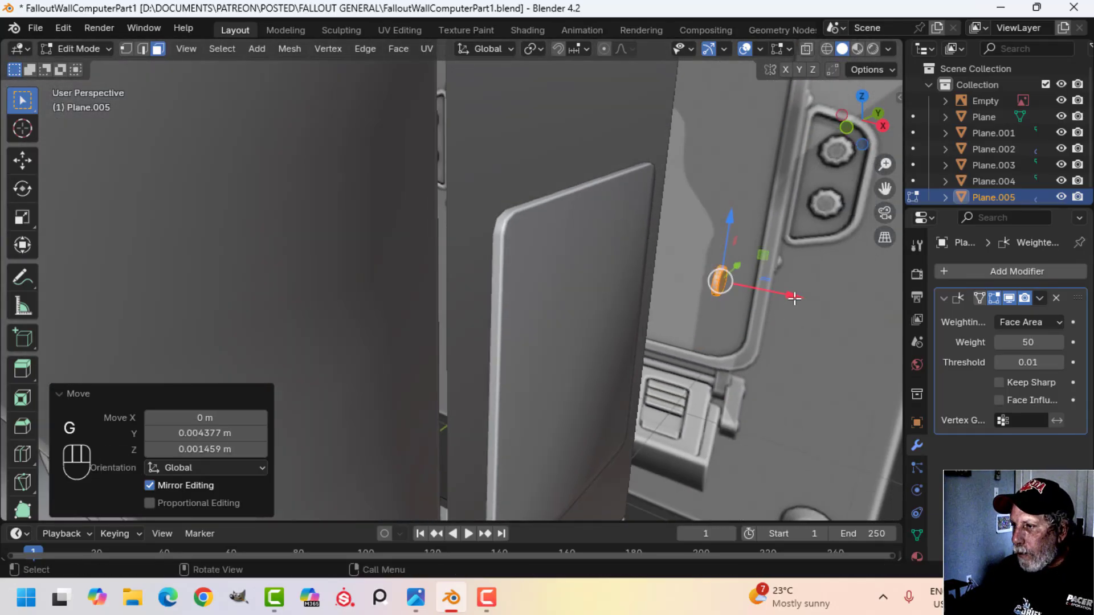
pyautogui.moveTo(794, 298); pyautogui.dragTo(585, 280)
pyautogui.press('KP_Decimal')
pyautogui.scroll(2, 652, 254)
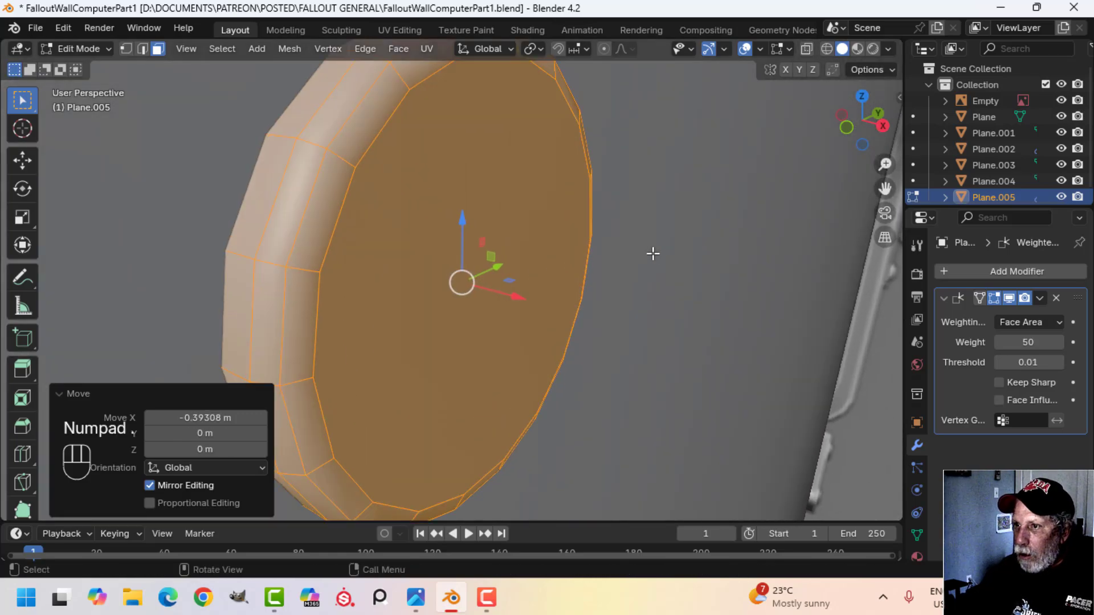
pyautogui.scroll(-2, 651, 254)
pyautogui.moveTo(507, 285); pyautogui.dragTo(521, 288, button='middle')
pyautogui.moveTo(521, 295); pyautogui.dragTo(514, 284)
# - Select the whole side plate mesh and snap the 3D cursor to its centre
pyautogui.press('KP_3')
pyautogui.scroll(-12, 605, 317)
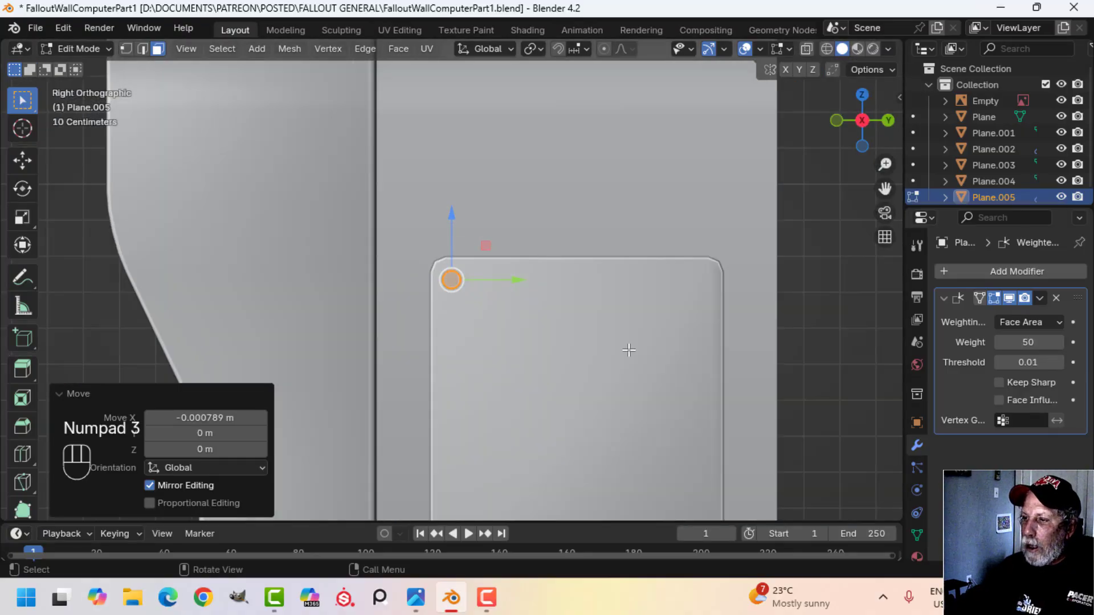
pyautogui.keyDown('shift'); pyautogui.moveTo(629, 349); pyautogui.dragTo(516, 288, button='middle'); pyautogui.keyUp('shift')
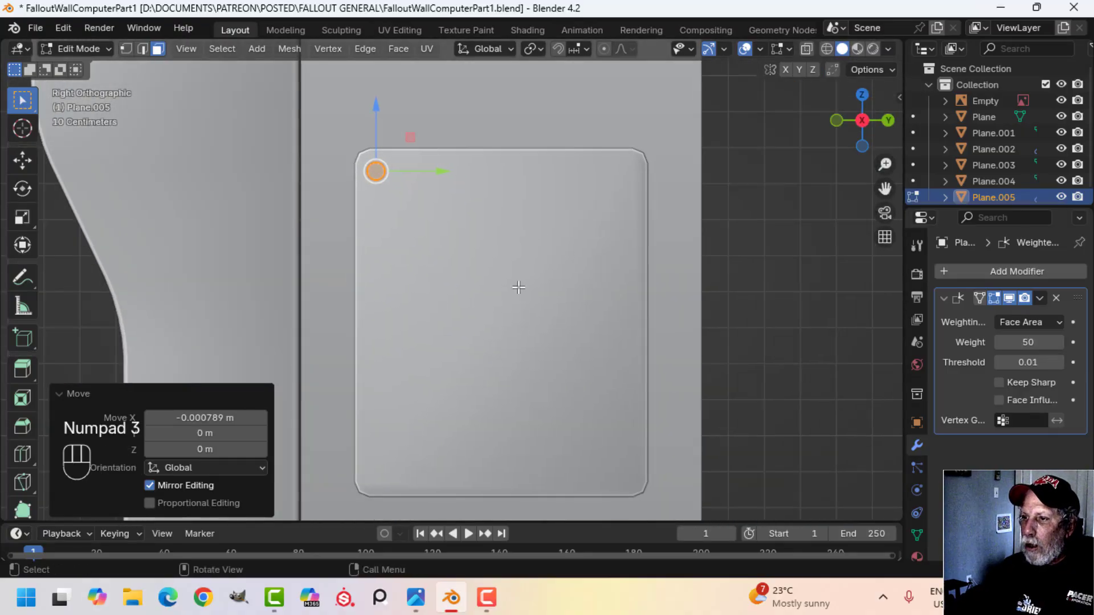
pyautogui.press('Tab')
pyautogui.click(518, 285)
pyautogui.press('Tab')
pyautogui.scroll(-1, 570, 288)
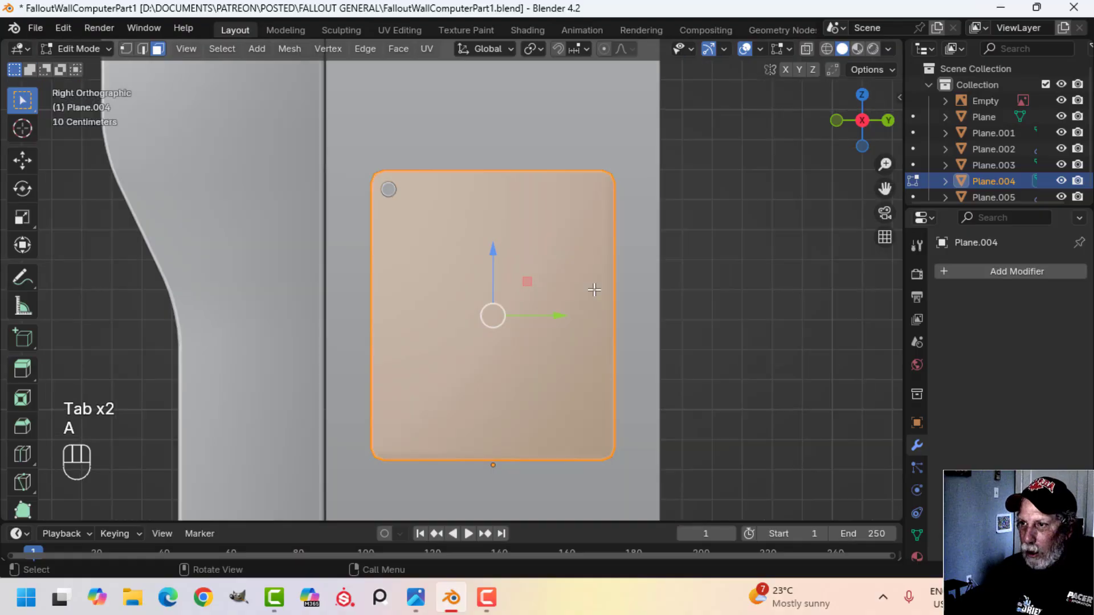
pyautogui.hotkey('shift', 's')
pyautogui.click(594, 354)
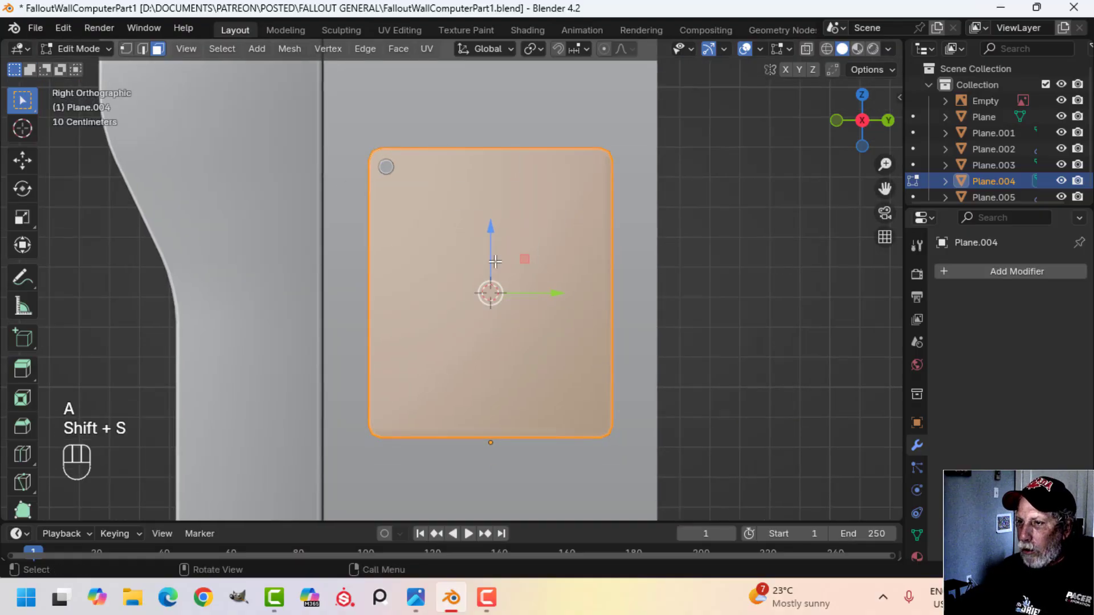
# - Set the bolt object's origin to the 3D cursor at the side plate's centre
pyautogui.press('Tab')
pyautogui.click(399, 164)
pyautogui.click(252, 48)
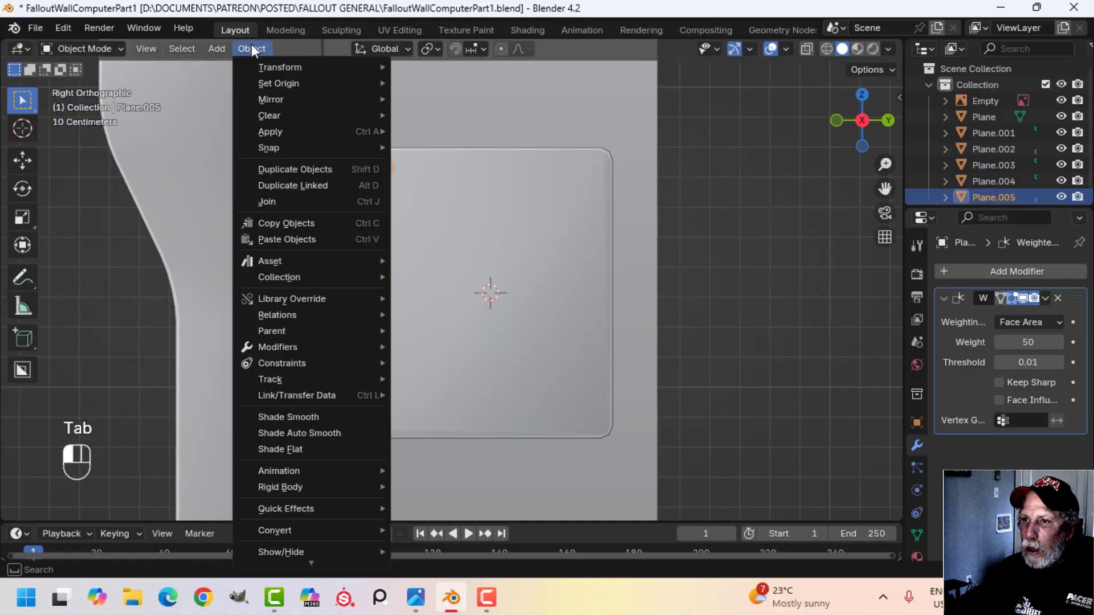
pyautogui.moveTo(263, 83)
pyautogui.click(474, 119)
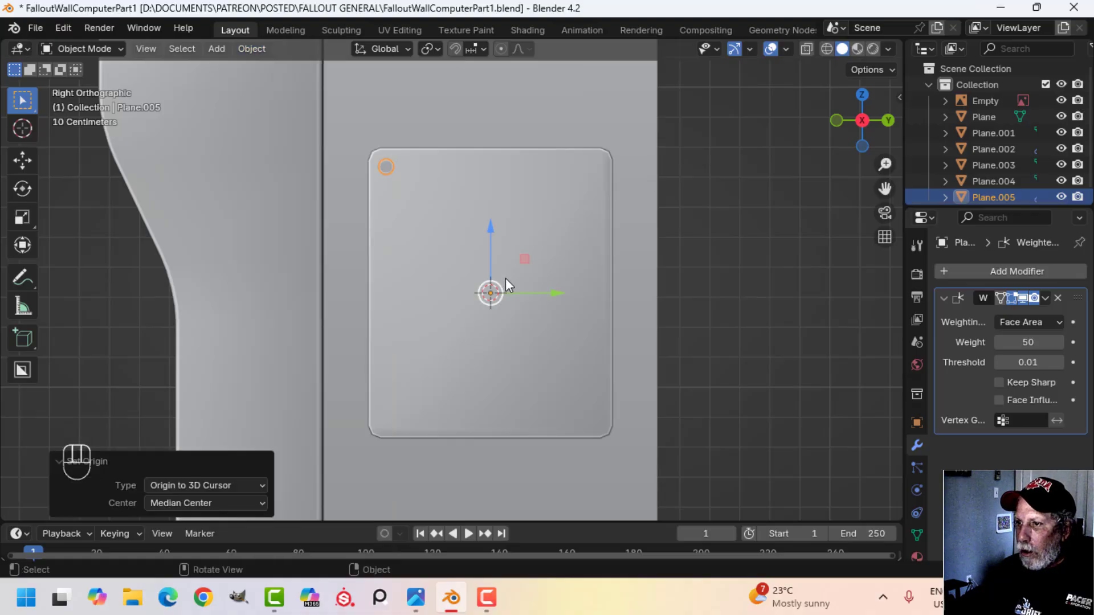
# - Add a Mirror modifier to the bolt across Y and Z so bolts sit at all four plate corners
pyautogui.click(975, 271)
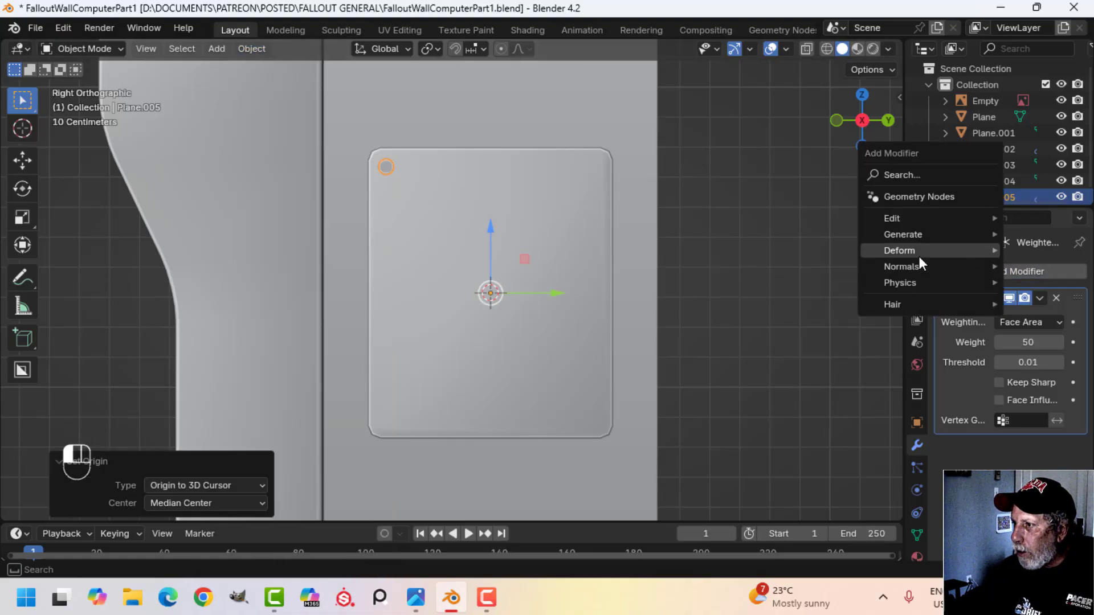
pyautogui.moveTo(908, 237)
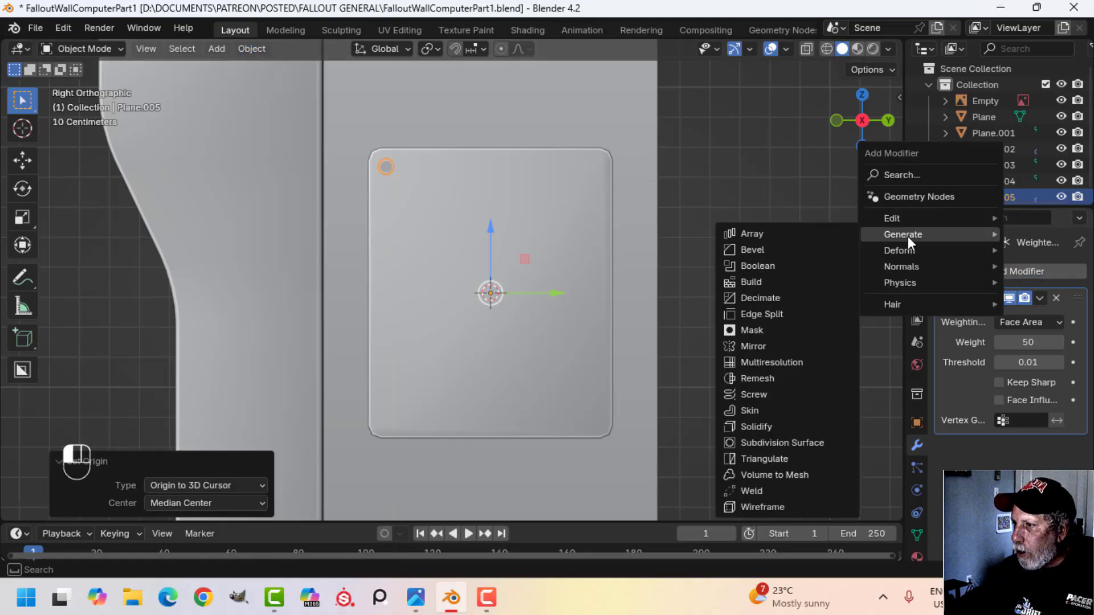
pyautogui.click(758, 346)
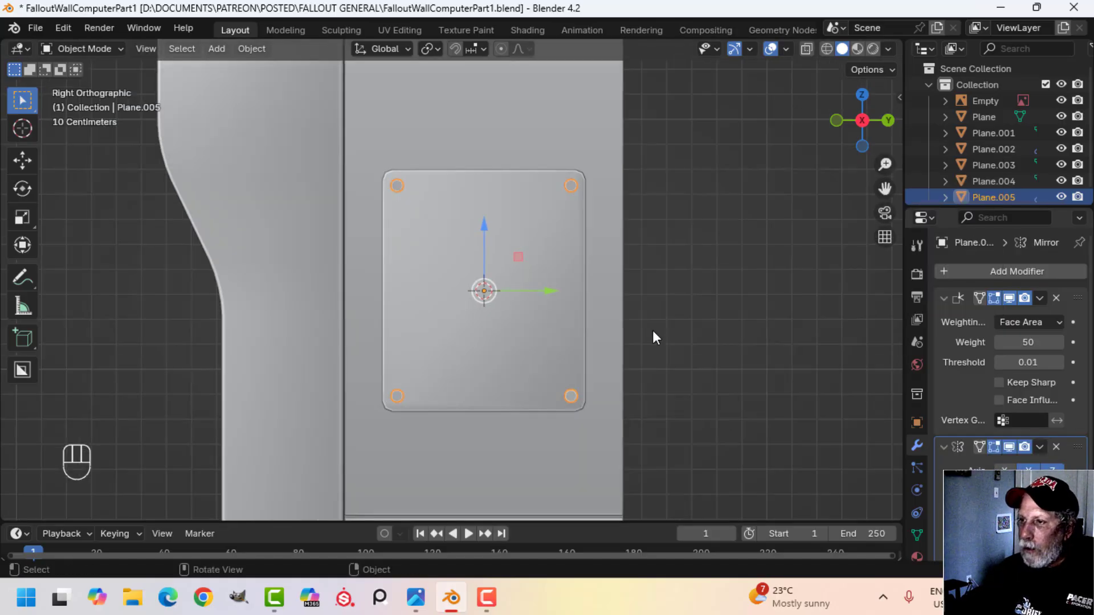
pyautogui.hotkey('alt', 'a')
pyautogui.moveTo(651, 330); pyautogui.dragTo(494, 289, button='middle')
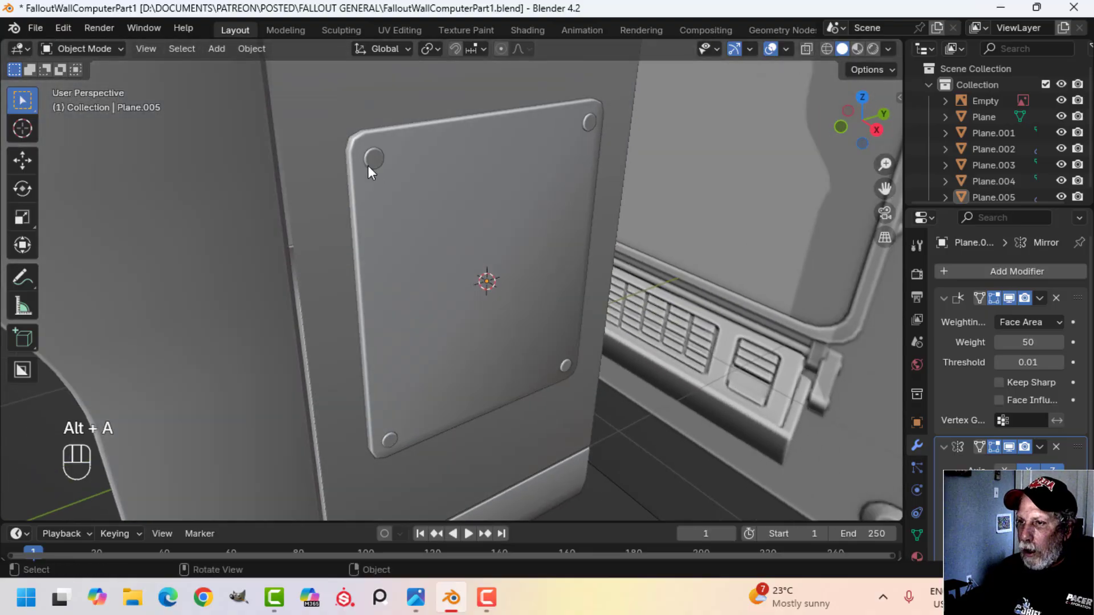
# - Check face orientation with the viewport overlay and correct the normals of the whole side plate mesh
pyautogui.click(786, 49)
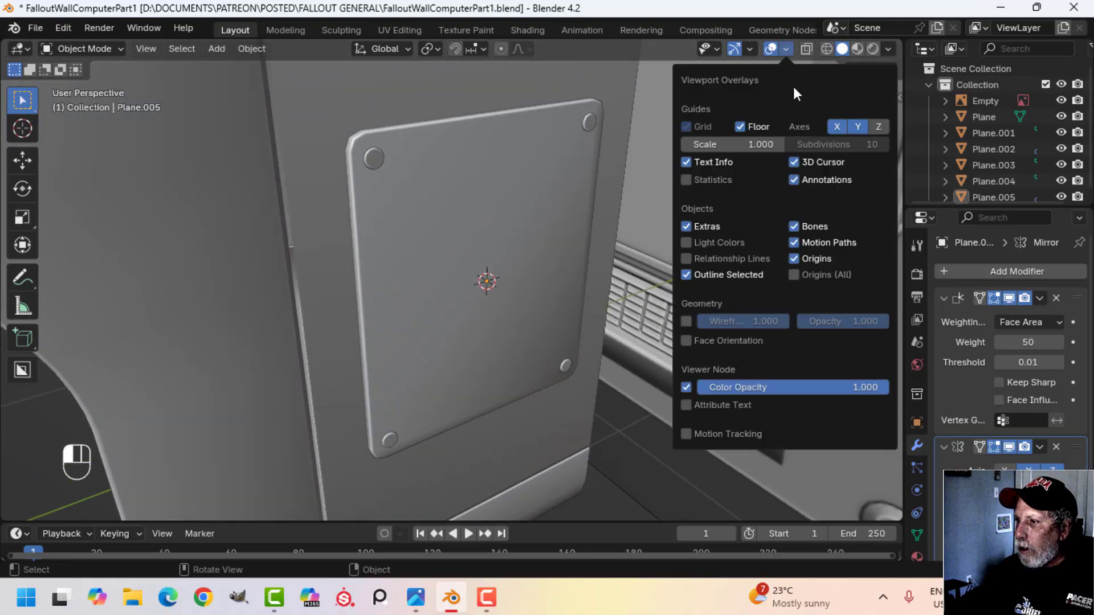
pyautogui.click(741, 341)
pyautogui.click(741, 341)
pyautogui.click(532, 292)
pyautogui.press('Tab')
pyautogui.press('a')
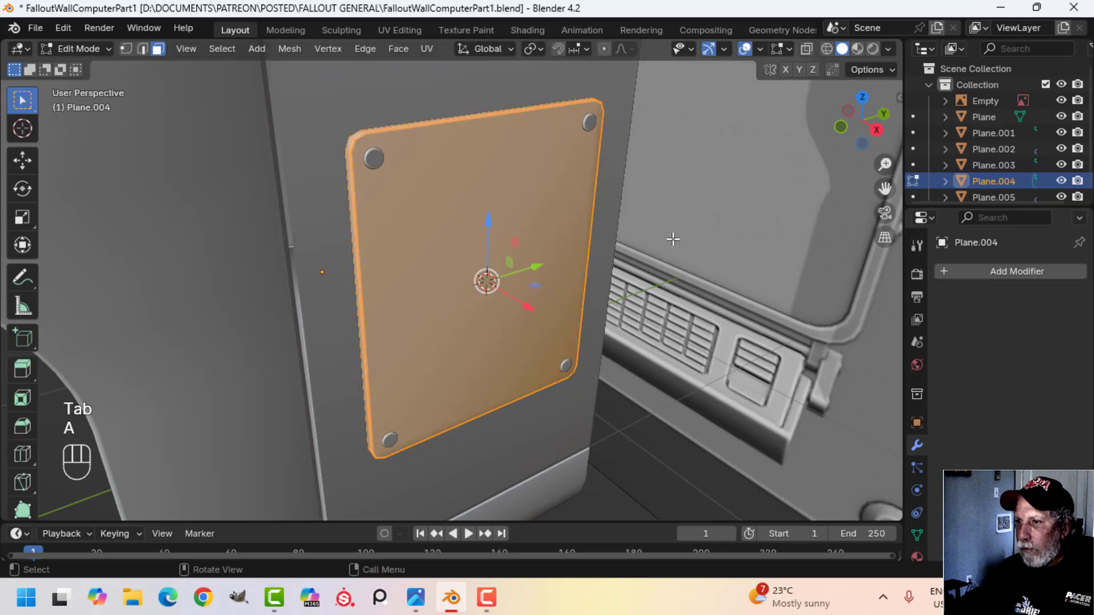
pyautogui.hotkey('alt', 'n')
pyautogui.click(669, 238)
pyautogui.press('Tab')
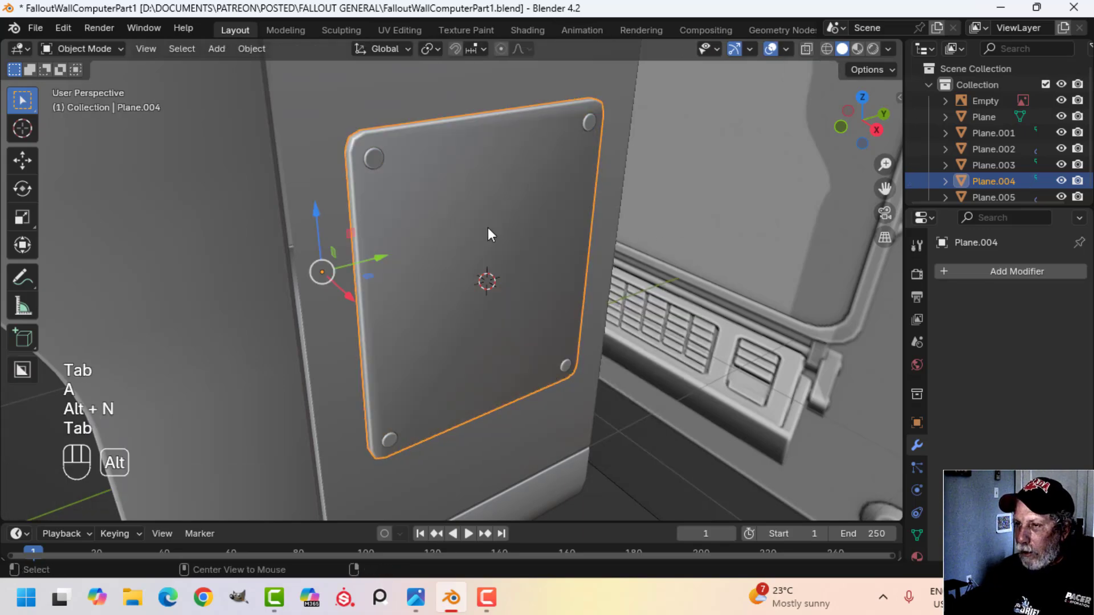
pyautogui.hotkey('alt', 'a')
# - Apply the Mirror modifier on the bolts and join them to the side plate object
pyautogui.click(375, 159)
pyautogui.moveTo(644, 223); pyautogui.dragTo(792, 233, button='middle')
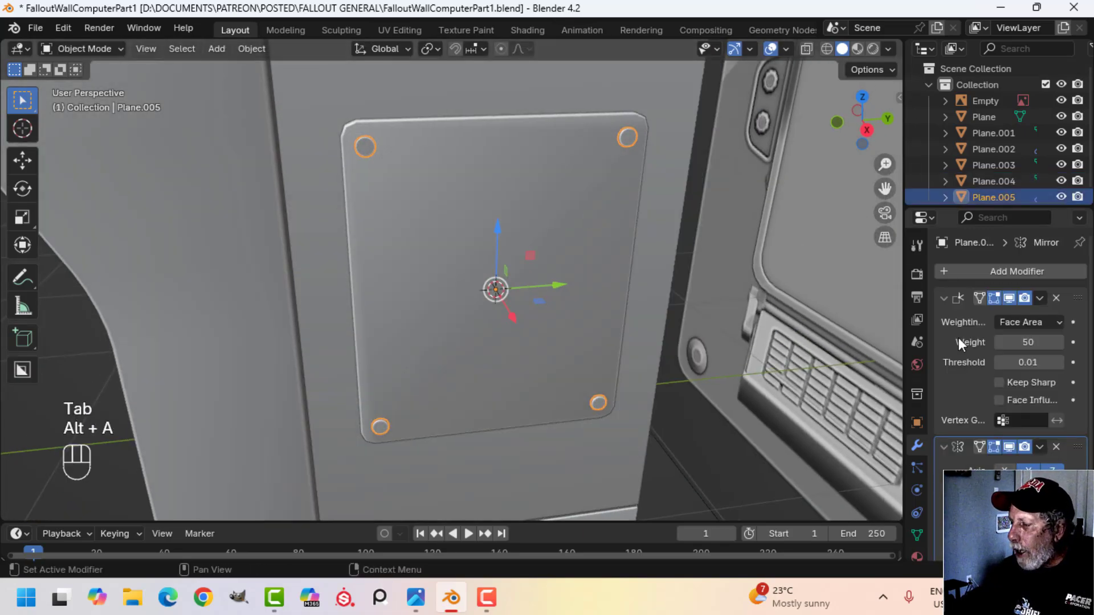
pyautogui.click(1040, 447)
pyautogui.click(1009, 461)
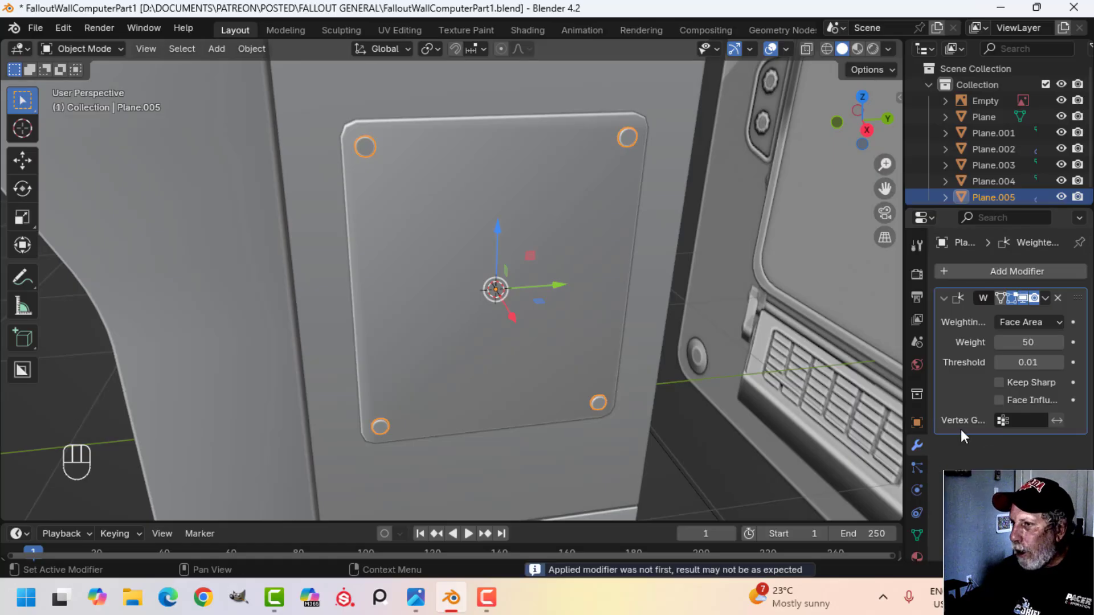
pyautogui.keyDown('shift'); pyautogui.click(555, 231); pyautogui.keyUp('shift')
pyautogui.hotkey('ctrl', 'j')
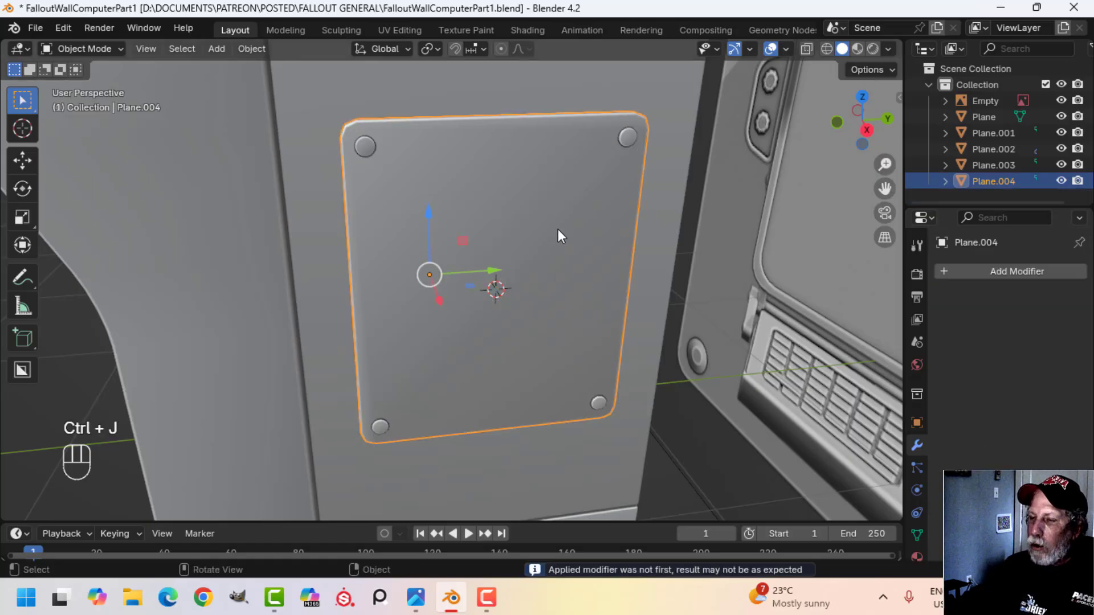
# - Add a plane at the side plate's centre and scale its mesh to 0.339 in edit mode
pyautogui.scroll(-3, 559, 229)
pyautogui.hotkey('alt', 'a')
pyautogui.moveTo(478, 304); pyautogui.dragTo(485, 249, button='middle')
pyautogui.scroll(-3, 483, 218)
pyautogui.moveTo(484, 248); pyautogui.dragTo(459, 282, button='middle')
pyautogui.scroll(3, 573, 218)
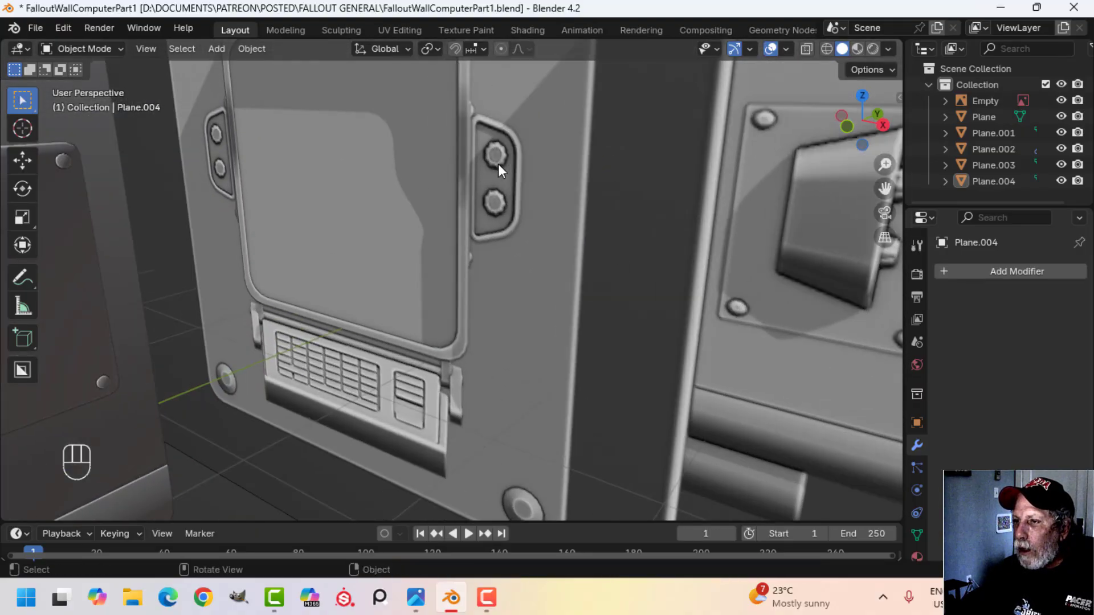
pyautogui.moveTo(497, 163); pyautogui.dragTo(388, 252, button='middle')
pyautogui.hotkey('shift', 'a')
pyautogui.moveTo(493, 214)
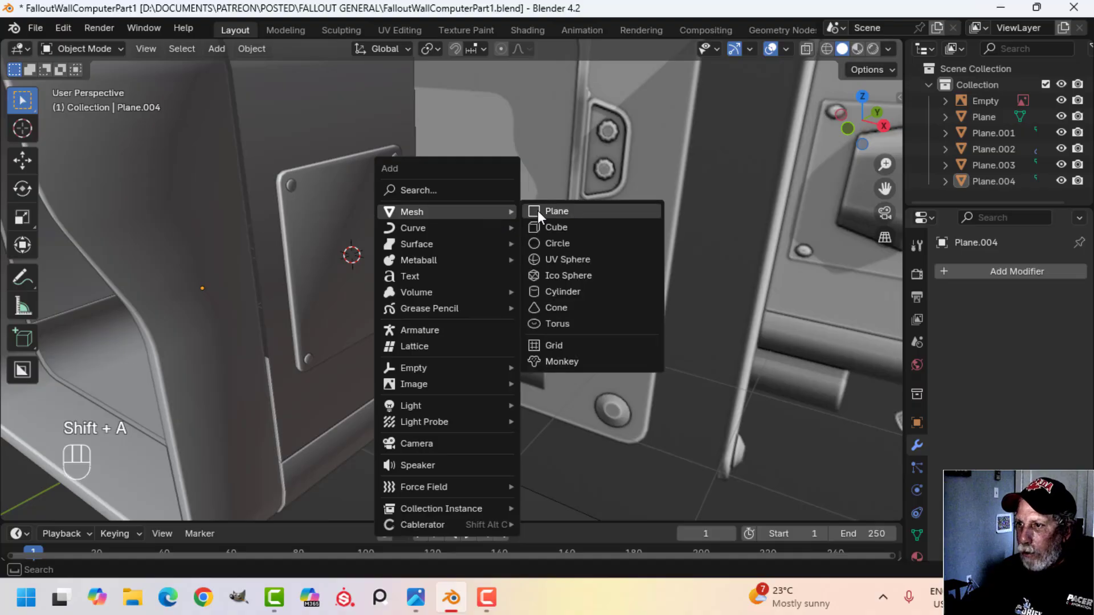
pyautogui.click(555, 212)
pyautogui.press('Tab')
pyautogui.press('s')
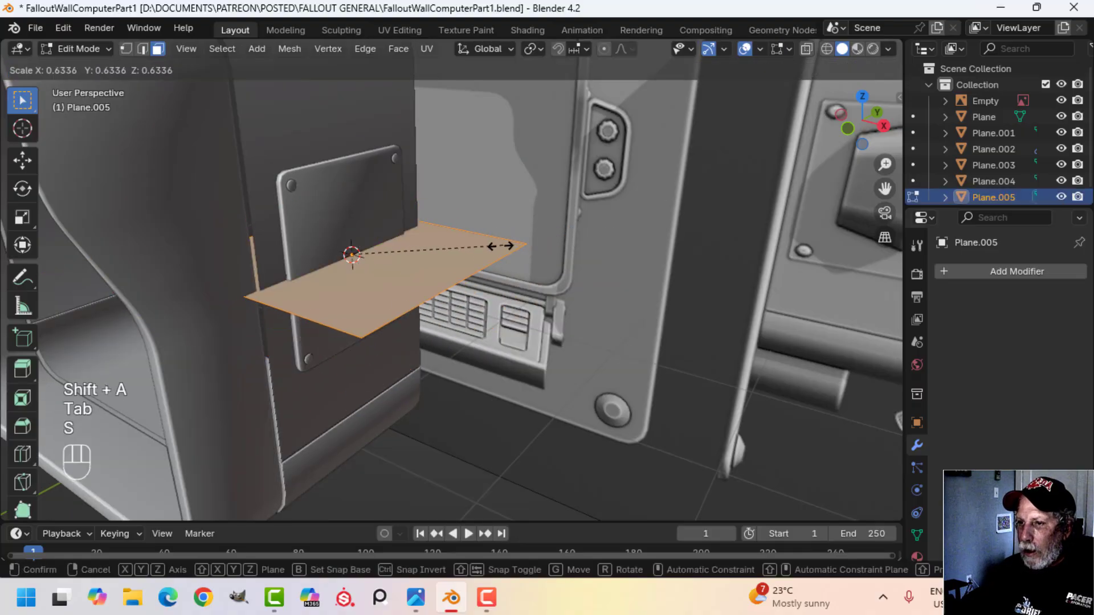
pyautogui.click(433, 252)
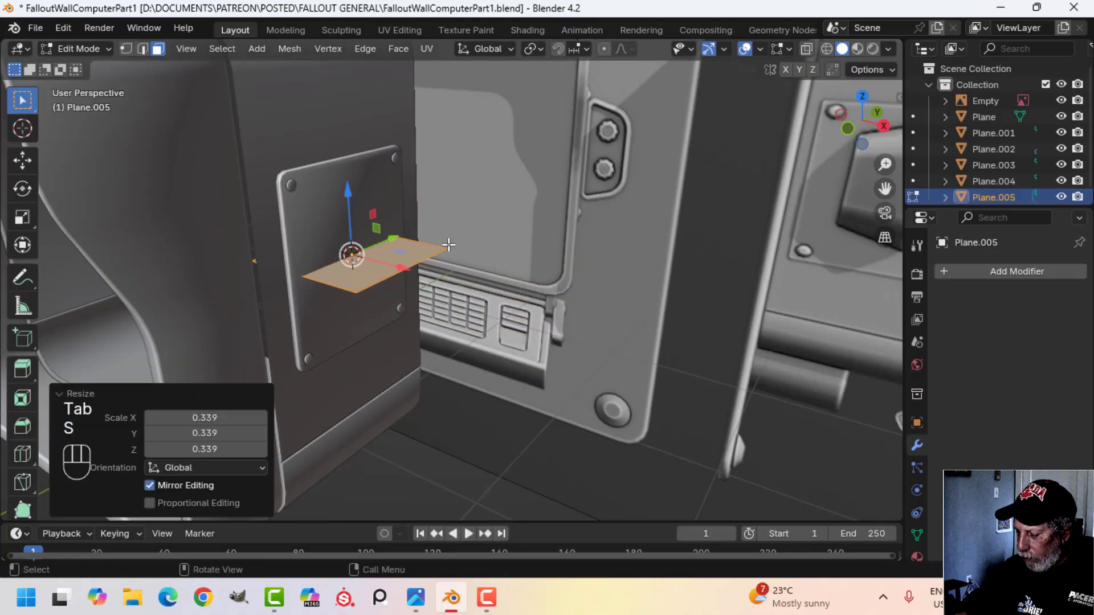
# - In the front view, rotate the plane 90° about X and stretch it by about 1.17 along Z
pyautogui.press('KP_1')
pyautogui.scroll(3, 455, 239)
pyautogui.keyDown('shift'); pyautogui.moveTo(464, 237); pyautogui.dragTo(463, 273, button='middle'); pyautogui.keyUp('shift')
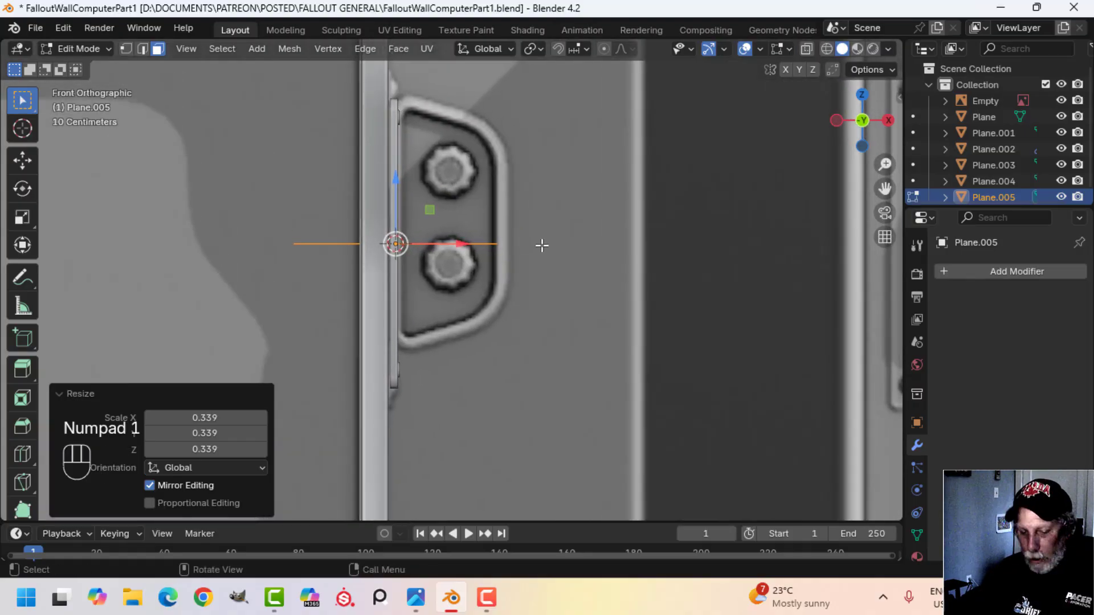
pyautogui.press('r')
pyautogui.press('x')
pyautogui.press('9')
pyautogui.press('0')
pyautogui.press('Return')
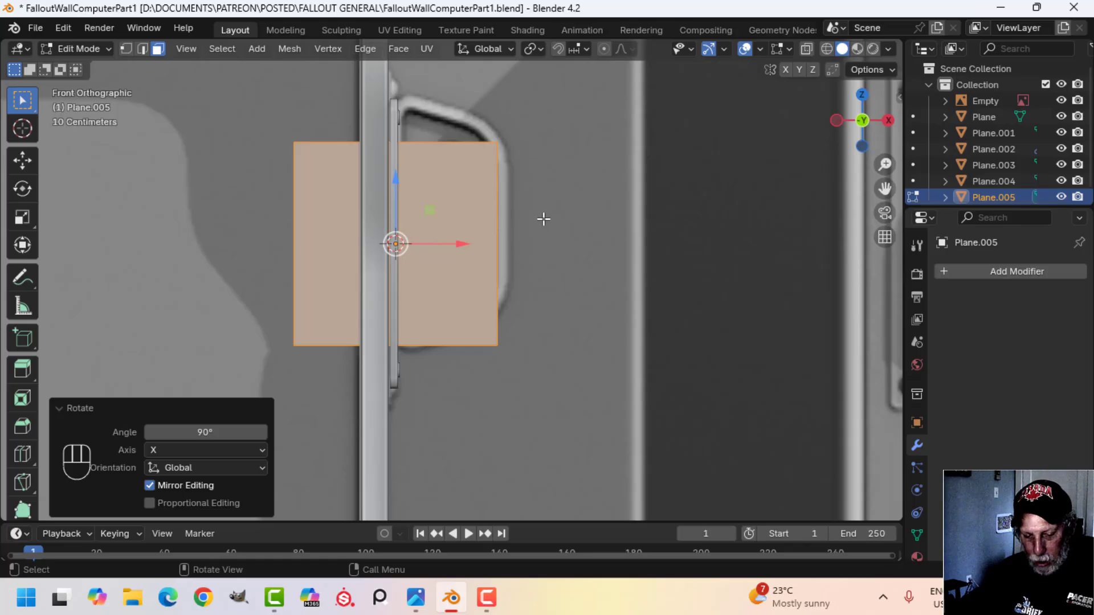
pyautogui.press('s')
pyautogui.press('z')
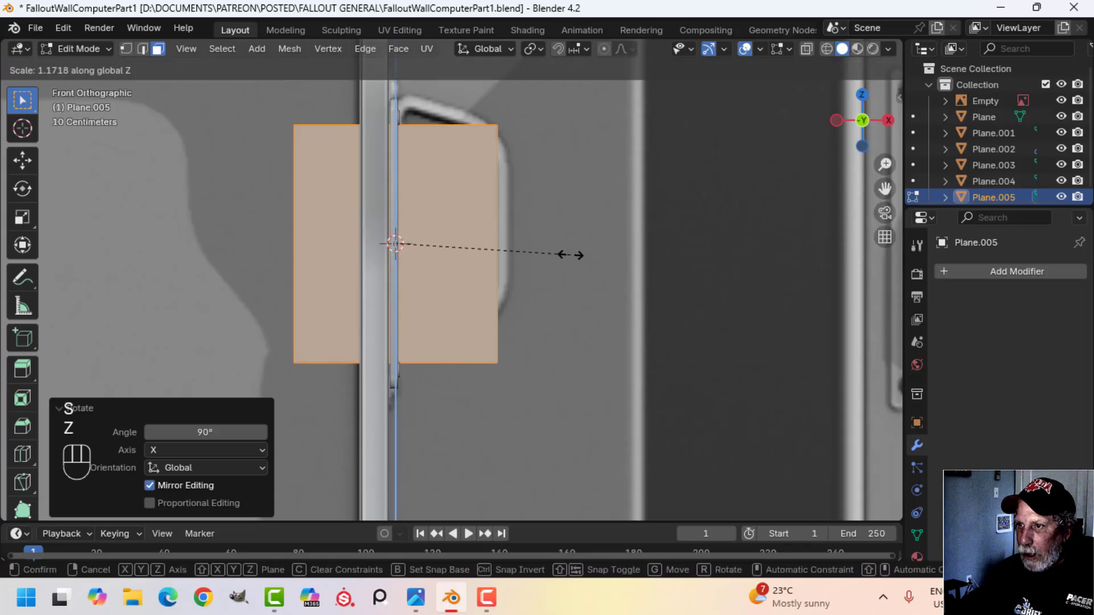
pyautogui.click(570, 254)
# - Move the plane's inner vertical edge along X to the plate surface and scale the outer vertical edge to 0.732
pyautogui.press('2')
pyautogui.click(300, 217)
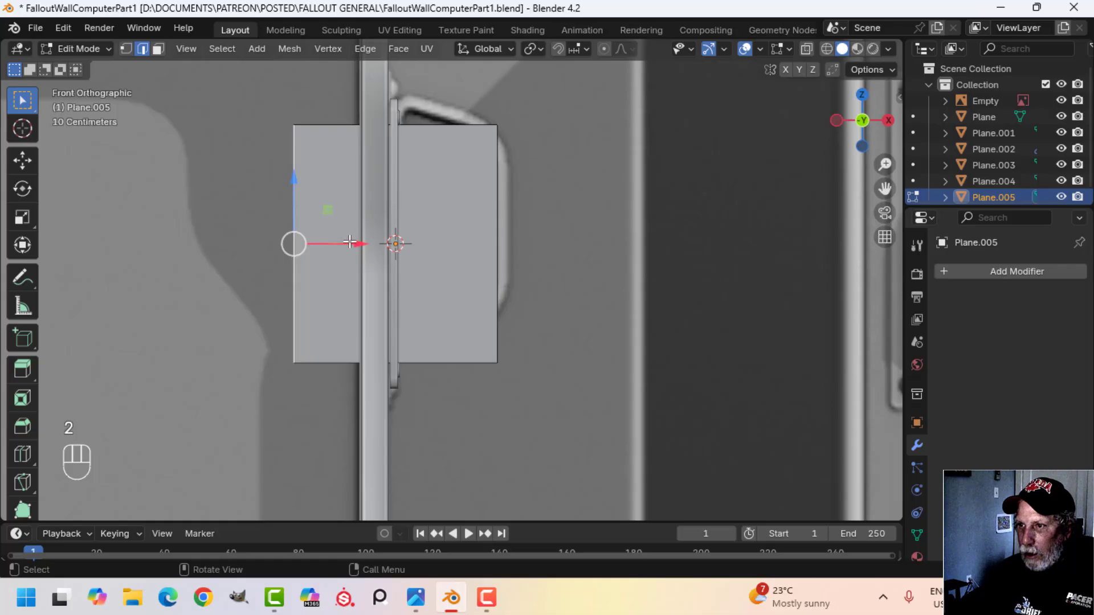
pyautogui.moveTo(350, 242); pyautogui.dragTo(459, 228)
pyautogui.click(495, 184)
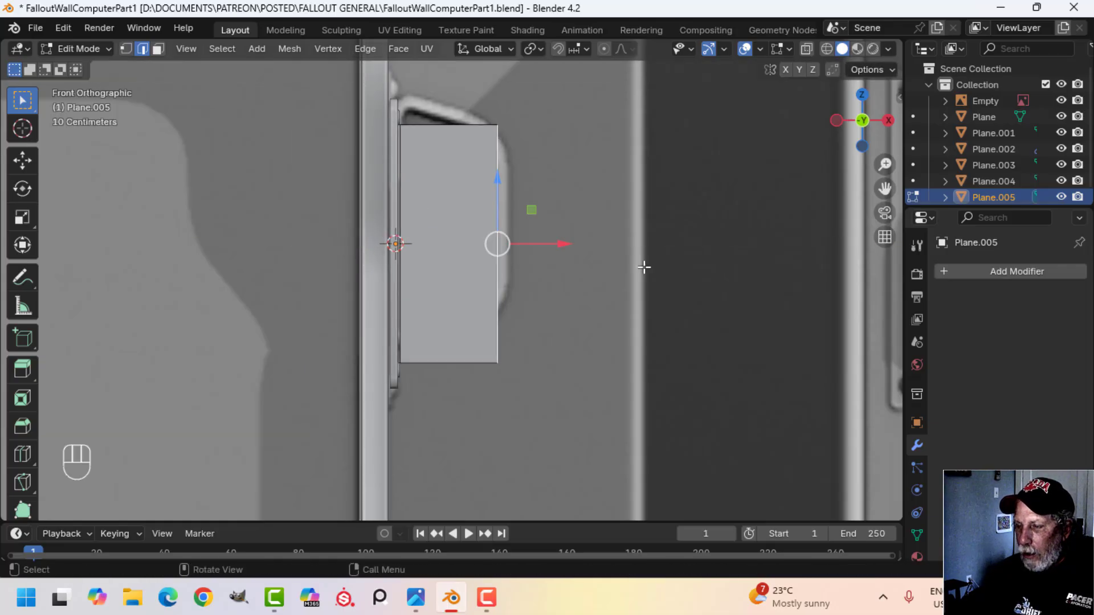
pyautogui.press('s')
pyautogui.click(602, 263)
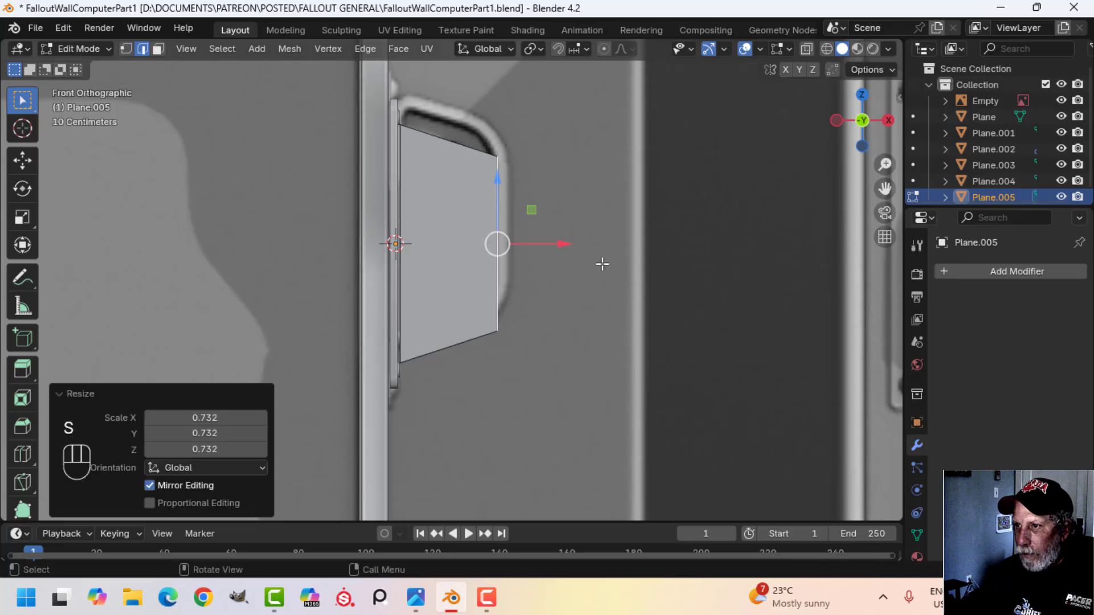
# - Scale the whole trapezoid profile by 1.09 along Z
pyautogui.press('a')
pyautogui.moveTo(600, 262); pyautogui.dragTo(576, 253, button='middle')
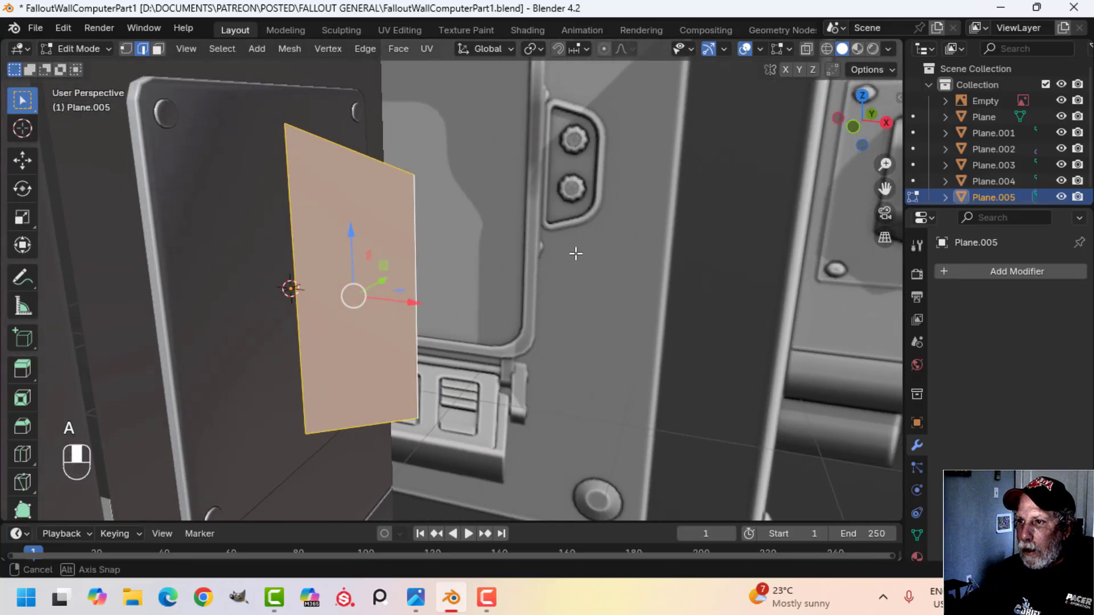
pyautogui.press('s')
pyautogui.press('z')
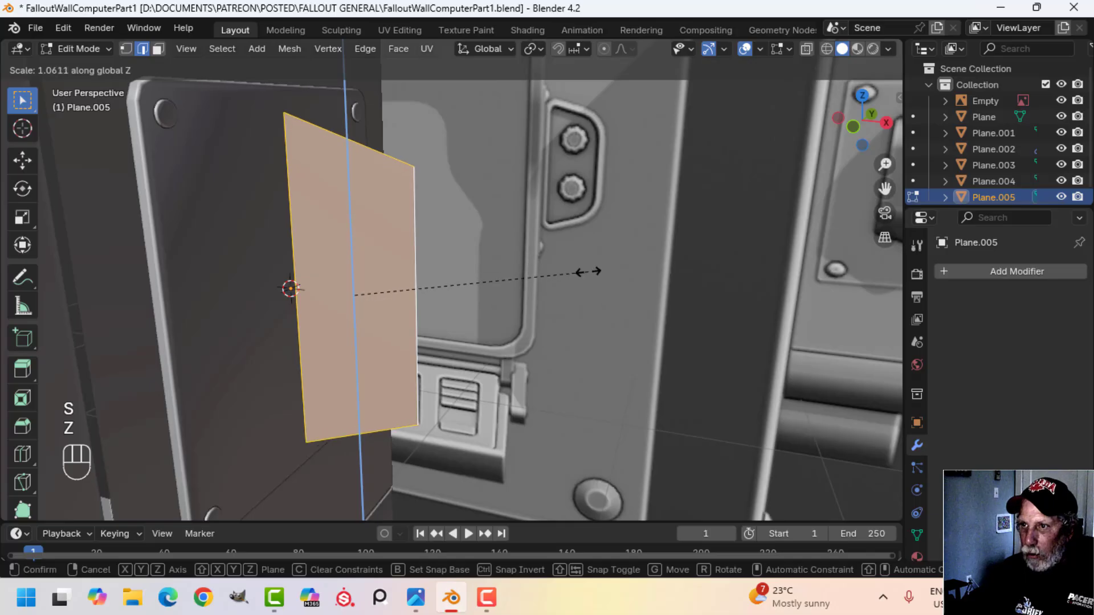
pyautogui.click(595, 284)
# - Move the profile about -0.21 m along Y and extrude it into a block across the side plate
pyautogui.scroll(-4, 650, 257)
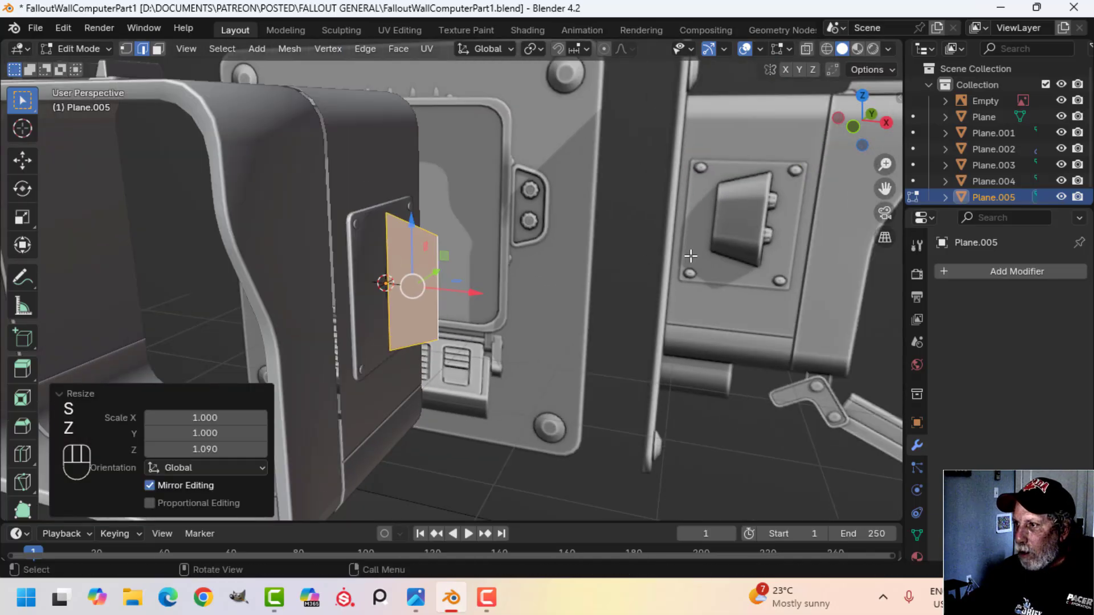
pyautogui.moveTo(495, 216); pyautogui.dragTo(480, 242, button='middle')
pyautogui.moveTo(449, 259); pyautogui.dragTo(410, 246)
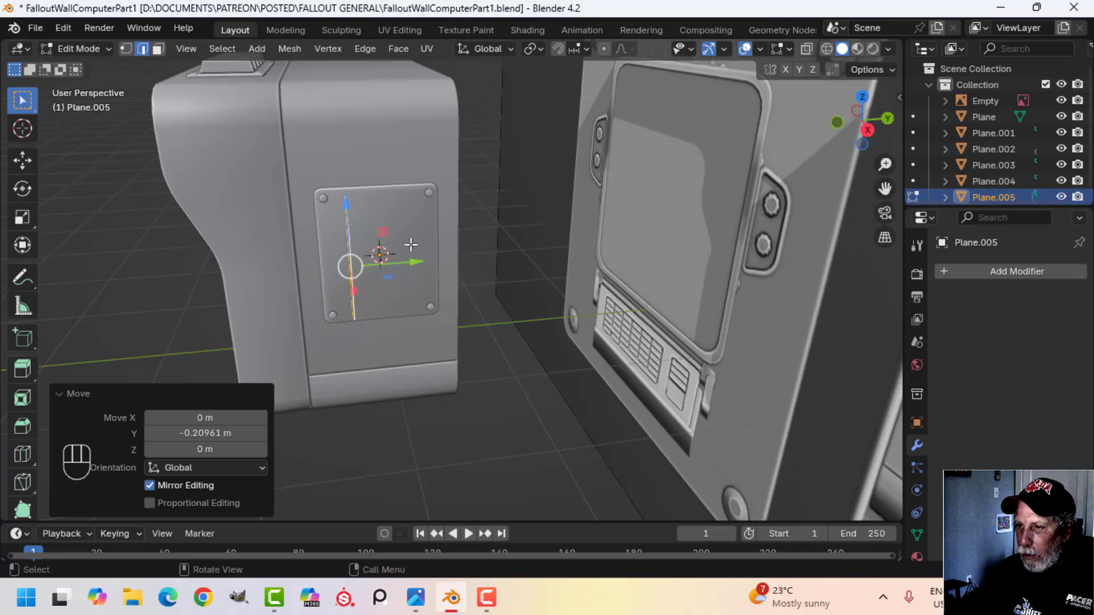
pyautogui.moveTo(410, 246); pyautogui.dragTo(345, 260, button='middle')
pyautogui.press('e')
pyautogui.click(451, 255)
# - Try to taper the block by moving the outer vertical edge of its extruded end toward the plate along X
pyautogui.click(353, 241)
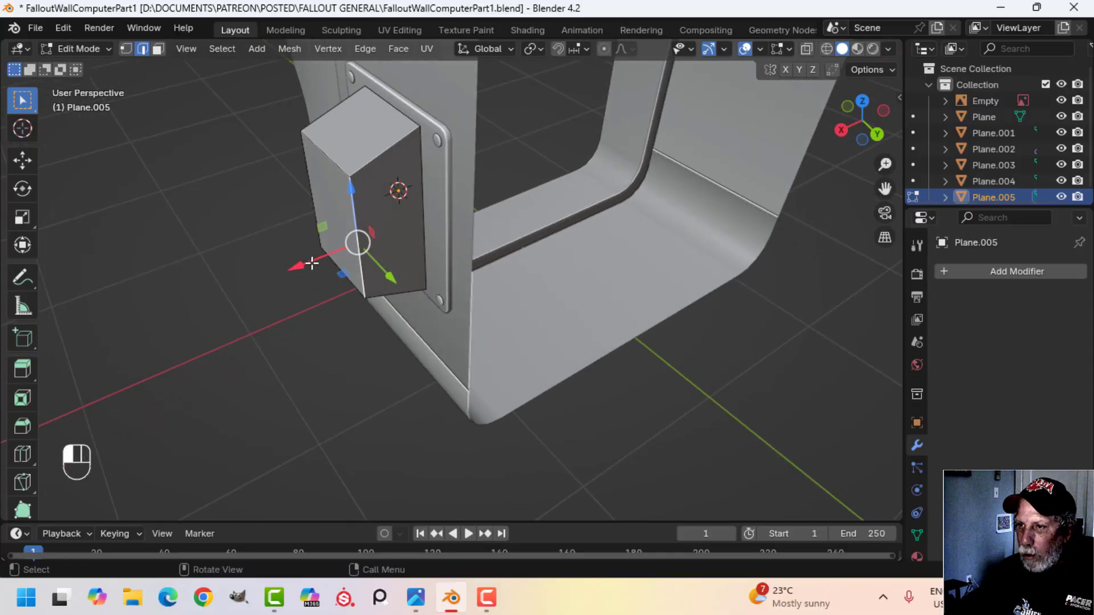
pyautogui.moveTo(311, 262); pyautogui.dragTo(341, 254)
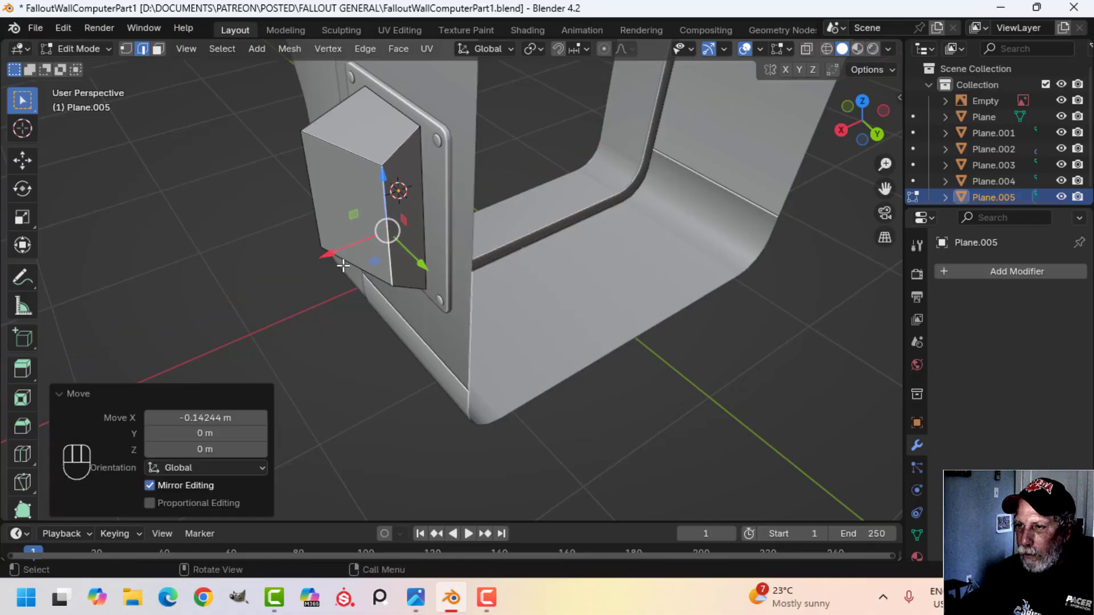
pyautogui.moveTo(340, 254); pyautogui.dragTo(417, 238, button='middle')
pyautogui.hotkey('ctrl', 'z')
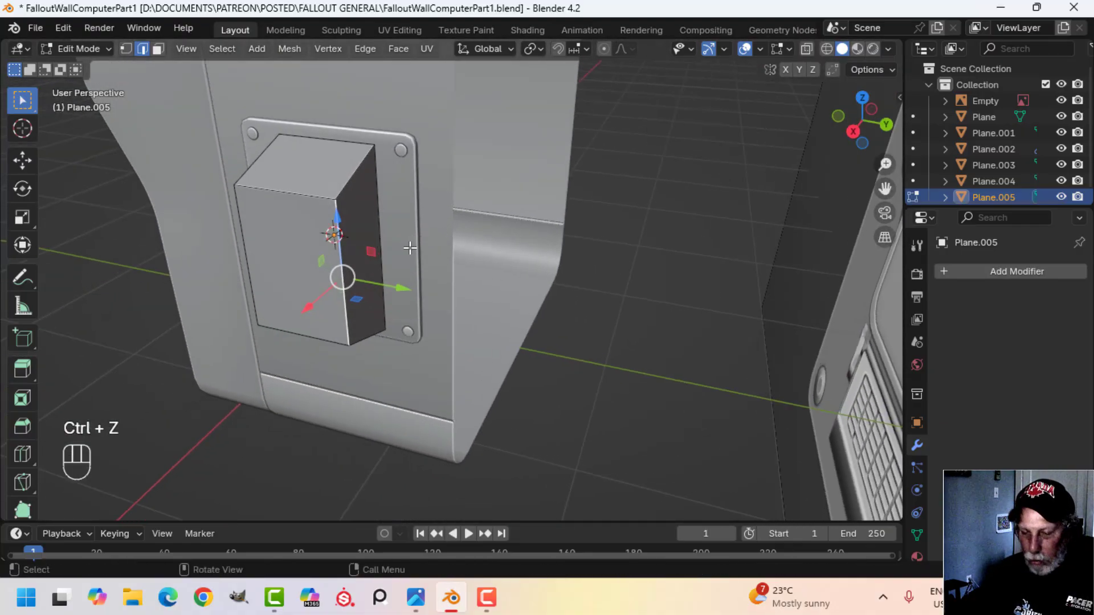
pyautogui.keyDown('shift'); pyautogui.moveTo(378, 335); pyautogui.dragTo(406, 265, button='middle'); pyautogui.keyUp('shift')
pyautogui.moveTo(314, 269); pyautogui.dragTo(354, 254)
pyautogui.moveTo(353, 254); pyautogui.dragTo(781, 261, button='middle')
pyautogui.press('Tab')
pyautogui.hotkey('alt', 'a')
pyautogui.hotkey('ctrl', 'z')
pyautogui.hotkey('ctrl', 'z')
pyautogui.hotkey('ctrl', 'z')
# - Scale the block's extruded end face to 0.637 along Z
pyautogui.hotkey('alt', 'a')
pyautogui.moveTo(475, 271); pyautogui.dragTo(403, 281, button='middle')
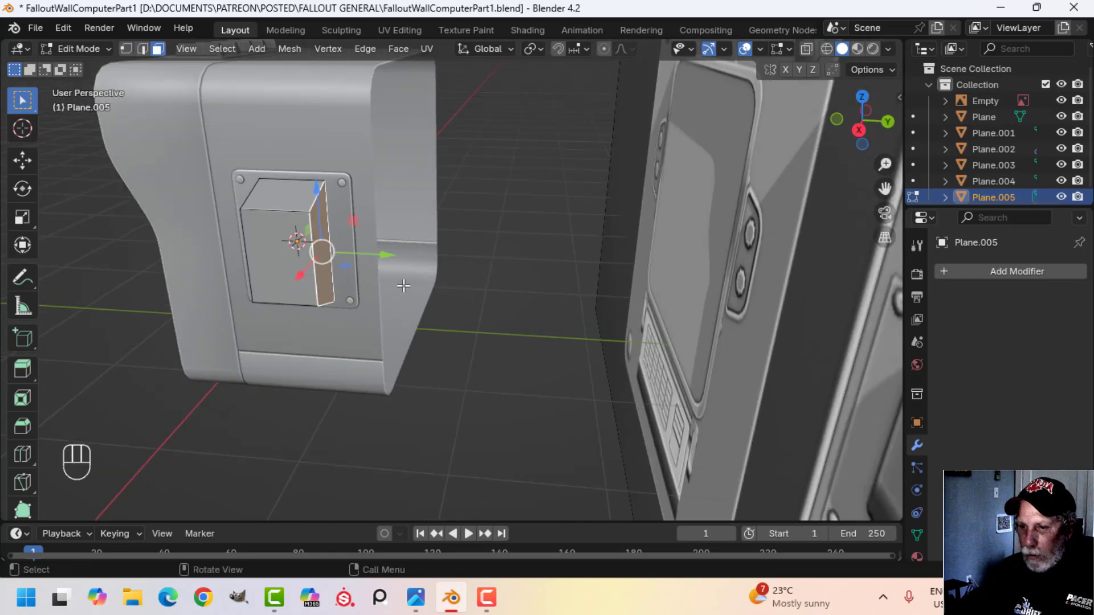
pyautogui.press('s')
pyautogui.press('z')
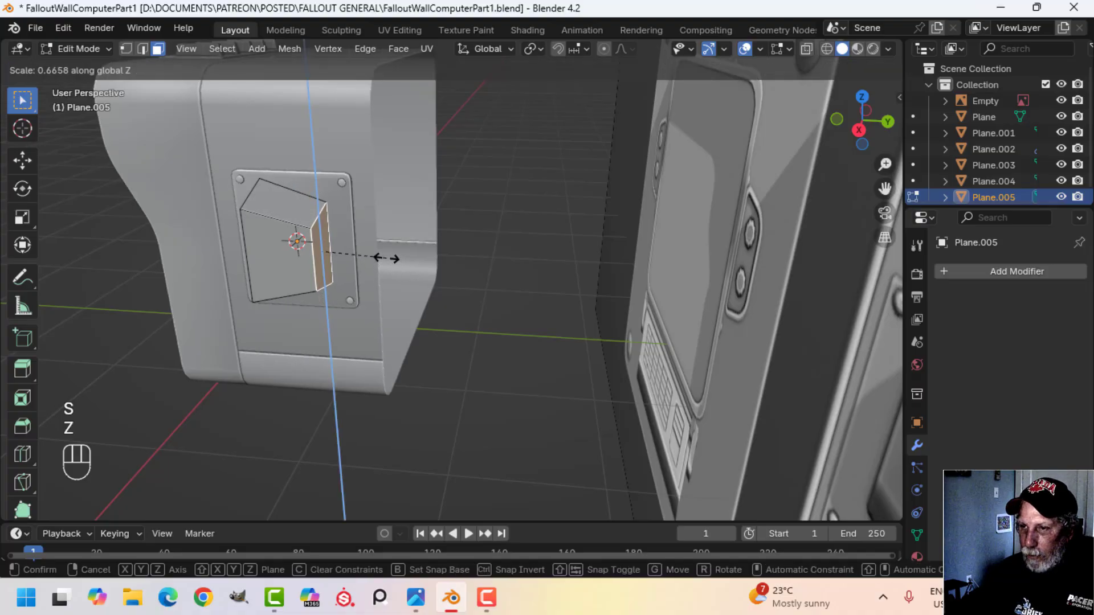
pyautogui.click(384, 251)
# - Examine the side housing's shape in the reference images and compare it with the modelled block
pyautogui.moveTo(459, 245); pyautogui.dragTo(557, 254, button='middle')
pyautogui.scroll(-3, 557, 254)
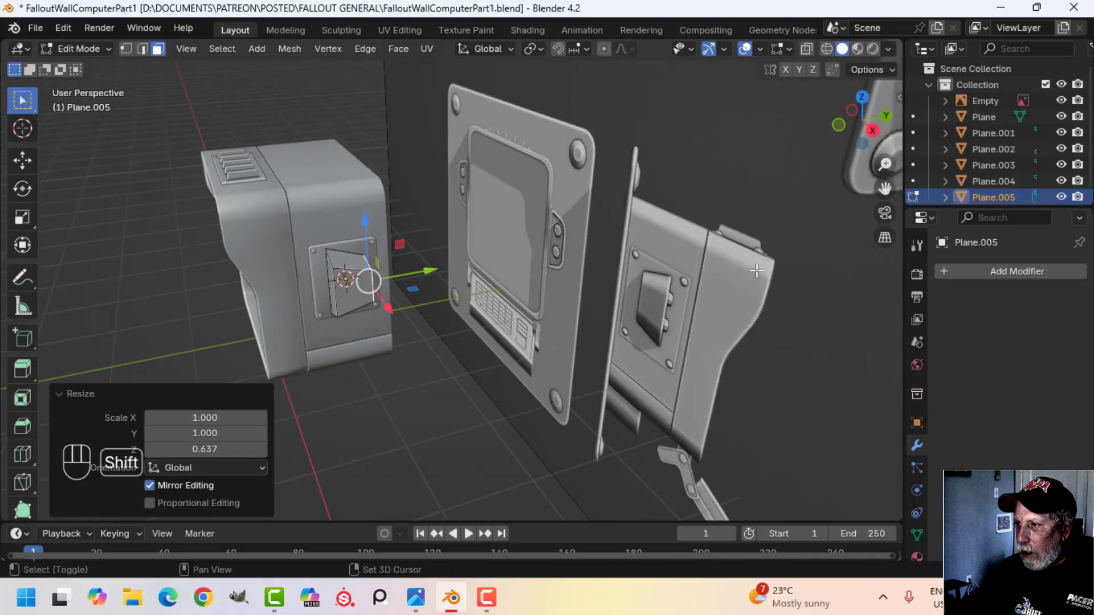
pyautogui.keyDown('shift'); pyautogui.moveTo(735, 270); pyautogui.dragTo(568, 261, button='middle'); pyautogui.keyUp('shift')
pyautogui.keyDown('shift'); pyautogui.moveTo(678, 262); pyautogui.dragTo(527, 399, button='middle'); pyautogui.keyUp('shift')
pyautogui.scroll(-4, 538, 287)
pyautogui.keyDown('shift'); pyautogui.moveTo(457, 296); pyautogui.dragTo(527, 287, button='middle'); pyautogui.keyUp('shift')
pyautogui.moveTo(527, 288); pyautogui.dragTo(632, 257, button='middle')
pyautogui.keyDown('shift'); pyautogui.moveTo(632, 257); pyautogui.dragTo(605, 130, button='middle'); pyautogui.keyUp('shift')
pyautogui.moveTo(472, 254); pyautogui.dragTo(706, 136, button='middle')
pyautogui.scroll(2, 378, 289)
pyautogui.moveTo(707, 137); pyautogui.dragTo(567, 272, button='middle')
pyautogui.scroll(3, 677, 200)
# - Move the outer vertical edge of the block's scaled end slightly toward the plate along X
pyautogui.hotkey('alt', 'a')
pyautogui.click(540, 246)
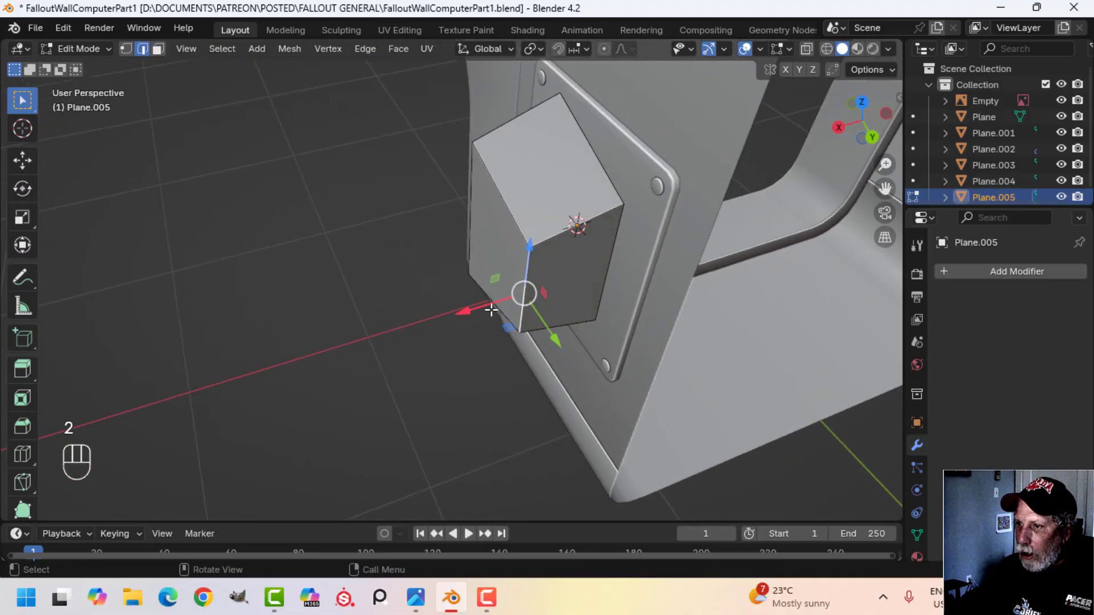
pyautogui.moveTo(478, 313); pyautogui.dragTo(501, 305)
pyautogui.moveTo(502, 306); pyautogui.dragTo(600, 220, button='middle')
# - Isolate the block in local view and open its mesh for editing with nothing selected
pyautogui.press('Tab')
pyautogui.hotkey('alt', 'a')
pyautogui.click(434, 246)
pyautogui.press('KP_Divide')
pyautogui.moveTo(485, 282); pyautogui.dragTo(499, 262, button='middle')
pyautogui.press('Tab')
pyautogui.hotkey('alt', 'a')
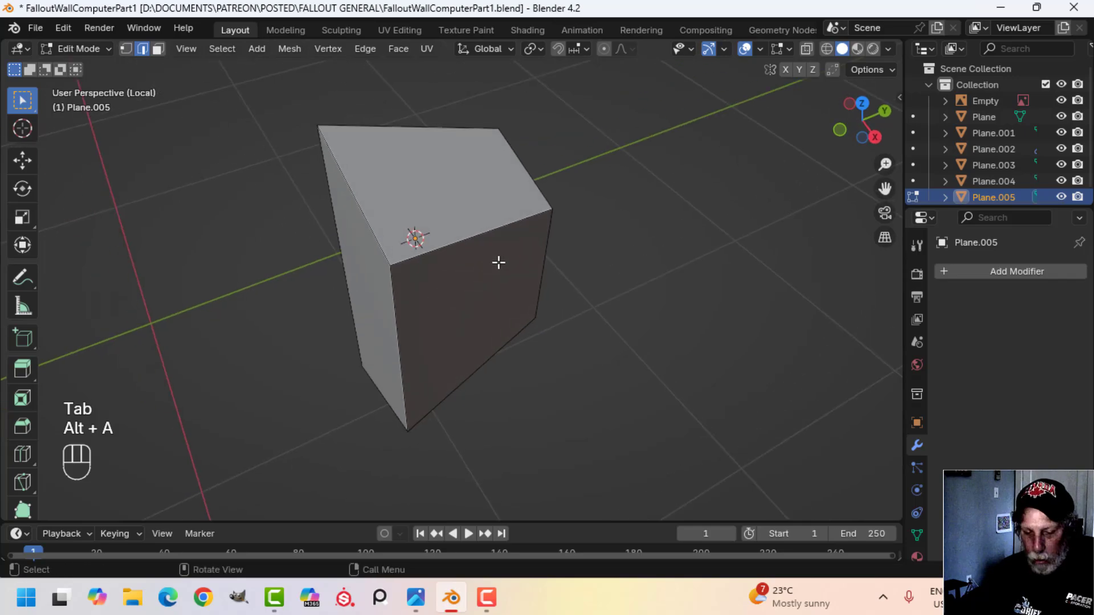
# - Bevel the upper and lower edges of the block's outer face by about 0.025 m
pyautogui.moveTo(524, 308); pyautogui.dragTo(605, 310, button='middle')
pyautogui.keyDown('shift'); pyautogui.click(493, 371); pyautogui.keyUp('shift')
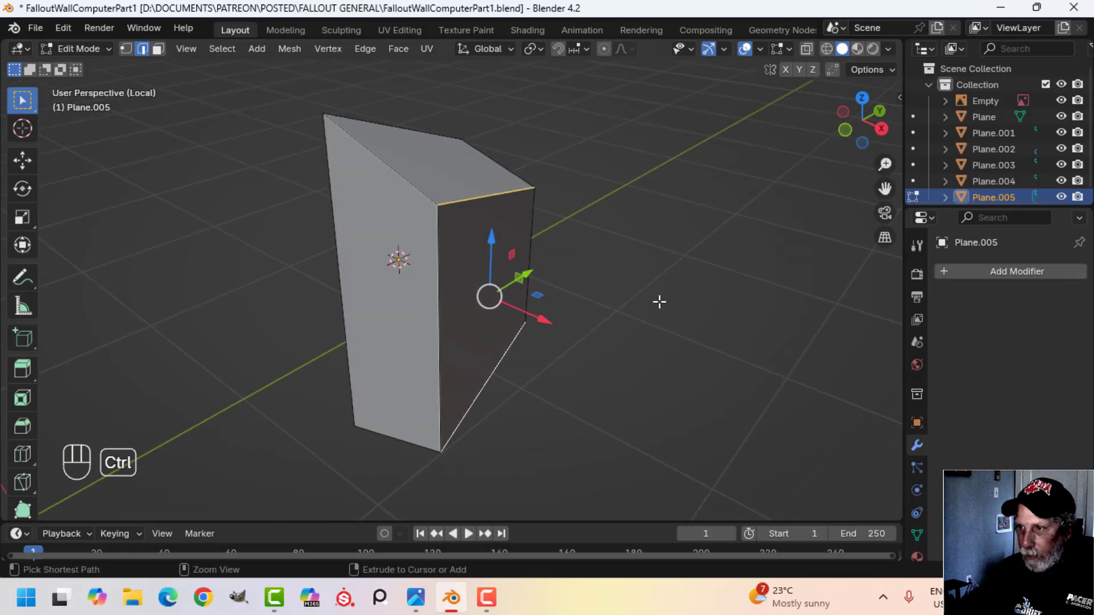
pyautogui.hotkey('ctrl', 'b')
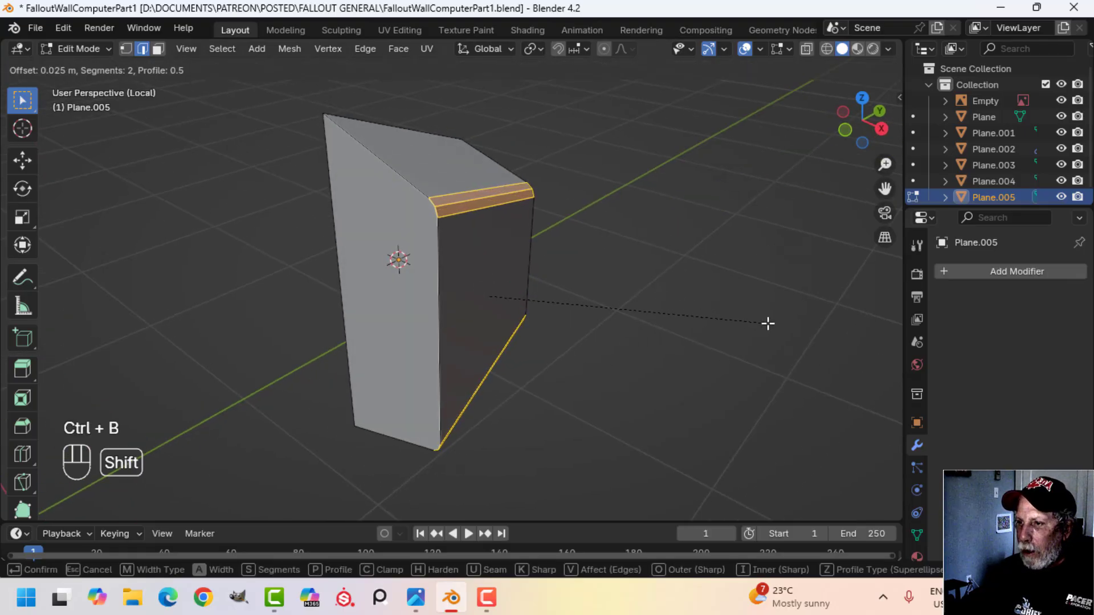
pyautogui.click(764, 323)
pyautogui.moveTo(739, 317); pyautogui.dragTo(711, 273, button='middle')
# - Try to bevel the upper and lower edges of the block's plate-side face by about 0.08 m
pyautogui.moveTo(559, 266); pyautogui.dragTo(420, 373, button='middle')
pyautogui.click(393, 151)
pyautogui.keyDown('shift'); pyautogui.click(398, 358); pyautogui.keyUp('shift')
pyautogui.moveTo(537, 313); pyautogui.dragTo(539, 344, button='middle')
pyautogui.keyDown('shift'); pyautogui.moveTo(577, 237); pyautogui.dragTo(581, 367, button='middle'); pyautogui.keyUp('shift')
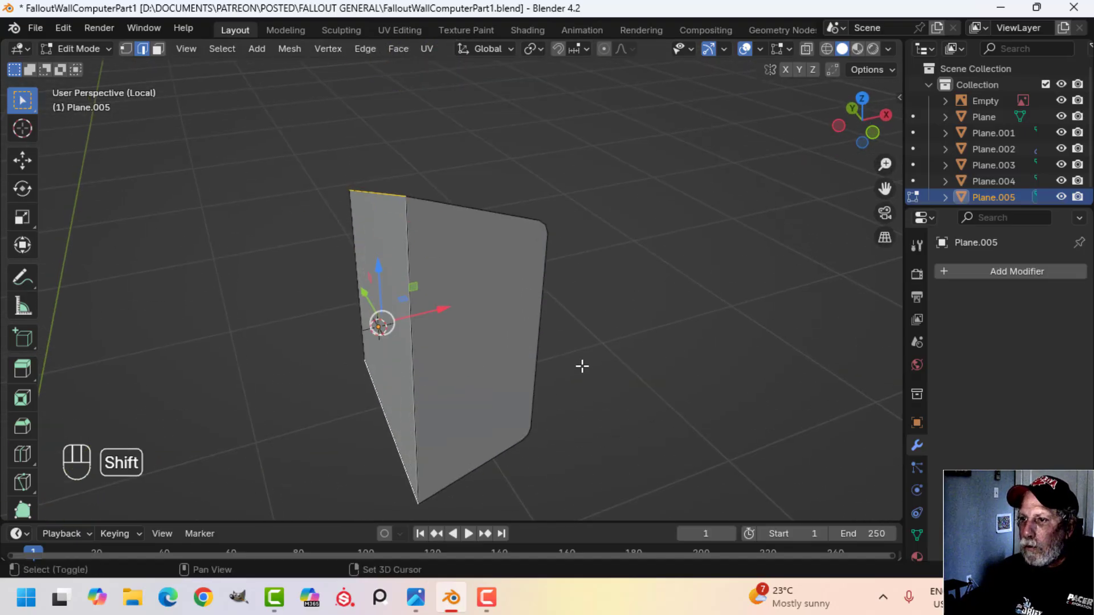
pyautogui.moveTo(614, 295); pyautogui.dragTo(576, 329, button='middle')
pyautogui.hotkey('ctrl', 'b')
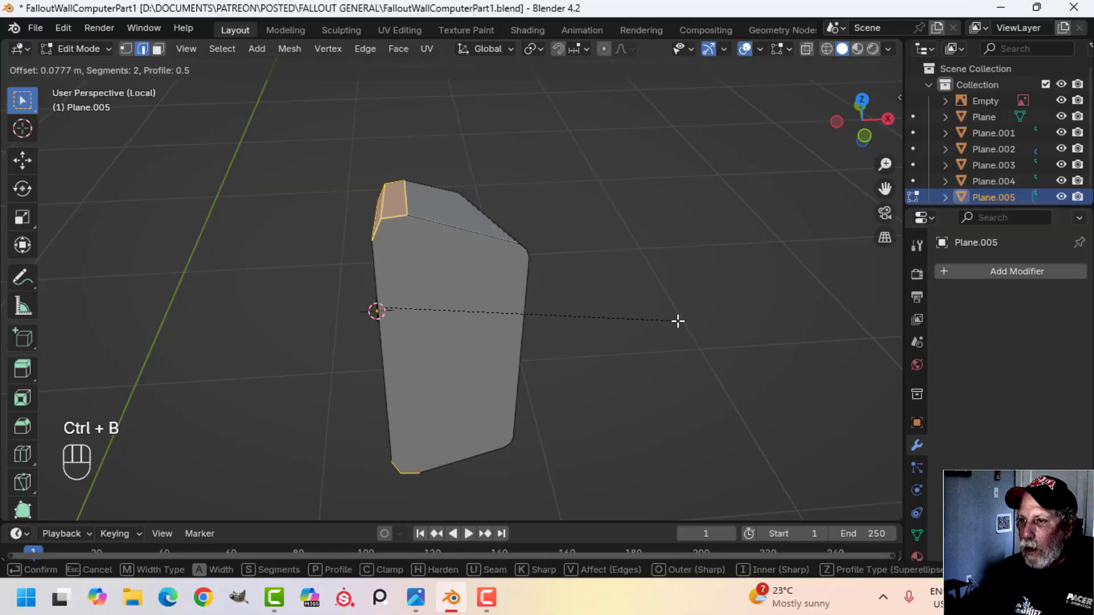
pyautogui.click(666, 322)
pyautogui.press('Tab')
pyautogui.moveTo(625, 327); pyautogui.dragTo(479, 263, button='middle')
pyautogui.hotkey('alt', 'a')
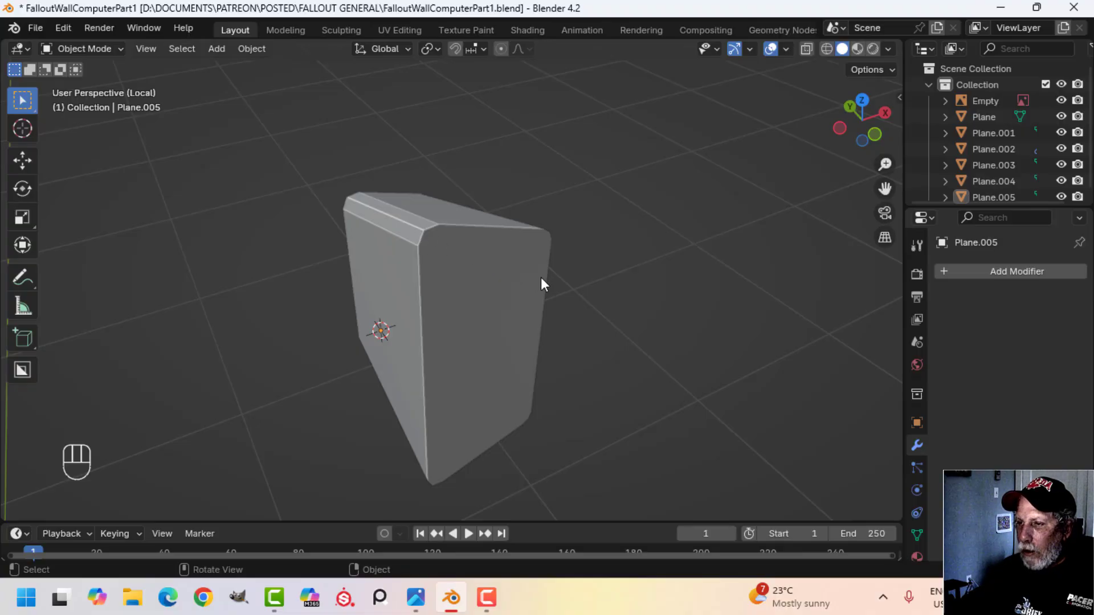
# - Undo the bevels on both the plate-side and outer edges of the block
pyautogui.hotkey('ctrl', 'z')
pyautogui.hotkey('ctrl', 'z')
pyautogui.hotkey('ctrl', 'z')
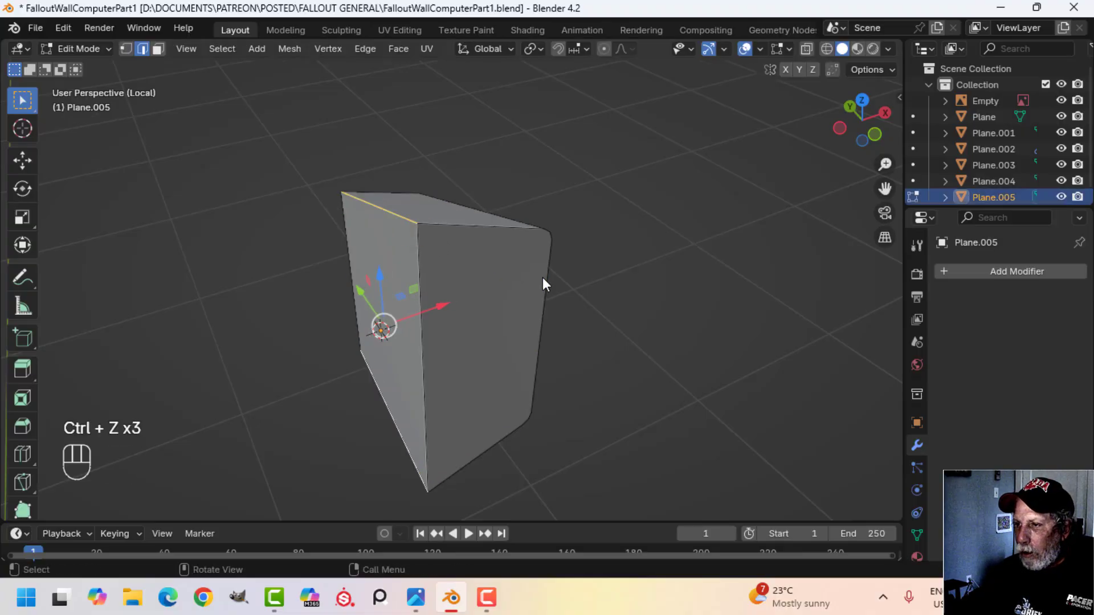
pyautogui.hotkey('ctrl', 'z')
pyautogui.hotkey('ctrl', 'z')
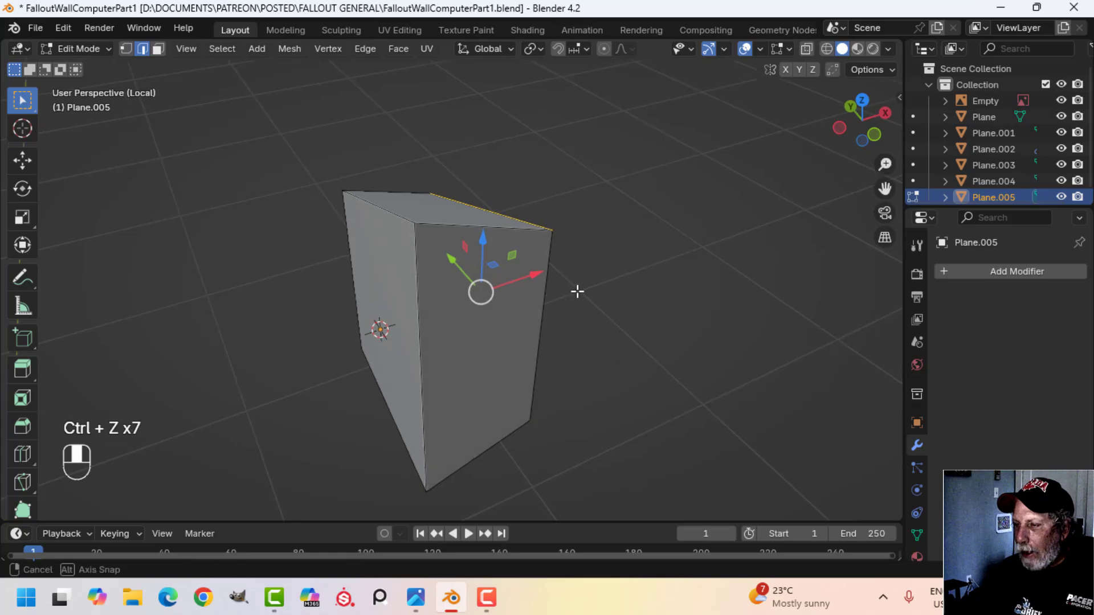
# - Bevel the upper and lower edges of both the plate-side and outer faces together by about 0.02 m with two segments
pyautogui.moveTo(576, 291); pyautogui.dragTo(404, 253, button='middle')
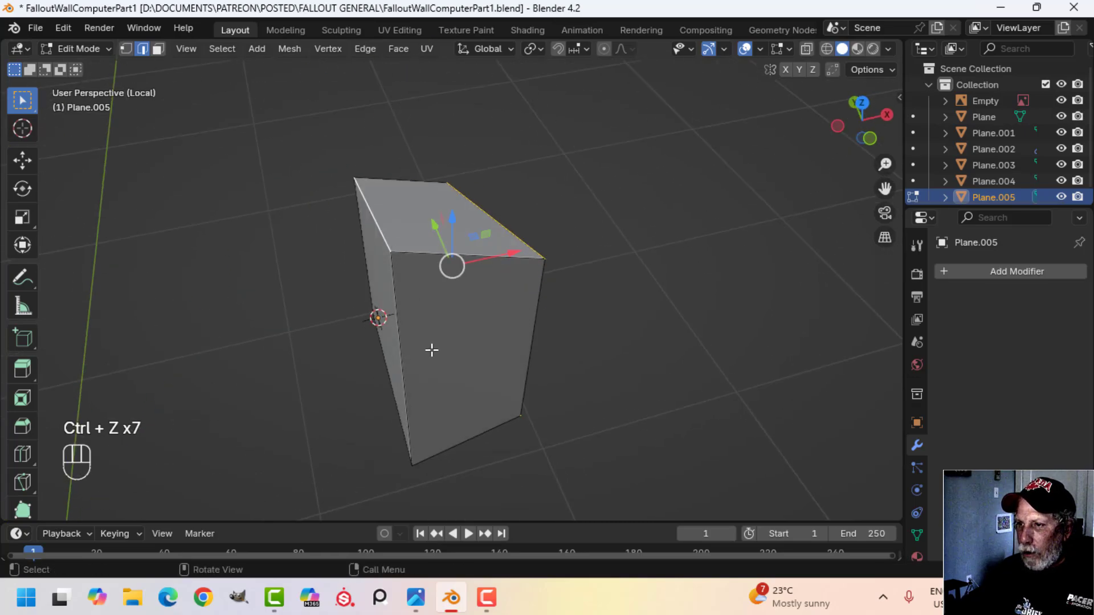
pyautogui.keyDown('shift'); pyautogui.moveTo(432, 350); pyautogui.dragTo(460, 245, button='middle'); pyautogui.keyUp('shift')
pyautogui.keyDown('shift'); pyautogui.click(425, 326); pyautogui.keyUp('shift')
pyautogui.moveTo(632, 324); pyautogui.dragTo(541, 311, button='middle')
pyautogui.scroll(2, 701, 293)
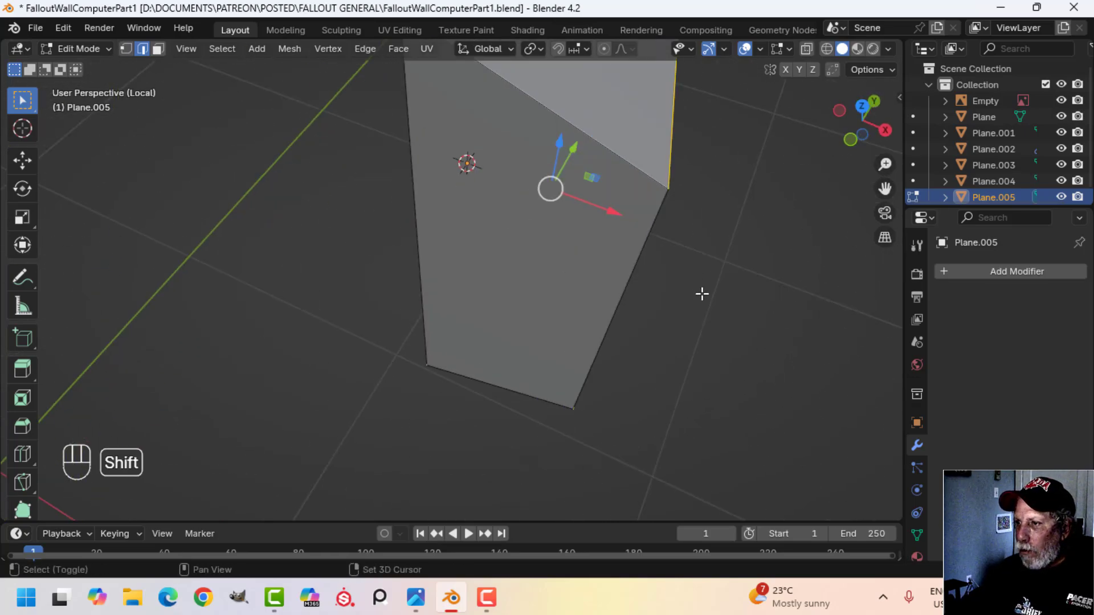
pyautogui.keyDown('shift'); pyautogui.moveTo(701, 293); pyautogui.dragTo(643, 348, button='middle'); pyautogui.keyUp('shift')
pyautogui.moveTo(644, 347); pyautogui.dragTo(622, 336, button='middle')
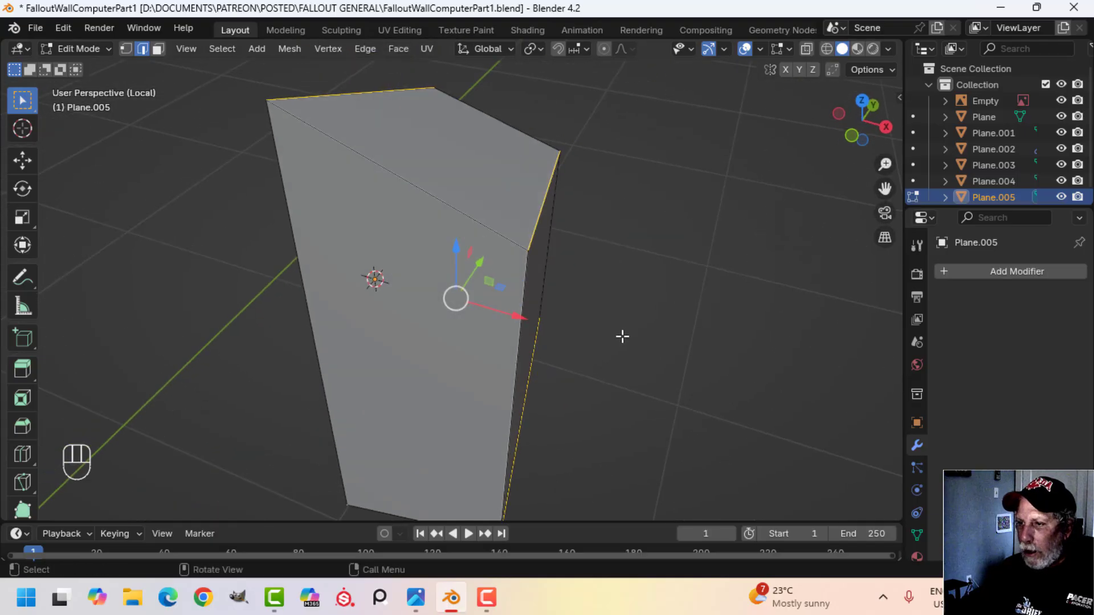
pyautogui.hotkey('ctrl', 'b')
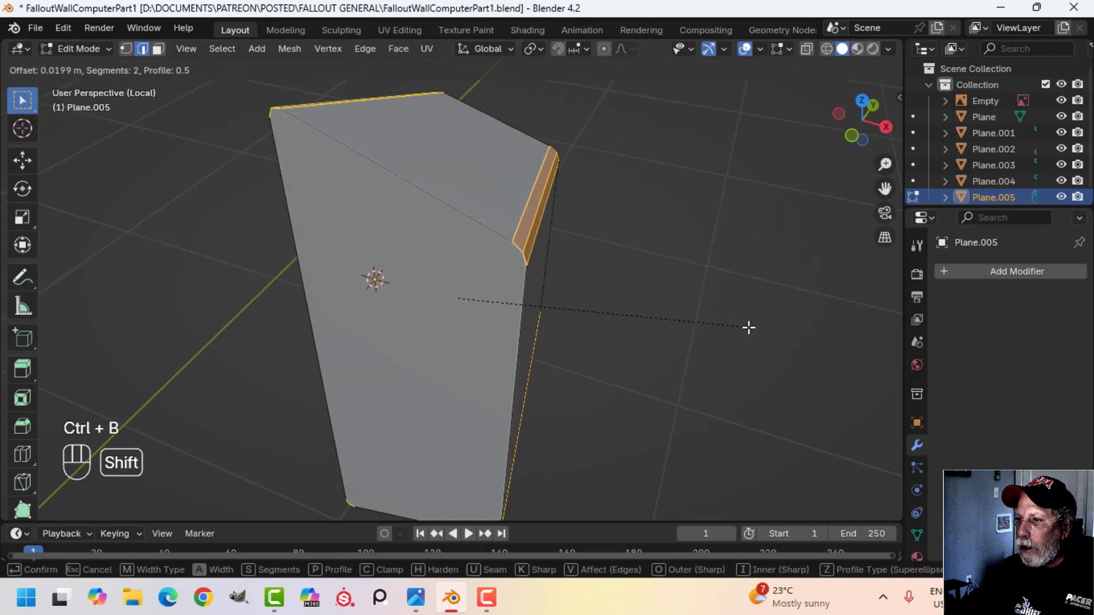
pyautogui.click(758, 328)
# - Clear the edge selection and select the block's front end face in face select mode
pyautogui.moveTo(758, 328); pyautogui.dragTo(492, 335, button='middle')
pyautogui.press('Tab')
pyautogui.hotkey('alt', 'a')
pyautogui.press('Tab')
pyautogui.press('3')
pyautogui.click(476, 264)
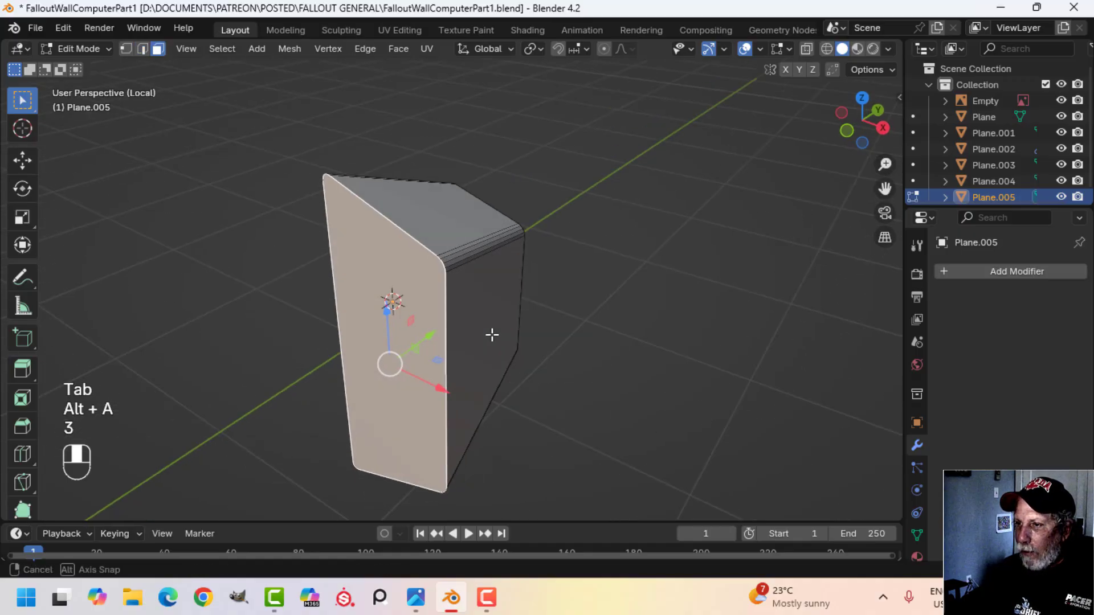
# - Try to inset the block's front end face by about 0.023 m
pyautogui.press('i')
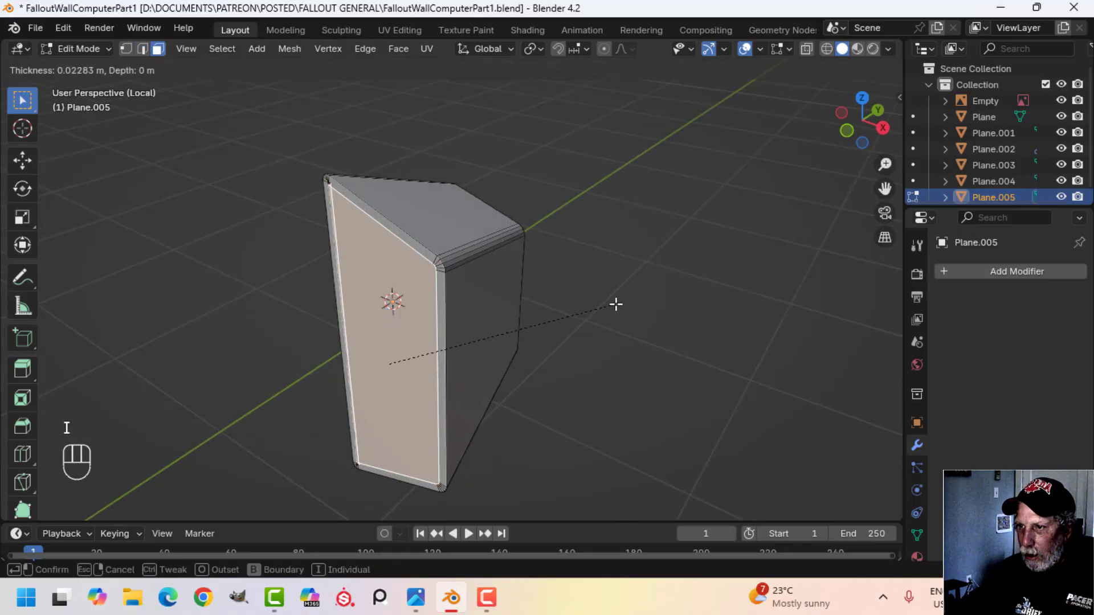
pyautogui.click(616, 304)
pyautogui.scroll(4, 598, 305)
pyautogui.keyDown('shift'); pyautogui.moveTo(598, 306); pyautogui.dragTo(615, 303, button='middle'); pyautogui.keyUp('shift')
pyautogui.scroll(3, 523, 304)
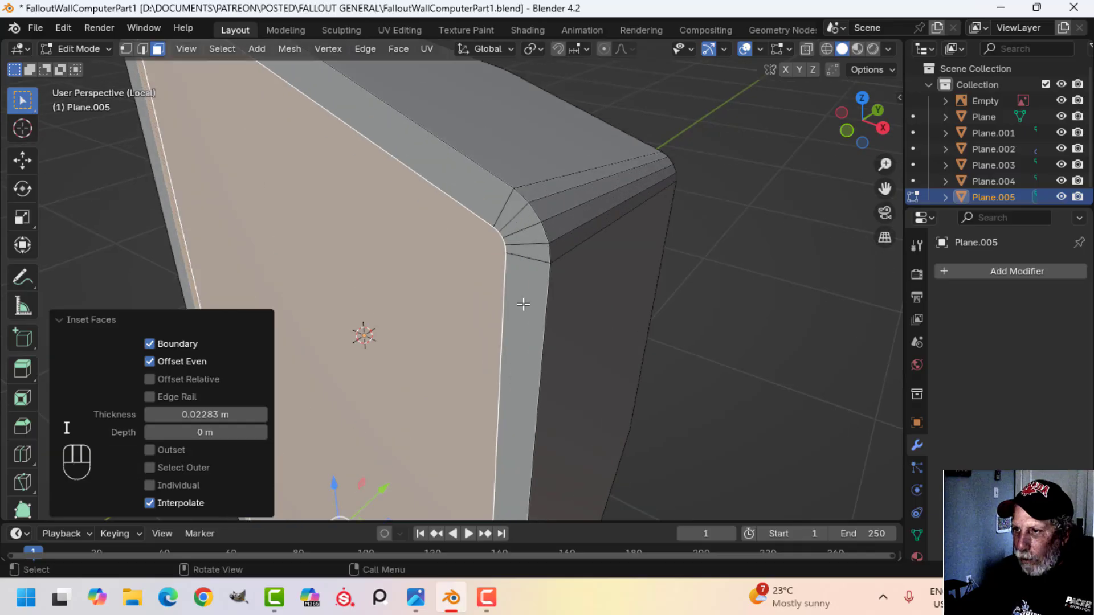
pyautogui.scroll(-4, 527, 268)
pyautogui.keyDown('shift'); pyautogui.moveTo(490, 290); pyautogui.dragTo(554, 270, button='middle'); pyautogui.keyUp('shift')
pyautogui.moveTo(501, 237); pyautogui.dragTo(524, 259, button='middle')
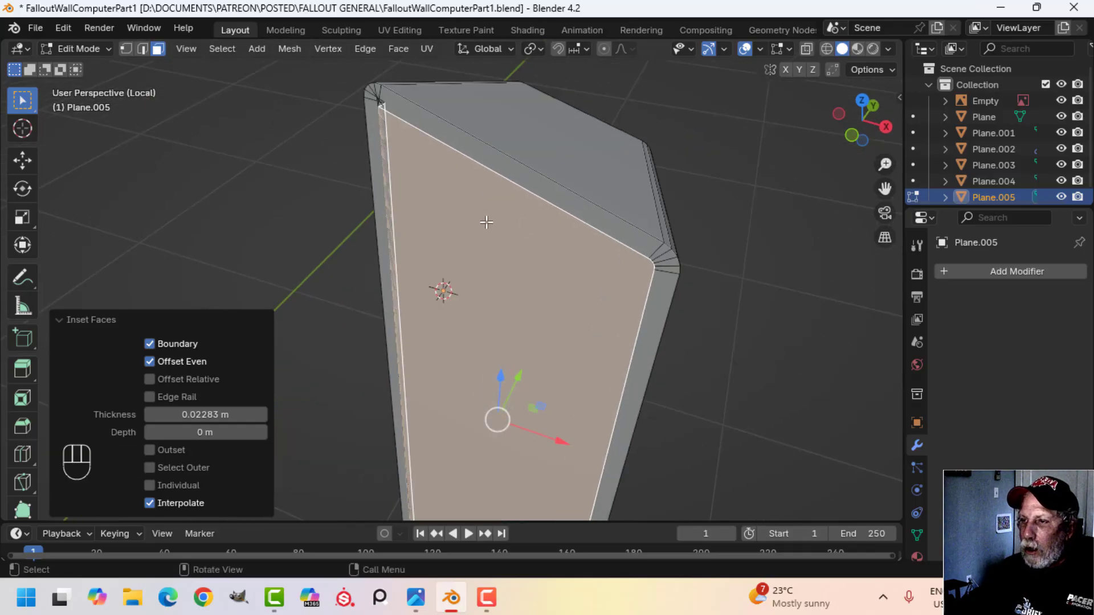
pyautogui.keyDown('shift'); pyautogui.moveTo(456, 205); pyautogui.dragTo(503, 277, button='middle'); pyautogui.keyUp('shift')
pyautogui.hotkey('ctrl', 'z')
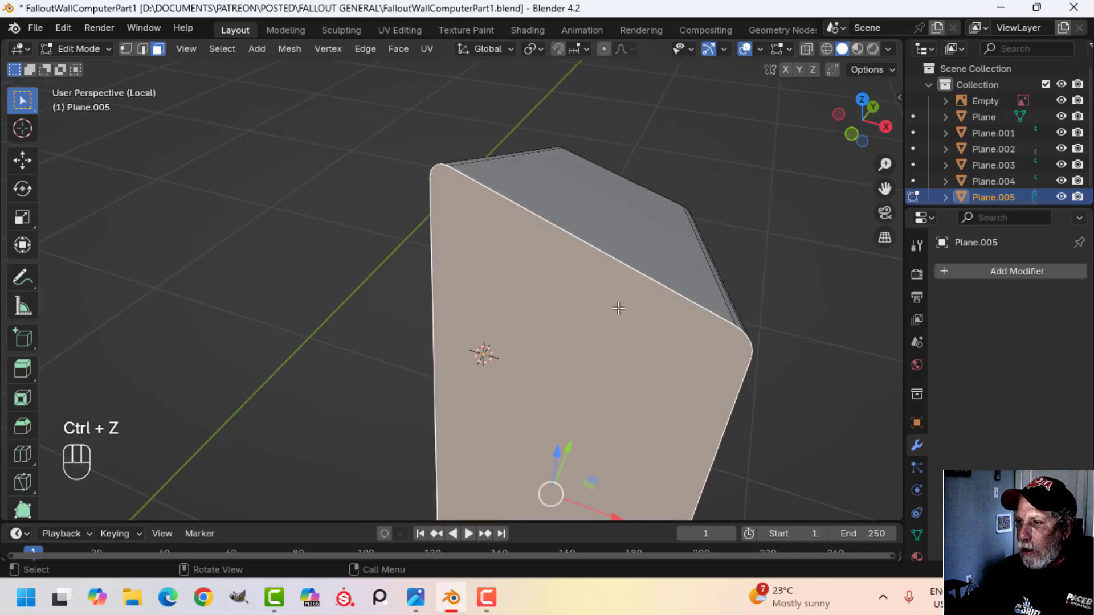
# - Extrude the front end face in place and scale it to 0.938 to form a rim
pyautogui.keyDown('shift'); pyautogui.moveTo(616, 308); pyautogui.dragTo(592, 261, button='middle'); pyautogui.keyUp('shift')
pyautogui.press('e')
pyautogui.rightClick(796, 265)
pyautogui.press('s')
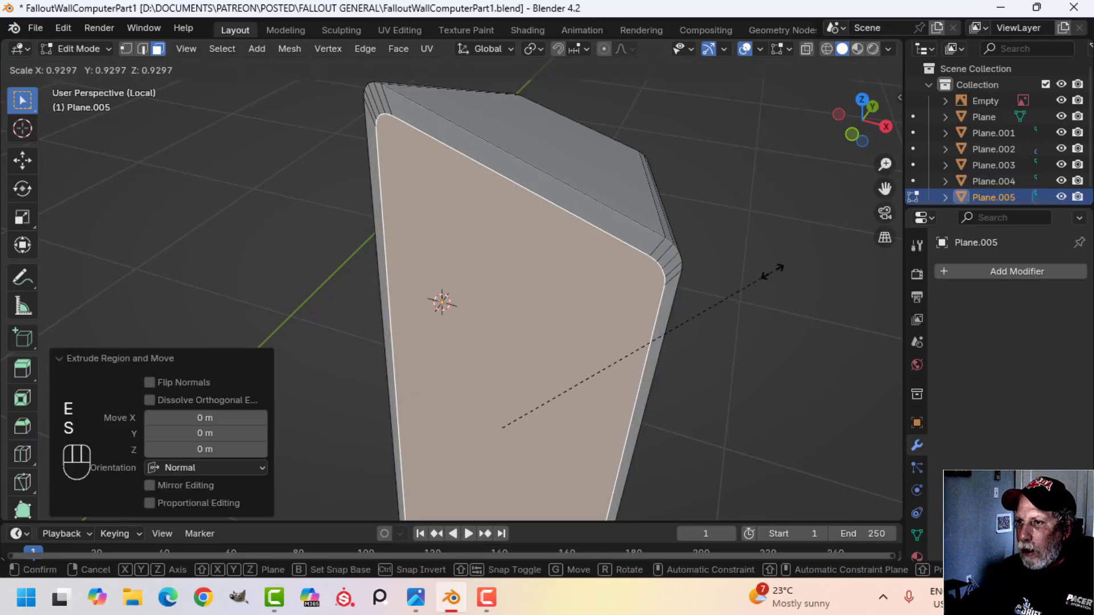
pyautogui.click(773, 272)
pyautogui.moveTo(687, 314); pyautogui.dragTo(668, 284, button='middle')
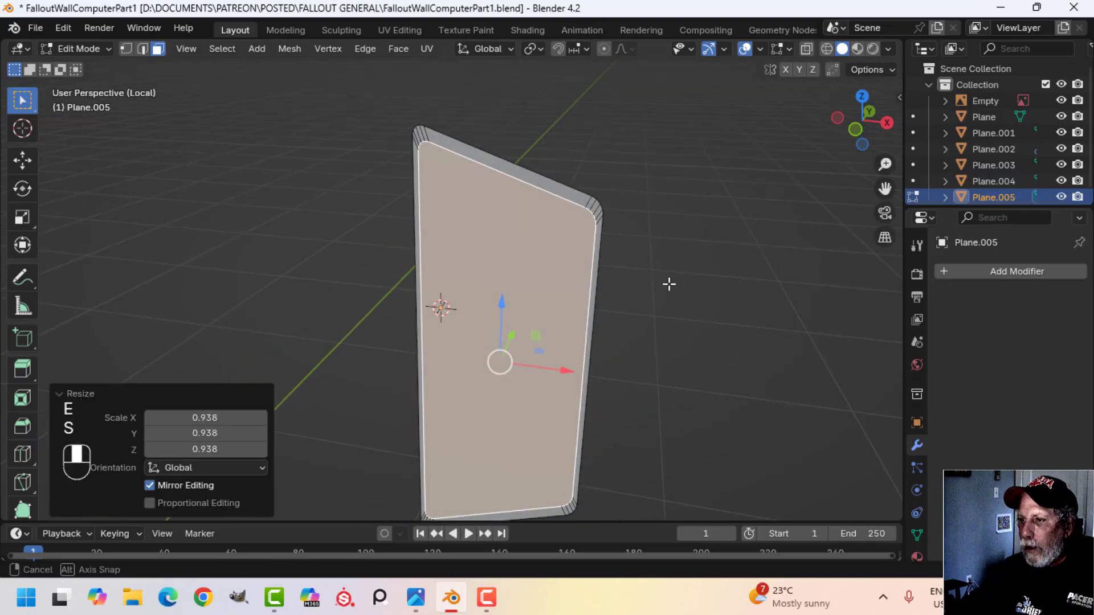
# - Even out the rim by scaling the inner face to 0.941 along X and 0.996 along Z
pyautogui.press('s')
pyautogui.press('x')
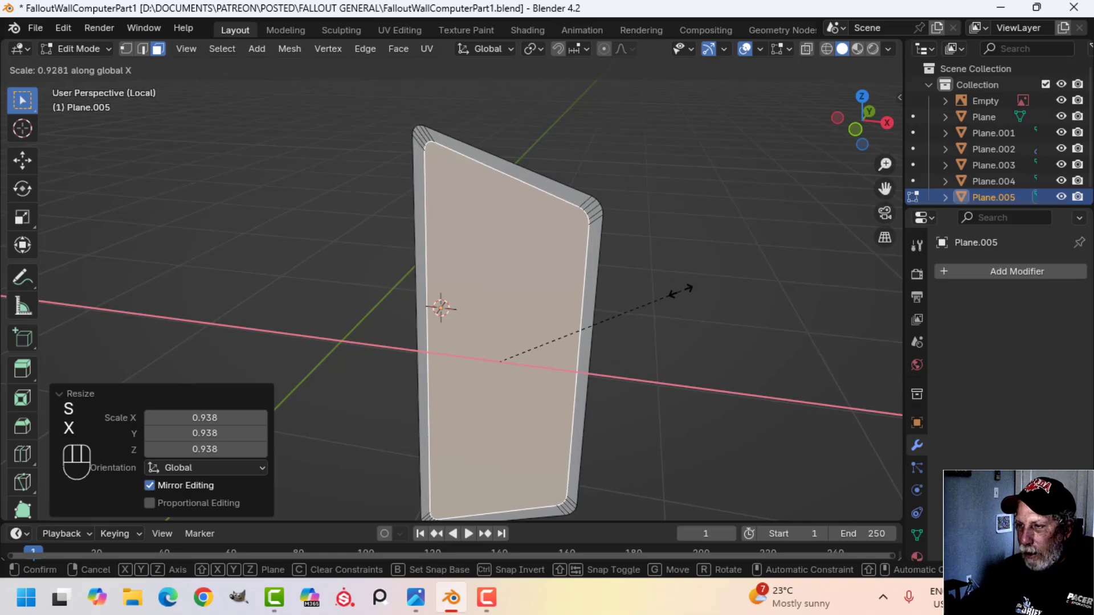
pyautogui.click(684, 291)
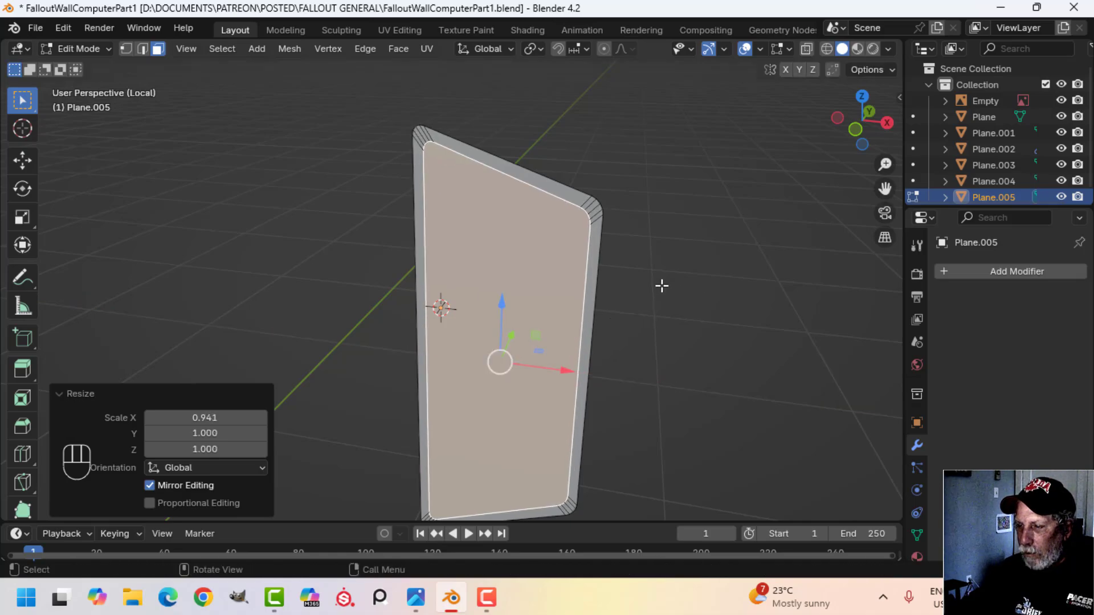
pyautogui.press('s')
pyautogui.press('z')
pyautogui.click(661, 290)
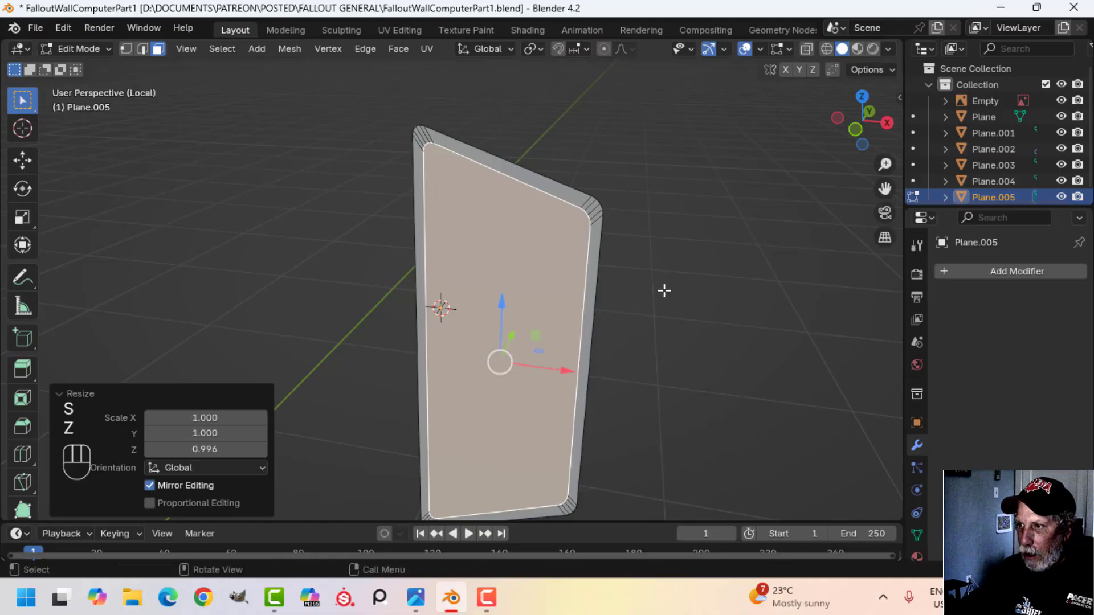
# - Extrude the inner front face about 0.044 m into the block to form a recess
pyautogui.moveTo(661, 291); pyautogui.dragTo(583, 300, button='middle')
pyautogui.press('e')
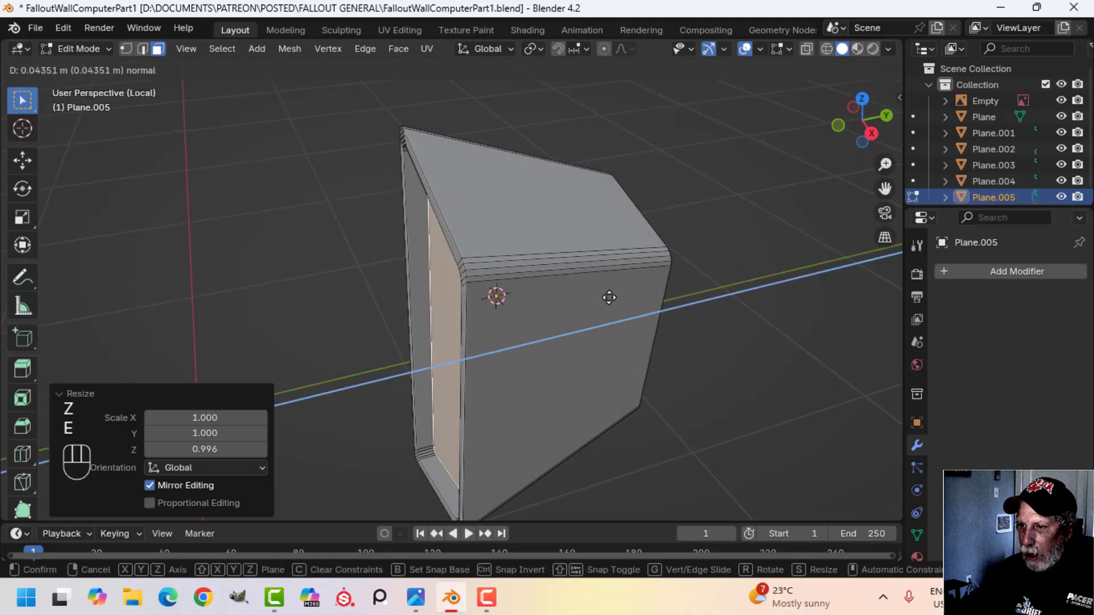
pyautogui.click(609, 297)
pyautogui.press('Tab')
pyautogui.moveTo(476, 310); pyautogui.dragTo(558, 302, button='middle')
pyautogui.hotkey('alt', 'a')
# - Bevel the outer and inner edge loops of the front rim with a narrow offset
pyautogui.click(553, 225)
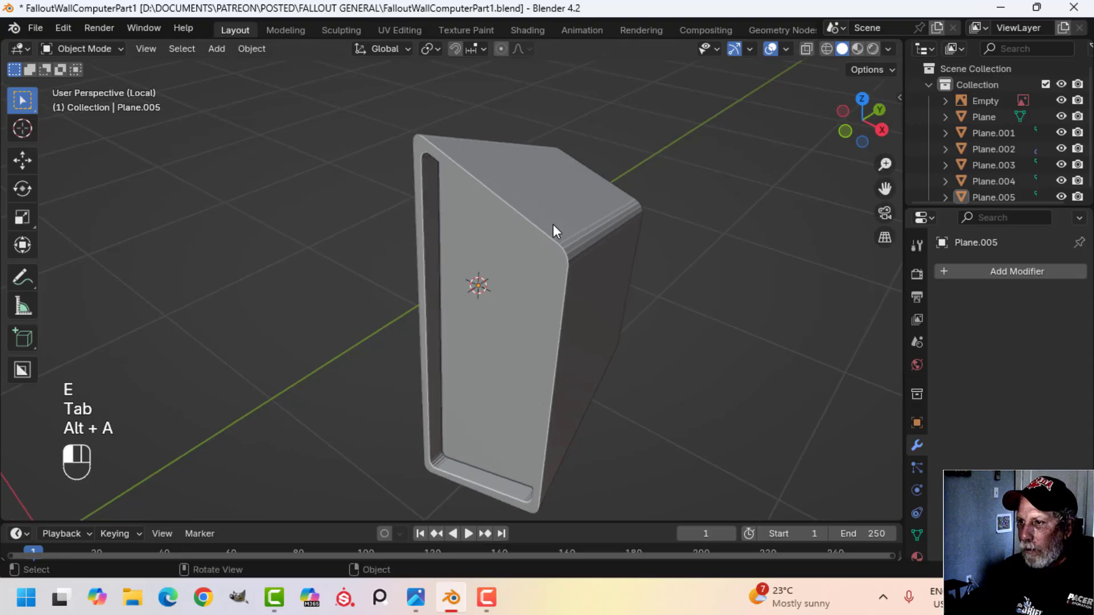
pyautogui.press('Tab')
pyautogui.scroll(2, 593, 244)
pyautogui.hotkey('alt', 'a')
pyautogui.keyDown('shift'); pyautogui.moveTo(593, 244); pyautogui.dragTo(647, 281, button='middle'); pyautogui.keyUp('shift')
pyautogui.scroll(1, 640, 300)
pyautogui.hotkey('ctrl', 'b')
pyautogui.scroll(-3, 656, 278)
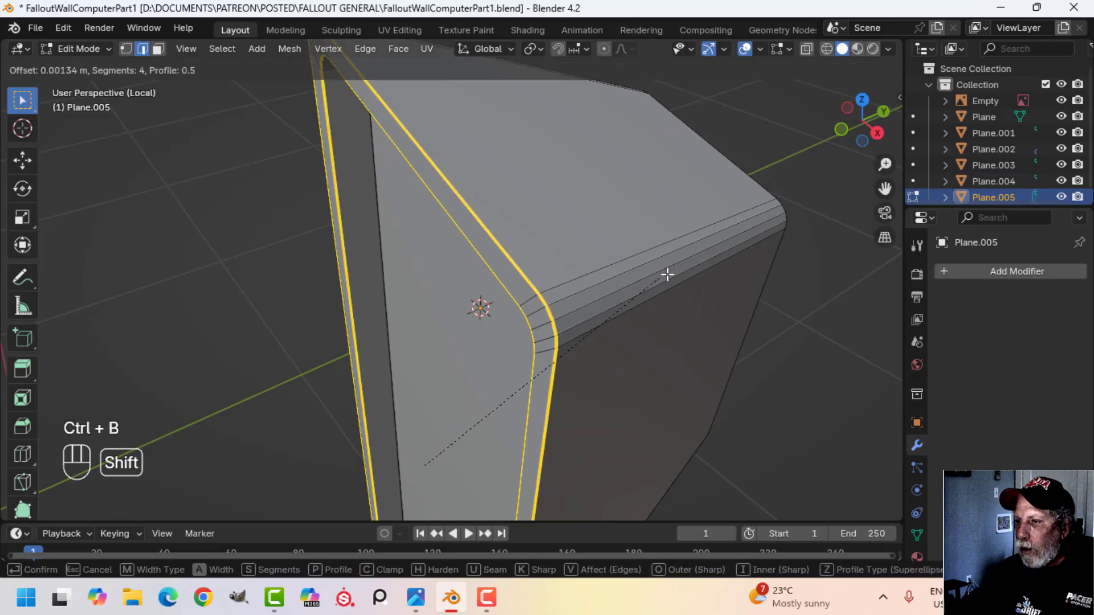
pyautogui.click(705, 262)
pyautogui.press('Tab')
pyautogui.scroll(-4, 621, 291)
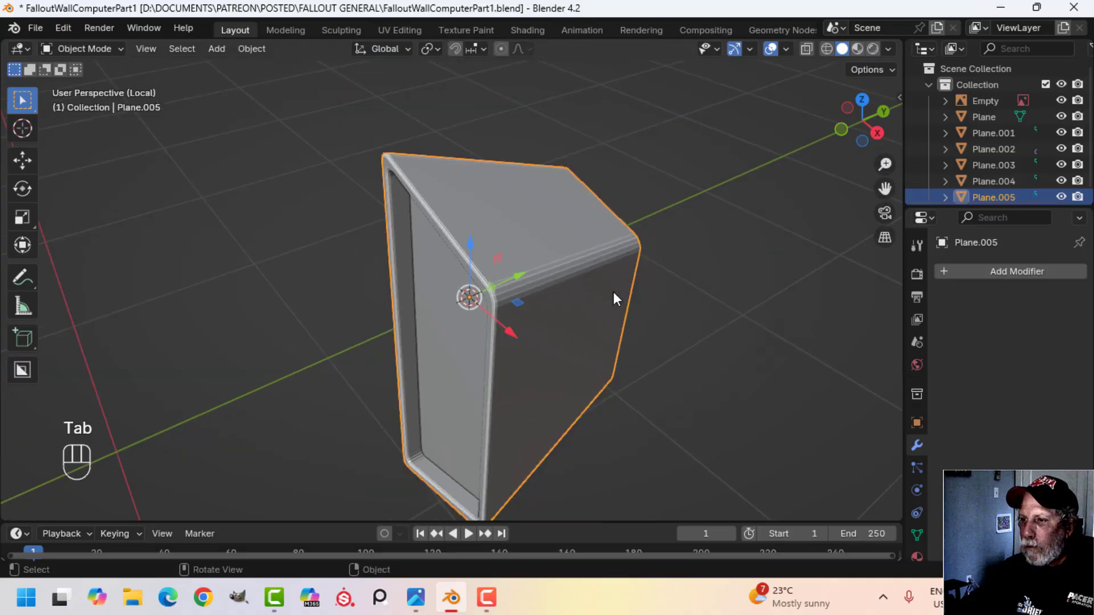
# - Bevel the border of the block's rear end face with a narrow two-segment bevel
pyautogui.hotkey('alt', 'a')
pyautogui.moveTo(613, 292); pyautogui.dragTo(464, 296, button='middle')
pyautogui.scroll(-3, 572, 262)
pyautogui.scroll(2, 558, 300)
pyautogui.moveTo(559, 300); pyautogui.dragTo(473, 299, button='middle')
pyautogui.press('Tab')
pyautogui.click(521, 292)
pyautogui.scroll(2, 574, 313)
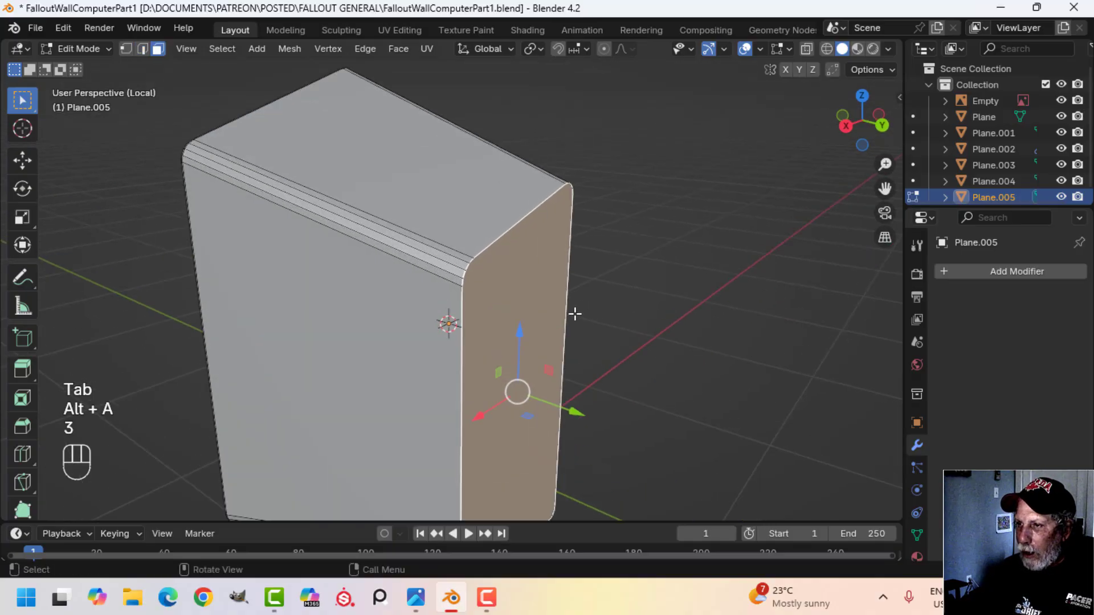
pyautogui.hotkey('ctrl', 'b')
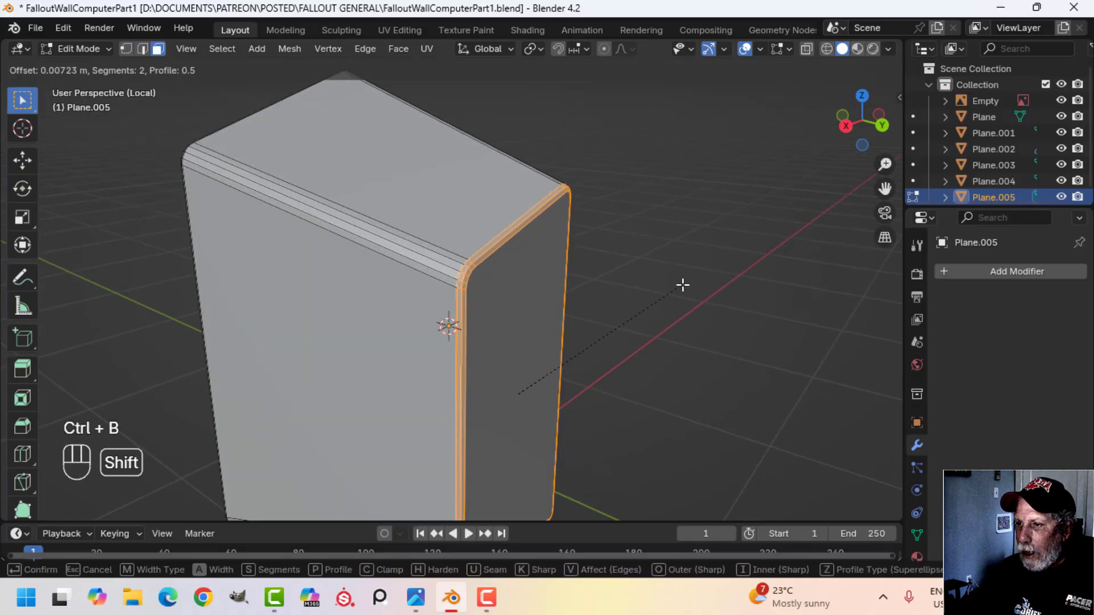
pyautogui.click(704, 281)
pyautogui.press('Tab')
# - Apply smooth shading to the housing
pyautogui.moveTo(708, 281); pyautogui.dragTo(566, 308, button='middle')
pyautogui.hotkey('alt', 'a')
pyautogui.click(554, 208)
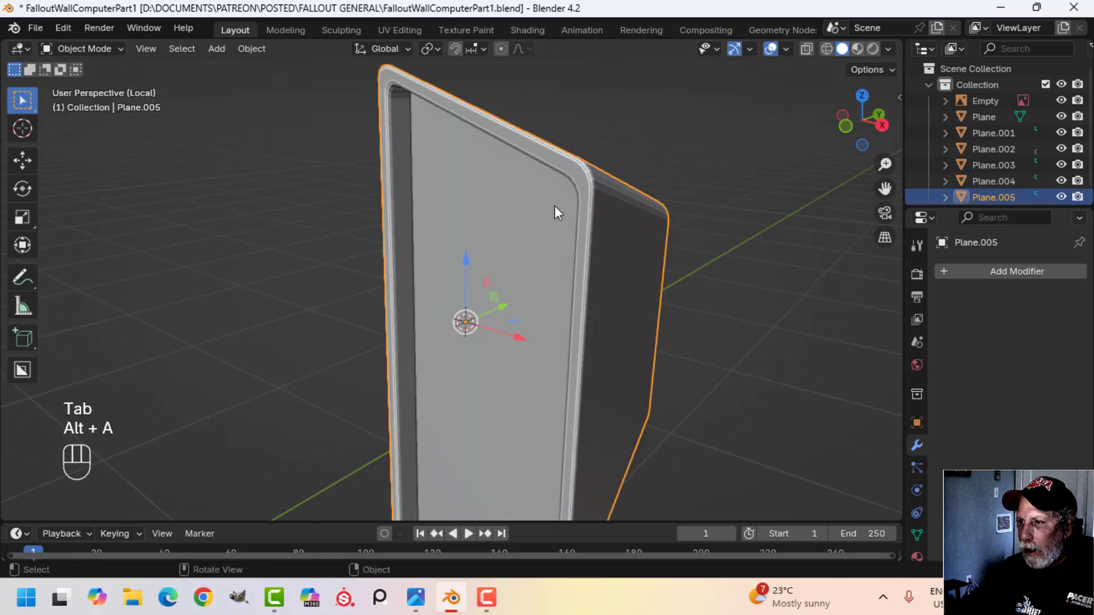
pyautogui.rightClick(554, 206)
pyautogui.click(555, 206)
# - Inset the recessed front face by a few millimetres to clean up its smooth shading
pyautogui.press('Tab')
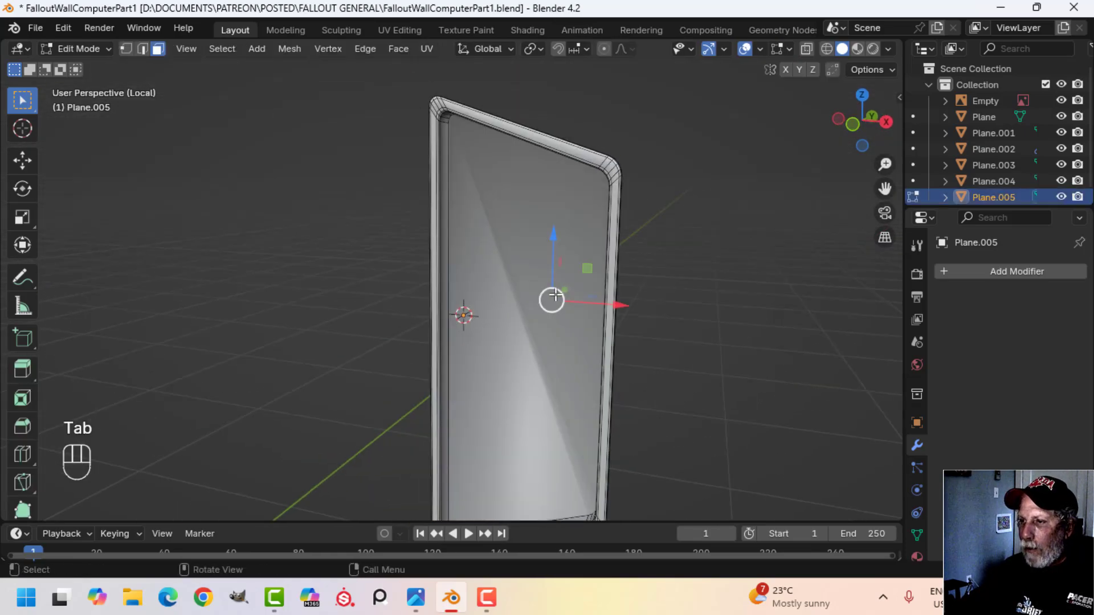
pyautogui.moveTo(534, 282)
pyautogui.mouseDown(button='middle')
pyautogui.moveTo(501, 266)
pyautogui.moveTo(520, 294)
pyautogui.mouseUp(button='middle')
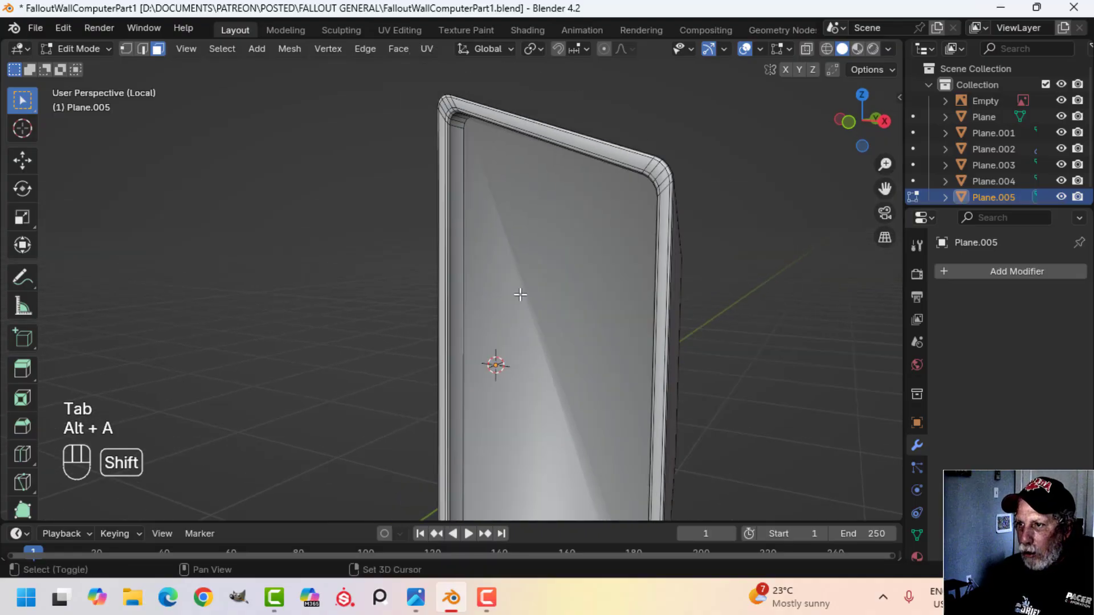
pyautogui.press('3')
pyautogui.click(541, 278)
pyautogui.moveTo(621, 295)
pyautogui.keyDown('shift'); pyautogui.mouseDown(button='middle')
pyautogui.moveTo(576, 325)
pyautogui.moveTo(619, 314)
pyautogui.mouseUp(button='middle'); pyautogui.keyUp('shift')
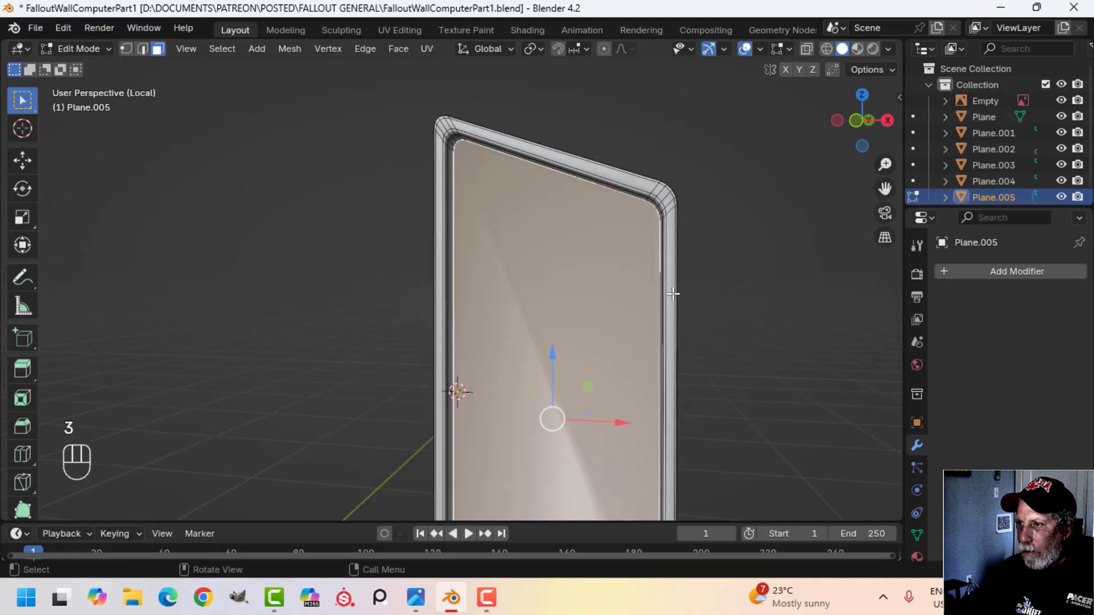
pyautogui.press('i')
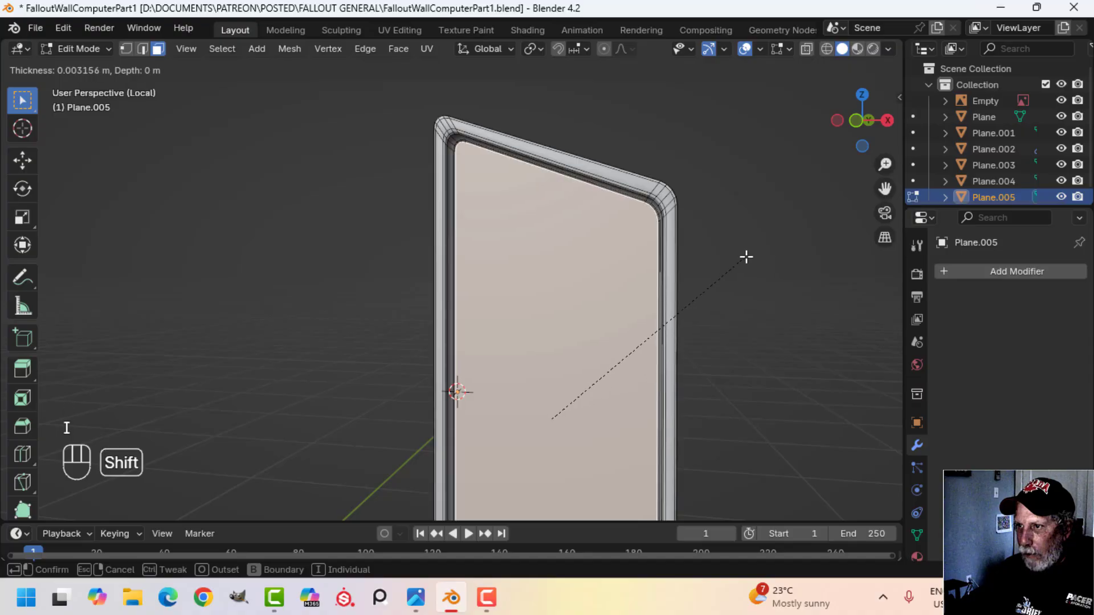
pyautogui.click(713, 268)
pyautogui.press('Tab')
pyautogui.scroll(-3, 572, 294)
pyautogui.hotkey('alt', 'a')
pyautogui.scroll(3, 535, 301)
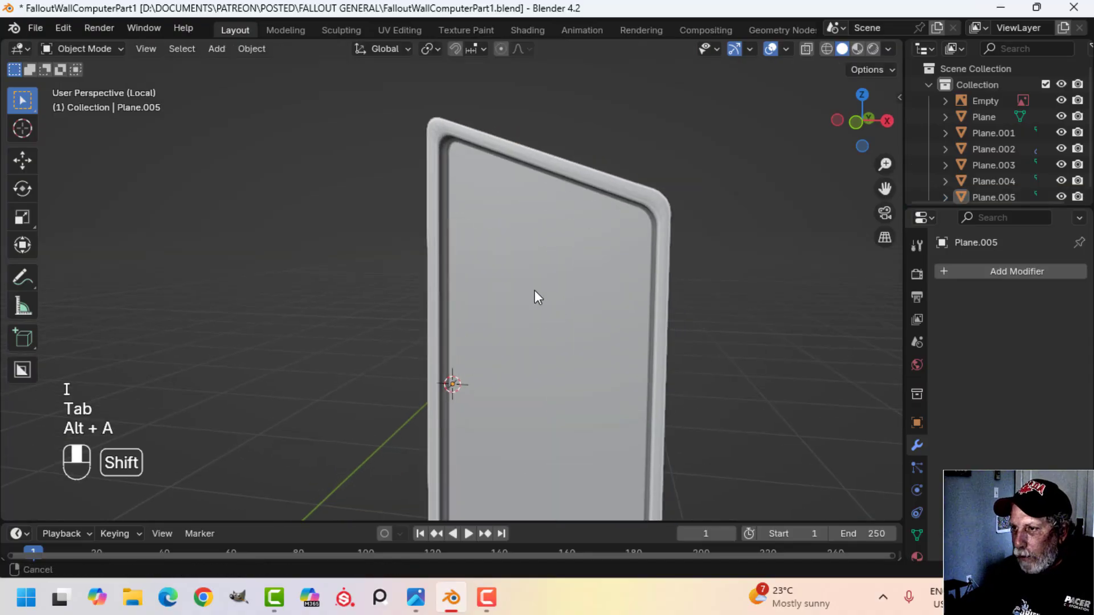
# - Exit local view to bring the rest of the model back around the housing
pyautogui.moveTo(534, 289); pyautogui.dragTo(587, 263, button='middle')
pyautogui.press('KP_Divide')
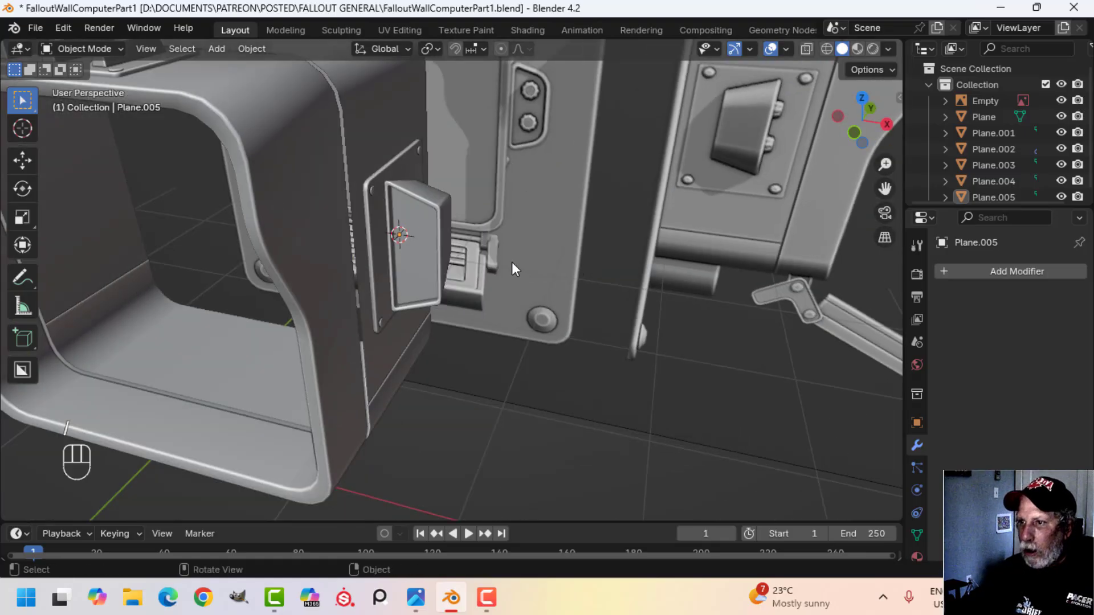
pyautogui.moveTo(511, 262)
pyautogui.mouseDown(button='middle')
pyautogui.moveTo(439, 244)
pyautogui.moveTo(503, 278)
pyautogui.mouseUp(button='middle')
# - Move the entire housing mesh slightly along X towards the bolted side plate, aligning it with the reference from the front
pyautogui.click(438, 243)
pyautogui.press('Tab')
pyautogui.press('a')
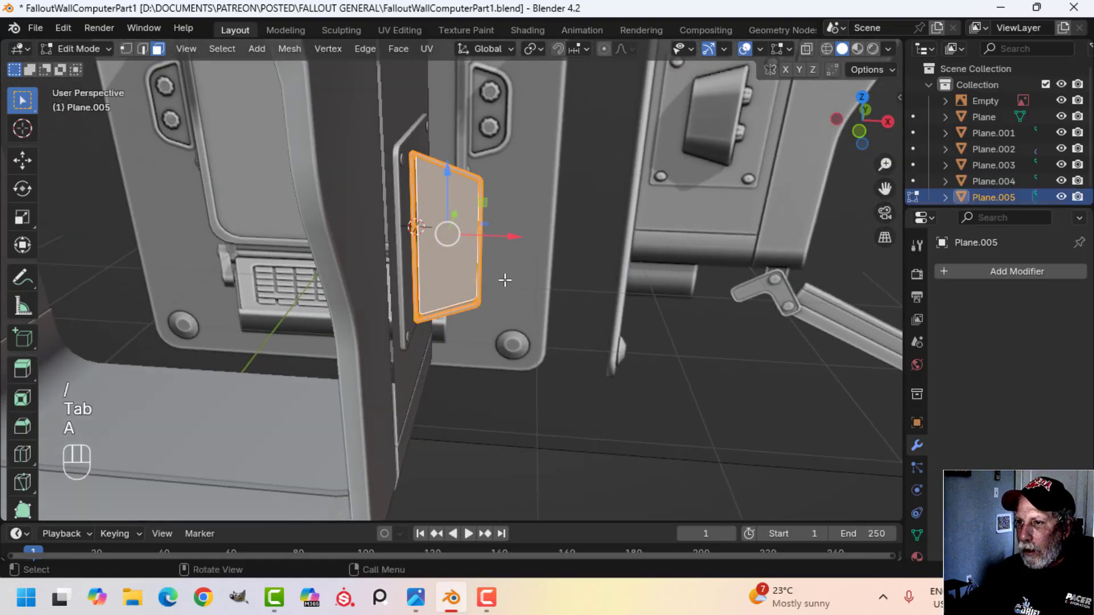
pyautogui.scroll(4, 503, 279)
pyautogui.keyDown('shift'); pyautogui.moveTo(450, 249); pyautogui.dragTo(527, 302, button='middle'); pyautogui.keyUp('shift')
pyautogui.press('KP_1')
pyautogui.scroll(3, 547, 300)
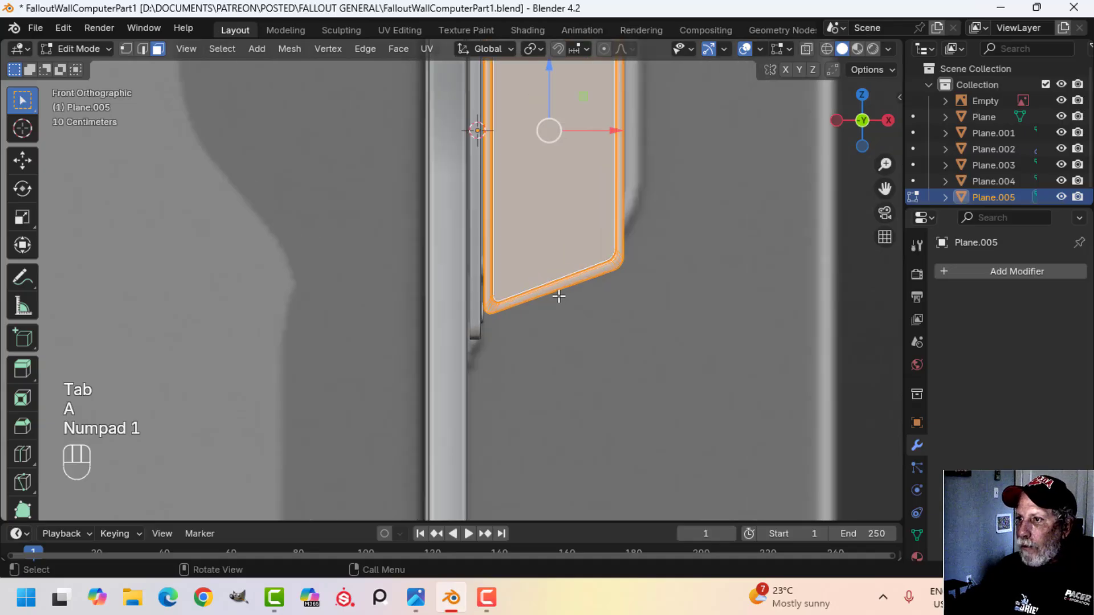
pyautogui.keyDown('shift'); pyautogui.moveTo(551, 240); pyautogui.dragTo(537, 445, button='middle'); pyautogui.keyUp('shift')
pyautogui.keyDown('shift'); pyautogui.moveTo(623, 332); pyautogui.dragTo(576, 370, button='middle'); pyautogui.keyUp('shift')
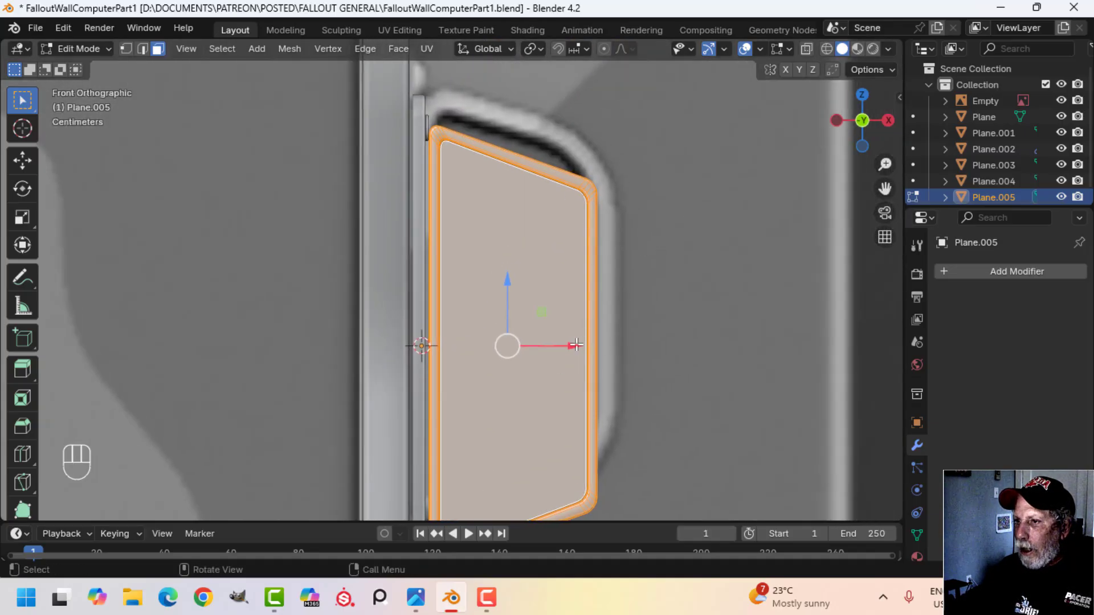
pyautogui.moveTo(576, 345); pyautogui.dragTo(568, 344)
pyautogui.moveTo(660, 316); pyautogui.dragTo(482, 303, button='middle')
pyautogui.scroll(-5, 601, 337)
pyautogui.press('Tab')
pyautogui.scroll(-4, 543, 327)
pyautogui.hotkey('alt', 'a')
# - Scale the whole side housing along Z to about 0.905
pyautogui.scroll(4, 482, 303)
pyautogui.keyDown('shift'); pyautogui.moveTo(484, 362); pyautogui.dragTo(513, 301, button='middle'); pyautogui.keyUp('shift')
pyautogui.press('Tab')
pyautogui.press('a')
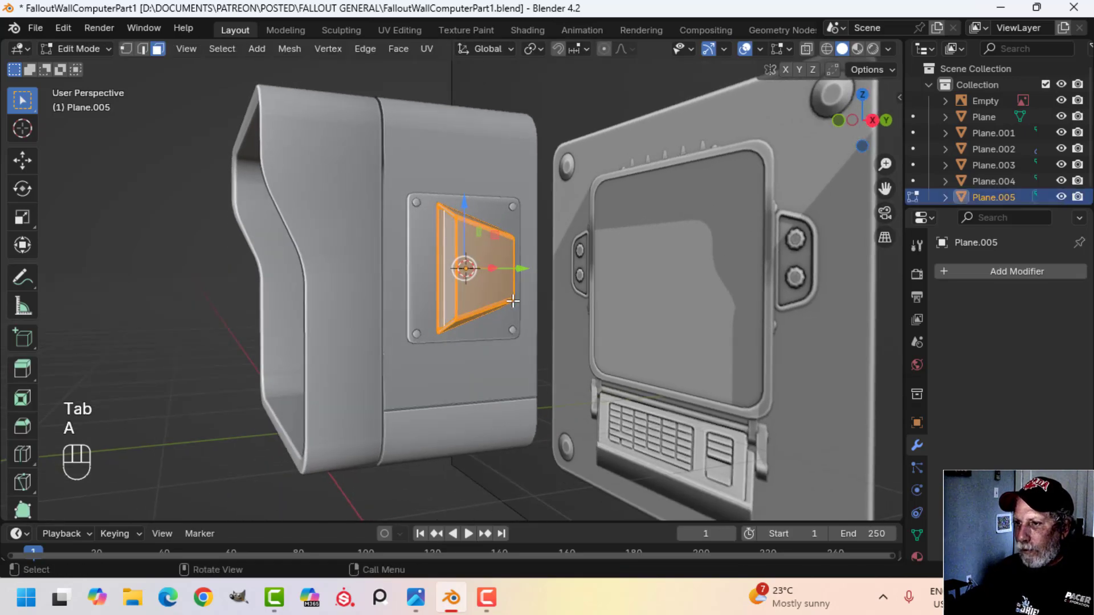
pyautogui.press('s')
pyautogui.press('z')
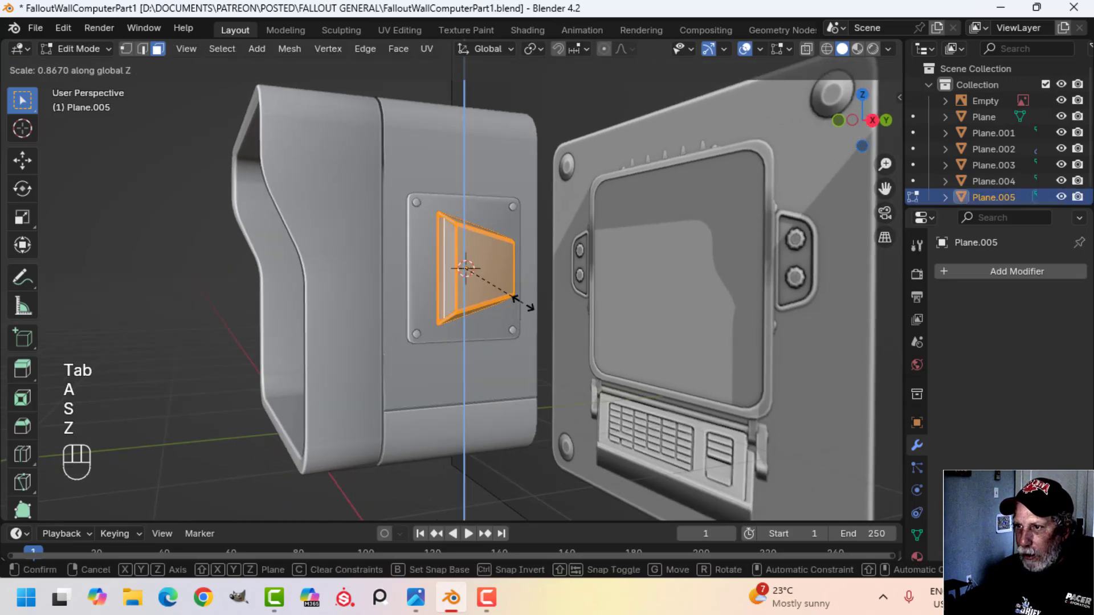
pyautogui.click(542, 329)
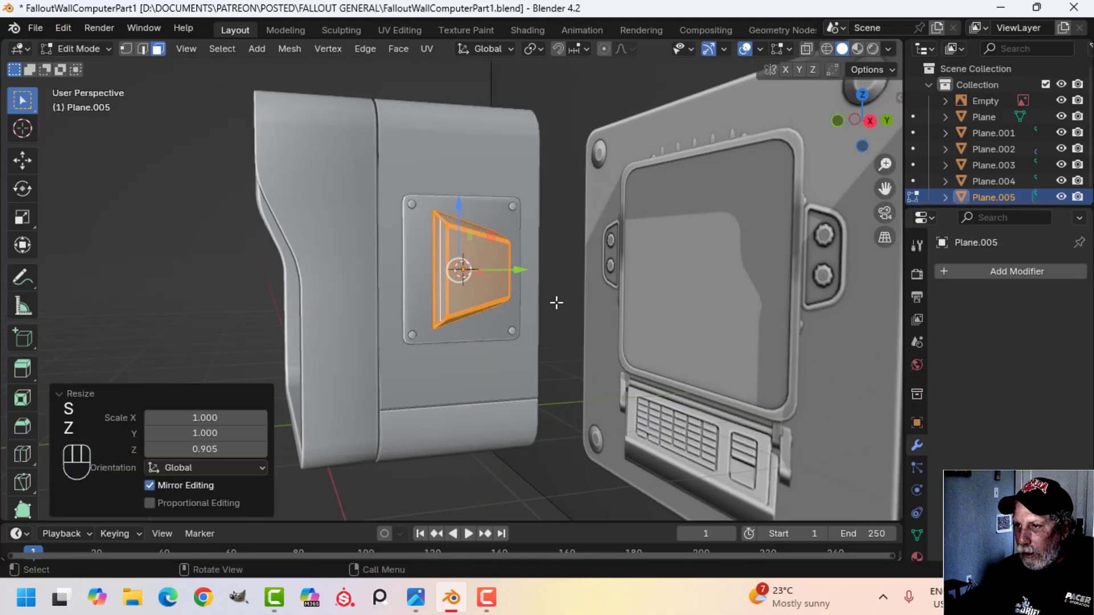
pyautogui.press('Tab')
pyautogui.hotkey('alt', 'a')
# - Display face orientation and turn the side housing's reversed normals outward
pyautogui.moveTo(576, 276)
pyautogui.mouseDown(button='middle')
pyautogui.moveTo(511, 310)
pyautogui.moveTo(642, 292)
pyautogui.moveTo(679, 183)
pyautogui.moveTo(654, 261)
pyautogui.moveTo(562, 295)
pyautogui.moveTo(642, 230)
pyautogui.moveTo(535, 272)
pyautogui.moveTo(422, 284)
pyautogui.moveTo(514, 291)
pyautogui.moveTo(597, 276)
pyautogui.mouseUp(button='middle')
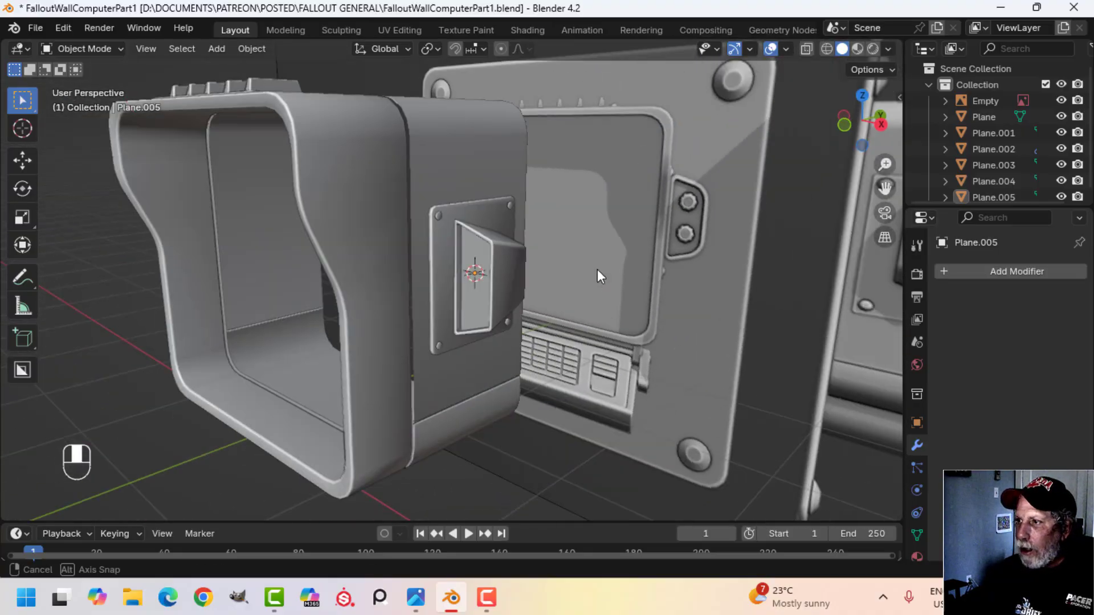
pyautogui.click(786, 49)
pyautogui.click(729, 338)
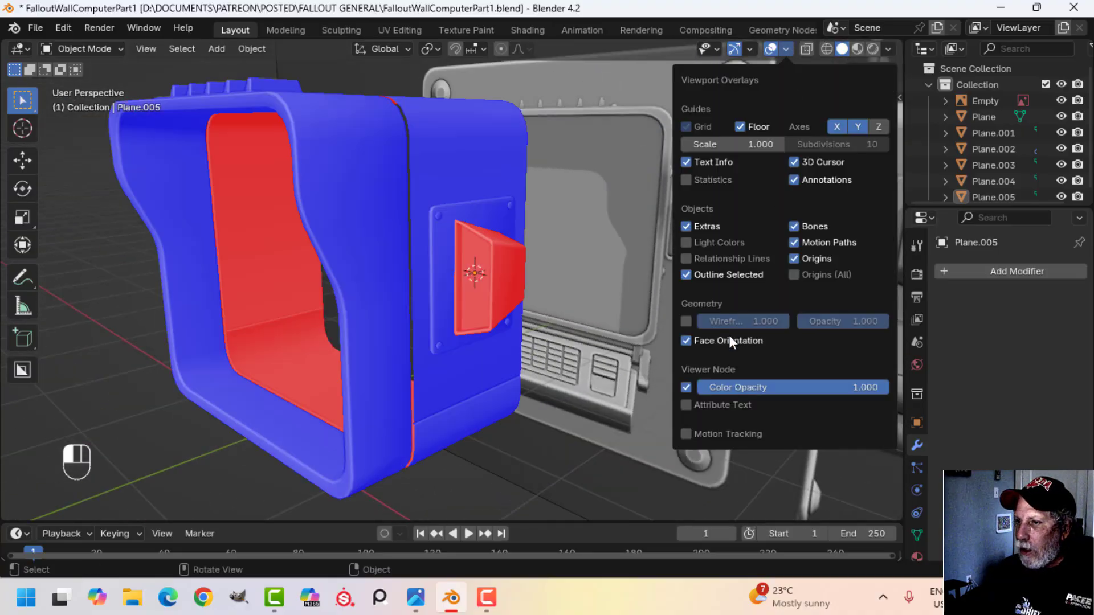
pyautogui.press('Tab')
pyautogui.press('a')
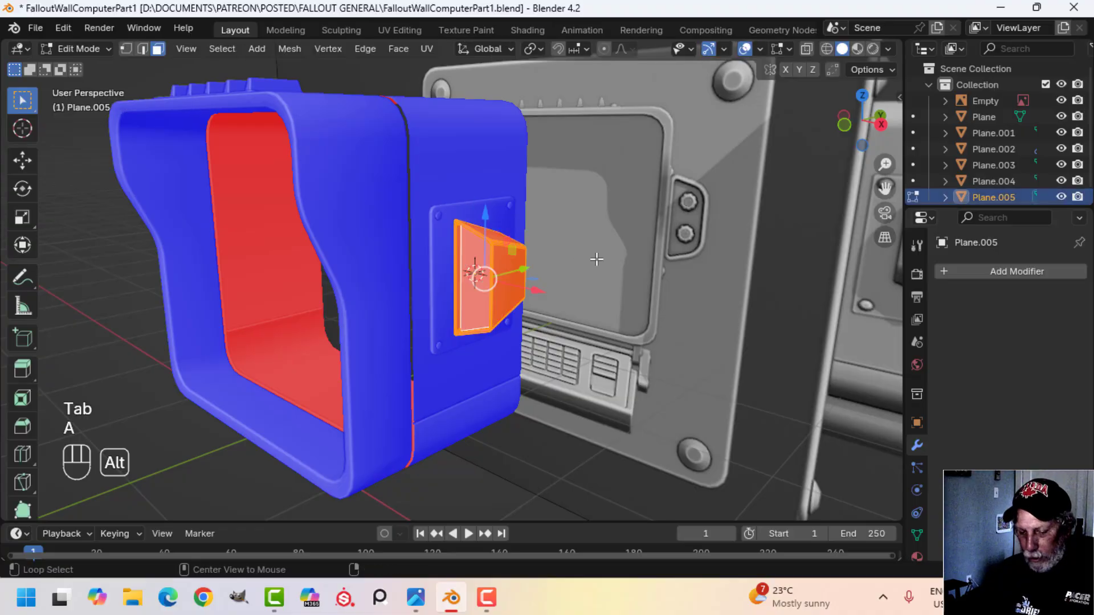
pyautogui.hotkey('alt', 'n')
pyautogui.click(598, 254)
pyautogui.press('Tab')
pyautogui.hotkey('alt', 'a')
# - Turn off the face orientation overlay
pyautogui.moveTo(634, 237); pyautogui.dragTo(805, 56, button='middle')
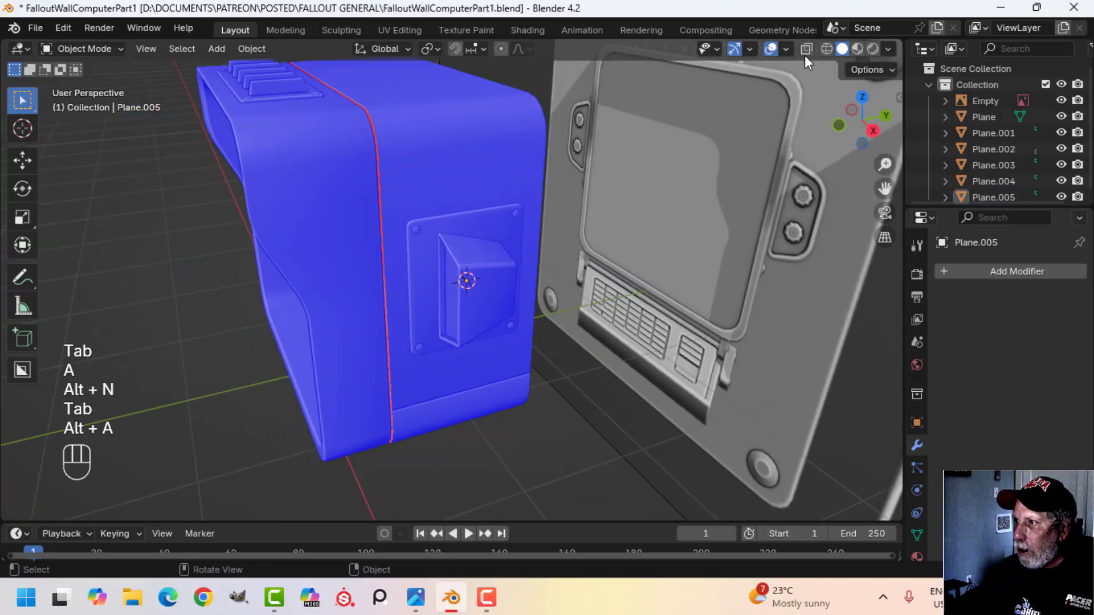
pyautogui.click(787, 49)
pyautogui.click(721, 340)
# - Join the side housing and the bolted side plate into one object
pyautogui.moveTo(627, 319); pyautogui.dragTo(531, 264, button='middle')
pyautogui.click(504, 201)
pyautogui.moveTo(505, 200); pyautogui.dragTo(599, 246, button='middle')
pyautogui.hotkey('alt', 'a')
pyautogui.scroll(3, 586, 247)
pyautogui.keyDown('shift'); pyautogui.moveTo(575, 243); pyautogui.dragTo(542, 336, button='middle'); pyautogui.keyUp('shift')
pyautogui.scroll(2, 548, 301)
pyautogui.click(514, 267)
pyautogui.moveTo(633, 281); pyautogui.dragTo(510, 245, button='middle')
pyautogui.keyDown('shift'); pyautogui.click(484, 169); pyautogui.keyUp('shift')
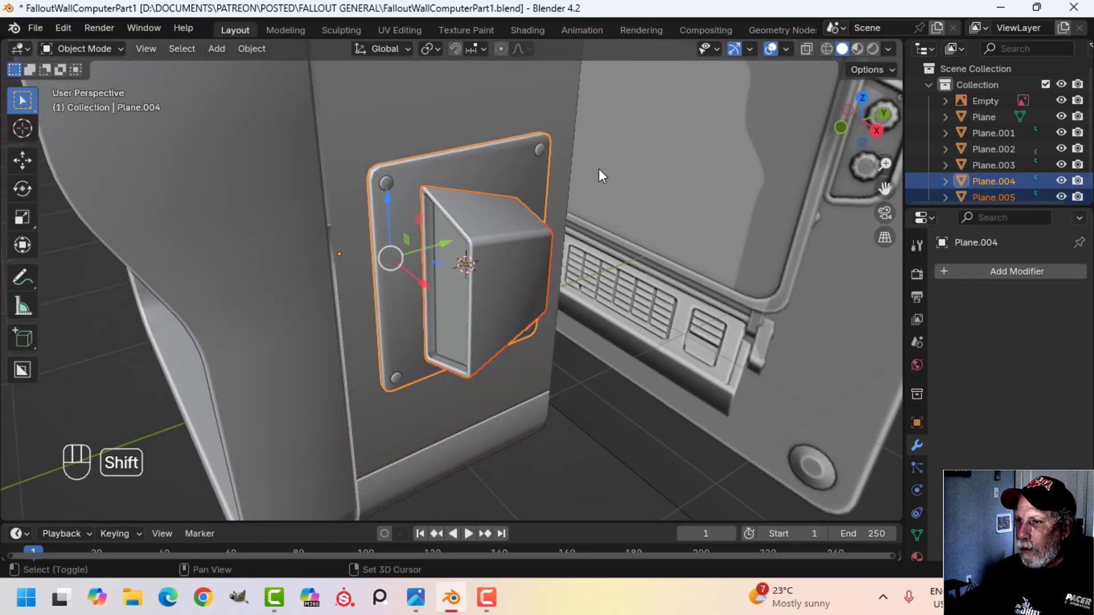
pyautogui.hotkey('ctrl', 'j')
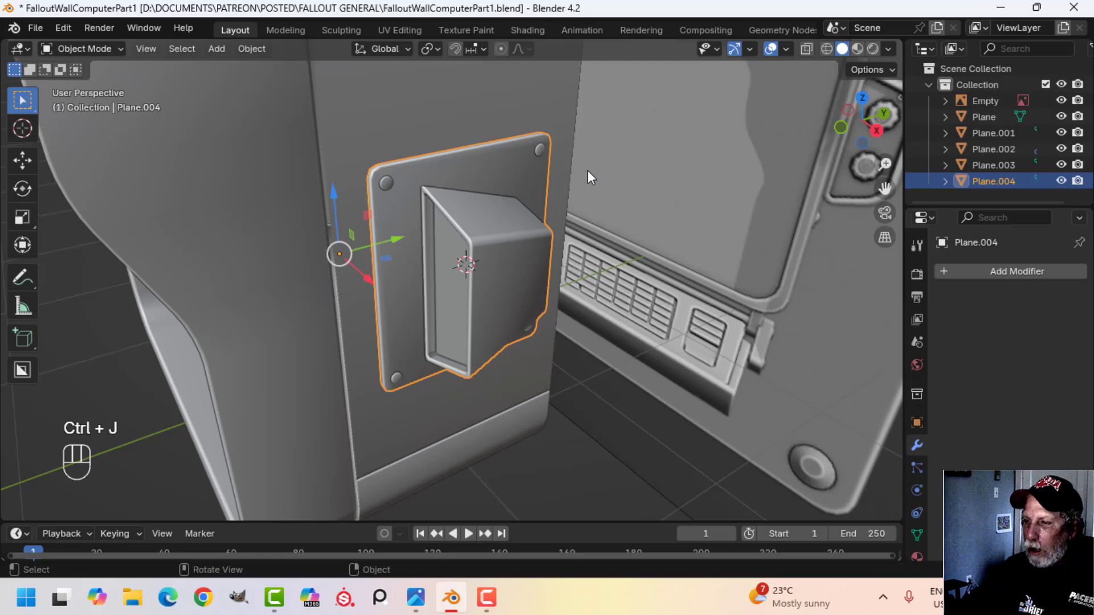
# - Reset the 3D cursor to the world origin and add a Mirror modifier on X to the joined side plate
pyautogui.moveTo(515, 223); pyautogui.dragTo(594, 234, button='middle')
pyautogui.hotkey('shift', 'c')
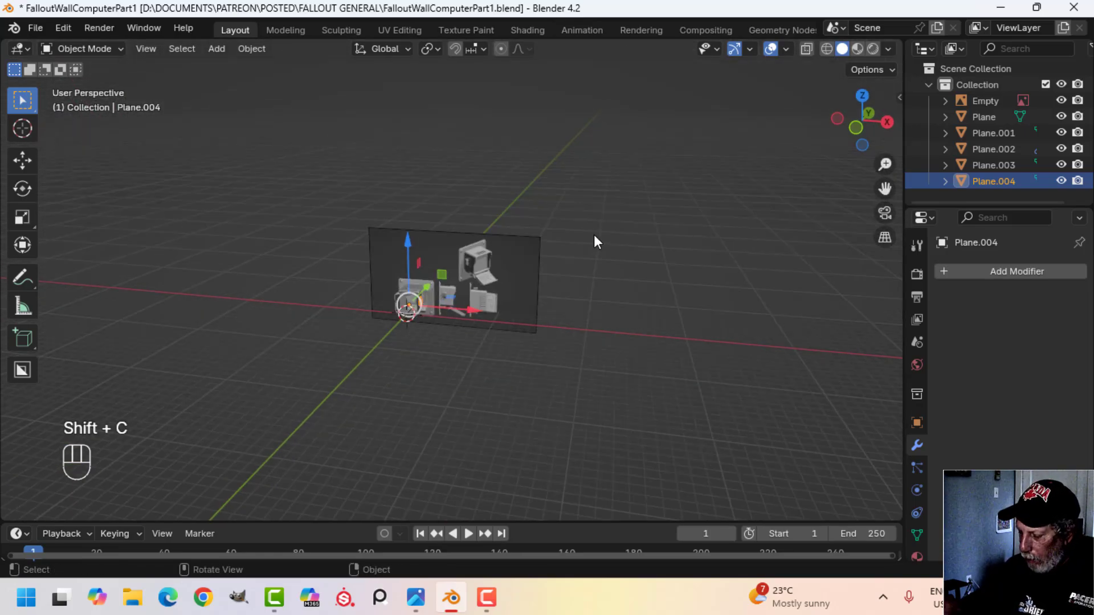
pyautogui.press('KP_1')
pyautogui.scroll(4, 511, 325)
pyautogui.keyDown('shift'); pyautogui.moveTo(486, 317); pyautogui.dragTo(547, 236, button='middle'); pyautogui.keyUp('shift')
pyautogui.scroll(5, 450, 317)
pyautogui.keyDown('shift'); pyautogui.moveTo(450, 317); pyautogui.dragTo(466, 377, button='middle'); pyautogui.keyUp('shift')
pyautogui.scroll(3, 479, 365)
pyautogui.scroll(3, 461, 340)
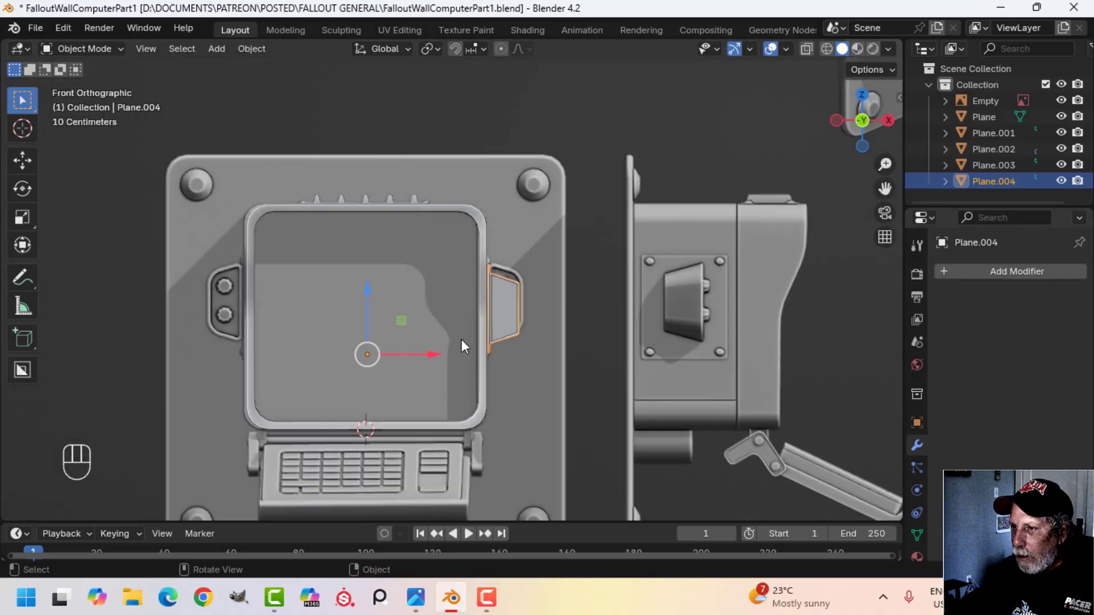
pyautogui.click(982, 270)
pyautogui.moveTo(976, 272)
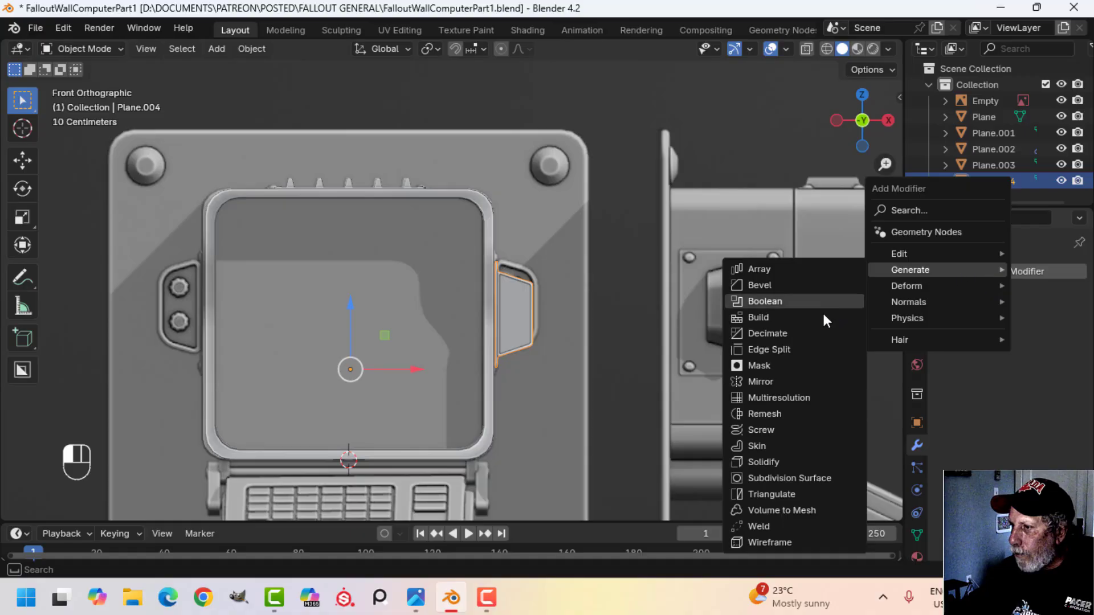
pyautogui.click(799, 381)
pyautogui.hotkey('alt', 'a')
# - Hide the reference image so only the computer model is displayed
pyautogui.moveTo(596, 341); pyautogui.dragTo(527, 356, button='middle')
pyautogui.scroll(-3, 527, 357)
pyautogui.click(1061, 100)
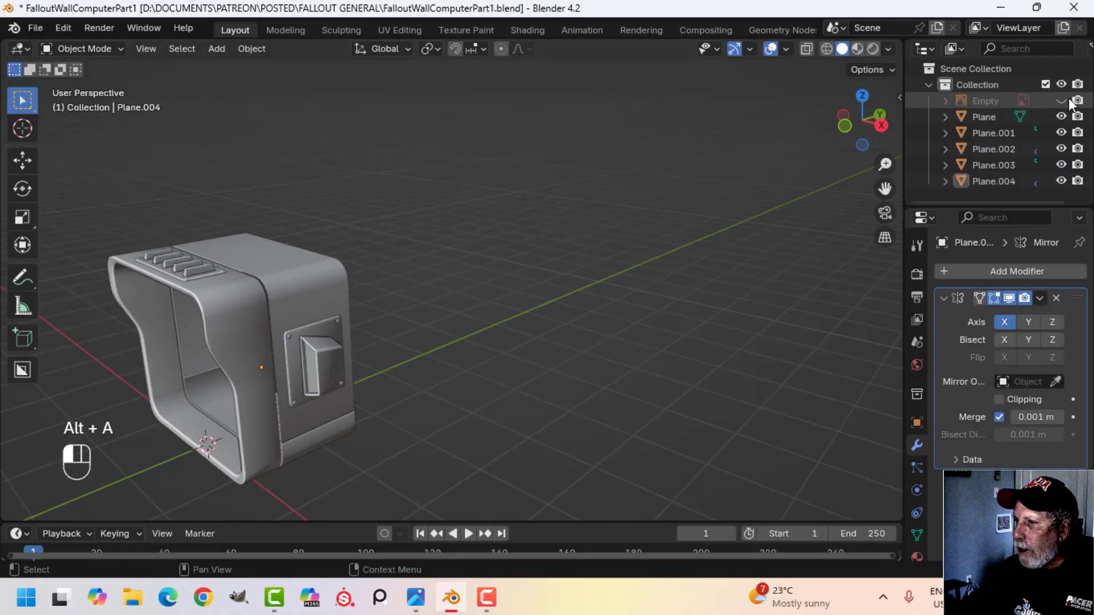
pyautogui.keyDown('shift'); pyautogui.moveTo(269, 418); pyautogui.dragTo(358, 365, button='middle'); pyautogui.keyUp('shift')
# - Add a Weighted Normal modifier to the mirrored side plate and housing
pyautogui.moveTo(359, 365); pyautogui.dragTo(358, 288, button='middle')
pyautogui.scroll(3, 398, 336)
pyautogui.click(947, 299)
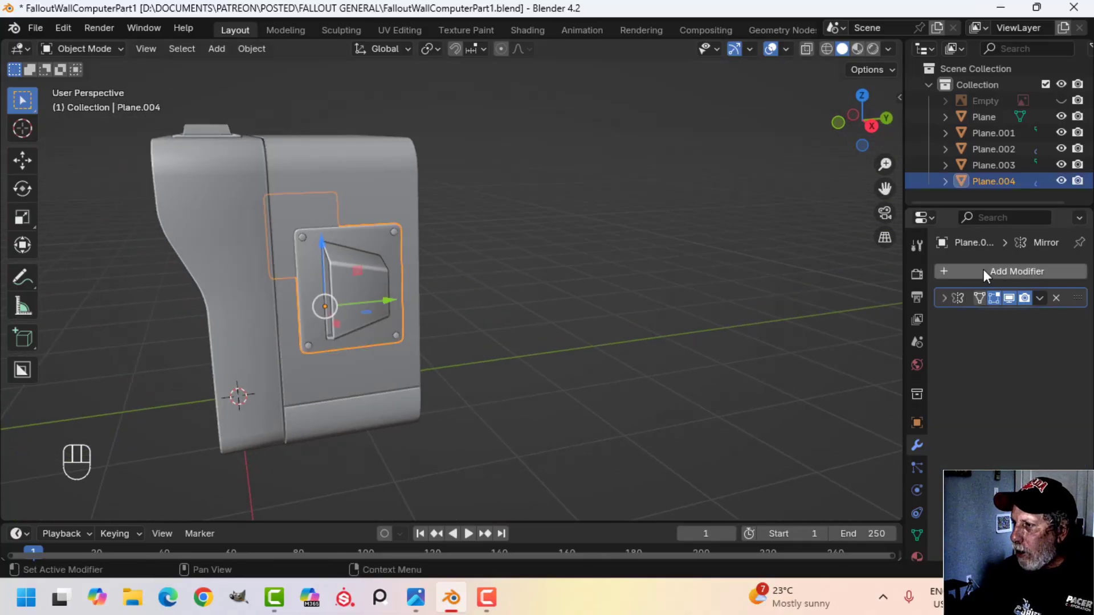
pyautogui.click(982, 270)
pyautogui.moveTo(983, 270)
pyautogui.moveTo(916, 304)
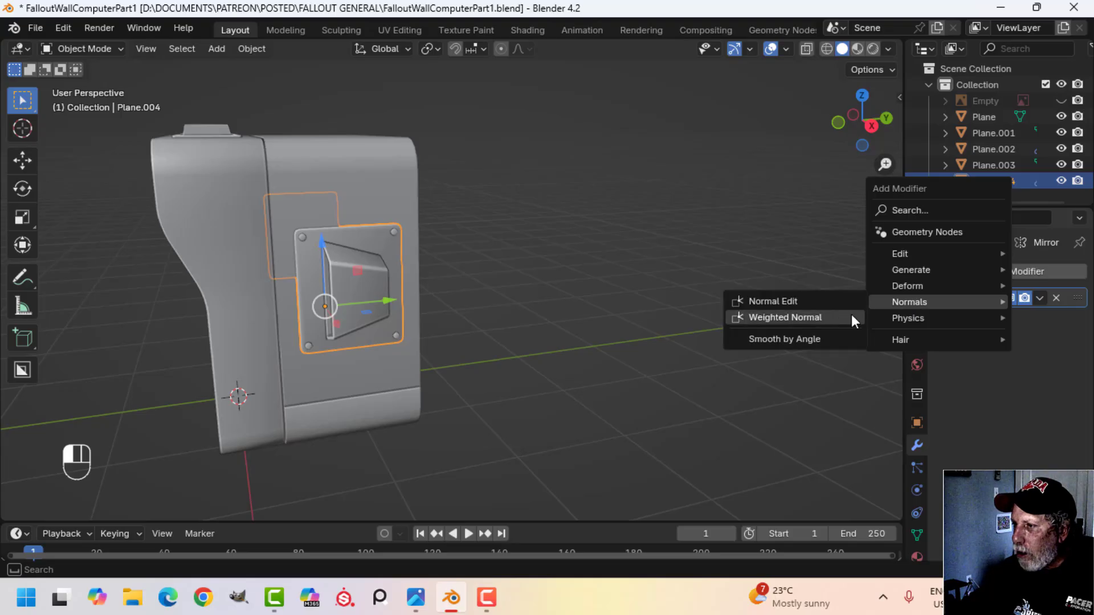
pyautogui.click(852, 317)
pyautogui.keyDown('alt'); pyautogui.middleClick(364, 351); pyautogui.keyUp('alt')
pyautogui.hotkey('alt', 'a')
pyautogui.moveTo(364, 351); pyautogui.dragTo(496, 336, button='middle')
pyautogui.scroll(-5, 495, 336)
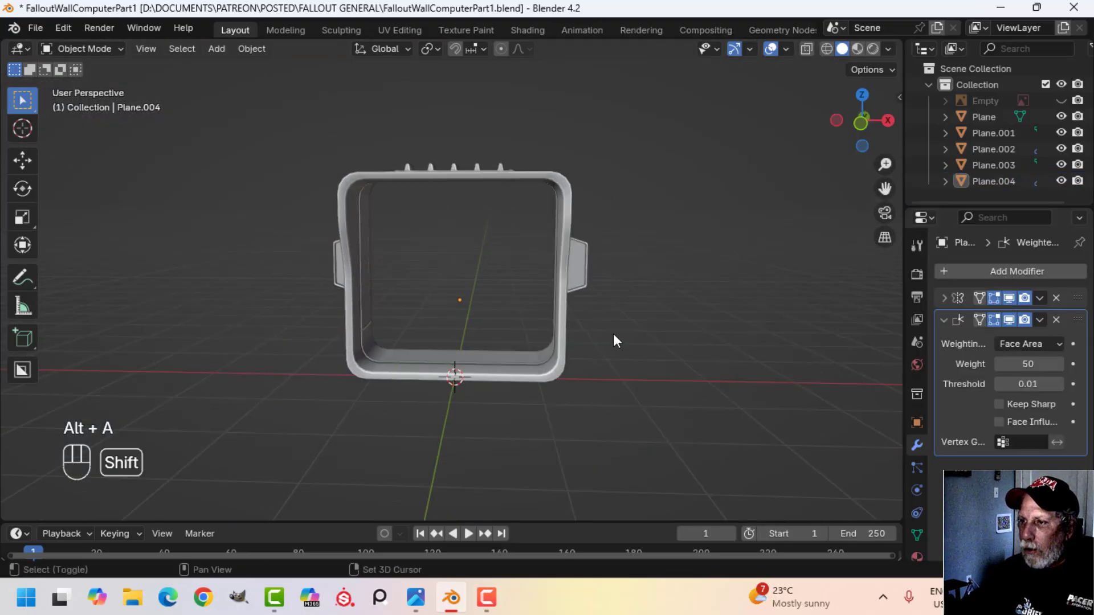
# - Inspect the side housing's shading and its fit on the computer body from several angles, near and far
pyautogui.moveTo(613, 333); pyautogui.dragTo(496, 359, button='middle')
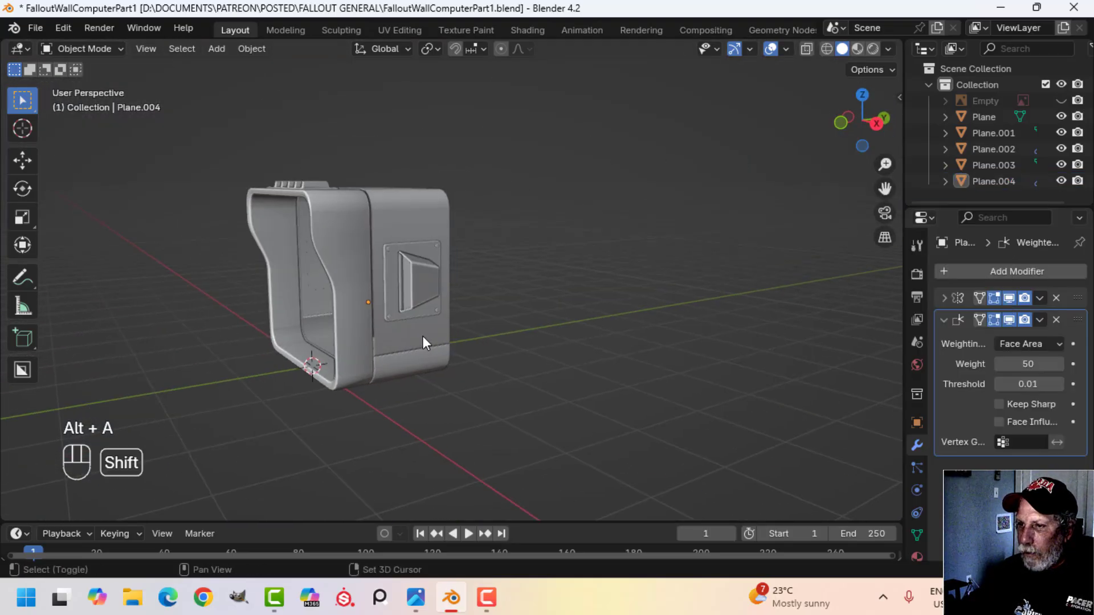
pyautogui.scroll(4, 461, 344)
pyautogui.scroll(-4, 417, 342)
pyautogui.keyDown('shift'); pyautogui.moveTo(407, 350); pyautogui.dragTo(438, 382, button='middle'); pyautogui.keyUp('shift')
pyautogui.moveTo(438, 381); pyautogui.dragTo(458, 286, button='middle')
pyautogui.scroll(3, 483, 367)
pyautogui.moveTo(500, 336); pyautogui.dragTo(515, 332, button='middle')
pyautogui.scroll(4, 554, 292)
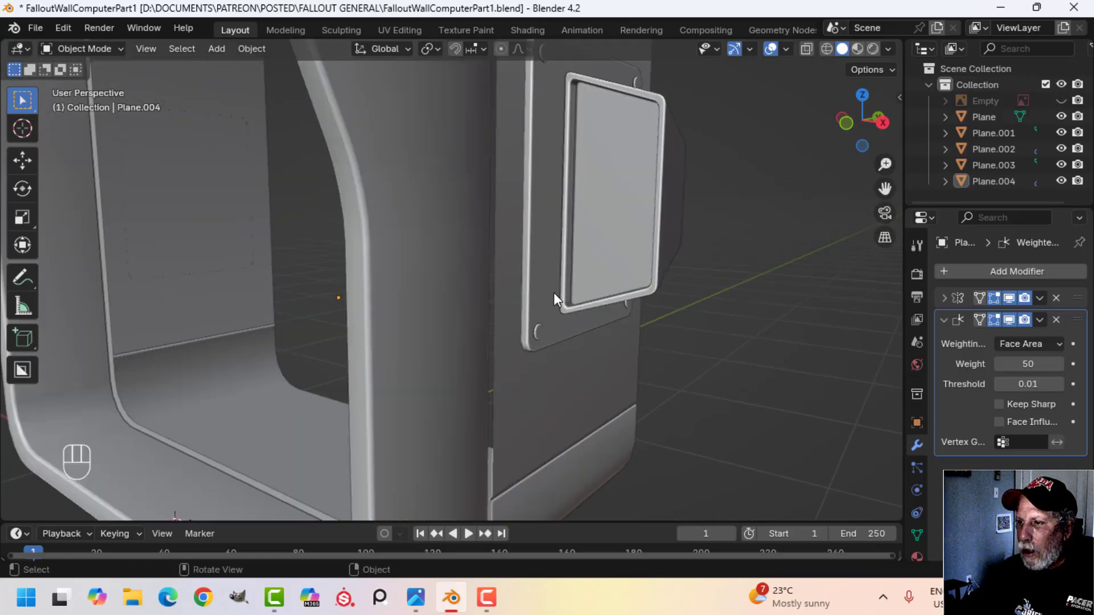
pyautogui.keyDown('shift'); pyautogui.moveTo(553, 292); pyautogui.dragTo(470, 358, button='middle'); pyautogui.keyUp('shift')
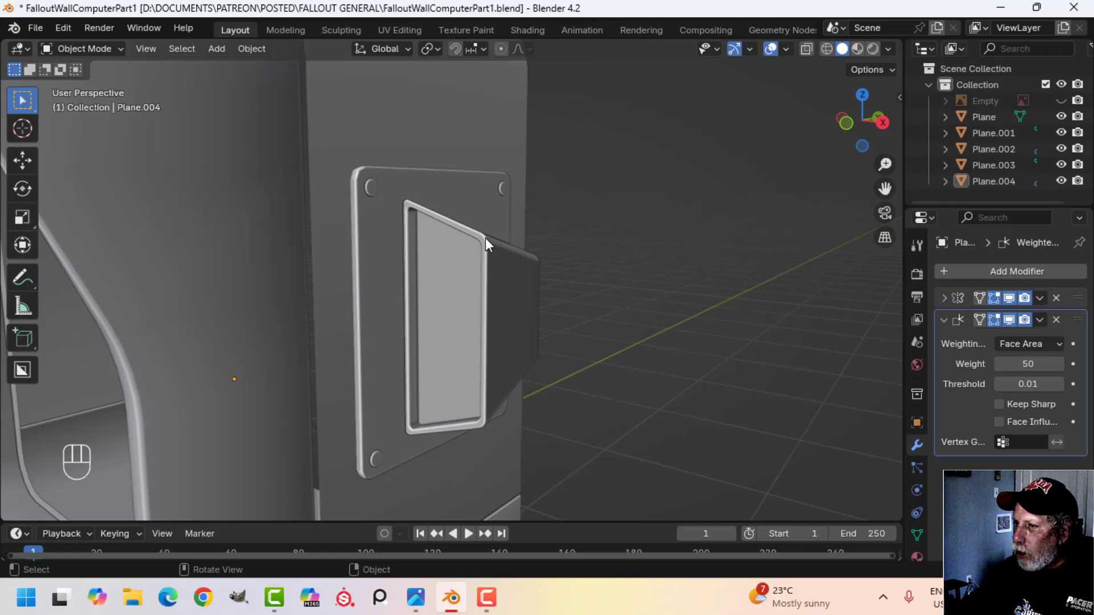
pyautogui.scroll(-4, 527, 358)
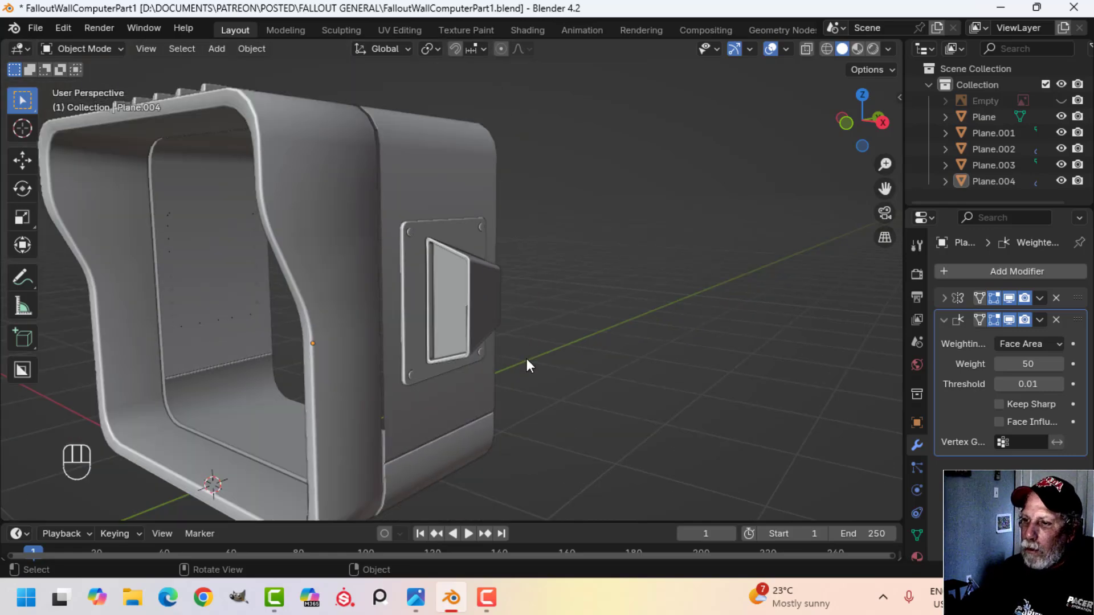
pyautogui.keyDown('shift'); pyautogui.moveTo(526, 357); pyautogui.dragTo(488, 339, button='middle'); pyautogui.keyUp('shift')
pyautogui.scroll(2, 593, 330)
pyautogui.scroll(-4, 450, 350)
pyautogui.scroll(4, 583, 338)
# - Snap the 3D cursor to the centre of the housing's recessed front face
pyautogui.click(474, 288)
pyautogui.press('Tab')
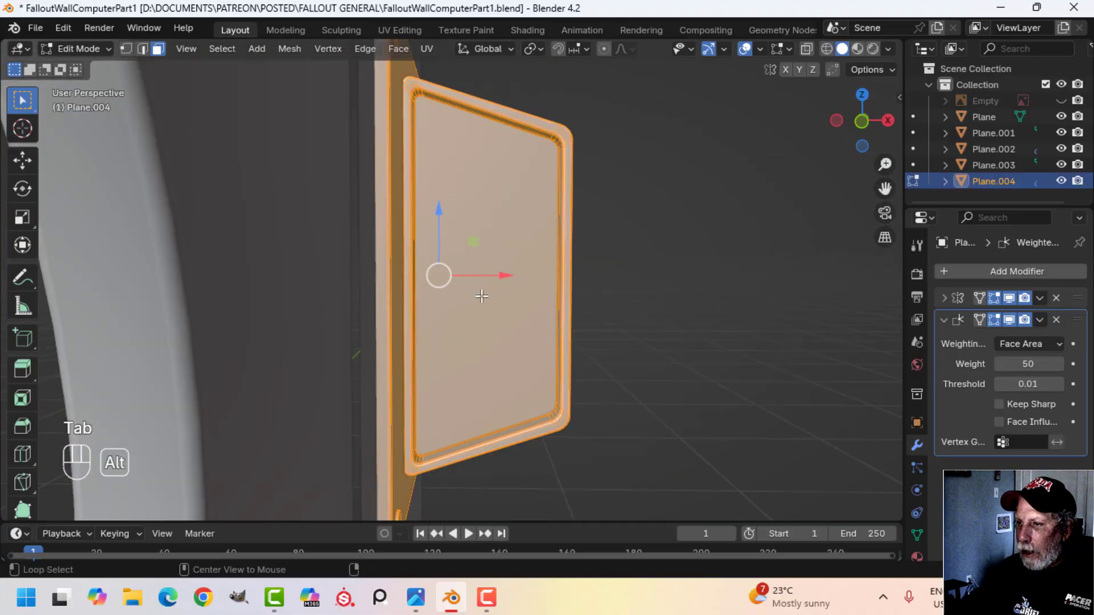
pyautogui.hotkey('alt', 'a')
pyautogui.press('3')
pyautogui.click(504, 318)
pyautogui.moveTo(504, 318); pyautogui.dragTo(598, 310, button='middle')
pyautogui.hotkey('shift', 's')
pyautogui.click(603, 388)
pyautogui.press('Tab')
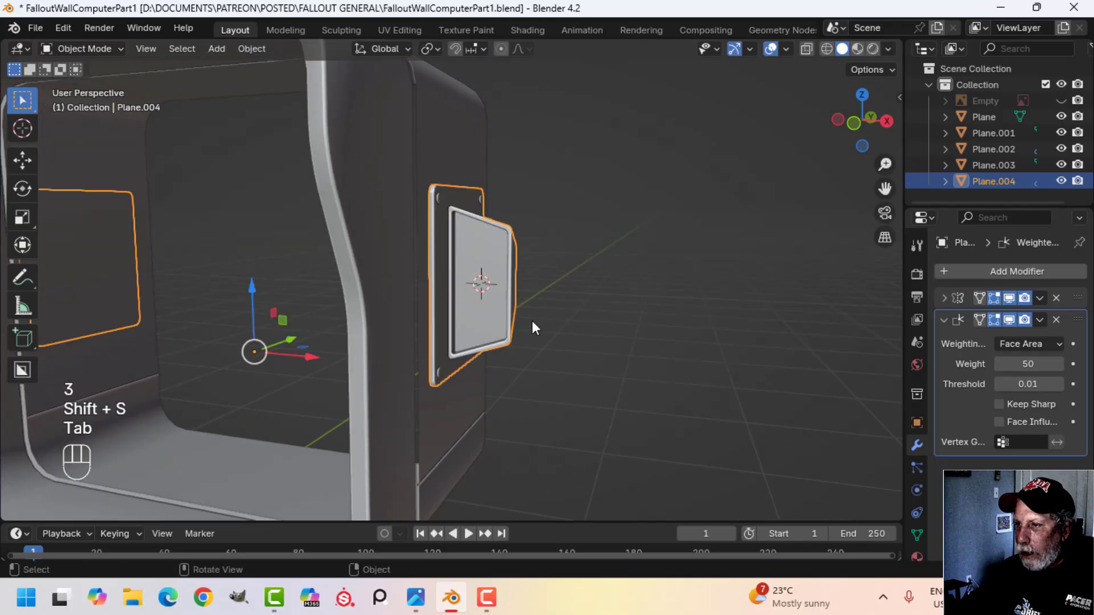
# - Add a mesh circle at the 3D cursor and edit its vertex count
pyautogui.moveTo(532, 320); pyautogui.dragTo(634, 311, button='middle')
pyautogui.hotkey('shift', 'a')
pyautogui.moveTo(591, 244)
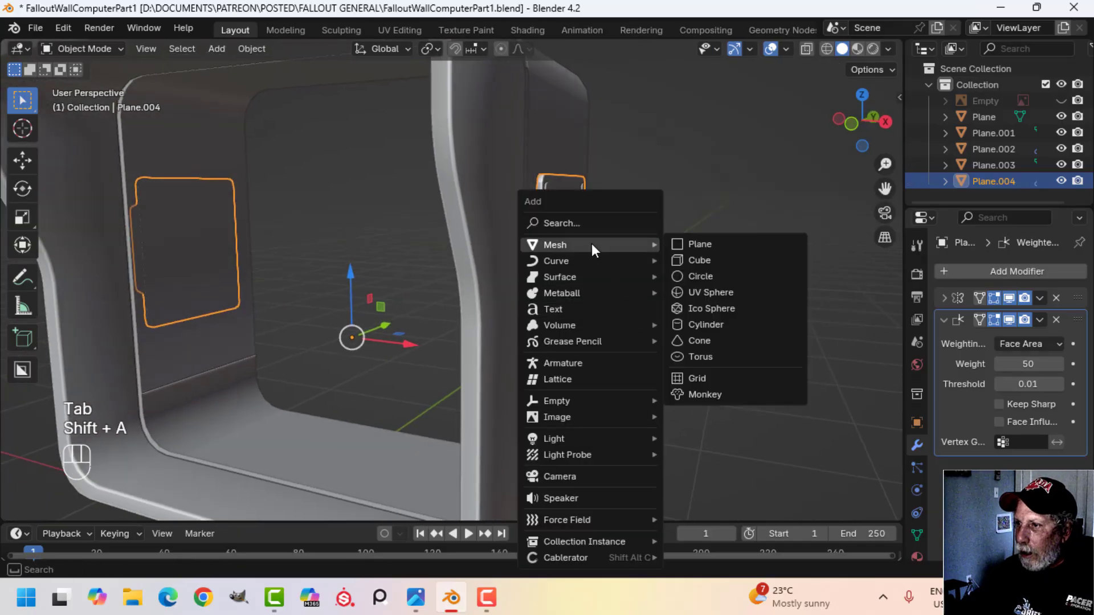
pyautogui.click(726, 272)
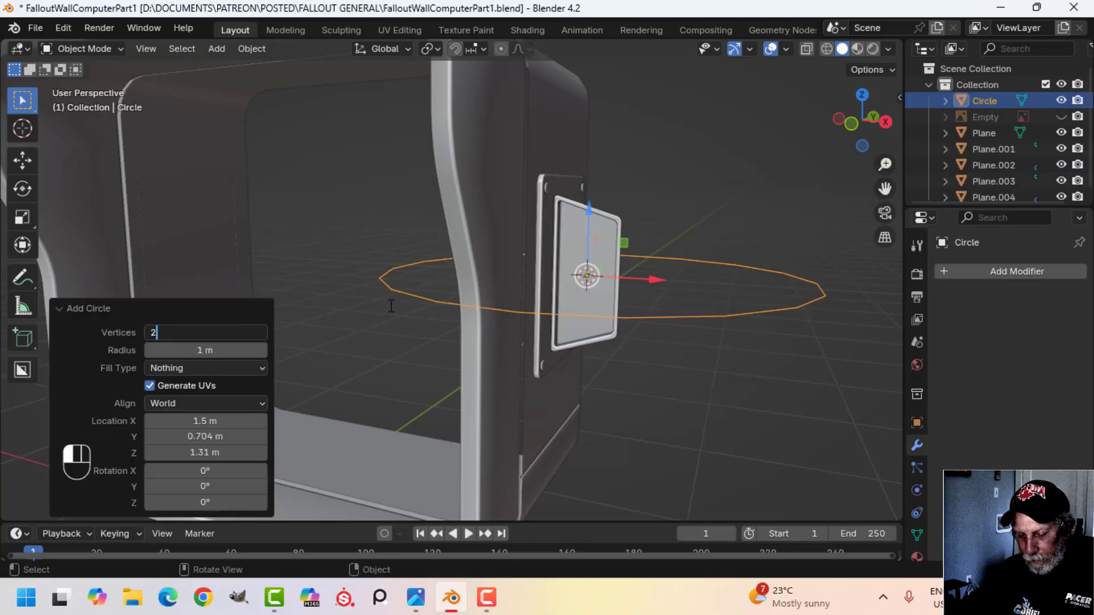
# - Scale the circle to about 0.108 and again to about 0.923 so it fits within the recessed face
pyautogui.press('Tab')
pyautogui.moveTo(439, 320); pyautogui.dragTo(623, 325, button='middle')
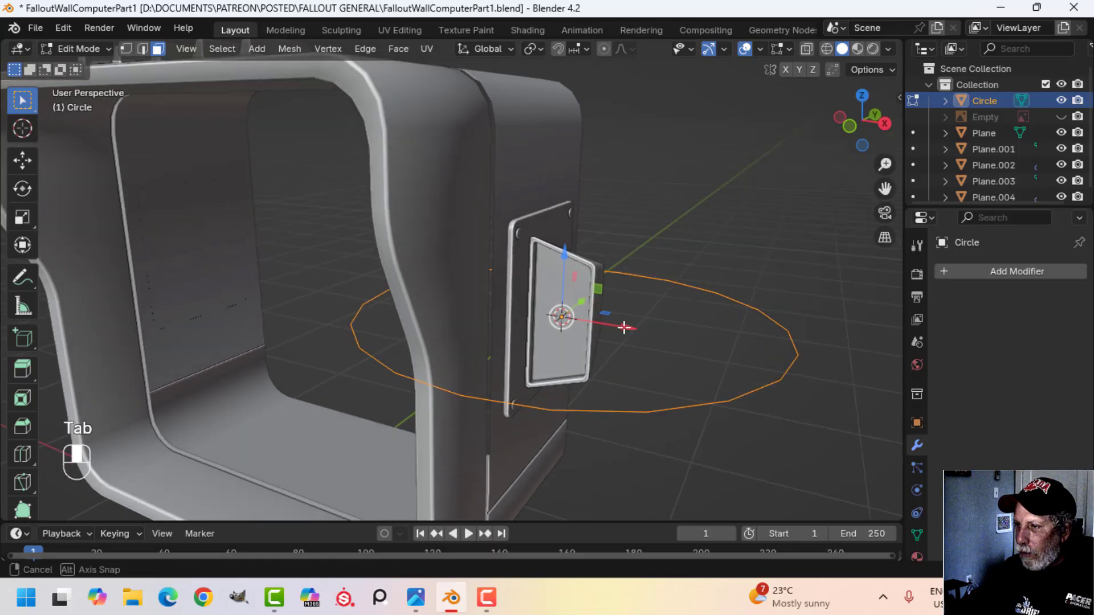
pyautogui.press('s')
pyautogui.click(589, 313)
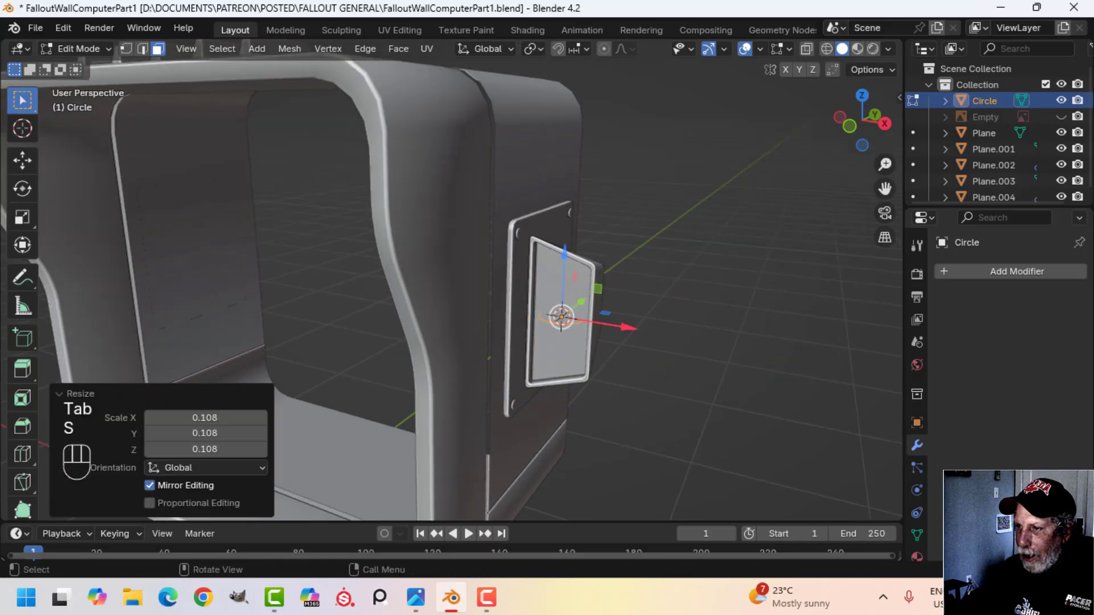
pyautogui.scroll(2, 637, 321)
pyautogui.press('s')
pyautogui.click(665, 318)
pyautogui.moveTo(672, 317); pyautogui.dragTo(637, 315, button='middle')
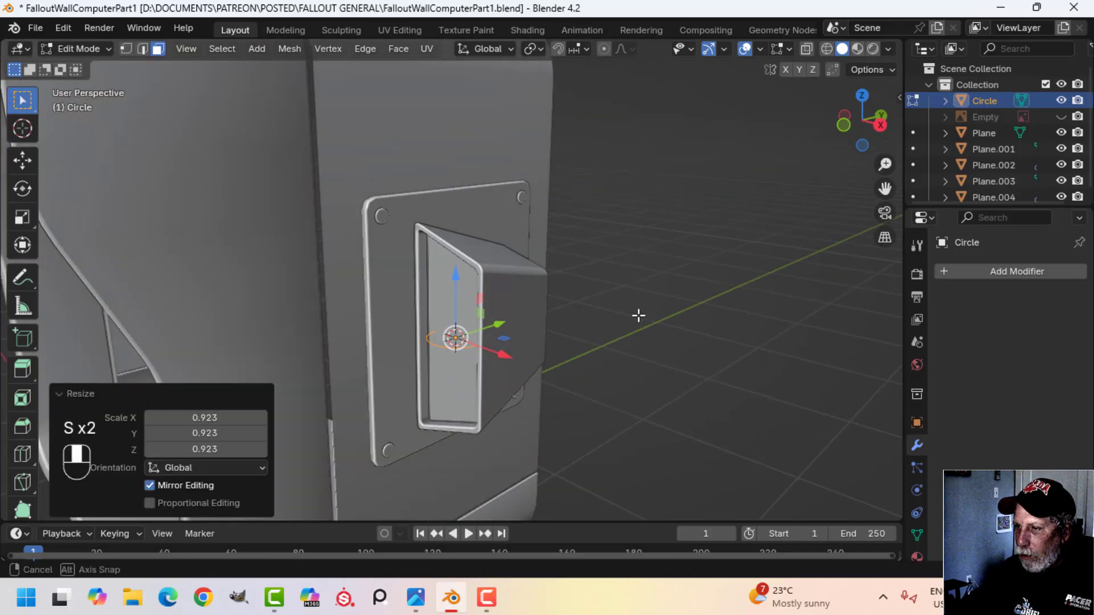
# - Rotate the circle 90° about X so it faces forward like the recessed face
pyautogui.keyDown('shift'); pyautogui.moveTo(521, 344); pyautogui.dragTo(570, 303, button='middle'); pyautogui.keyUp('shift')
pyautogui.press('r')
pyautogui.press('x')
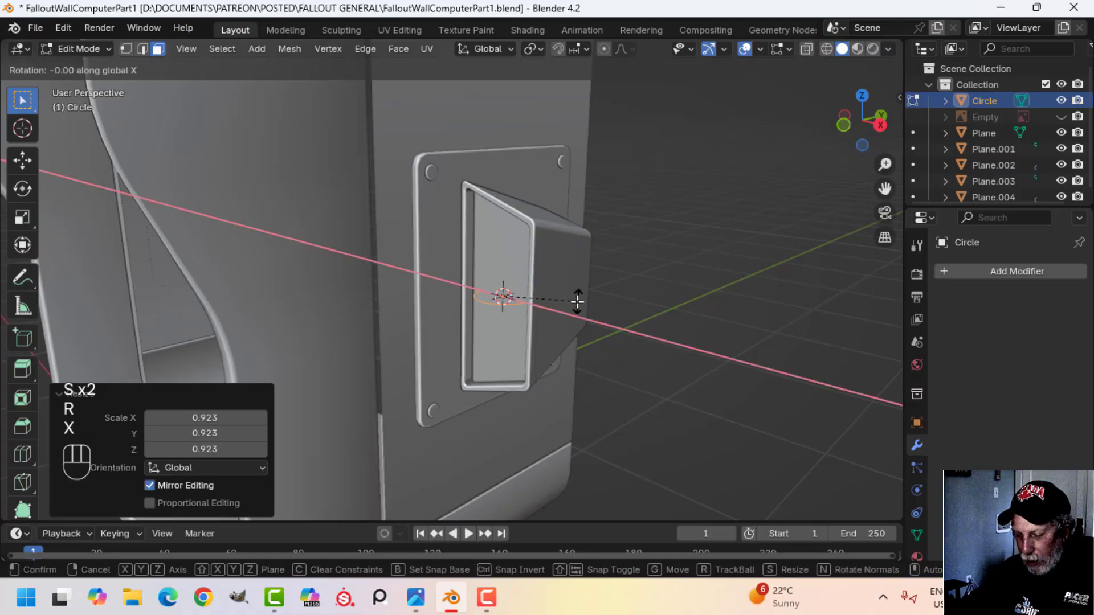
pyautogui.click(577, 302)
pyautogui.keyDown('shift'); pyautogui.moveTo(539, 295); pyautogui.dragTo(585, 274, button='middle'); pyautogui.keyUp('shift')
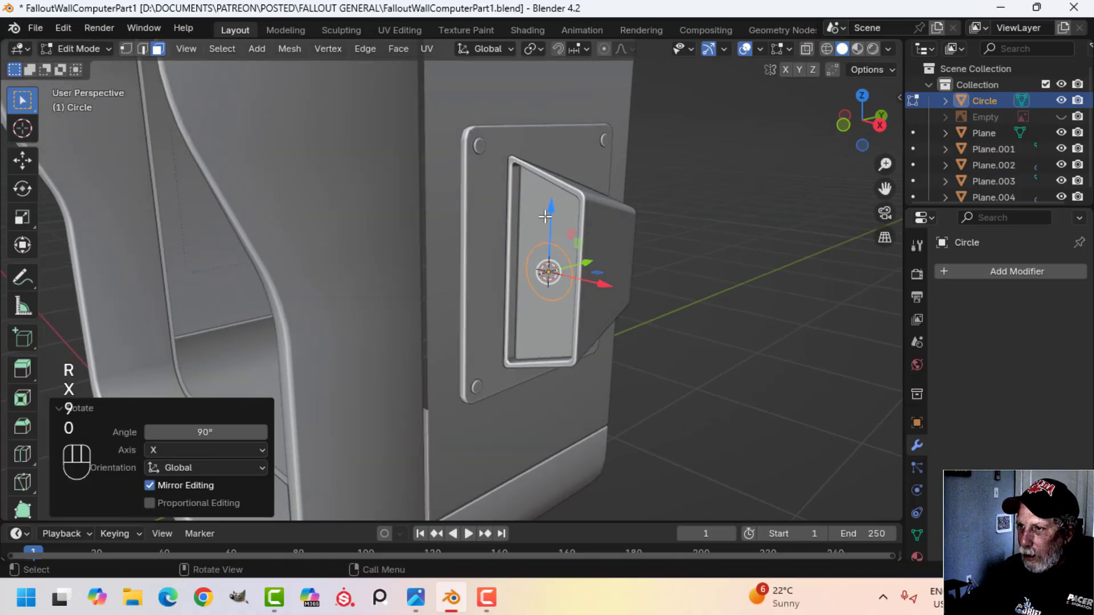
# - Raise the circle towards the upper half of the recessed face, resize it and move it about -0.122 m along Y
pyautogui.moveTo(549, 217); pyautogui.dragTo(549, 171)
pyautogui.click(660, 225)
pyautogui.moveTo(660, 234); pyautogui.dragTo(609, 257, button='middle')
pyautogui.keyDown('shift'); pyautogui.moveTo(493, 295); pyautogui.dragTo(491, 255, button='middle'); pyautogui.keyUp('shift')
pyautogui.moveTo(482, 251); pyautogui.dragTo(448, 255)
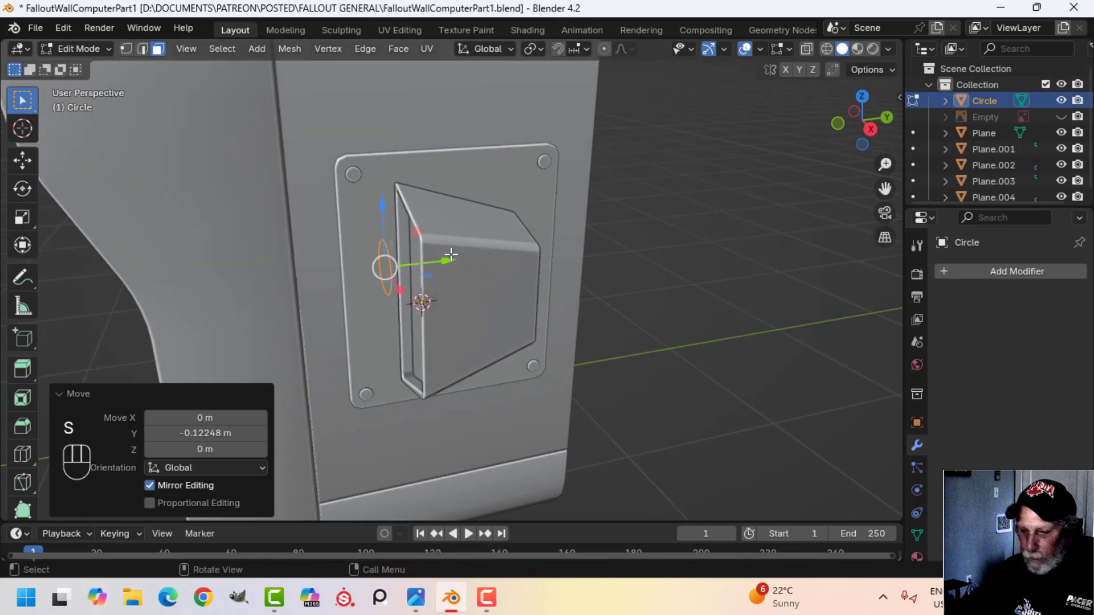
# - Extrude the circle about -0.124 m along Y to form an open cylinder
pyautogui.press('1')
pyautogui.moveTo(459, 281); pyautogui.dragTo(490, 276, button='middle')
pyautogui.scroll(5, 490, 275)
pyautogui.keyDown('shift'); pyautogui.moveTo(492, 276); pyautogui.dragTo(561, 266, button='middle'); pyautogui.keyUp('shift')
pyautogui.moveTo(565, 268)
pyautogui.mouseDown(button='middle')
pyautogui.moveTo(537, 273)
pyautogui.moveTo(547, 277)
pyautogui.mouseUp(button='middle')
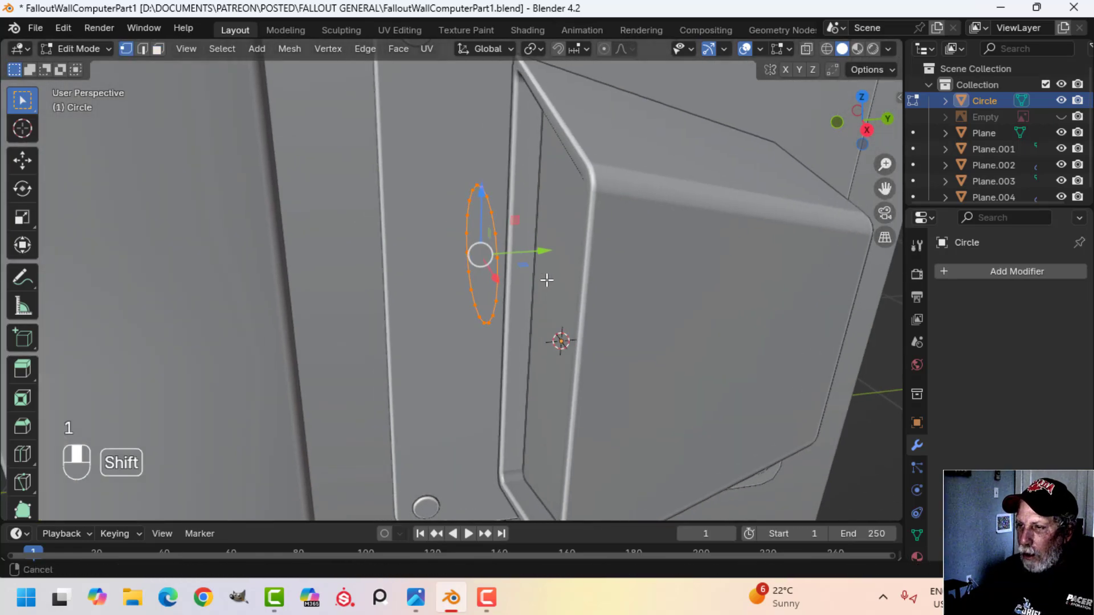
pyautogui.press('e')
pyautogui.click(386, 258)
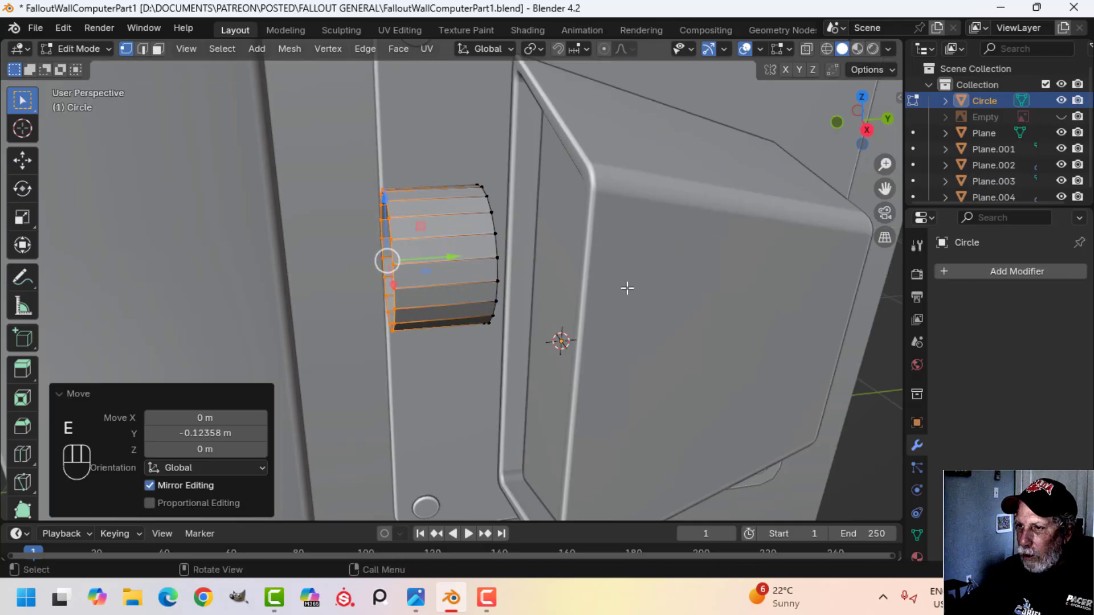
# - Scale the cylinder's front ring down twice, the second time by 0.939, to taper it into a knob shape
pyautogui.press('s')
pyautogui.click(583, 288)
pyautogui.moveTo(584, 287)
pyautogui.mouseDown(button='middle')
pyautogui.moveTo(611, 305)
pyautogui.moveTo(589, 268)
pyautogui.mouseUp(button='middle')
pyautogui.press('s')
pyautogui.click(587, 303)
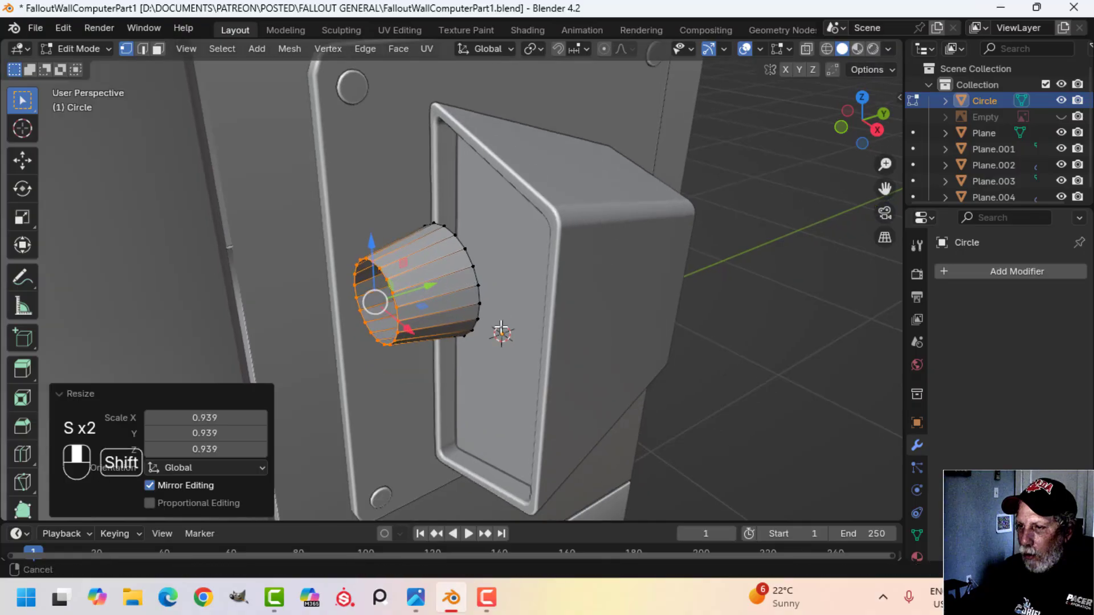
# - Extrude the knob's front ring in place and scale it by 0.795 to form a flat rim
pyautogui.moveTo(541, 325); pyautogui.dragTo(564, 325, button='middle')
pyautogui.scroll(3, 564, 325)
pyautogui.keyDown('shift'); pyautogui.moveTo(701, 302); pyautogui.dragTo(580, 334, button='middle'); pyautogui.keyUp('shift')
pyautogui.press('e')
pyautogui.rightClick(727, 320)
pyautogui.press('s')
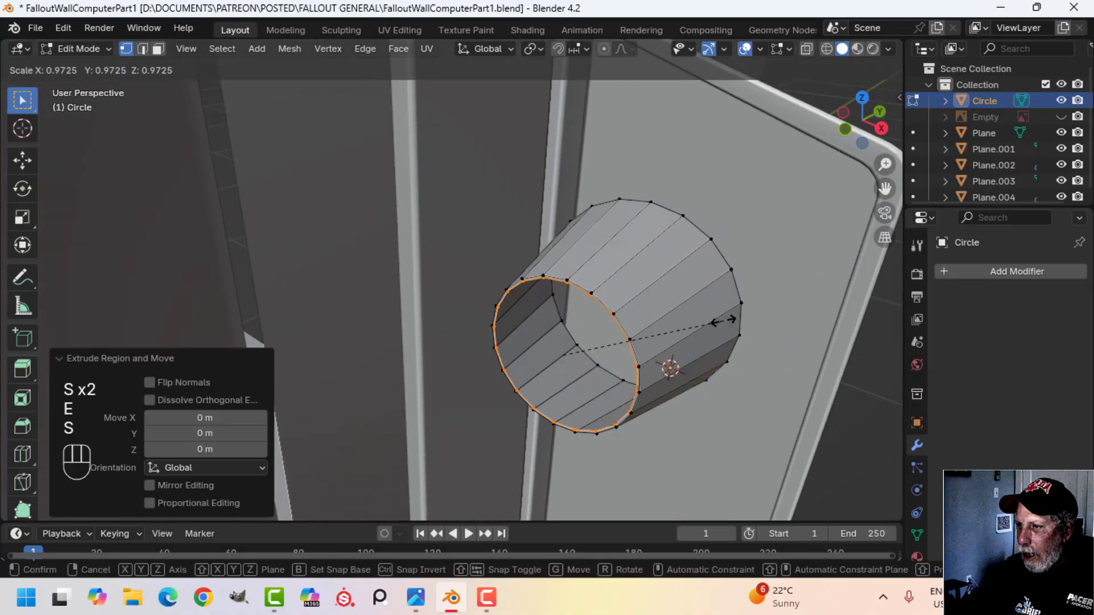
pyautogui.click(693, 324)
# - Extrude the rim's inner ring about 0.02 m along Y to recess the knob's front
pyautogui.moveTo(640, 354); pyautogui.dragTo(618, 325, button='middle')
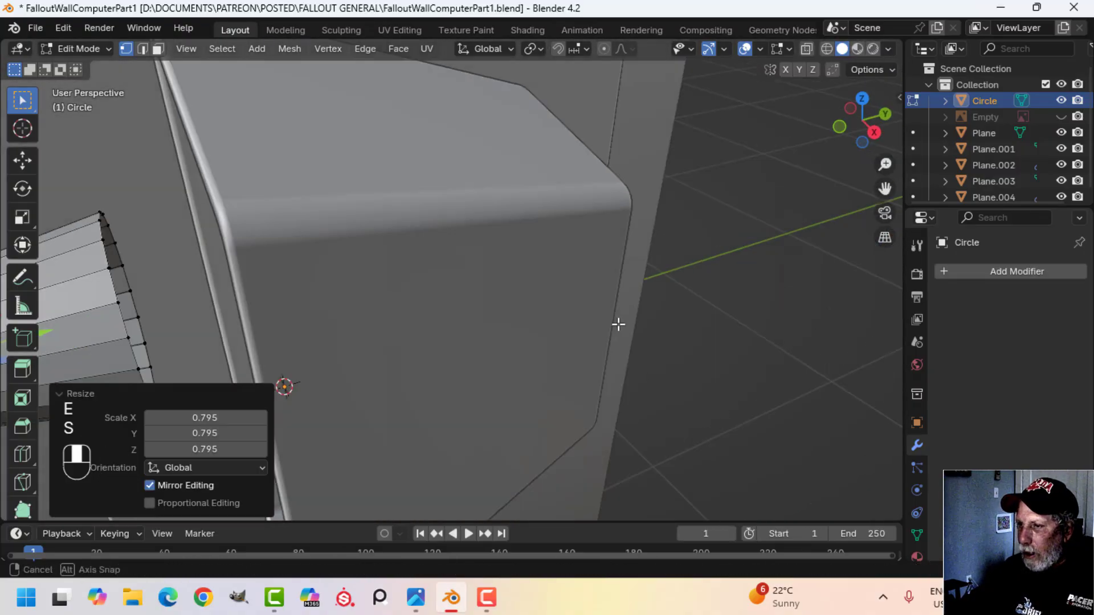
pyautogui.keyDown('shift'); pyautogui.moveTo(148, 285); pyautogui.dragTo(559, 324, button='middle'); pyautogui.keyUp('shift')
pyautogui.press('e')
pyautogui.rightClick(563, 323)
pyautogui.press('g')
pyautogui.press('y')
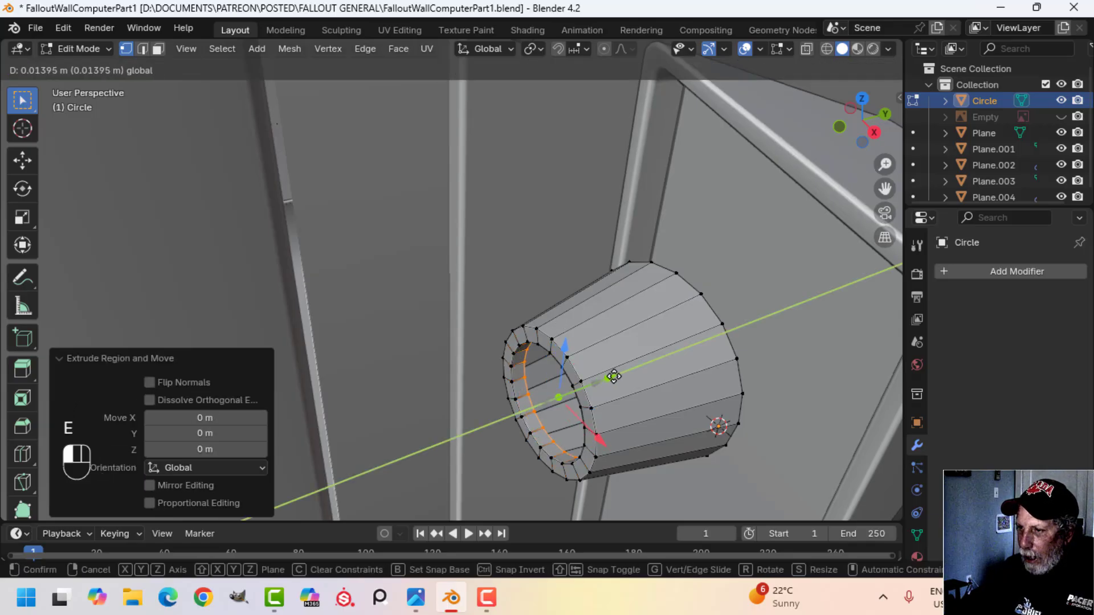
pyautogui.click(617, 375)
# - Resize the recessed ring, extrude it in place and scale the new ring by 0.797 to form an inner ledge
pyautogui.moveTo(617, 374); pyautogui.dragTo(926, 359, button='middle')
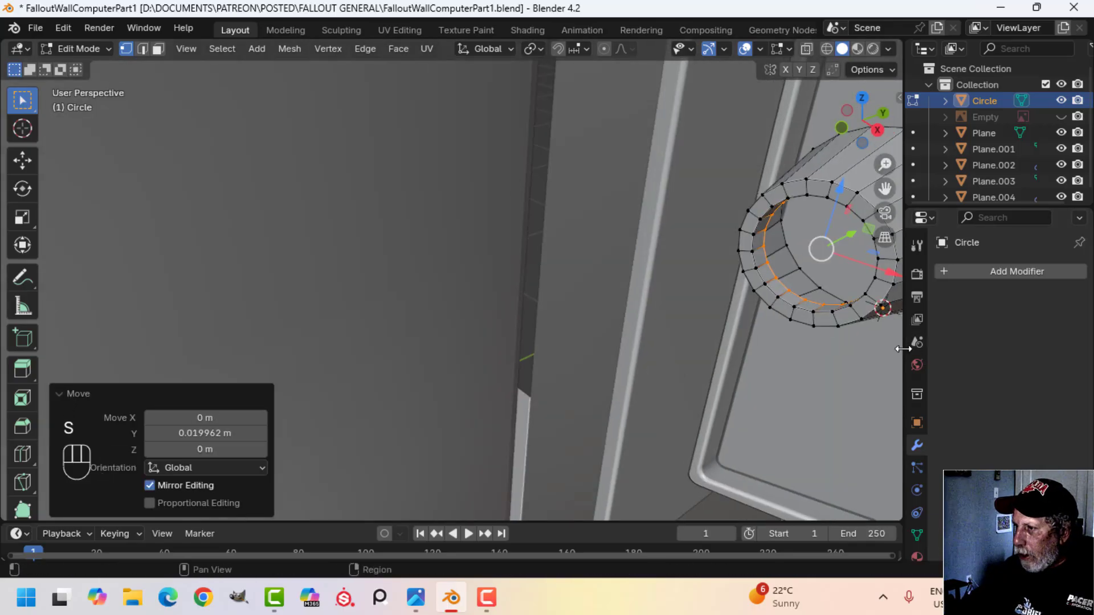
pyautogui.press('s')
pyautogui.click(855, 348)
pyautogui.moveTo(854, 347); pyautogui.dragTo(672, 344, button='middle')
pyautogui.press('KP_Decimal')
pyautogui.press('e')
pyautogui.press('s')
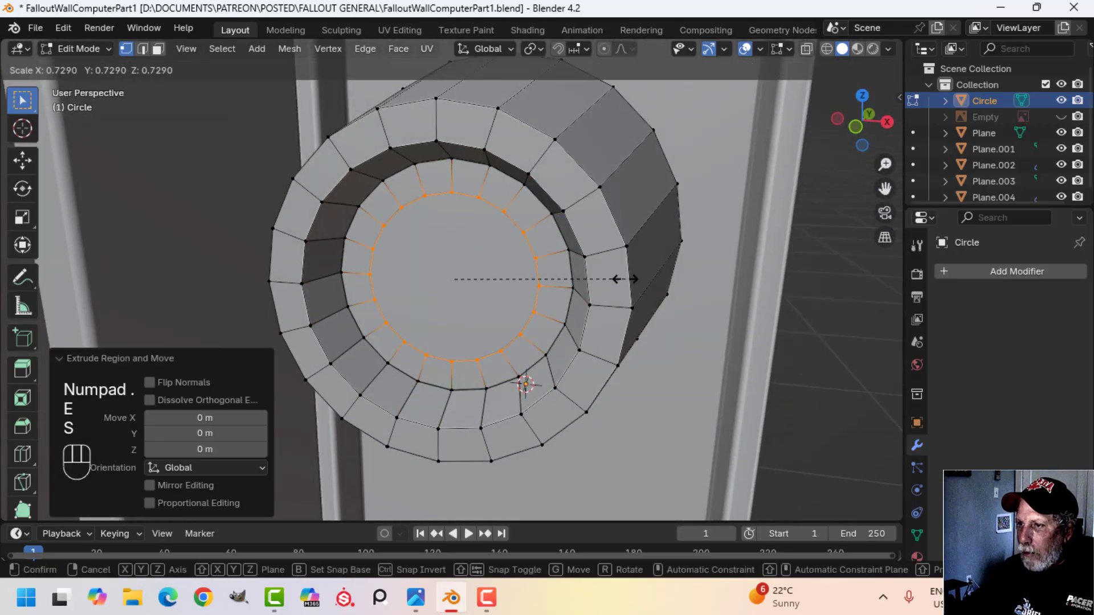
pyautogui.click(541, 381)
# - Scale the ledge's inner ring down a little further and extrude it in place
pyautogui.moveTo(556, 378); pyautogui.dragTo(688, 300, button='middle')
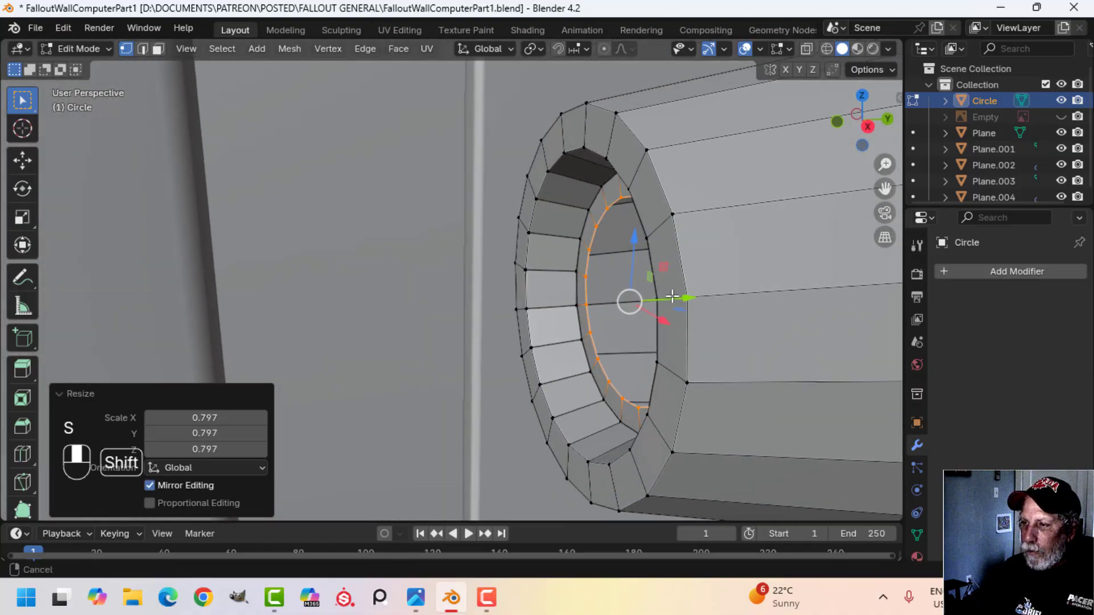
pyautogui.press('s')
pyautogui.click(737, 279)
pyautogui.press('e')
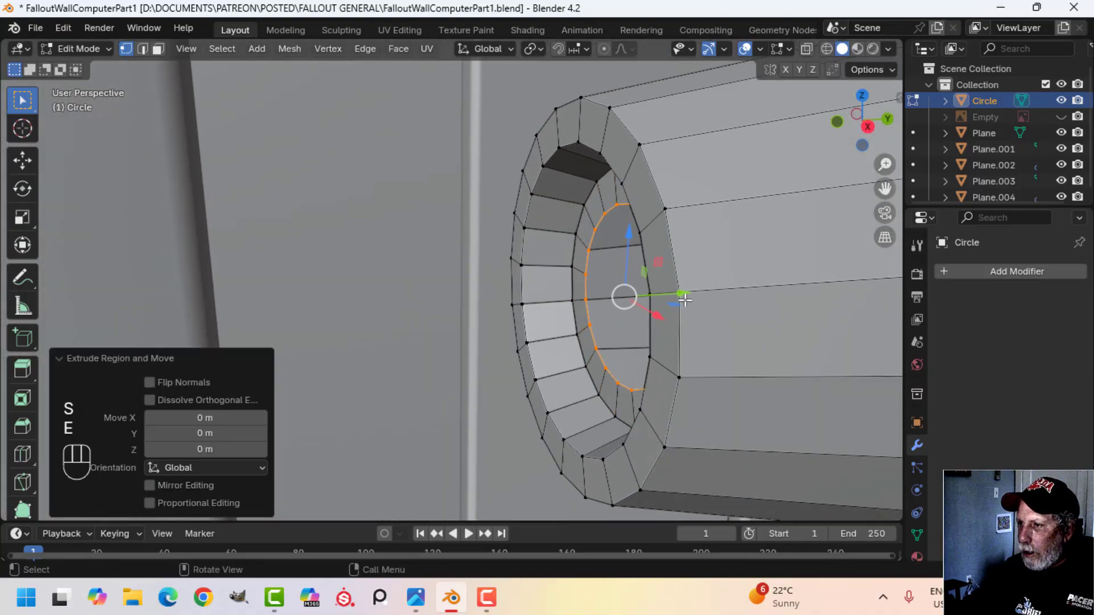
pyautogui.click(656, 302)
pyautogui.press('f')
pyautogui.moveTo(655, 302); pyautogui.dragTo(558, 343, button='middle')
pyautogui.hotkey('ctrl', 'z')
pyautogui.hotkey('ctrl', 'z')
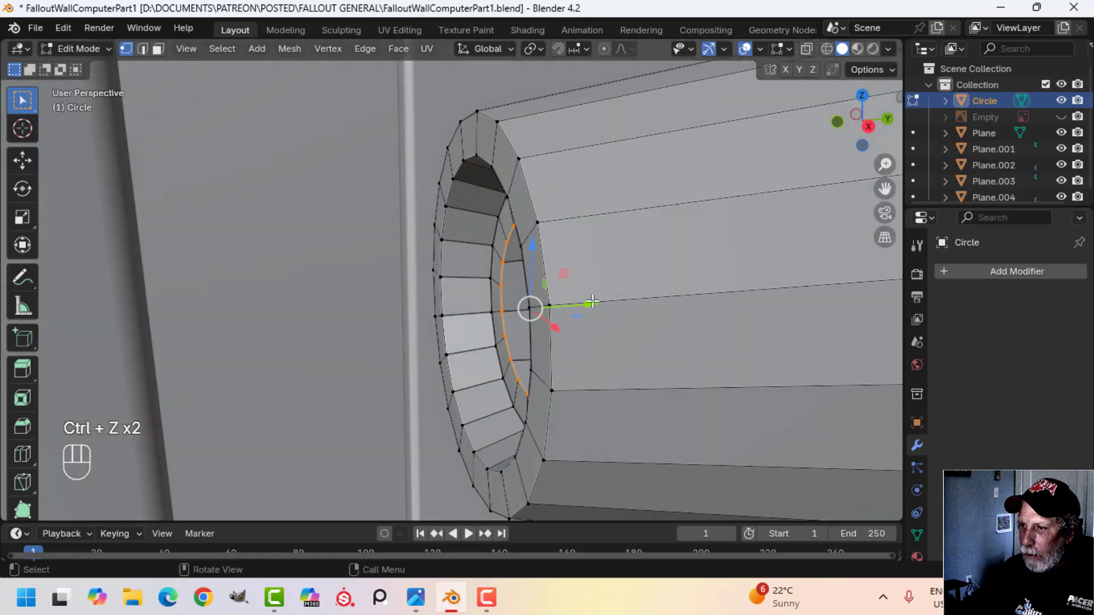
# - Move the extruded inner ring about -0.0128 m along Y and cap it with a face
pyautogui.moveTo(592, 302); pyautogui.dragTo(556, 303)
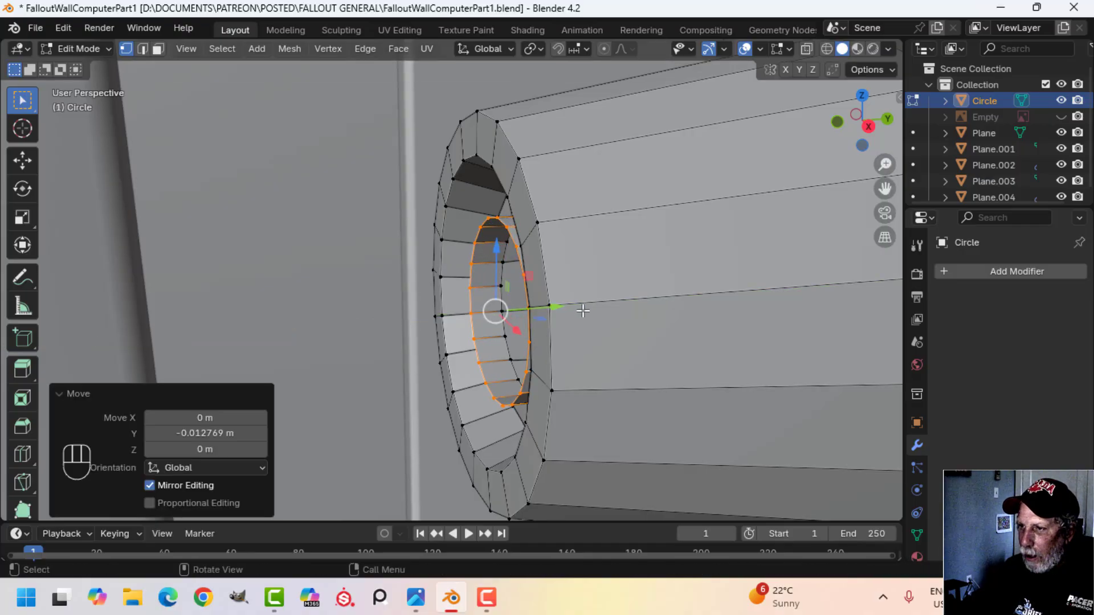
pyautogui.press('f')
pyautogui.moveTo(556, 303); pyautogui.dragTo(674, 322, button='middle')
# - Bevel the edge around the knob's round central cap with 2 segments
pyautogui.press('3')
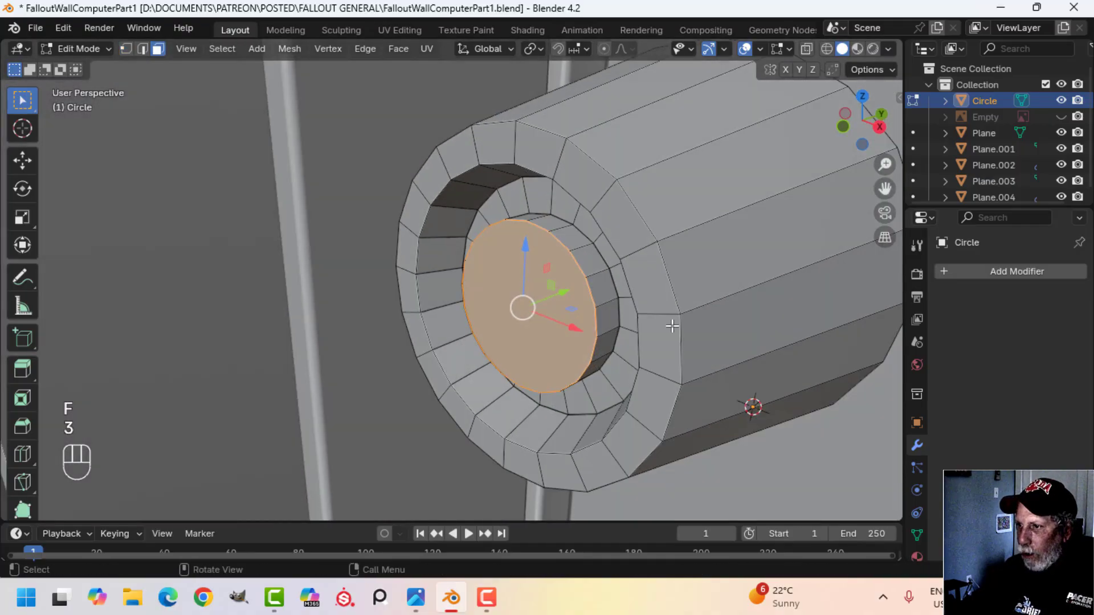
pyautogui.scroll(3, 741, 308)
pyautogui.keyDown('shift'); pyautogui.moveTo(741, 307); pyautogui.dragTo(750, 303, button='middle'); pyautogui.keyUp('shift')
pyautogui.hotkey('ctrl', 'b')
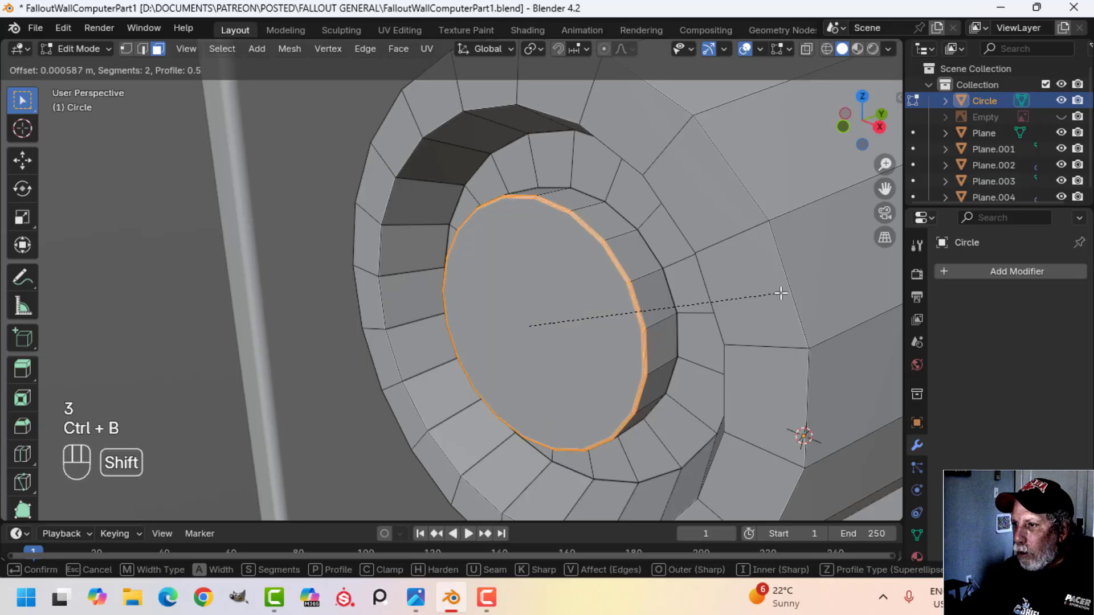
pyautogui.click(852, 273)
pyautogui.hotkey('alt', 'a')
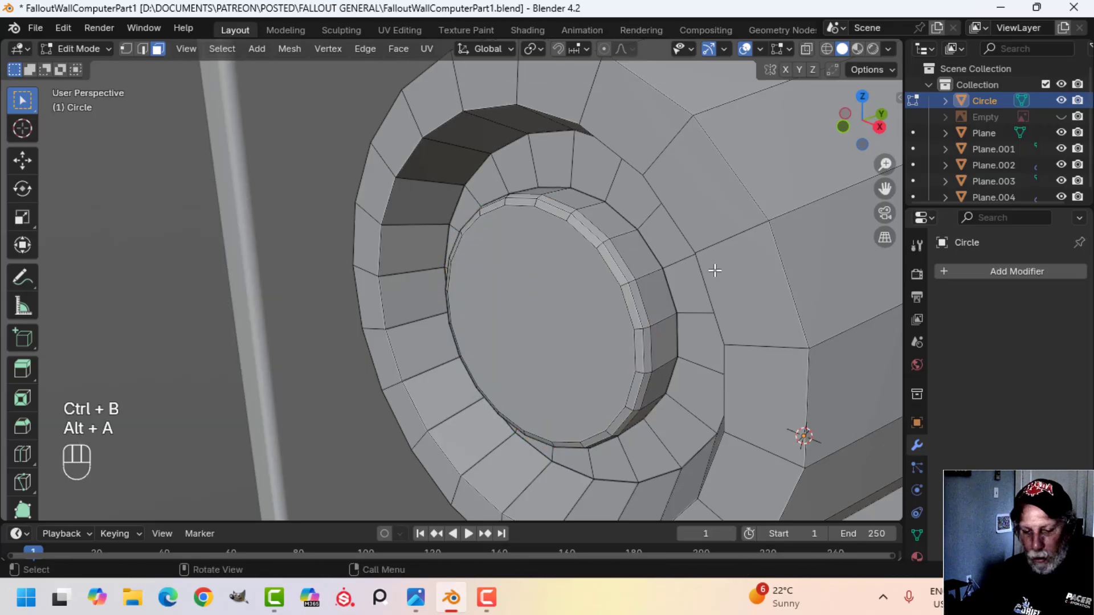
# - Bevel the ledge's two edge loops and the front rim's two edge loops with 2 segments, the rim at 0.000954 m wide
pyautogui.moveTo(651, 253); pyautogui.dragTo(653, 215, button='middle')
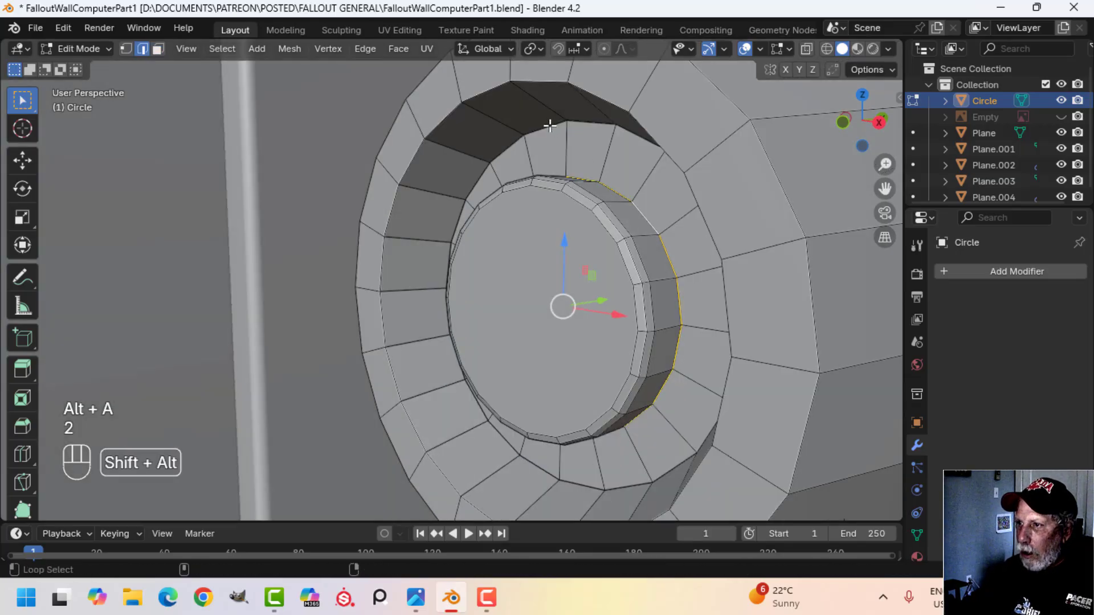
pyautogui.hotkey('ctrl', 'b')
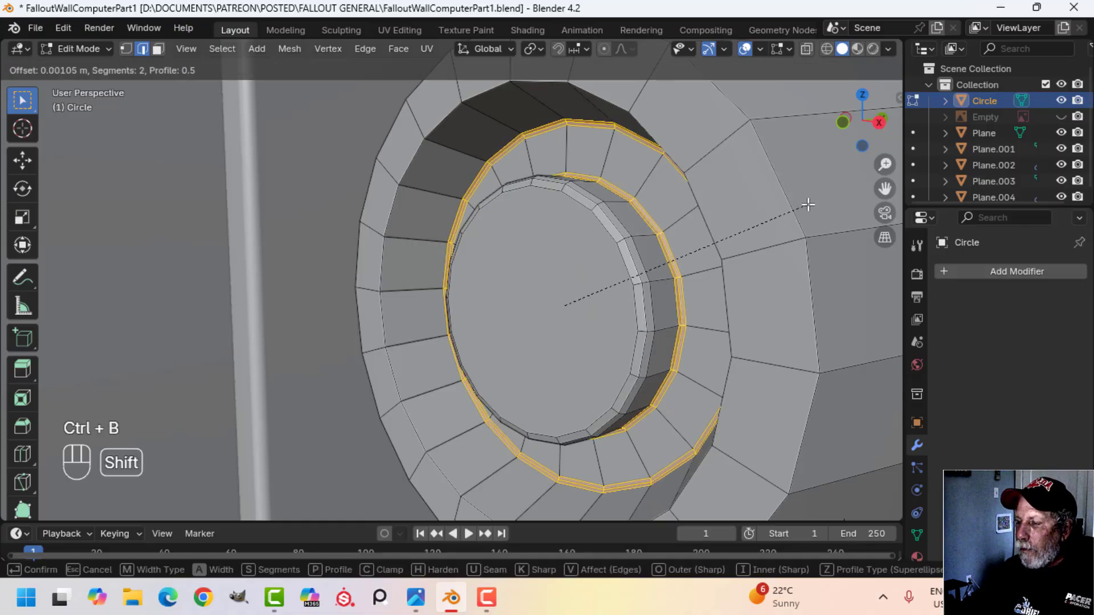
pyautogui.click(739, 213)
pyautogui.hotkey('alt', 'a')
pyautogui.keyDown('alt'); pyautogui.keyDown('shift'); pyautogui.click(773, 175); pyautogui.keyUp('shift'); pyautogui.keyUp('alt')
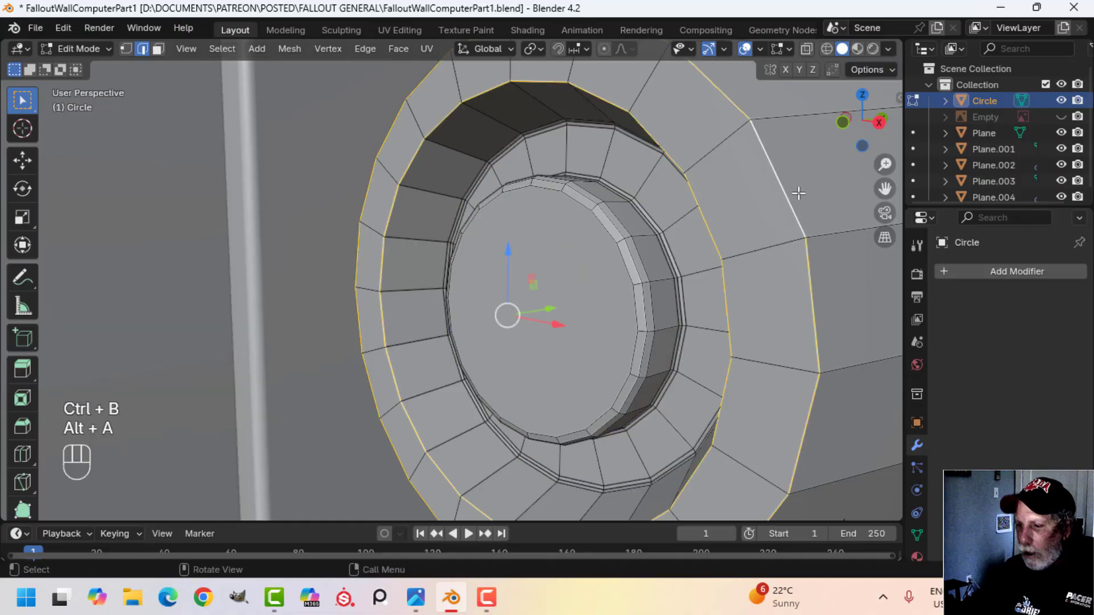
pyautogui.hotkey('ctrl', 'b')
pyautogui.click(845, 190)
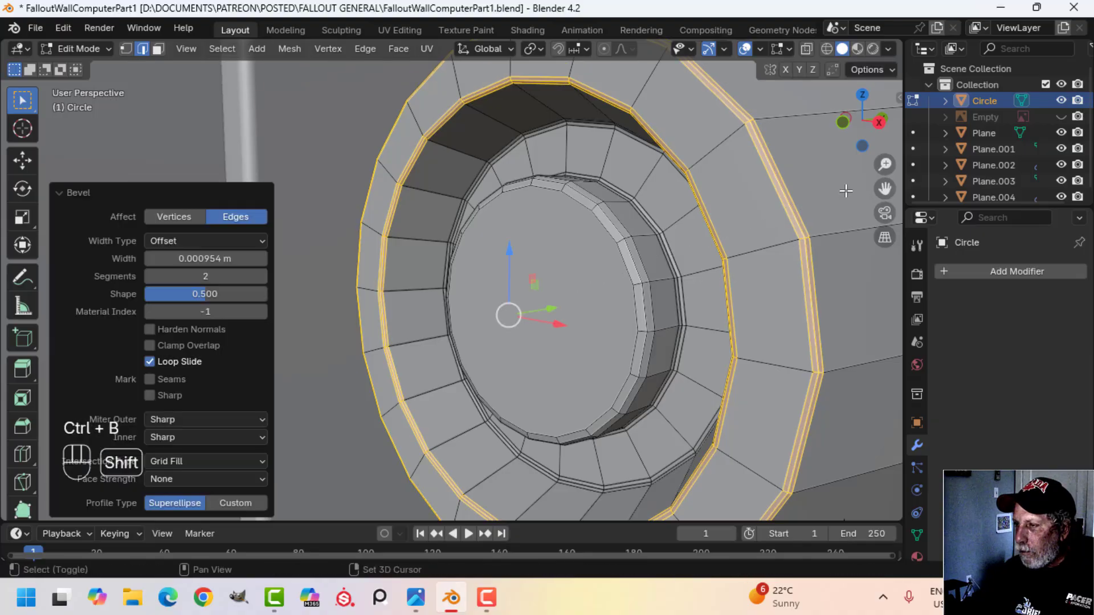
# - Extrude the knob's open back edge loop about 0.024 m along Y
pyautogui.moveTo(845, 190); pyautogui.dragTo(618, 278, button='middle')
pyautogui.hotkey('alt', 'a')
pyautogui.keyDown('alt'); pyautogui.keyDown('shift'); pyautogui.click(541, 222); pyautogui.keyUp('shift'); pyautogui.keyUp('alt')
pyautogui.press('e')
pyautogui.rightClick(576, 279)
pyautogui.moveTo(562, 274); pyautogui.dragTo(573, 272)
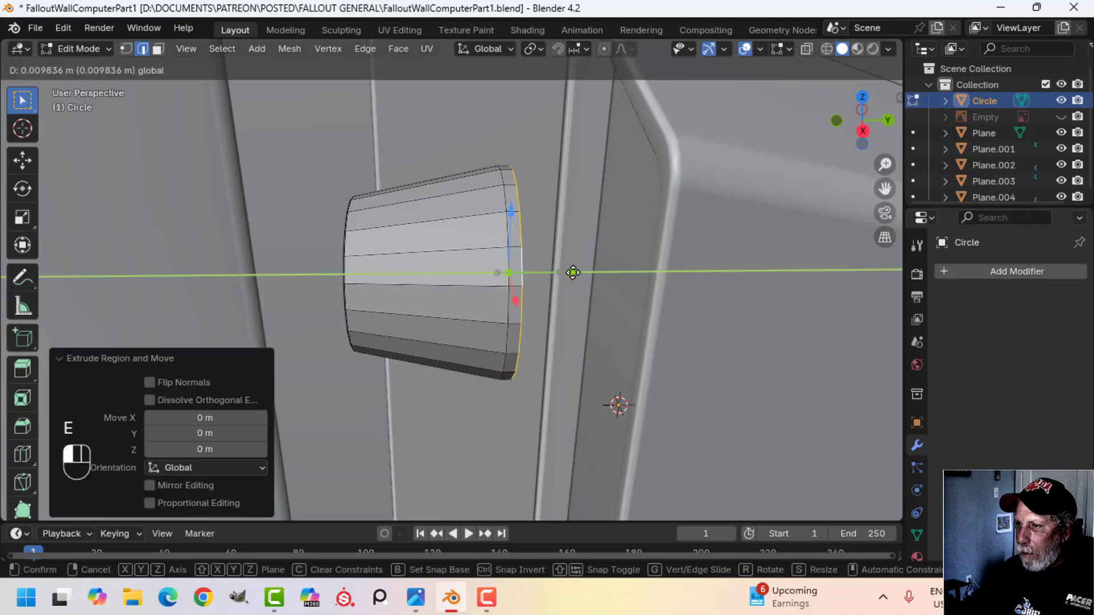
pyautogui.click(588, 269)
# - Extrude the back edge loop inward to under half its size and extrude the smaller ring backward as a shaft
pyautogui.moveTo(615, 276); pyautogui.dragTo(576, 285, button='middle')
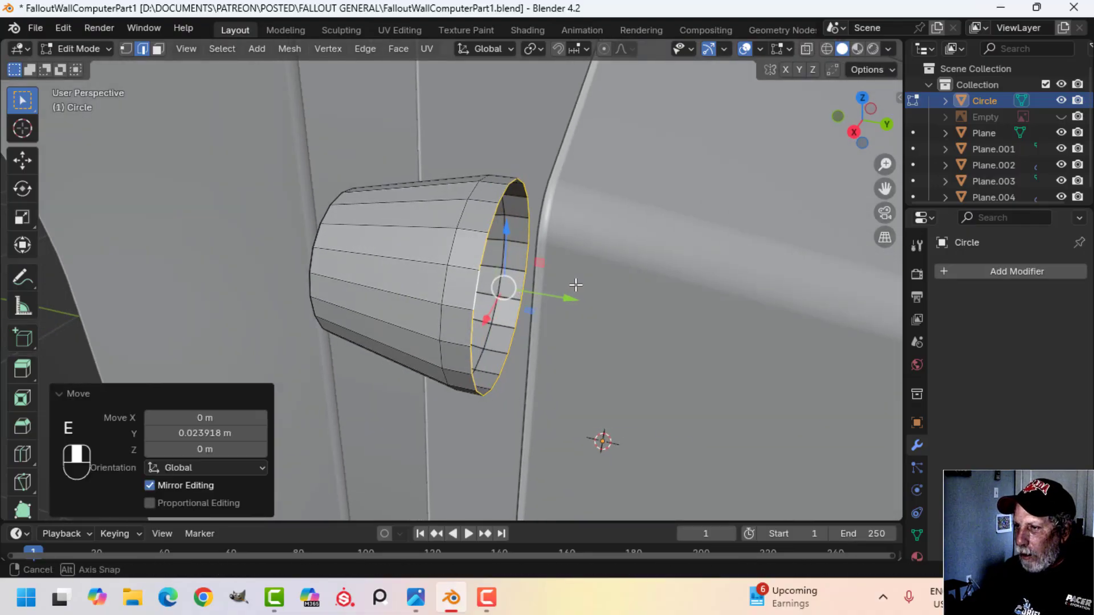
pyautogui.press('e')
pyautogui.rightClick(622, 181)
pyautogui.press('s')
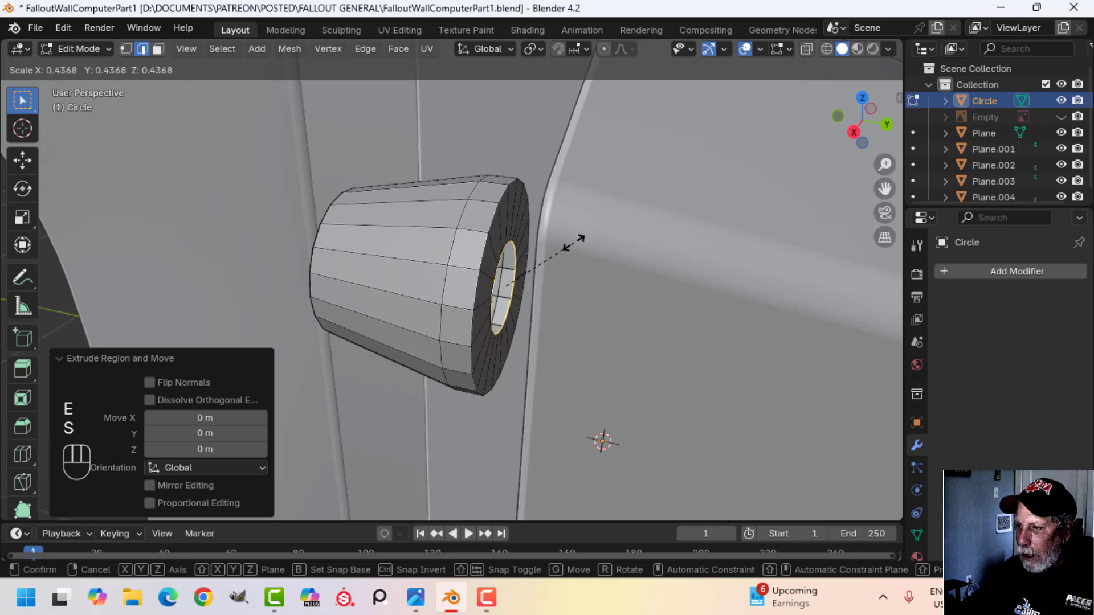
pyautogui.click(573, 249)
pyautogui.moveTo(573, 249); pyautogui.dragTo(600, 242, button='middle')
pyautogui.press('e')
pyautogui.click(603, 241)
# - Bevel the outer edge loop at the knob's wide back end with 2 segments
pyautogui.scroll(3, 535, 249)
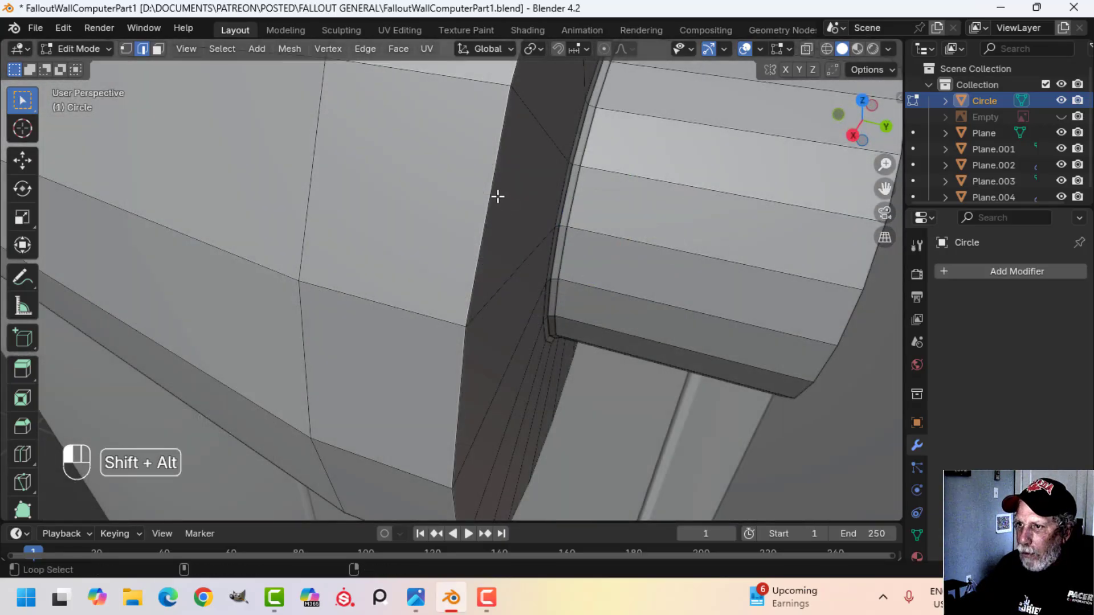
pyautogui.keyDown('alt'); pyautogui.keyDown('shift'); pyautogui.click(497, 196); pyautogui.keyUp('shift'); pyautogui.keyUp('alt')
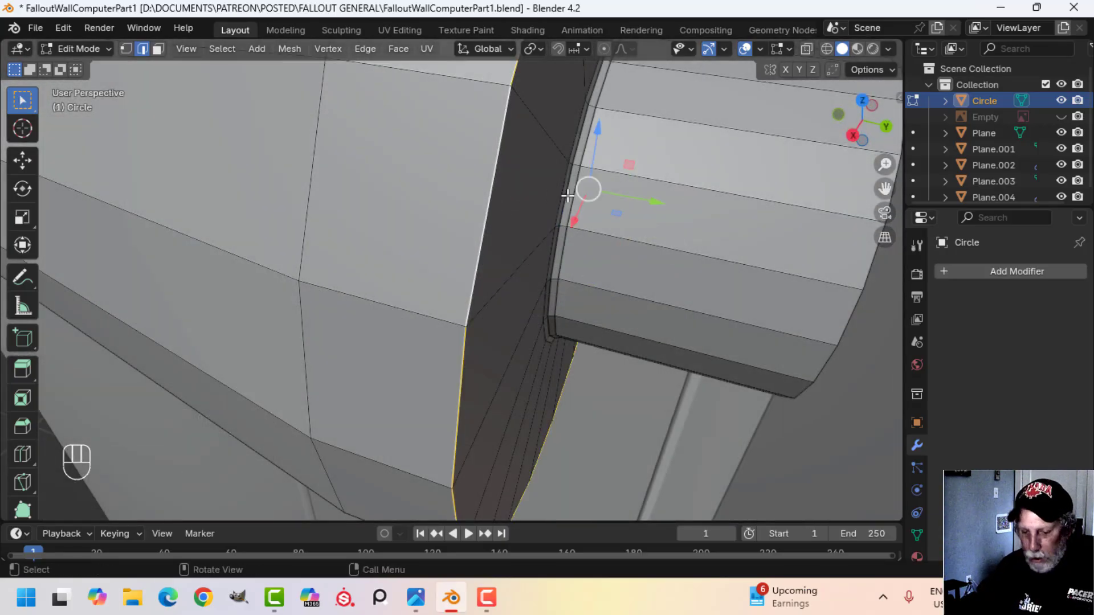
pyautogui.hotkey('ctrl', 'b')
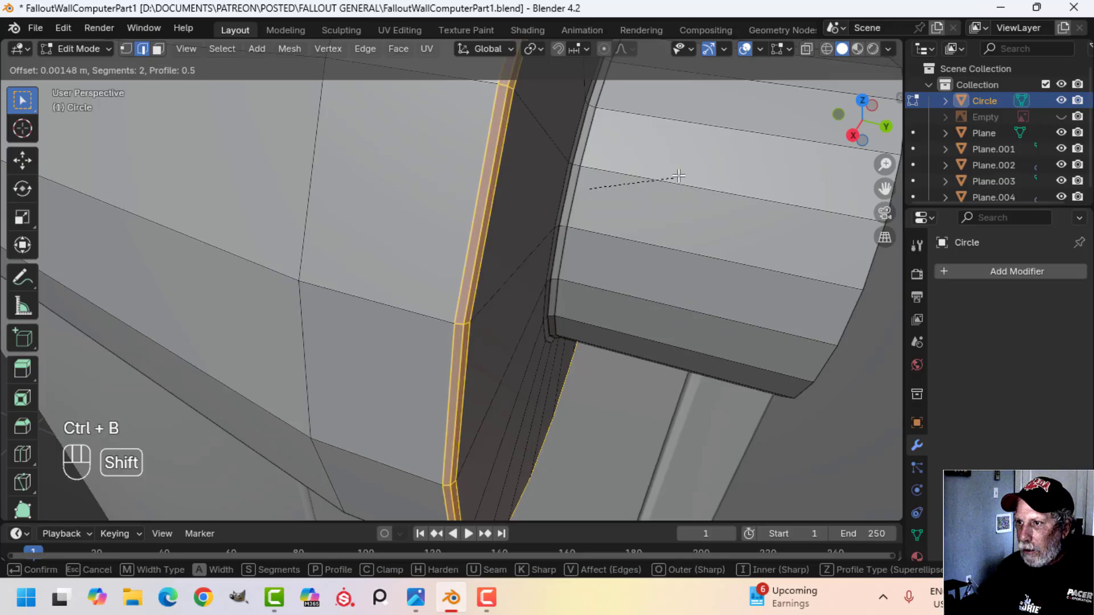
pyautogui.click(699, 166)
pyautogui.scroll(-5, 548, 213)
pyautogui.hotkey('alt', 'a')
# - Dissolve the extra edge loop running around the knob's side near its back end
pyautogui.moveTo(544, 216); pyautogui.dragTo(510, 205, button='middle')
pyautogui.press('x')
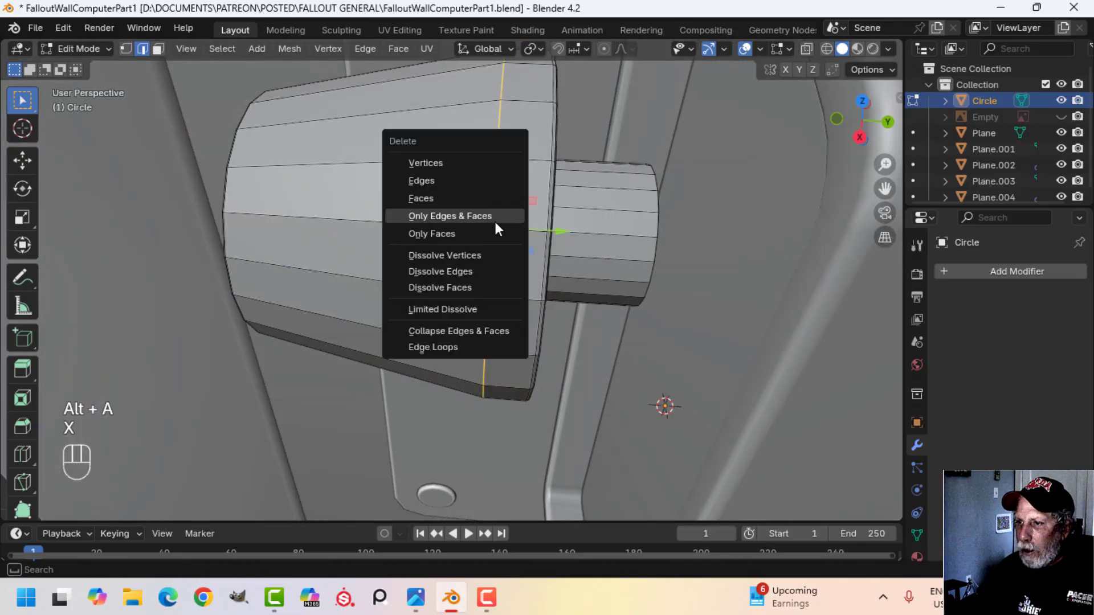
pyautogui.click(479, 272)
pyautogui.scroll(-2, 490, 256)
pyautogui.moveTo(494, 251); pyautogui.dragTo(515, 234, button='middle')
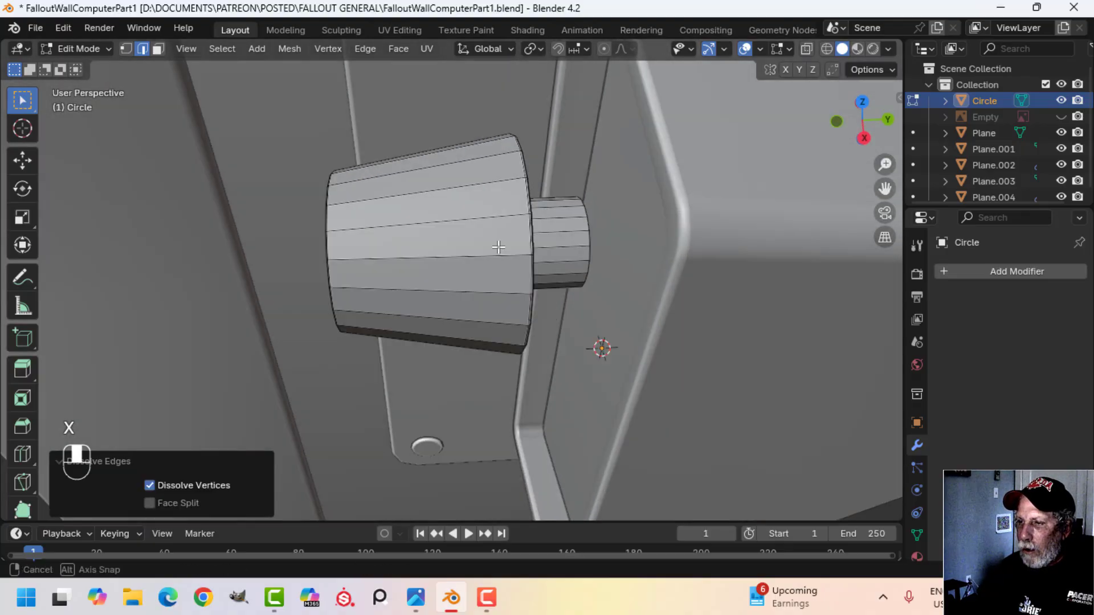
# - Add a centred loop cut around the knob's side and bevel it about 0.068 m with 1 segment towards both ends
pyautogui.hotkey('ctrl', 'r')
pyautogui.click(491, 216)
pyautogui.rightClick(491, 217)
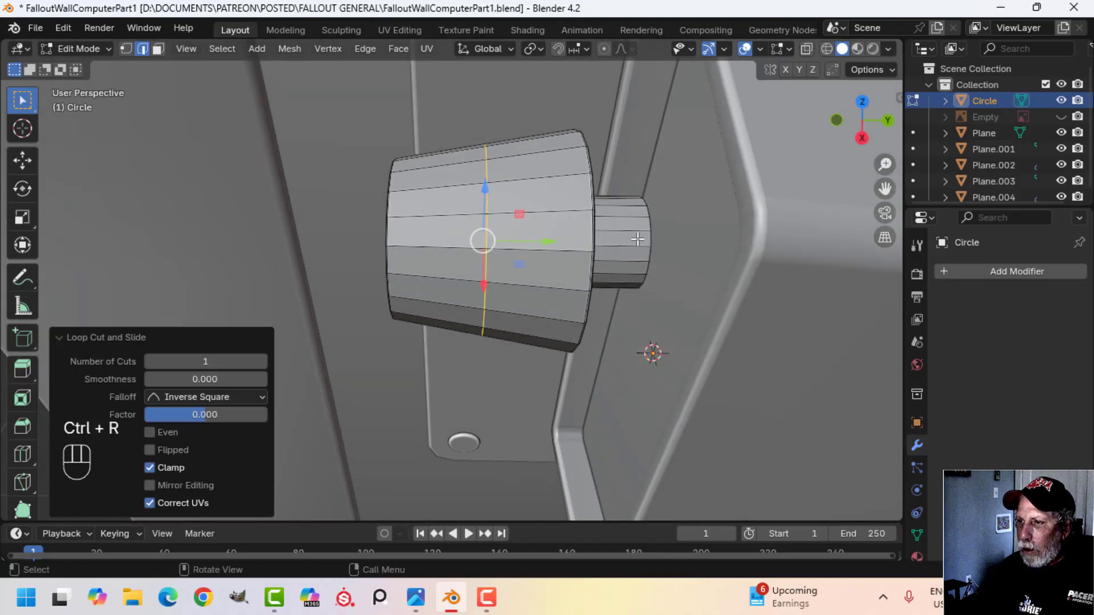
pyautogui.hotkey('ctrl', 'b')
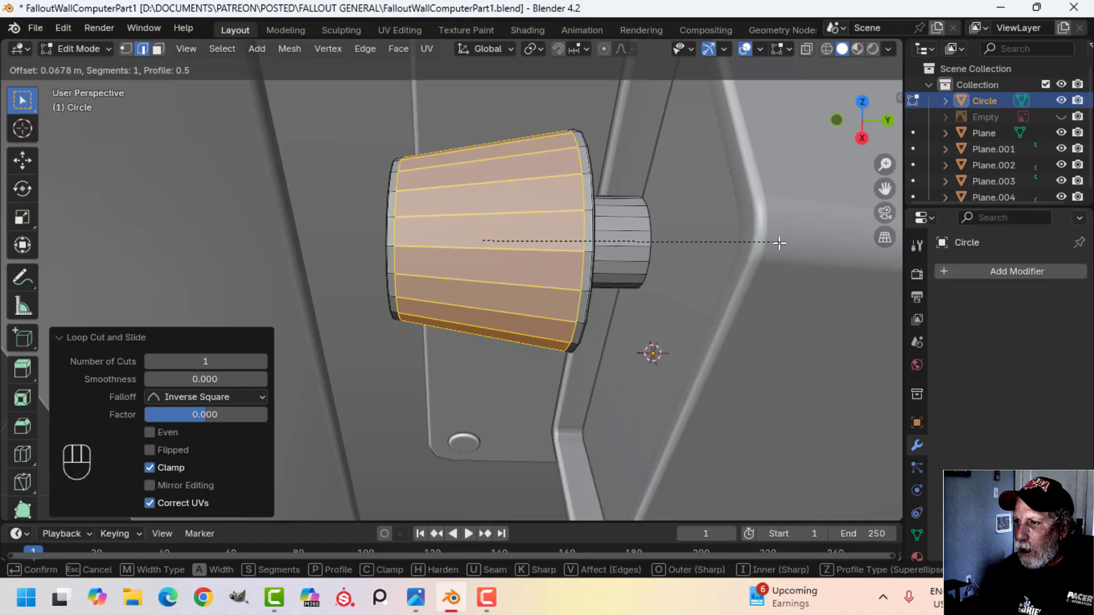
pyautogui.click(777, 243)
pyautogui.hotkey('alt', 'a')
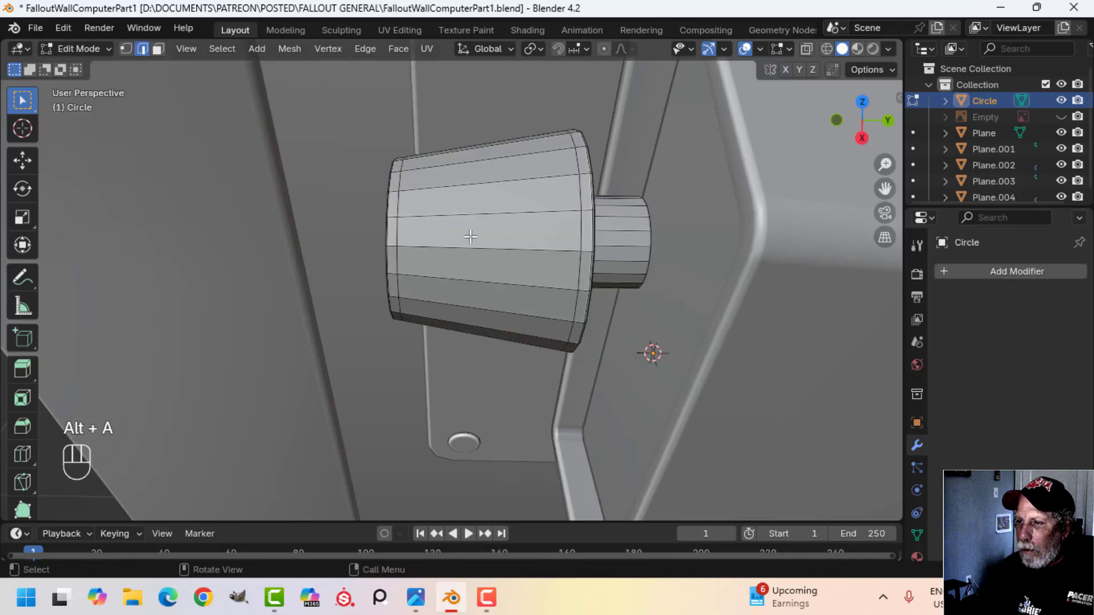
# - Select the loop of long side faces around the knob and reduce it to every other face with Checker Deselect
pyautogui.moveTo(470, 237); pyautogui.dragTo(516, 226, button='middle')
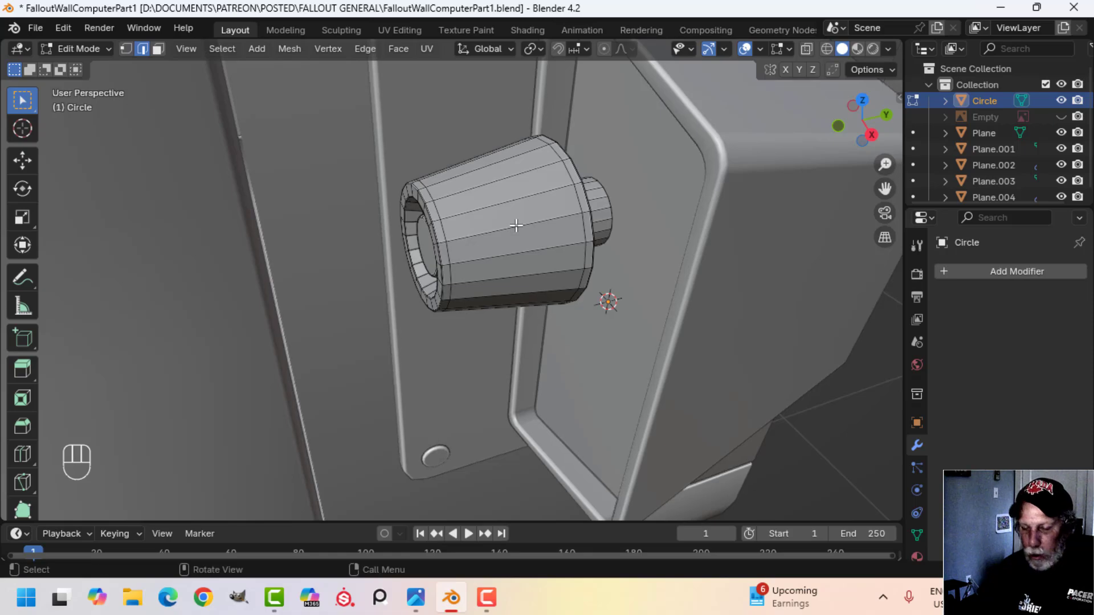
pyautogui.press('3')
pyautogui.keyDown('alt'); pyautogui.keyDown('shift'); pyautogui.click(516, 226); pyautogui.keyUp('shift'); pyautogui.keyUp('alt')
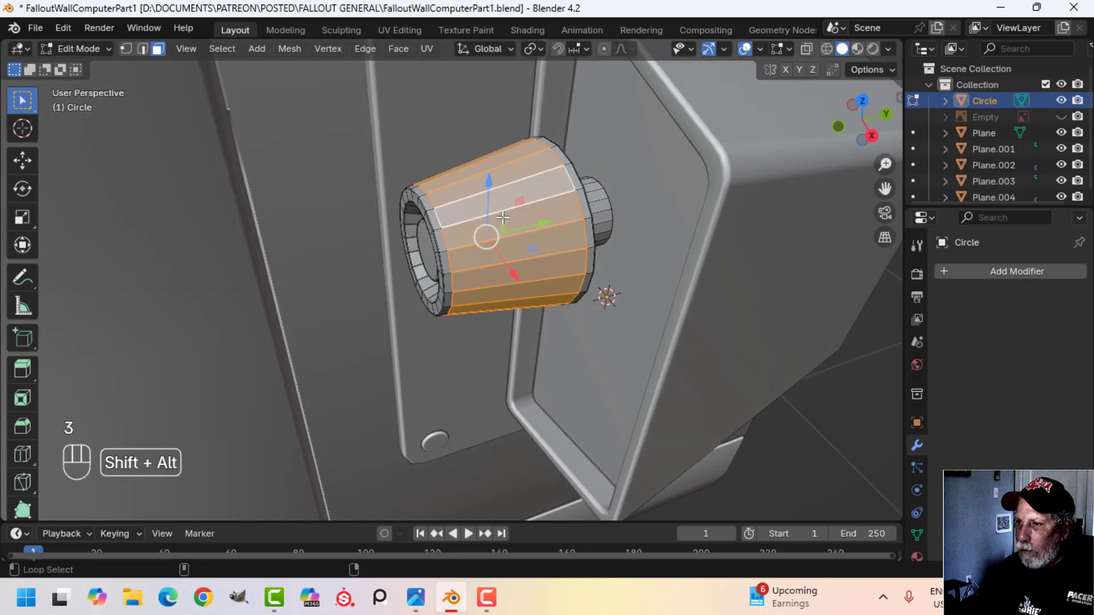
pyautogui.moveTo(517, 227); pyautogui.dragTo(486, 181, button='middle')
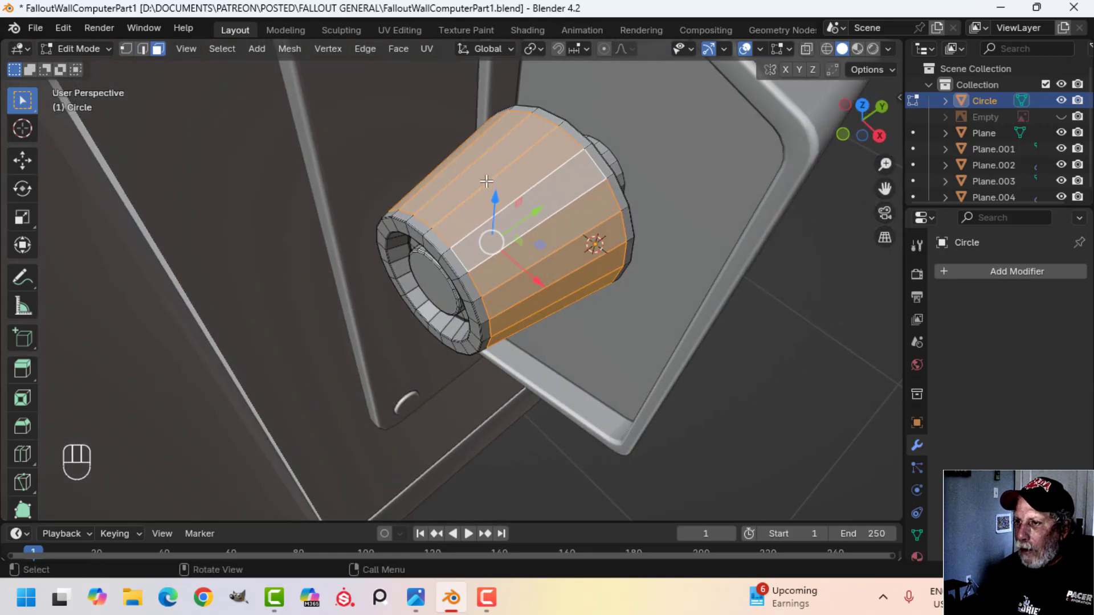
pyautogui.click(222, 49)
pyautogui.click(275, 206)
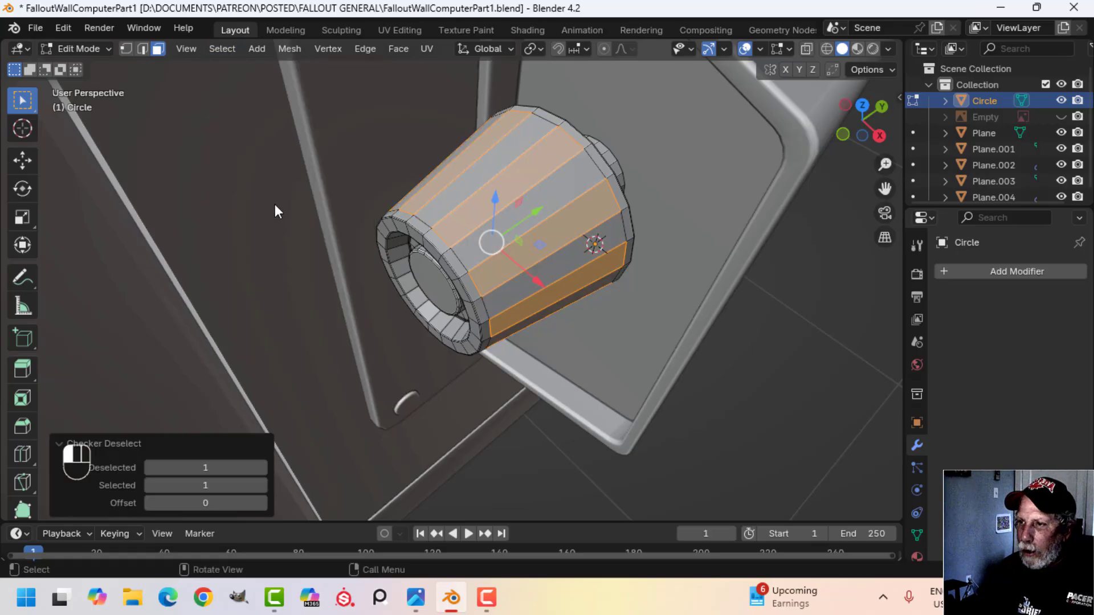
pyautogui.moveTo(275, 204); pyautogui.dragTo(524, 173, button='middle')
pyautogui.scroll(2, 495, 204)
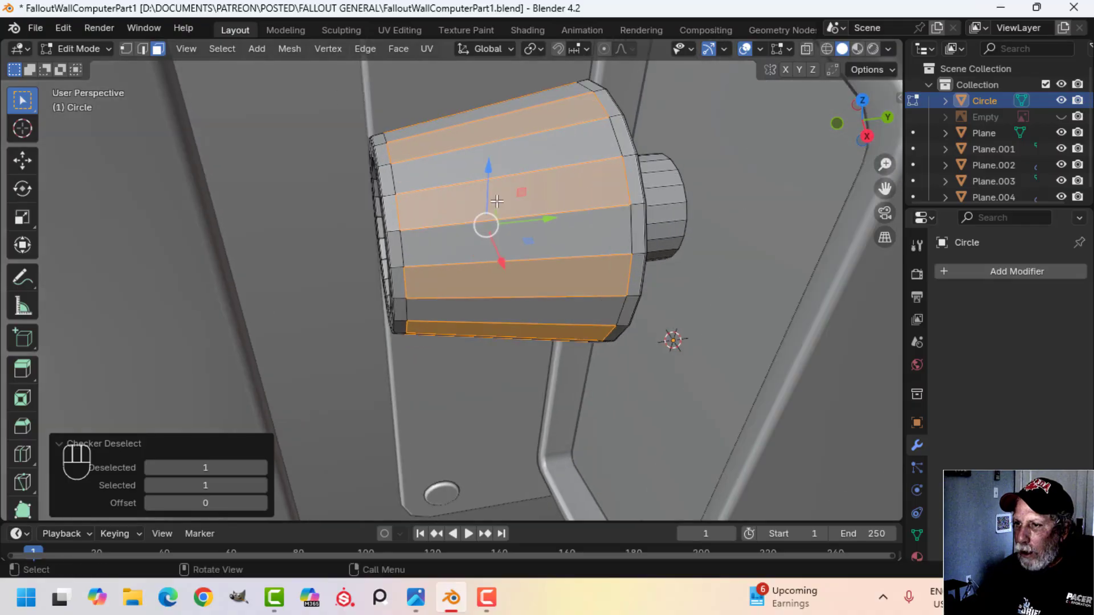
# - Inset the alternating long side faces of the knob by a thin margin
pyautogui.scroll(-1, 674, 195)
pyautogui.moveTo(593, 165); pyautogui.dragTo(684, 233, button='middle')
pyautogui.scroll(1, 674, 195)
pyautogui.press('i')
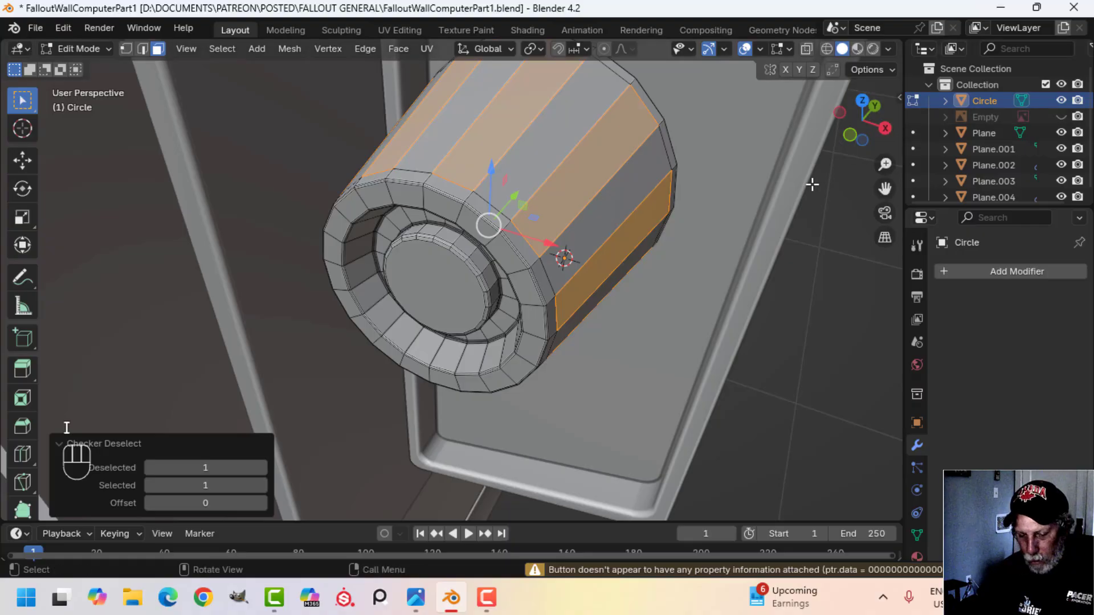
pyautogui.press('i')
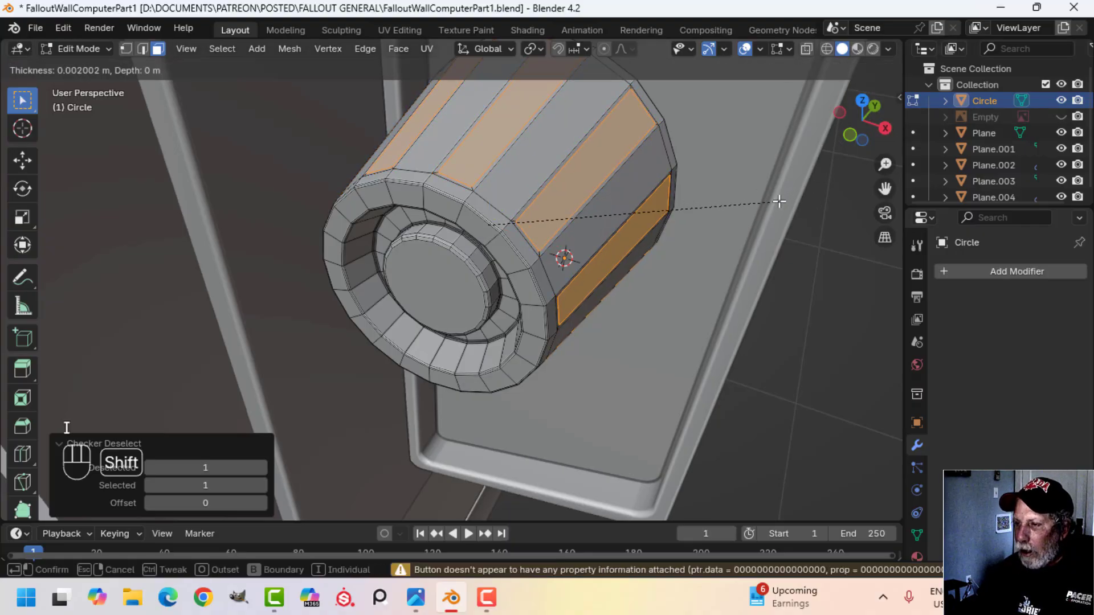
pyautogui.click(752, 212)
# - Extrude the inset side faces and fatten them outward along their normals to form raised ribs
pyautogui.moveTo(716, 214); pyautogui.dragTo(650, 186, button='middle')
pyautogui.press('e')
pyautogui.hotkey('alt', 's')
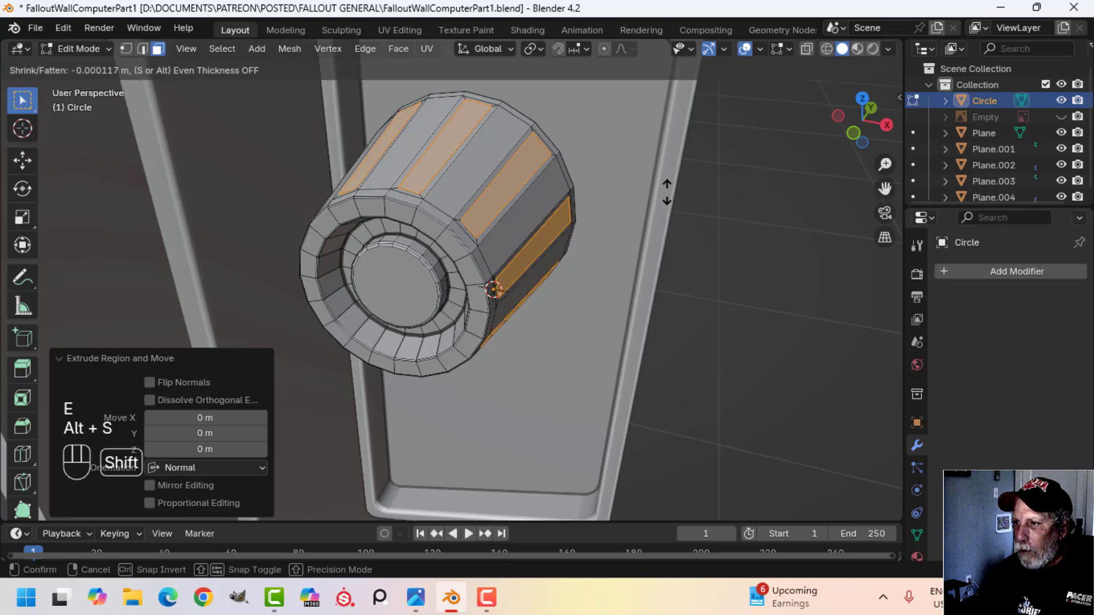
pyautogui.click(663, 228)
# - Apply smooth shading to the knob in Object Mode
pyautogui.press('Tab')
pyautogui.moveTo(559, 190); pyautogui.dragTo(527, 223, button='middle')
pyautogui.rightClick(446, 197)
pyautogui.click(446, 198)
pyautogui.scroll(-3, 445, 196)
pyautogui.hotkey('alt', 'a')
# - Try a Bevel modifier on the knob
pyautogui.click(507, 234)
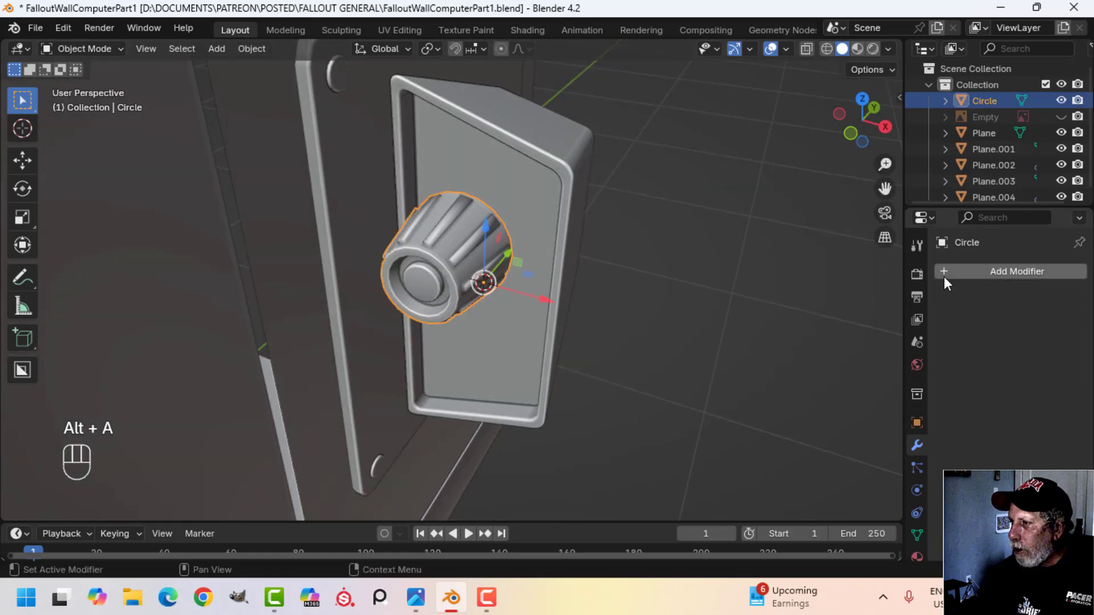
pyautogui.click(979, 269)
pyautogui.moveTo(867, 238)
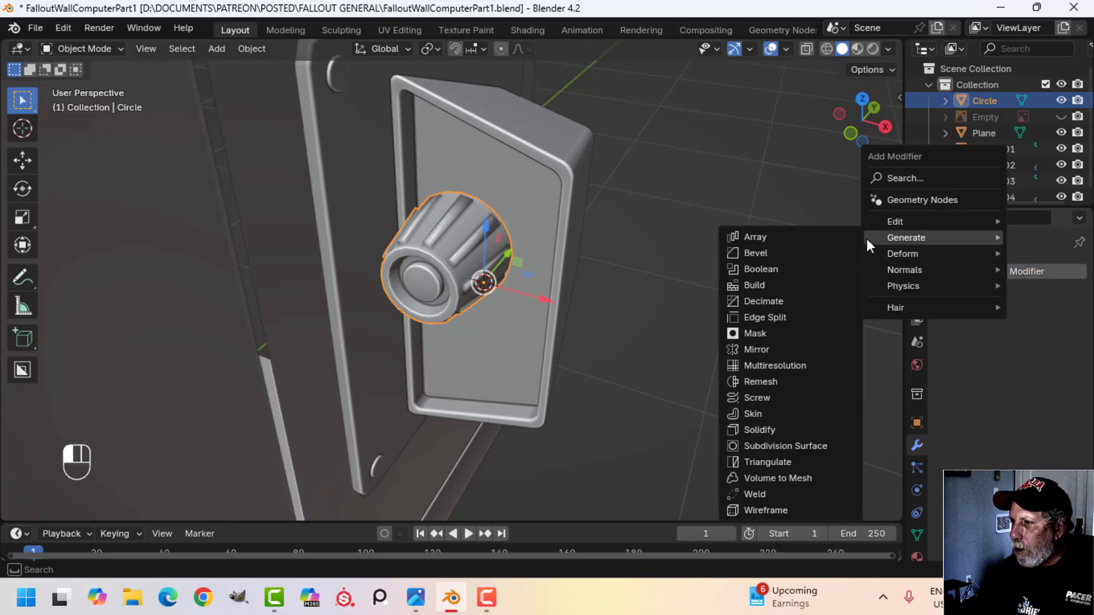
pyautogui.click(796, 252)
pyautogui.hotkey('alt', 'a')
pyautogui.moveTo(635, 250); pyautogui.dragTo(633, 227, button='middle')
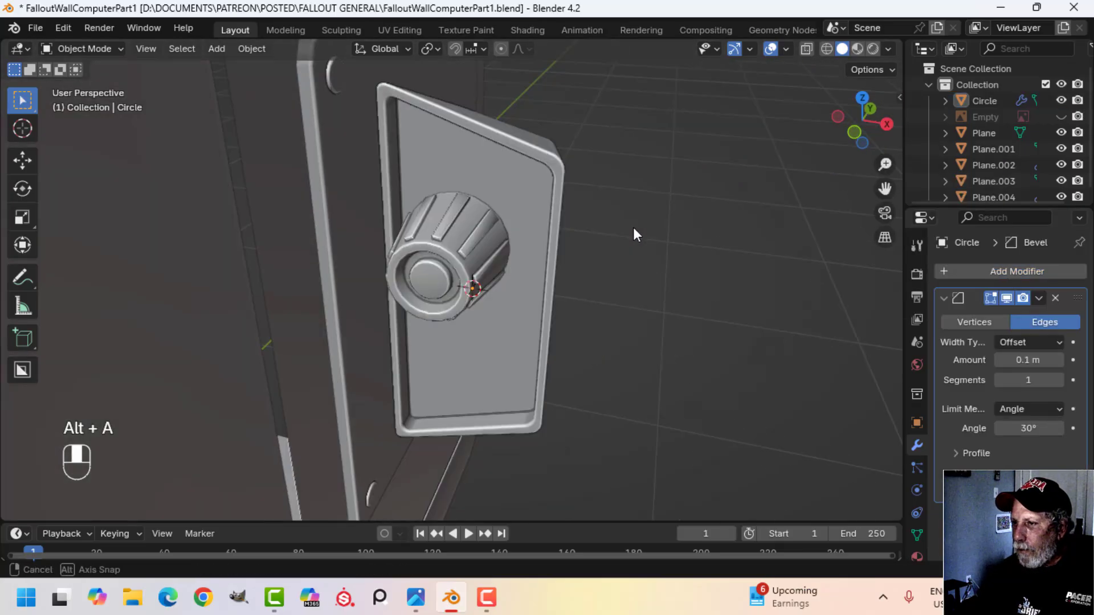
pyautogui.click(1055, 298)
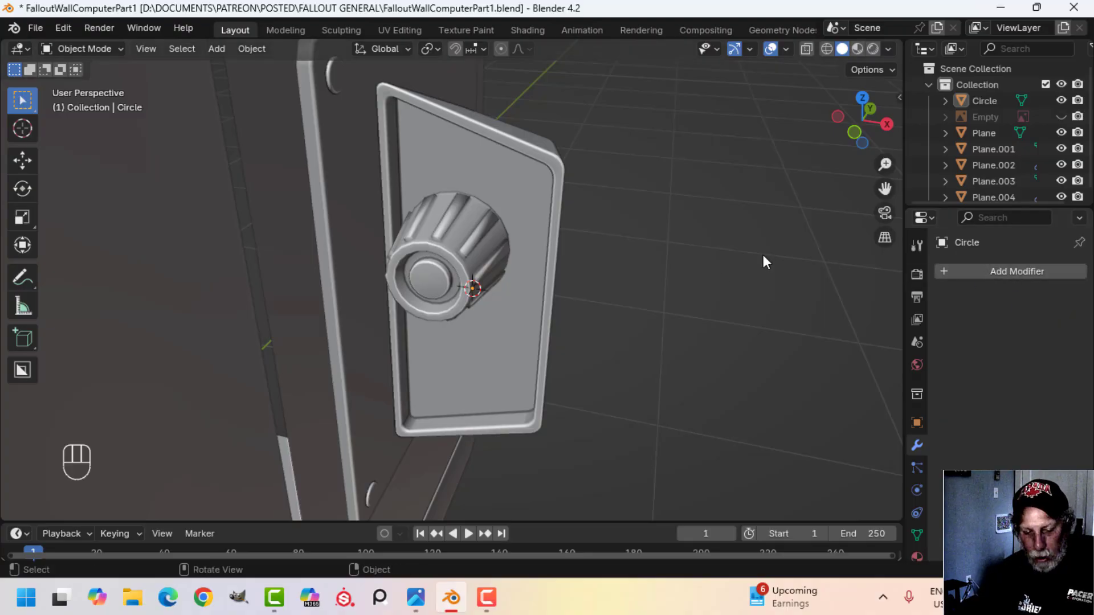
# - Add a Subdivision Surface modifier with viewport level 1 to the knob
pyautogui.hotkey('ctrl', '1')
pyautogui.click(487, 257)
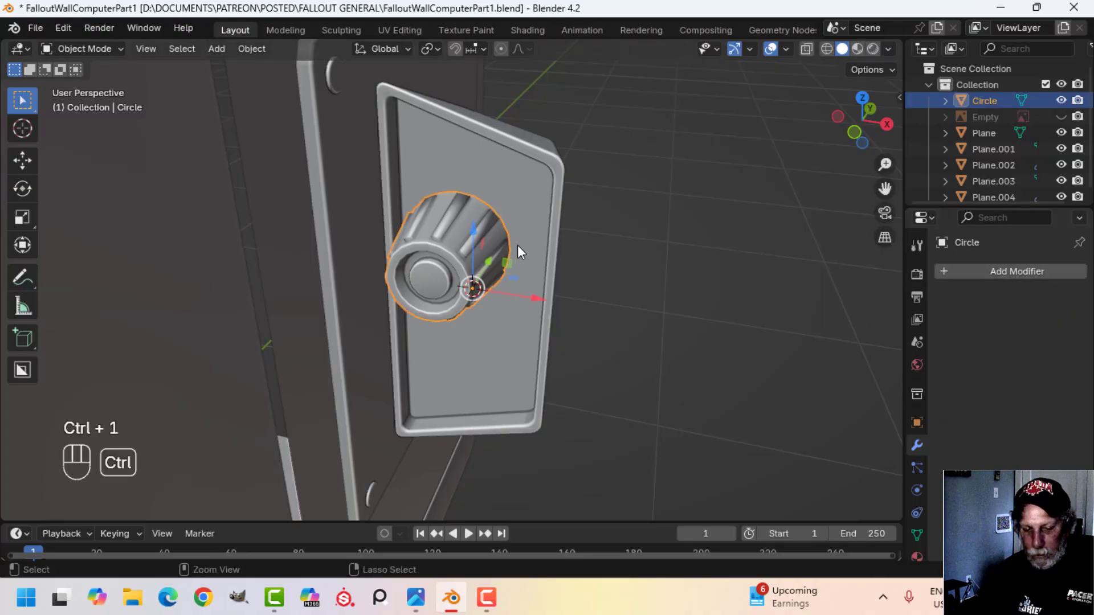
pyautogui.hotkey('ctrl', '1')
# - Add a centred loop cut around the knob's ribbed side and bevel it about 0.05 m with 1 segment towards both ends
pyautogui.moveTo(518, 245); pyautogui.dragTo(496, 261, button='middle')
pyautogui.scroll(3, 441, 260)
pyautogui.press('Tab')
pyautogui.hotkey('alt', 'a')
pyautogui.hotkey('ctrl', 'r')
pyautogui.click(453, 245)
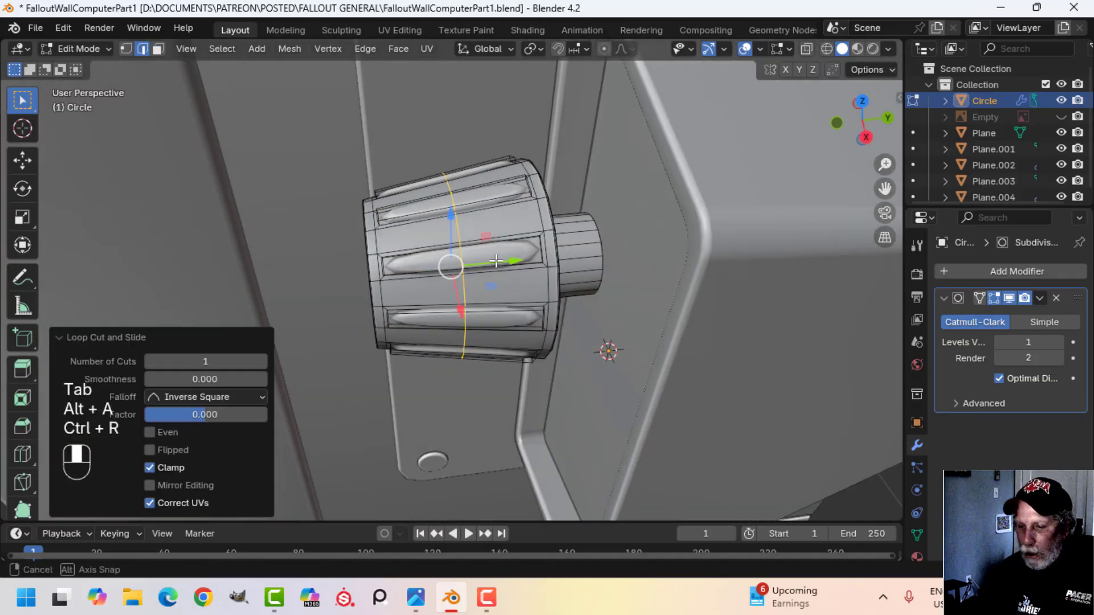
pyautogui.hotkey('ctrl', 'b')
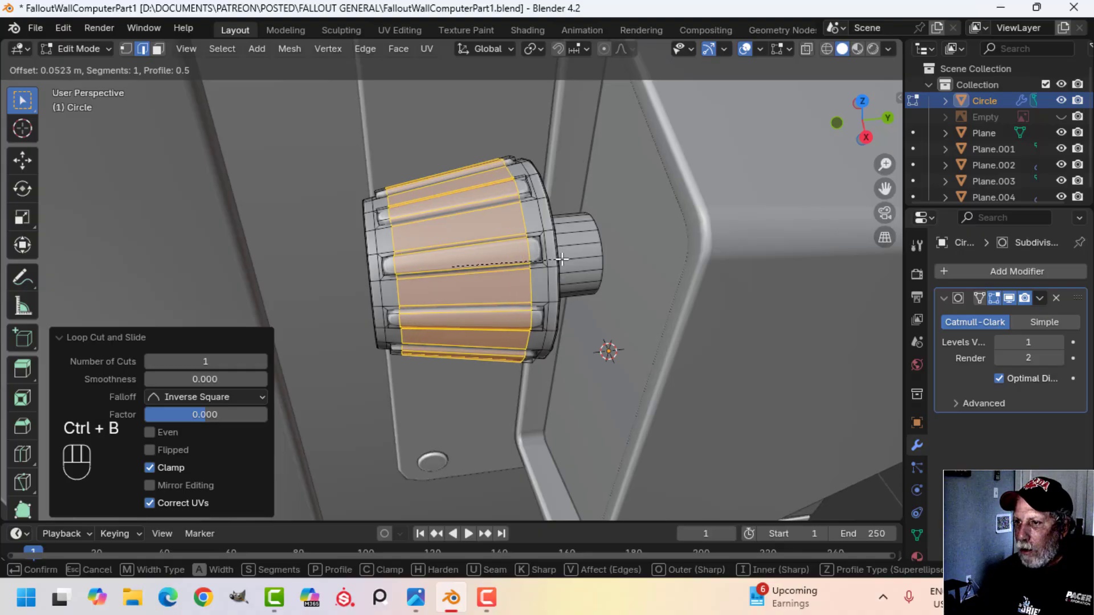
pyautogui.click(564, 260)
pyautogui.press('Tab')
pyautogui.moveTo(563, 259); pyautogui.dragTo(495, 247, button='middle')
pyautogui.hotkey('alt', 'a')
pyautogui.click(496, 248)
# - Select the round cap in the knob's front recess with its surrounding rings and scale it to 0.815
pyautogui.press('Tab')
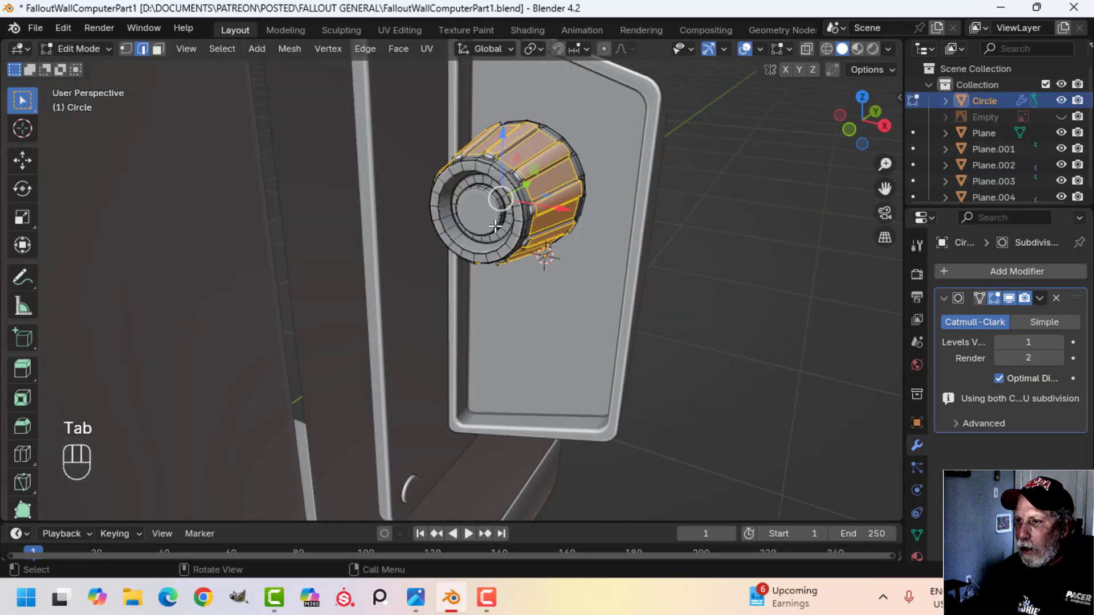
pyautogui.scroll(3, 496, 228)
pyautogui.keyDown('shift'); pyautogui.moveTo(515, 190); pyautogui.dragTo(501, 276, button='middle'); pyautogui.keyUp('shift')
pyautogui.hotkey('alt', 'a')
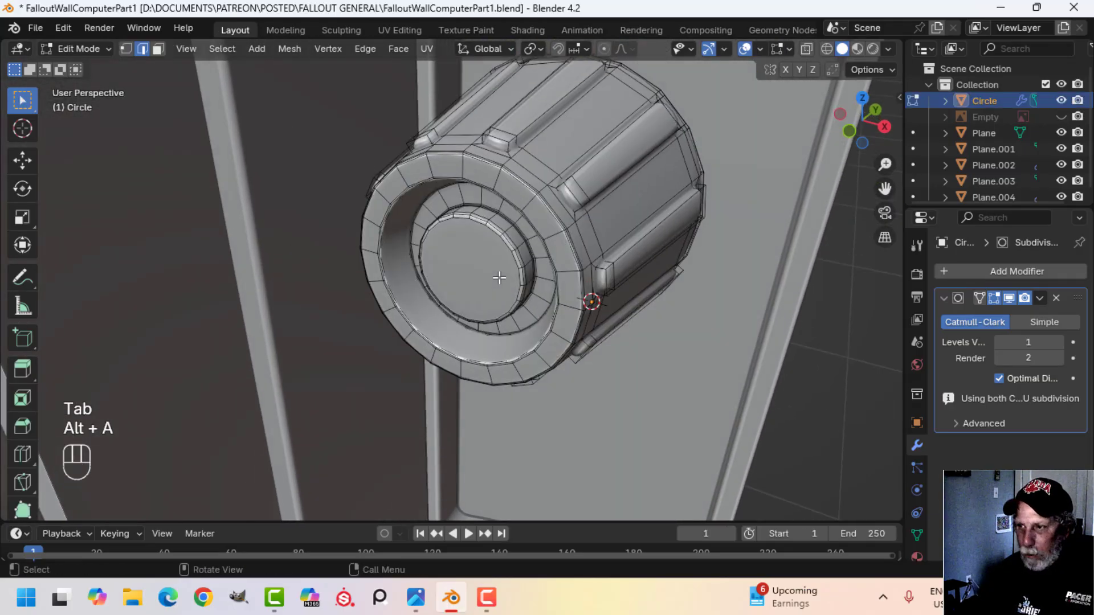
pyautogui.press('3')
pyautogui.click(500, 275)
pyautogui.press('ctrl+KP_Add')
pyautogui.press('ctrl+KP_Add')
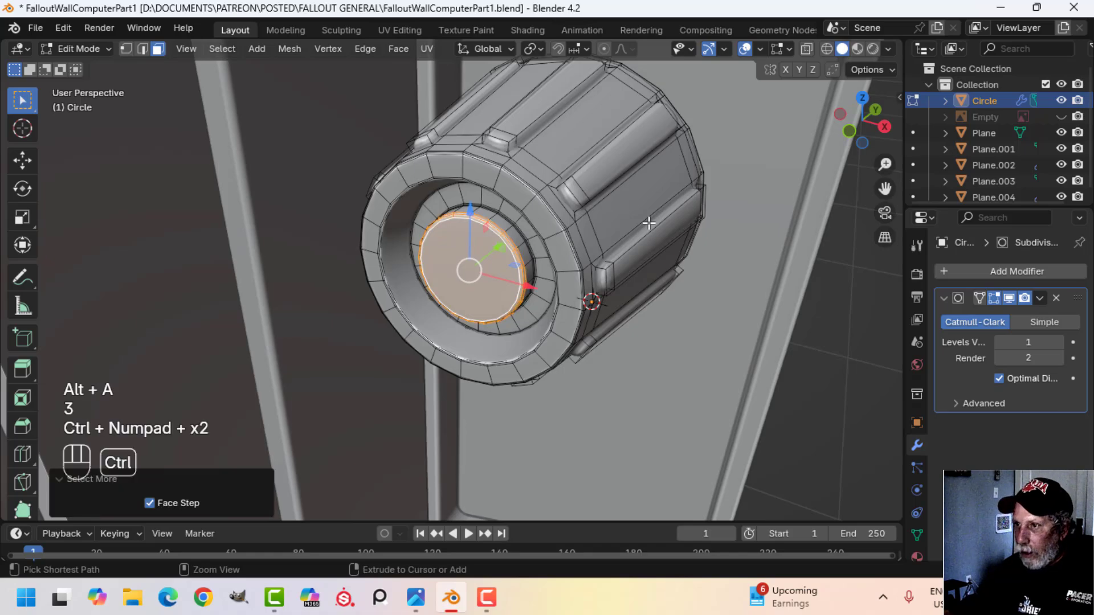
pyautogui.press('s')
pyautogui.click(598, 242)
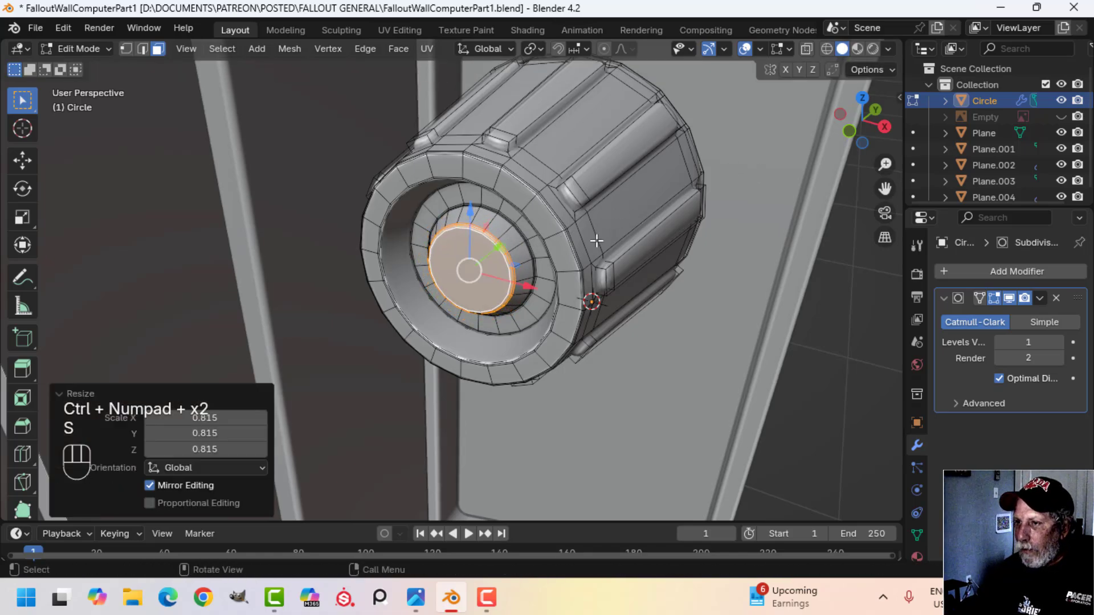
pyautogui.press('Tab')
pyautogui.scroll(-4, 573, 265)
pyautogui.hotkey('alt', 'a')
pyautogui.moveTo(573, 265); pyautogui.dragTo(548, 240, button='middle')
# - Move the whole knob mesh along Y by about 0.066 m and another 0.007 m into the housing's recess
pyautogui.click(531, 252)
pyautogui.press('Tab')
pyautogui.press('a')
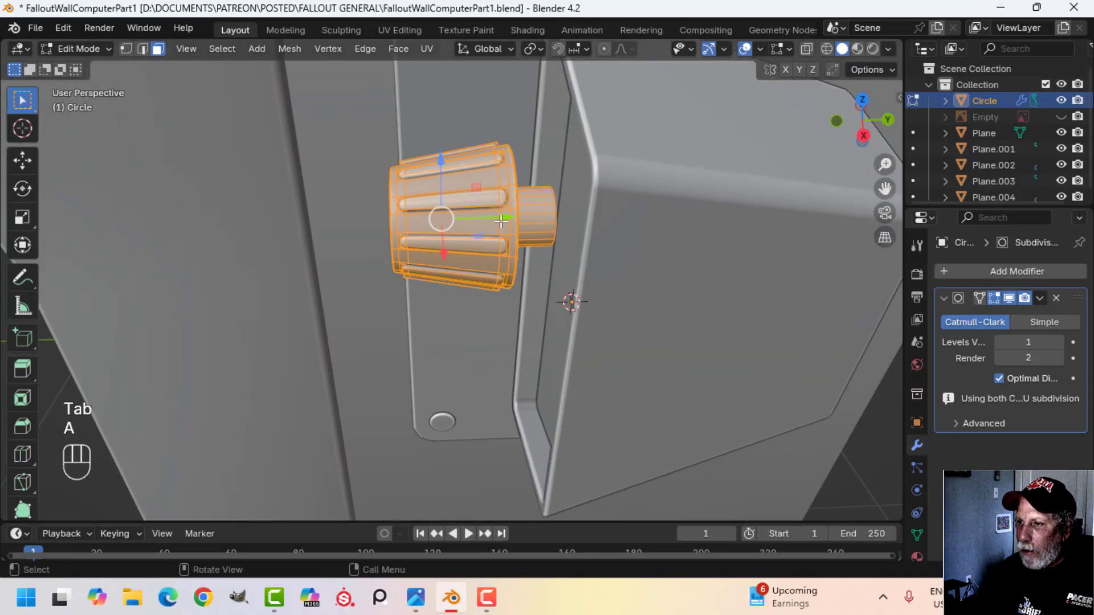
pyautogui.moveTo(500, 221); pyautogui.dragTo(557, 216)
pyautogui.moveTo(557, 215); pyautogui.dragTo(497, 293, button='middle')
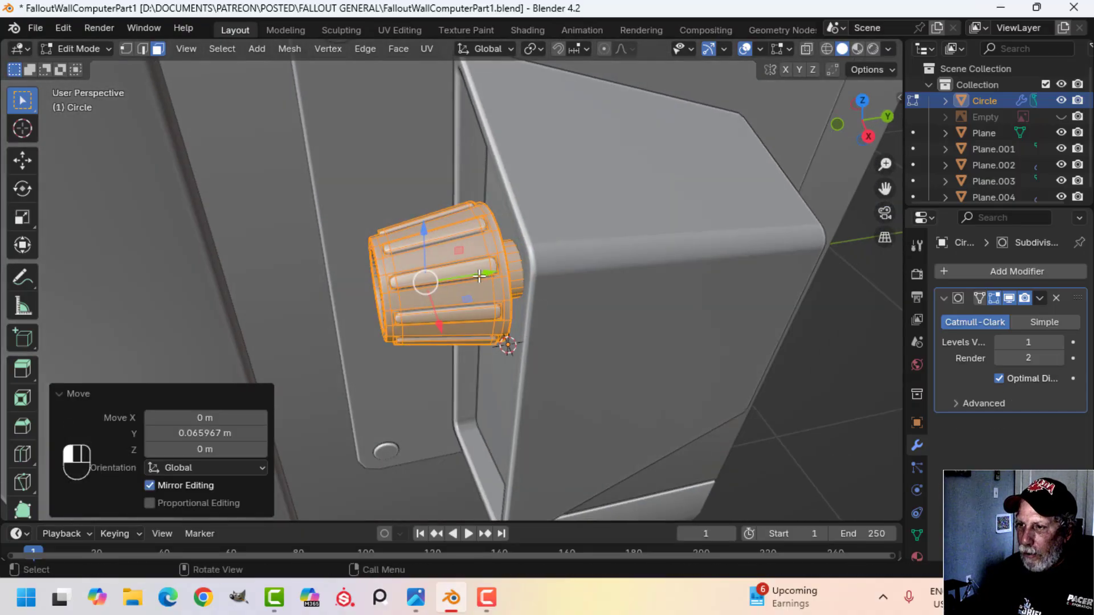
pyautogui.moveTo(479, 276); pyautogui.dragTo(487, 275)
# - Scale the knob up by 1.085 in the front view
pyautogui.moveTo(487, 275); pyautogui.dragTo(678, 251, button='middle')
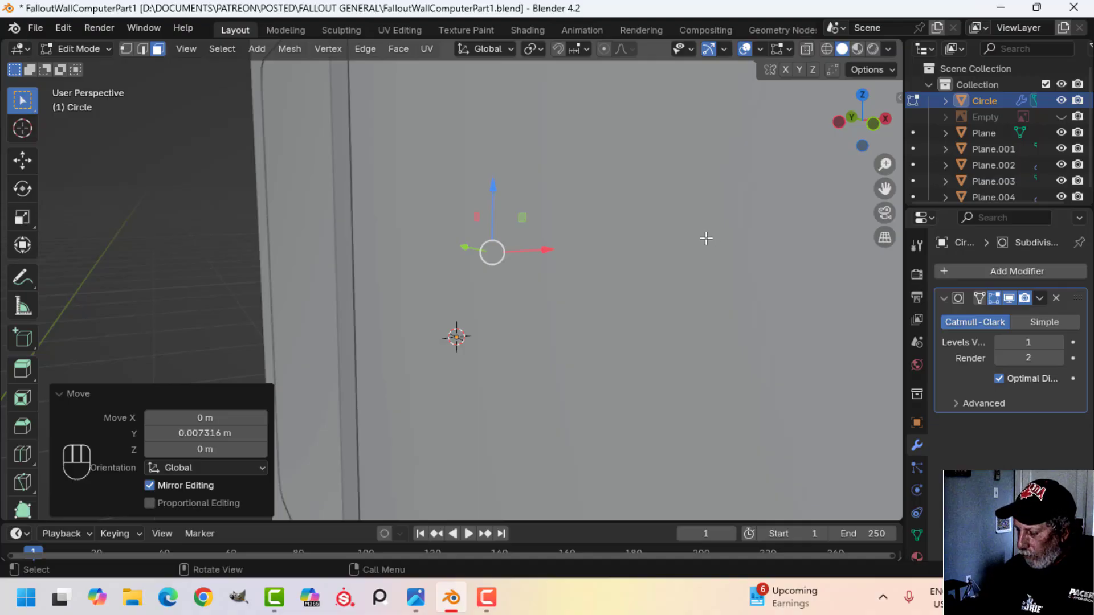
pyautogui.press('KP_1')
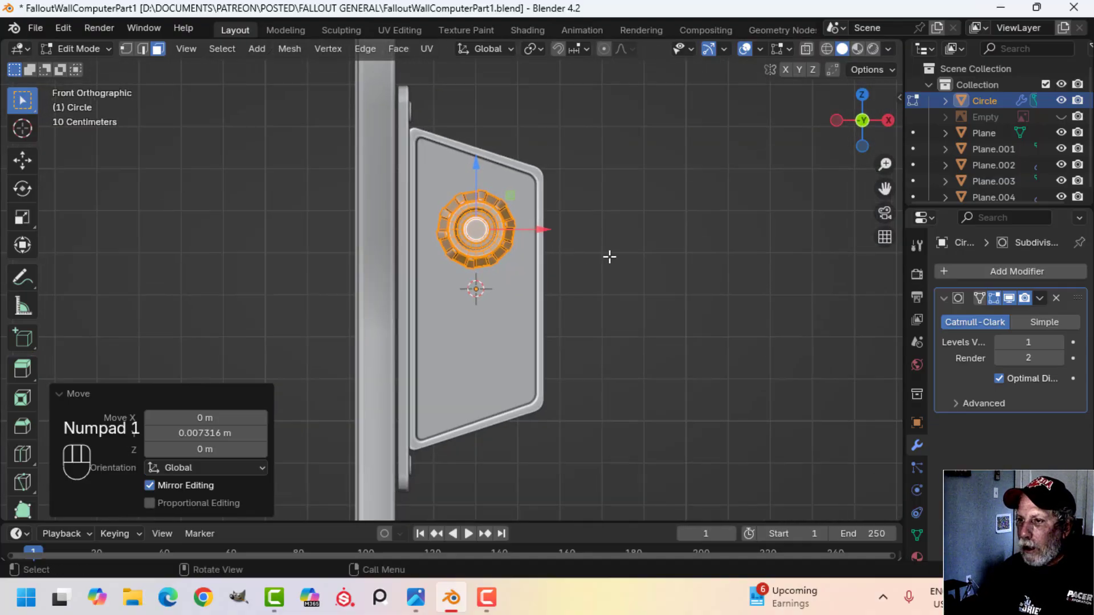
pyautogui.press('s')
pyautogui.click(620, 260)
# - Duplicate the knob within the mesh and place the copy directly below it on the recessed face
pyautogui.scroll(-2, 589, 273)
pyautogui.keyDown('shift'); pyautogui.moveTo(576, 274); pyautogui.dragTo(612, 245, button='middle'); pyautogui.keyUp('shift')
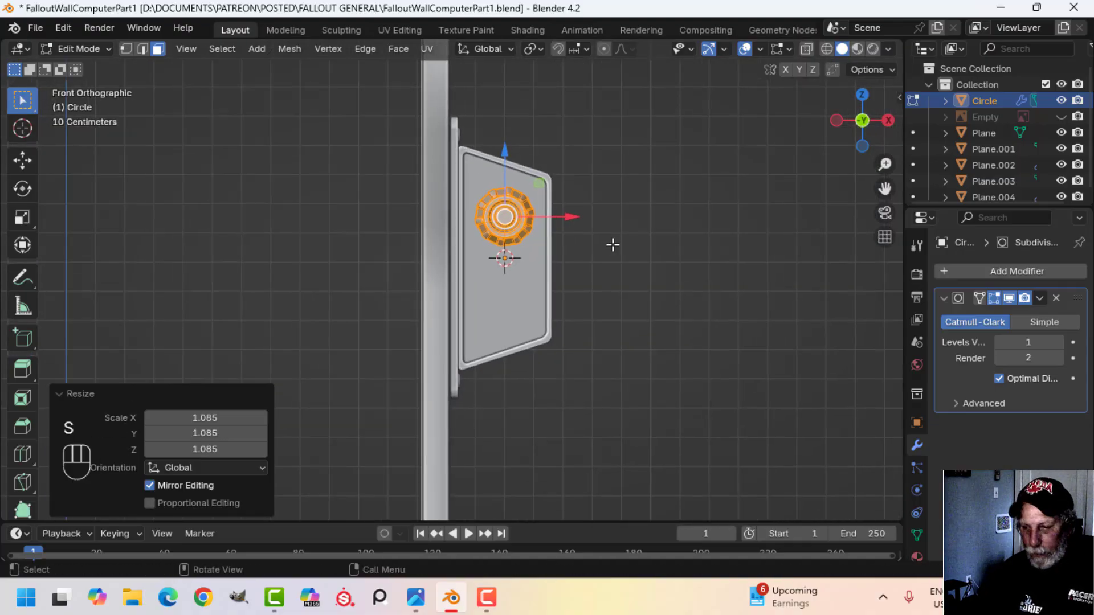
pyautogui.hotkey('shift', 'd')
pyautogui.click(612, 245)
pyautogui.moveTo(504, 150); pyautogui.dragTo(503, 238)
# - Scale both knobs by 1.102 around Individual Origins and reposition them along Y
pyautogui.press('a')
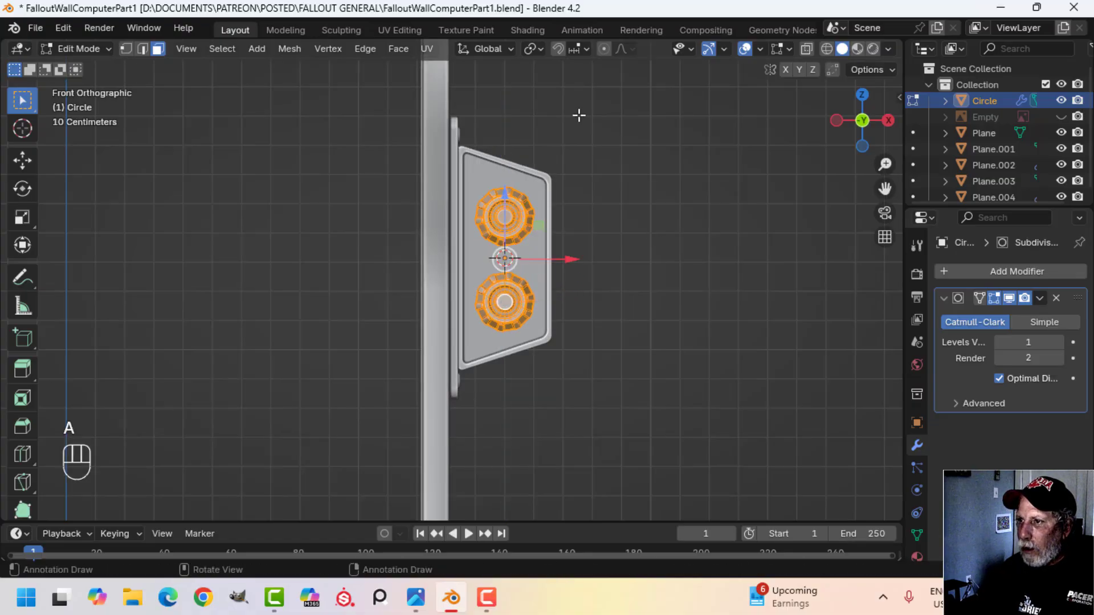
pyautogui.click(538, 50)
pyautogui.click(557, 122)
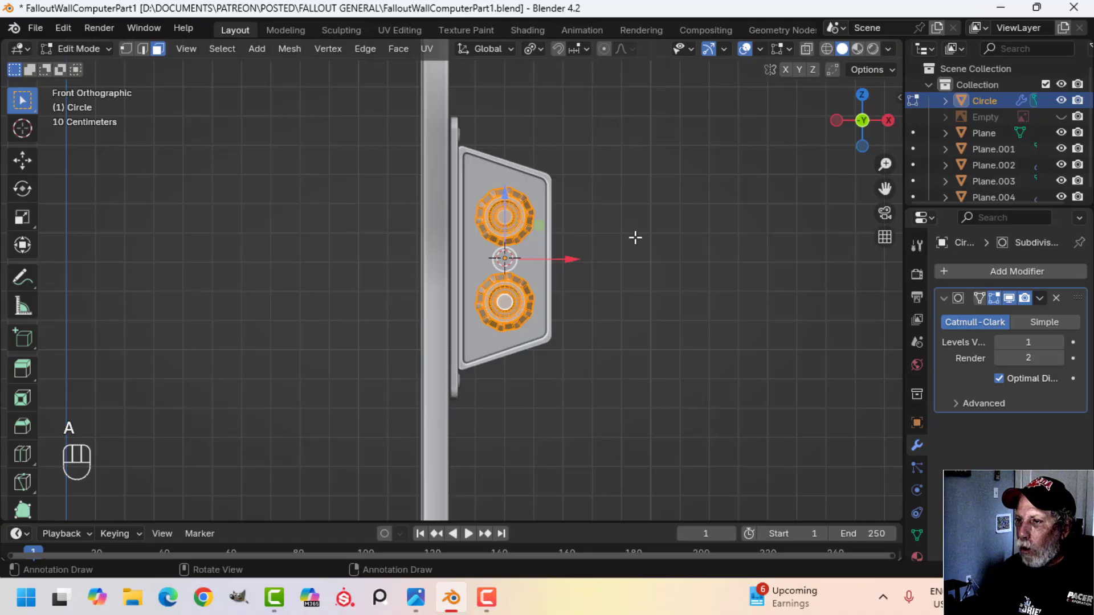
pyautogui.moveTo(635, 237); pyautogui.dragTo(552, 299, button='middle')
pyautogui.press('s')
pyautogui.click(626, 284)
pyautogui.press('g')
pyautogui.press('y')
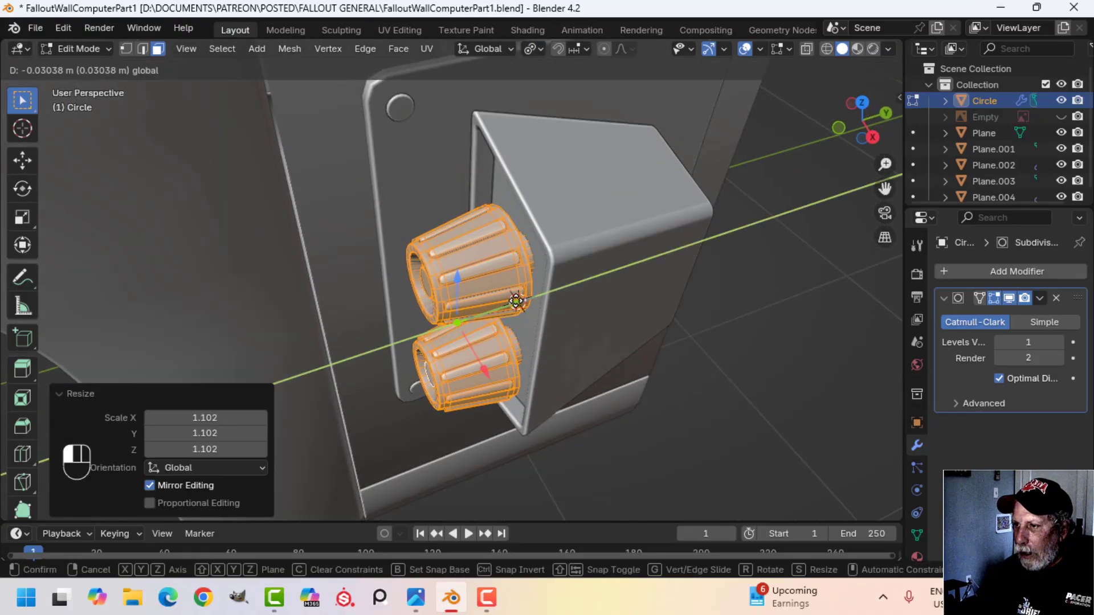
pyautogui.click(522, 298)
# - Scale both knobs to about 0.79 along Y and nudge them slightly back towards the recessed face
pyautogui.moveTo(586, 276); pyautogui.dragTo(710, 244, button='middle')
pyautogui.press('s')
pyautogui.press('y')
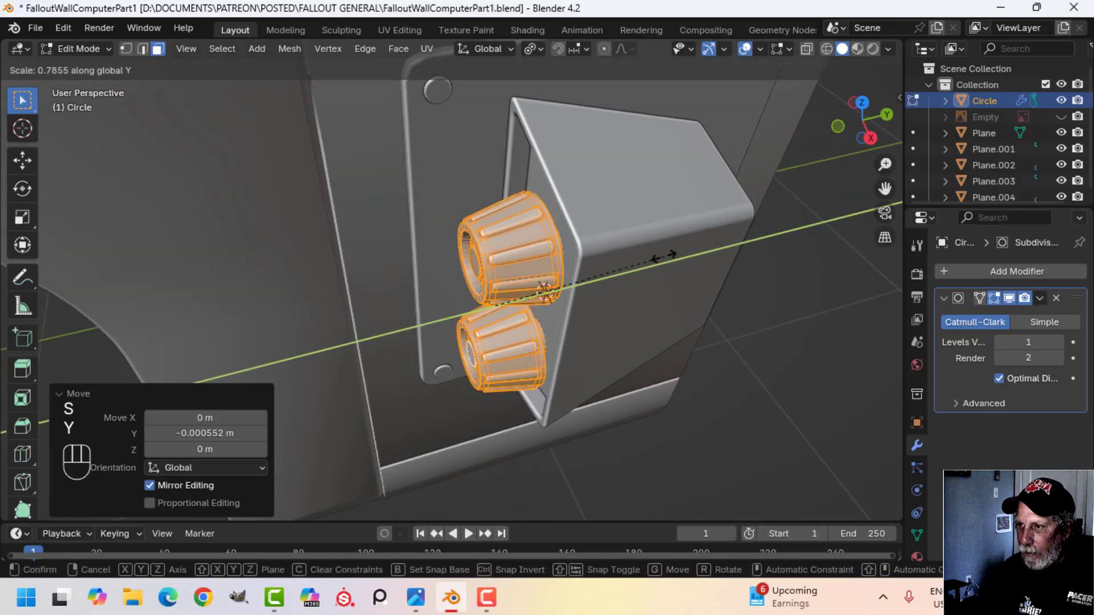
pyautogui.click(666, 258)
pyautogui.moveTo(548, 293); pyautogui.dragTo(551, 292)
pyautogui.scroll(-5, 512, 305)
pyautogui.press('Tab')
pyautogui.hotkey('alt', 'a')
pyautogui.moveTo(473, 314); pyautogui.dragTo(643, 91, button='middle')
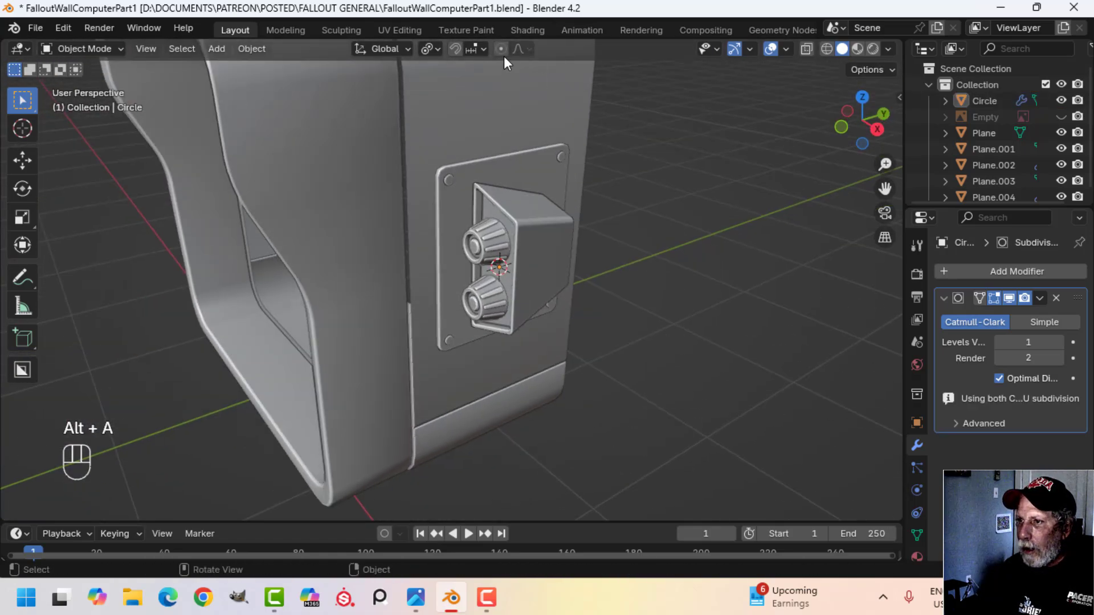
# - Set the transform pivot point to Median Point
pyautogui.click(431, 49)
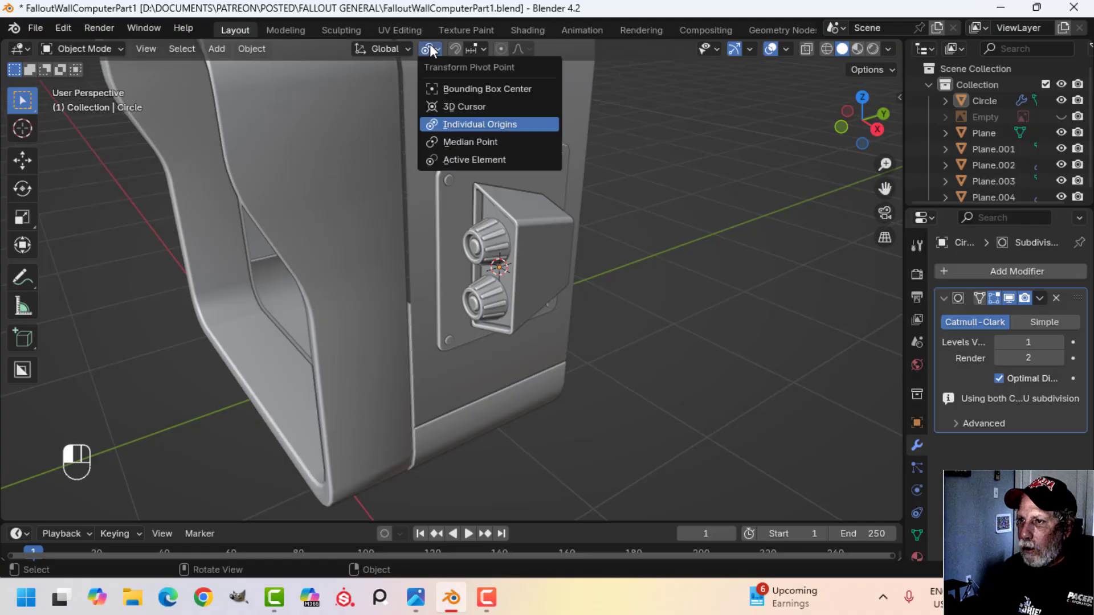
pyautogui.click(455, 142)
pyautogui.scroll(-3, 617, 275)
pyautogui.hotkey('alt', 'a')
# - Examine the two knobs in the side housing from several angles and distances
pyautogui.moveTo(433, 288); pyautogui.dragTo(460, 245, button='middle')
pyautogui.scroll(3, 532, 275)
pyautogui.click(461, 245)
pyautogui.keyDown('shift'); pyautogui.moveTo(498, 284); pyautogui.dragTo(548, 275, button='middle'); pyautogui.keyUp('shift')
pyautogui.hotkey('alt', 'a')
pyautogui.scroll(4, 559, 261)
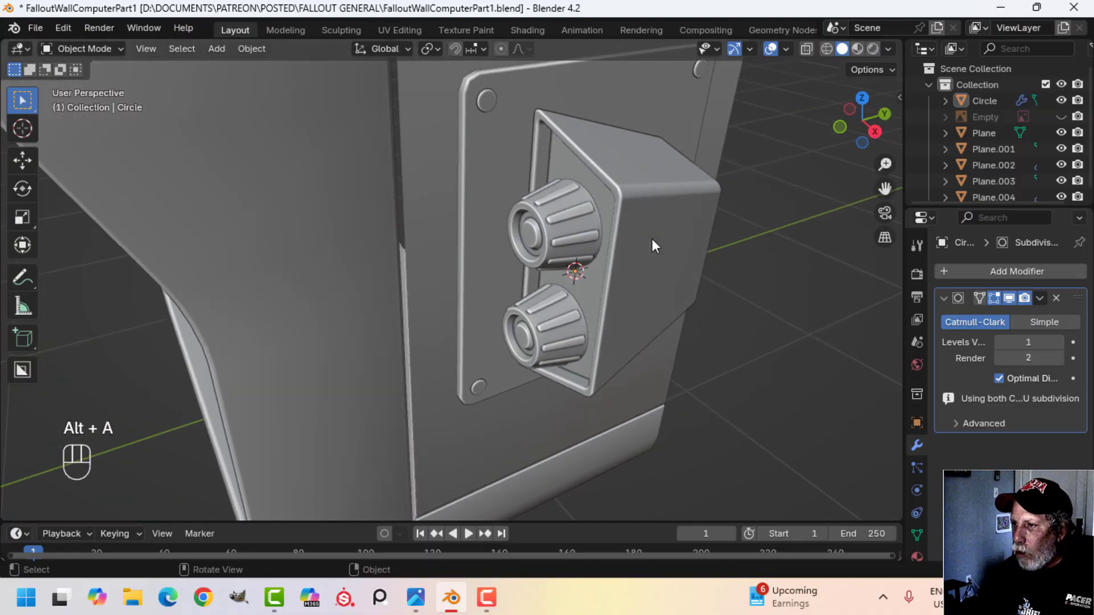
pyautogui.moveTo(652, 238); pyautogui.dragTo(622, 254, button='middle')
pyautogui.scroll(3, 600, 263)
pyautogui.scroll(-4, 597, 268)
# - Reset the 3D cursor to the world origin and set the knobs' origin to the 3D cursor
pyautogui.hotkey('shift', 'c')
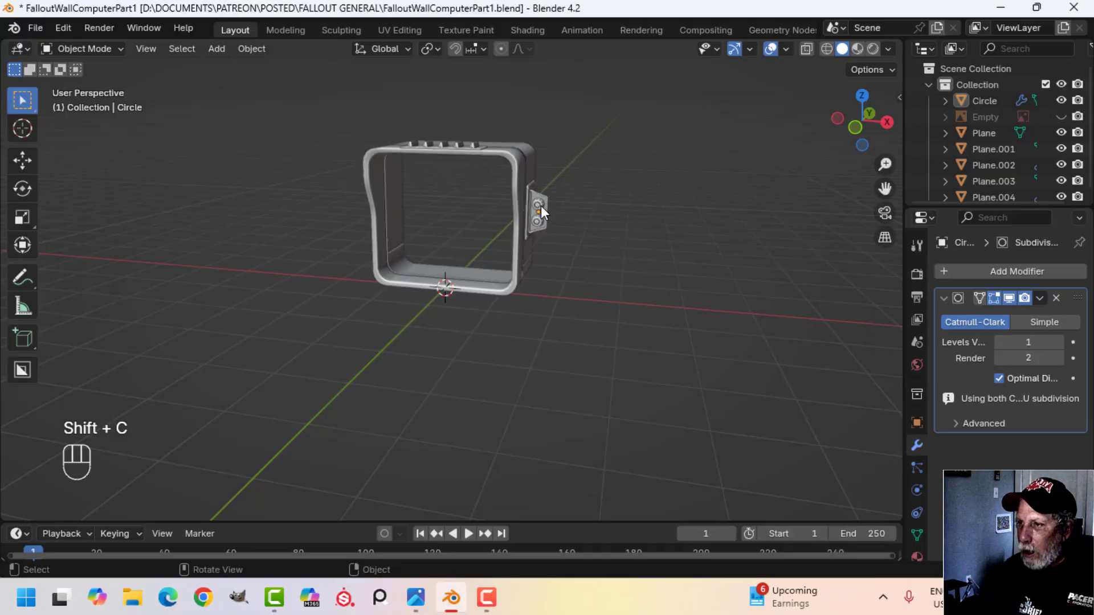
pyautogui.click(258, 49)
pyautogui.moveTo(280, 85)
pyautogui.click(460, 117)
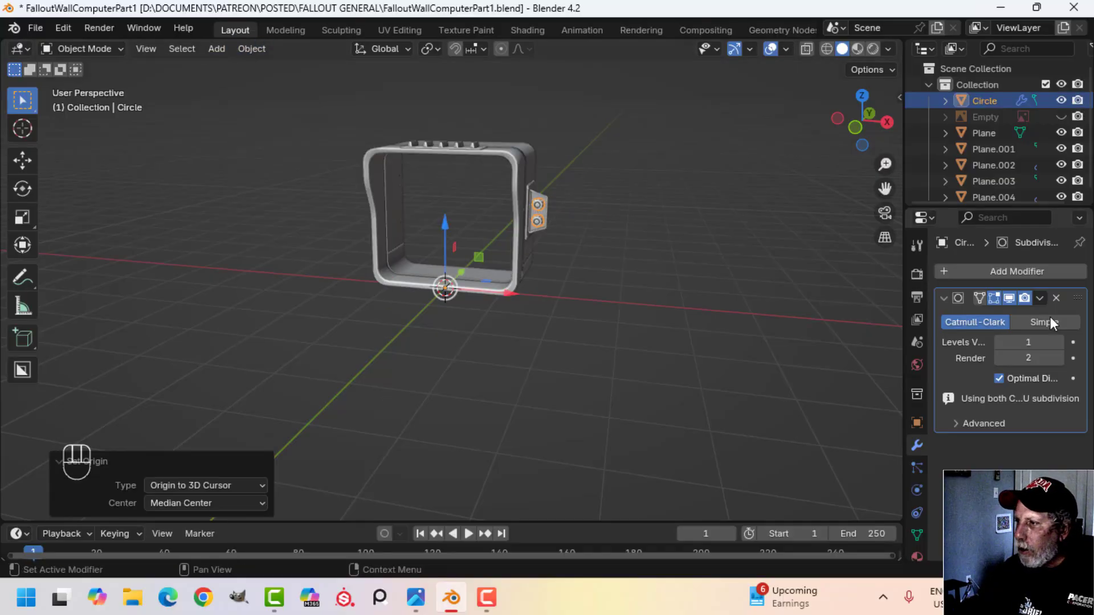
pyautogui.click(1031, 276)
pyautogui.moveTo(985, 273)
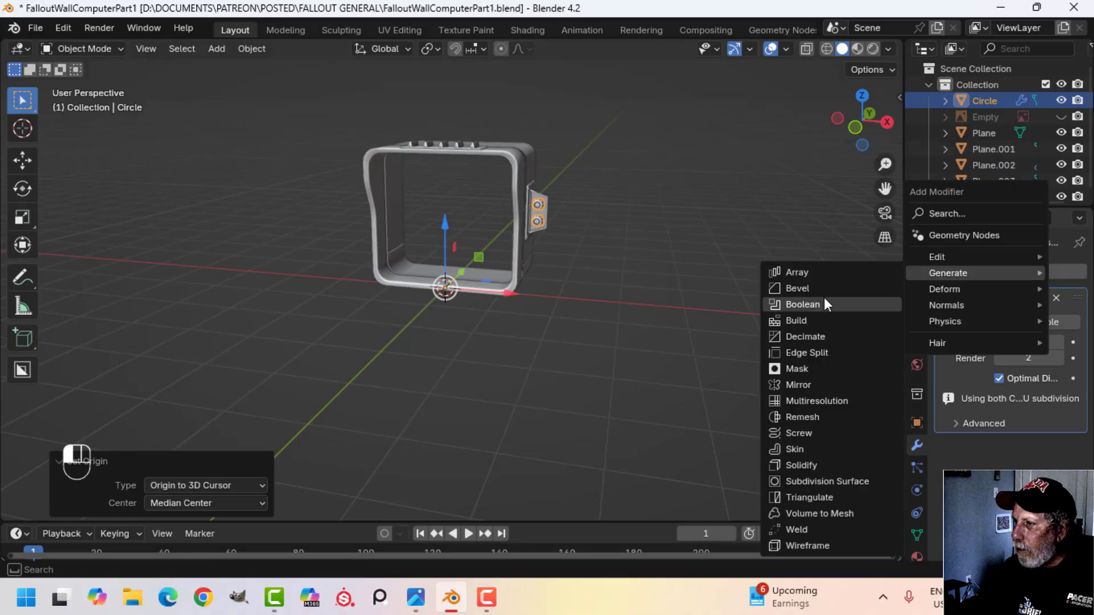
pyautogui.press('Escape')
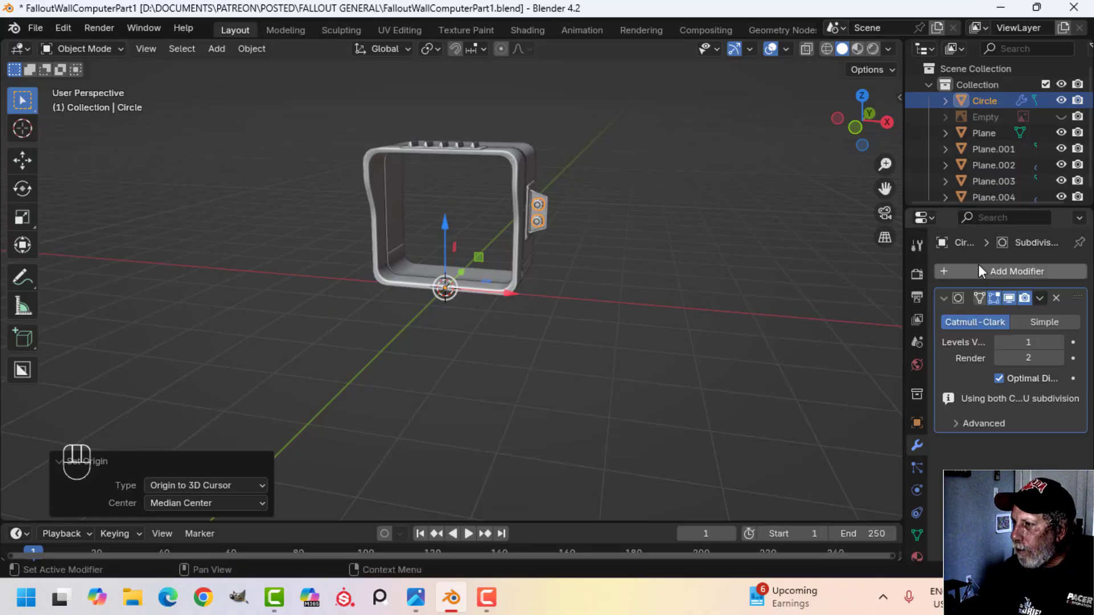
# - Add a Mirror modifier to the knobs and save the file
pyautogui.click(995, 271)
pyautogui.moveTo(952, 275)
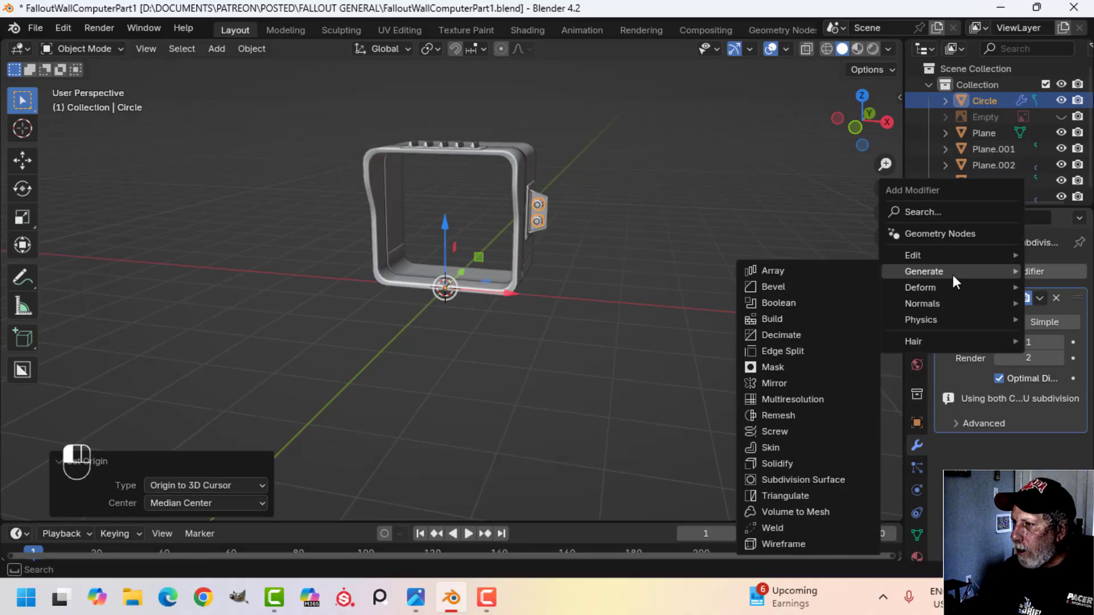
pyautogui.click(803, 382)
pyautogui.hotkey('alt', 'a')
pyautogui.moveTo(471, 271); pyautogui.dragTo(614, 242, button='middle')
pyautogui.scroll(3, 528, 258)
pyautogui.hotkey('ctrl', 's')
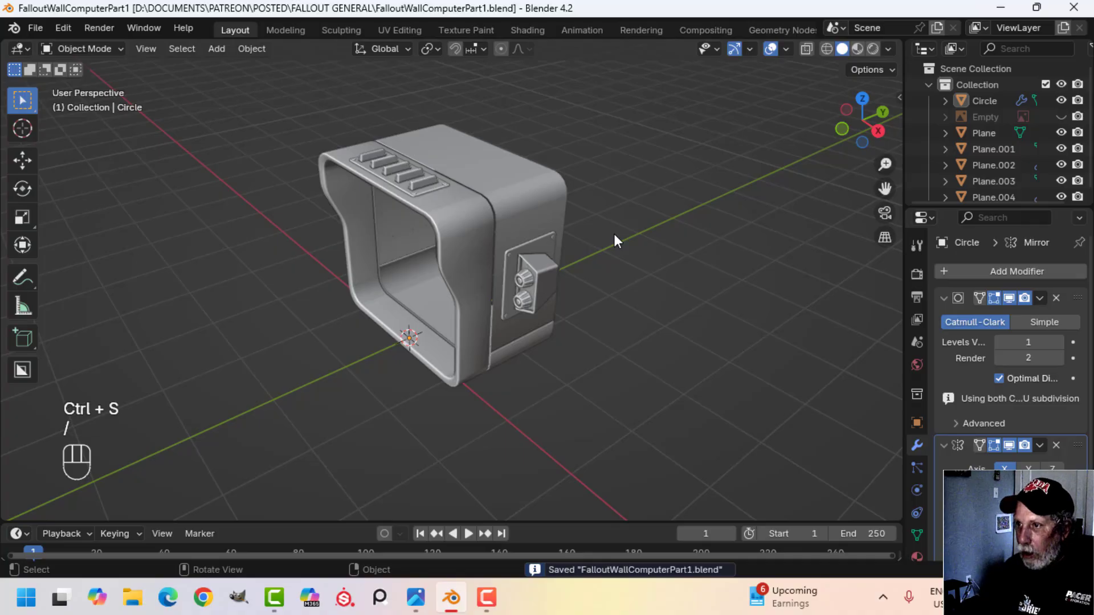
# - Unhide the reference image and compare the modelled side housing and knobs with it
pyautogui.click(1062, 116)
pyautogui.scroll(-1, 610, 220)
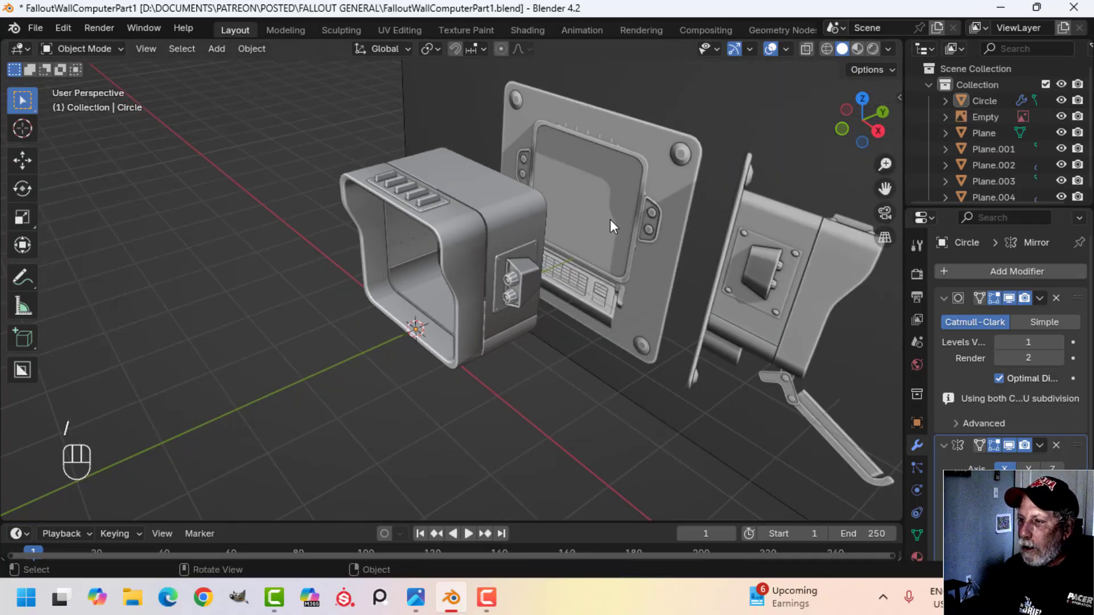
pyautogui.moveTo(533, 236); pyautogui.dragTo(514, 240, button='middle')
pyautogui.scroll(3, 513, 240)
pyautogui.keyDown('shift'); pyautogui.moveTo(648, 232); pyautogui.dragTo(530, 270, button='middle'); pyautogui.keyUp('shift')
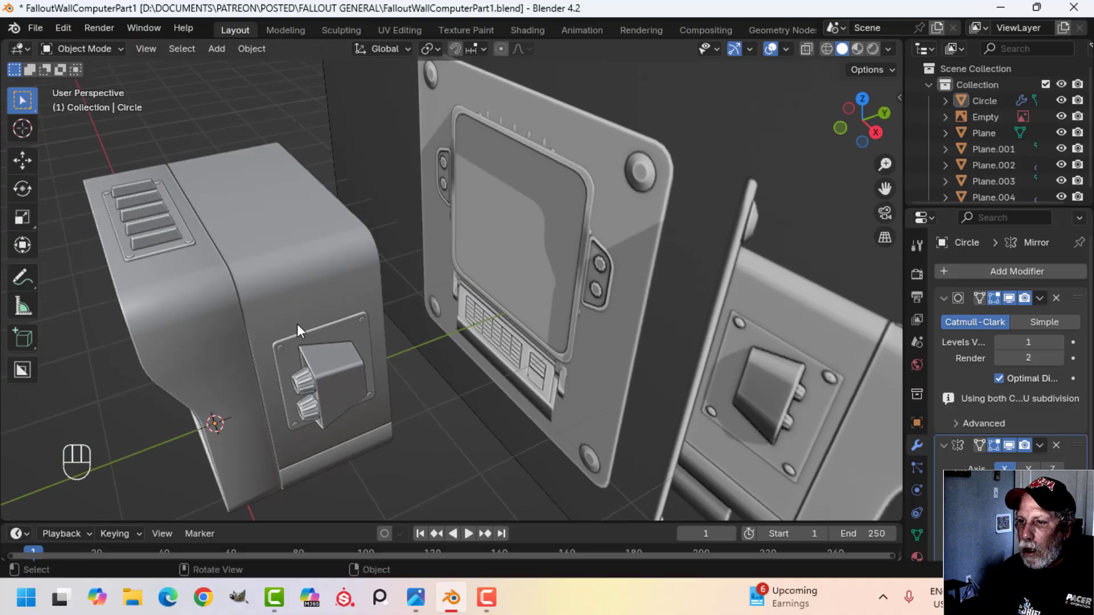
pyautogui.keyDown('shift'); pyautogui.moveTo(309, 343); pyautogui.dragTo(287, 422, button='middle'); pyautogui.keyUp('shift')
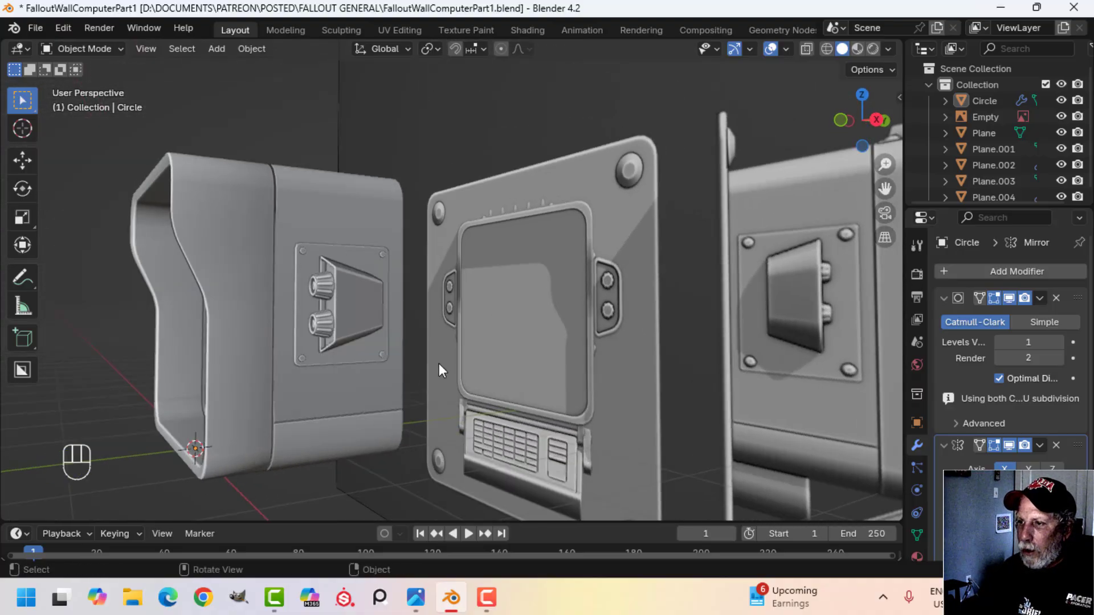
# - Duplicate the inner edge loop at the back of the front hood's opening
pyautogui.scroll(-2, 439, 364)
pyautogui.keyDown('shift'); pyautogui.moveTo(439, 363); pyautogui.dragTo(393, 319, button='middle'); pyautogui.keyUp('shift')
pyautogui.scroll(3, 508, 360)
pyautogui.moveTo(393, 319); pyautogui.dragTo(467, 342, button='middle')
pyautogui.scroll(-2, 438, 346)
pyautogui.keyDown('shift'); pyautogui.moveTo(467, 342); pyautogui.dragTo(515, 286, button='middle'); pyautogui.keyUp('shift')
pyautogui.keyDown('shift'); pyautogui.moveTo(585, 326); pyautogui.dragTo(547, 239, button='middle'); pyautogui.keyUp('shift')
pyautogui.click(613, 206)
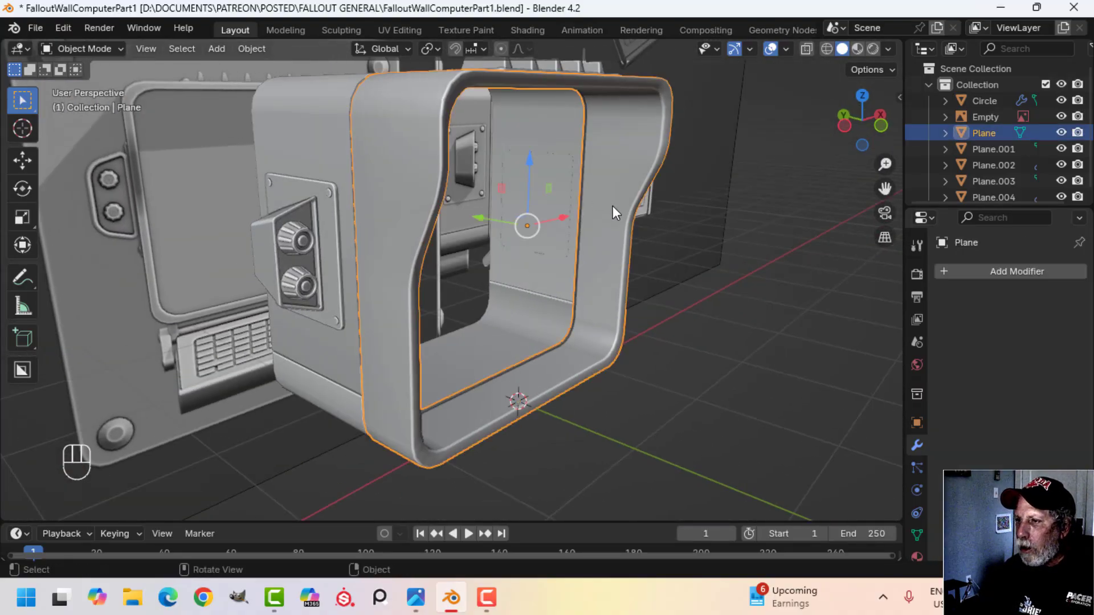
pyautogui.press('Tab')
pyautogui.scroll(3, 613, 206)
pyautogui.keyDown('shift'); pyautogui.moveTo(613, 206); pyautogui.dragTo(654, 255, button='middle'); pyautogui.keyUp('shift')
pyautogui.hotkey('alt', 'a')
pyautogui.keyDown('alt'); pyautogui.keyDown('shift'); pyautogui.click(633, 168); pyautogui.keyUp('shift'); pyautogui.keyUp('alt')
pyautogui.scroll(-4, 637, 182)
pyautogui.hotkey('shift', 'd')
pyautogui.click(533, 259)
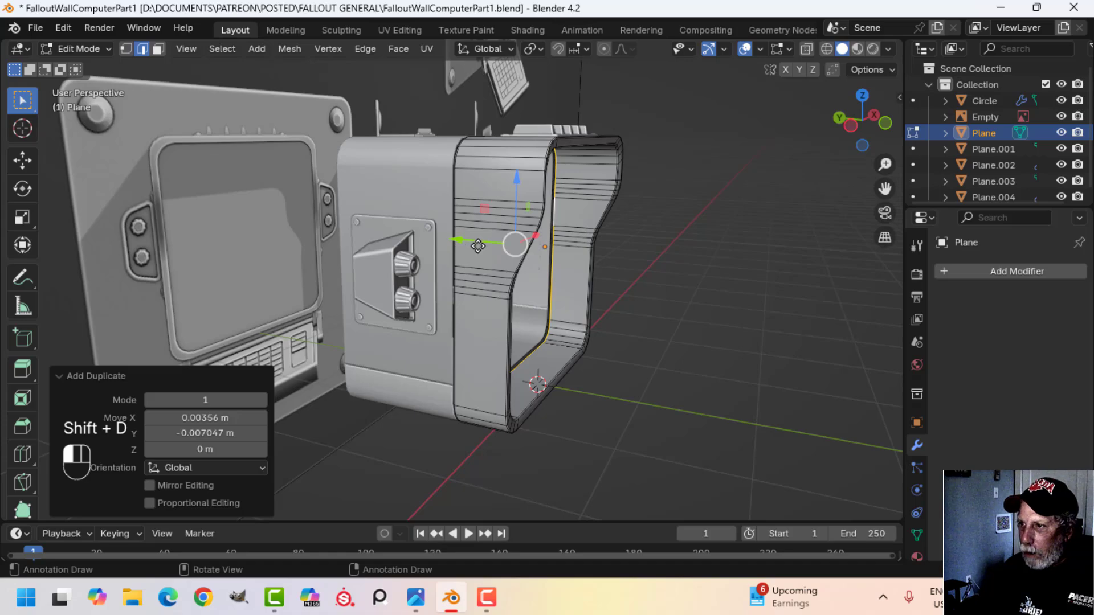
# - Move the duplicated loop along Y out in front of the hood and separate it into its own object
pyautogui.moveTo(478, 246); pyautogui.dragTo(605, 251)
pyautogui.press('p')
pyautogui.click(740, 255)
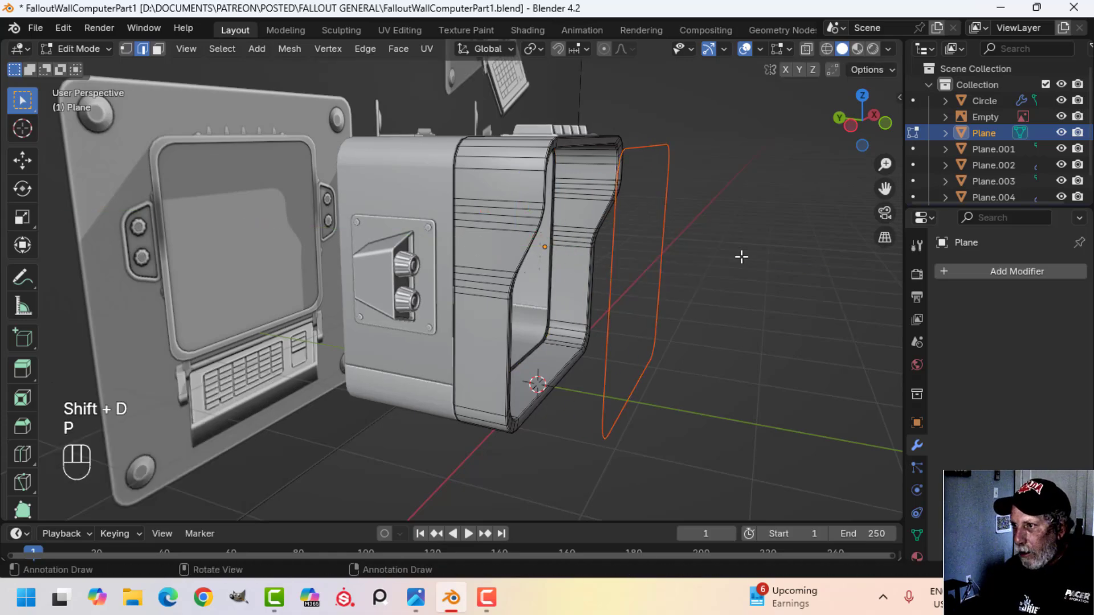
# - Dissolve the extra vertices along both vertical sides of the separated outline, keeping its rounded corners
pyautogui.press('Tab')
pyautogui.click(614, 218)
pyautogui.press('Tab')
pyautogui.moveTo(708, 247); pyautogui.dragTo(653, 239, button='middle')
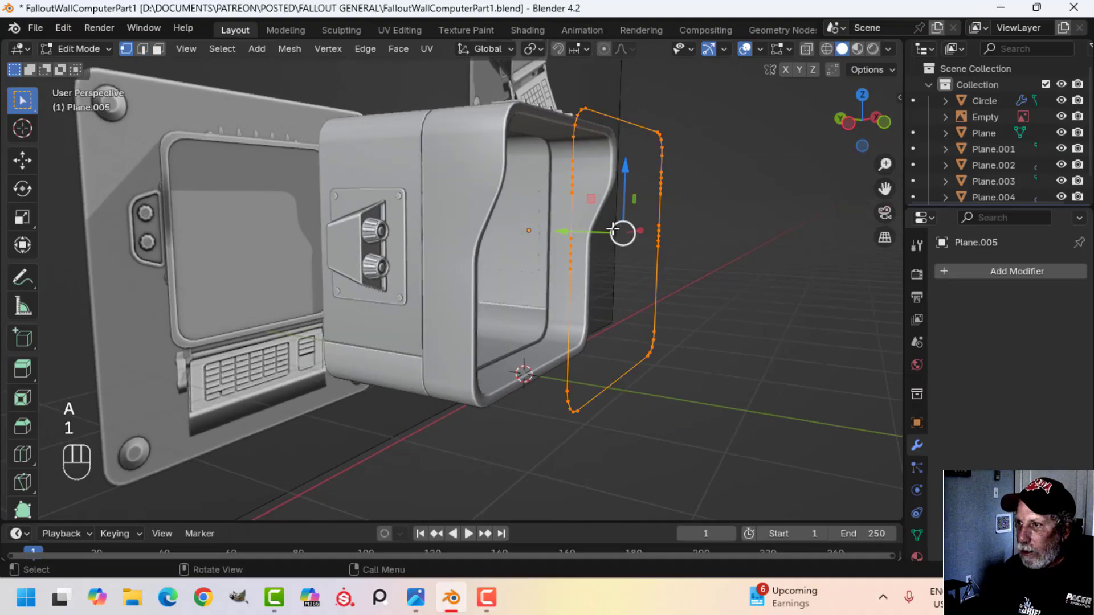
pyautogui.moveTo(613, 229); pyautogui.dragTo(425, 205, button='middle')
pyautogui.hotkey('alt', 'a')
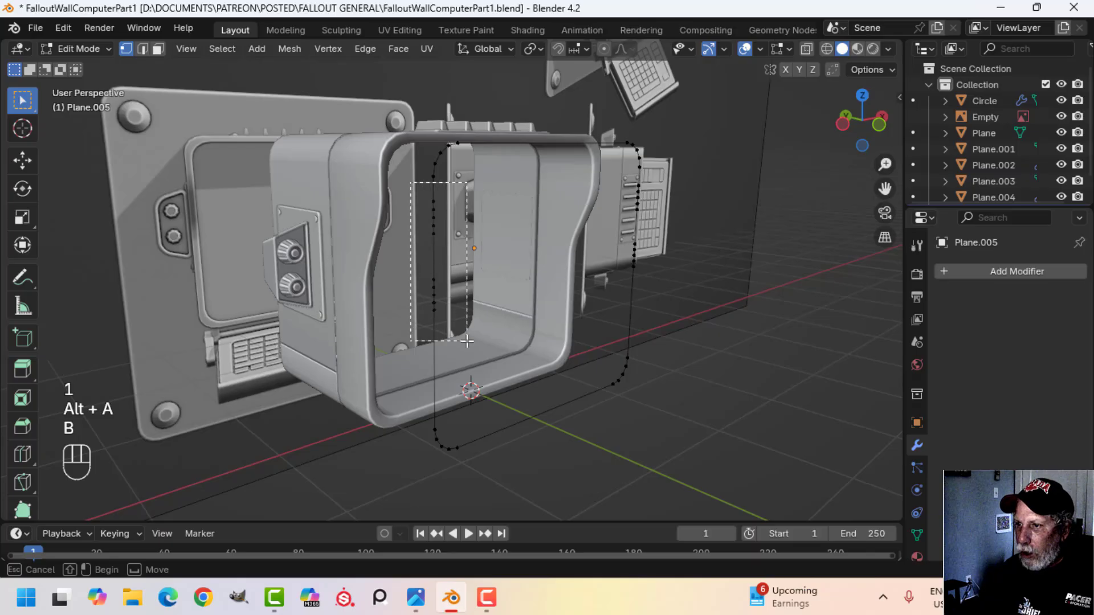
pyautogui.moveTo(467, 341); pyautogui.dragTo(468, 341)
pyautogui.moveTo(467, 341); pyautogui.dragTo(444, 232, button='middle')
pyautogui.moveTo(549, 290); pyautogui.dragTo(549, 276, button='middle')
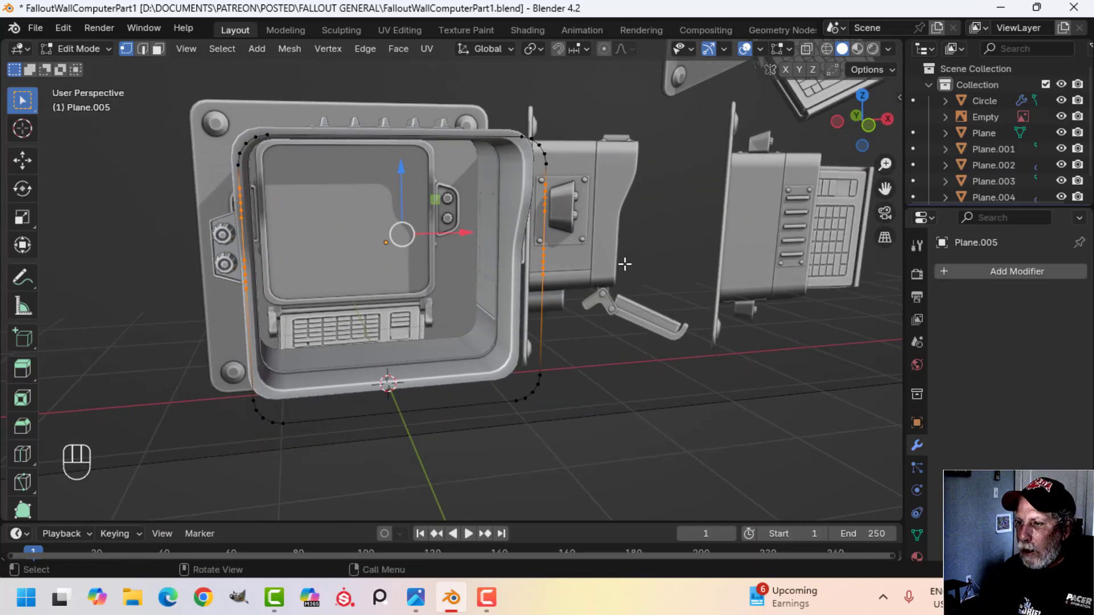
pyautogui.press('x')
pyautogui.click(601, 247)
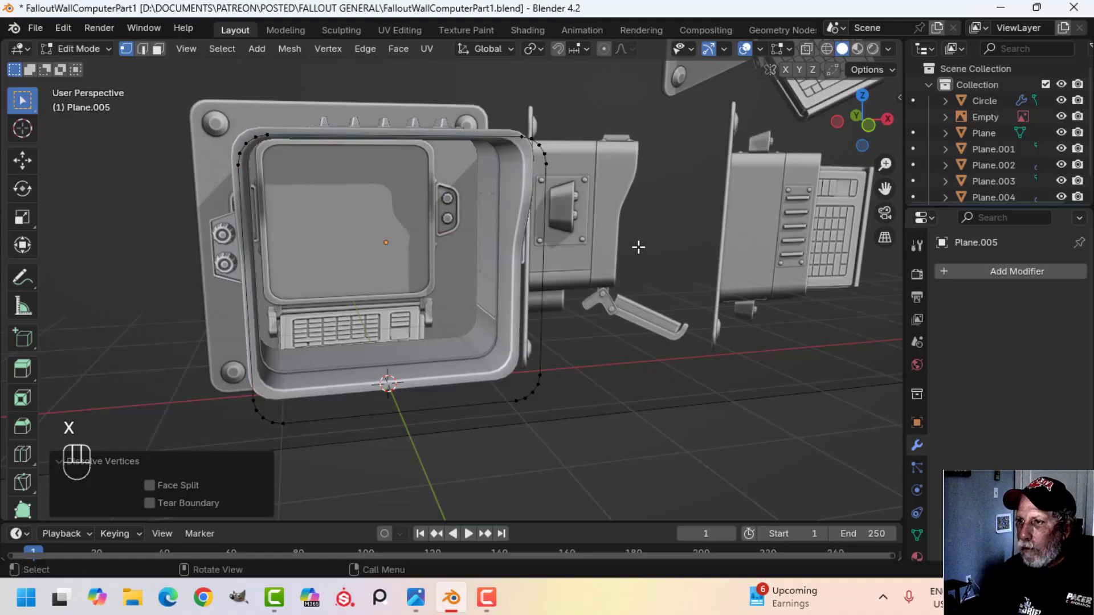
# - Fill the outline with a face and move it 1.0209 m along Y back into the hood opening
pyautogui.press('a')
pyautogui.press('f')
pyautogui.moveTo(638, 245); pyautogui.dragTo(609, 305, button='middle')
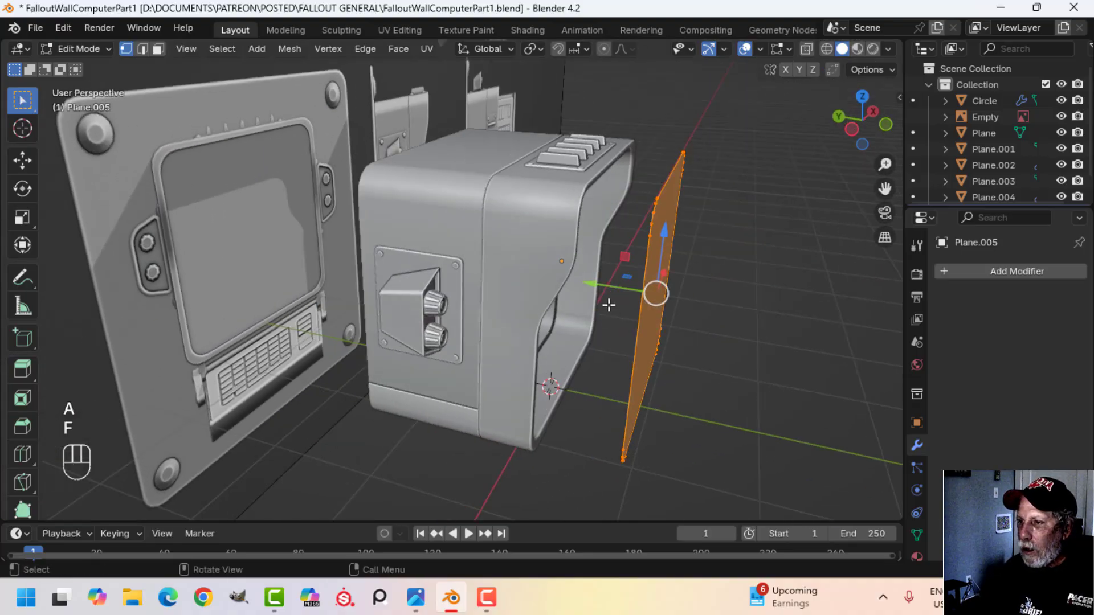
pyautogui.moveTo(600, 286); pyautogui.dragTo(488, 268)
pyautogui.moveTo(672, 271); pyautogui.dragTo(552, 256, button='middle')
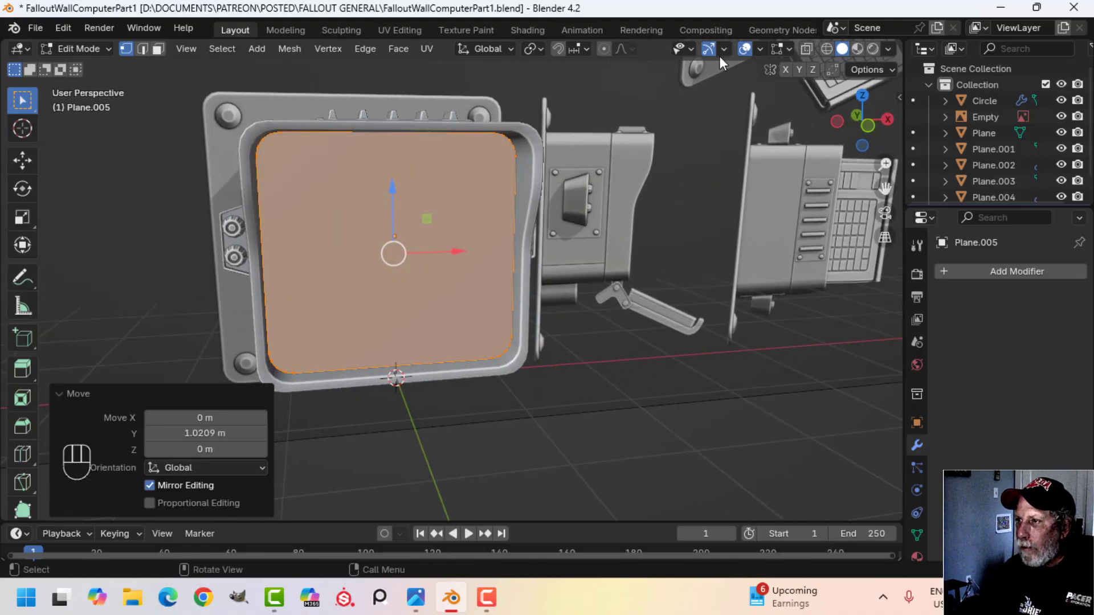
# - Turn on the face orientation overlay and flip the new screen panel's normals to face outward
pyautogui.click(758, 49)
pyautogui.click(705, 356)
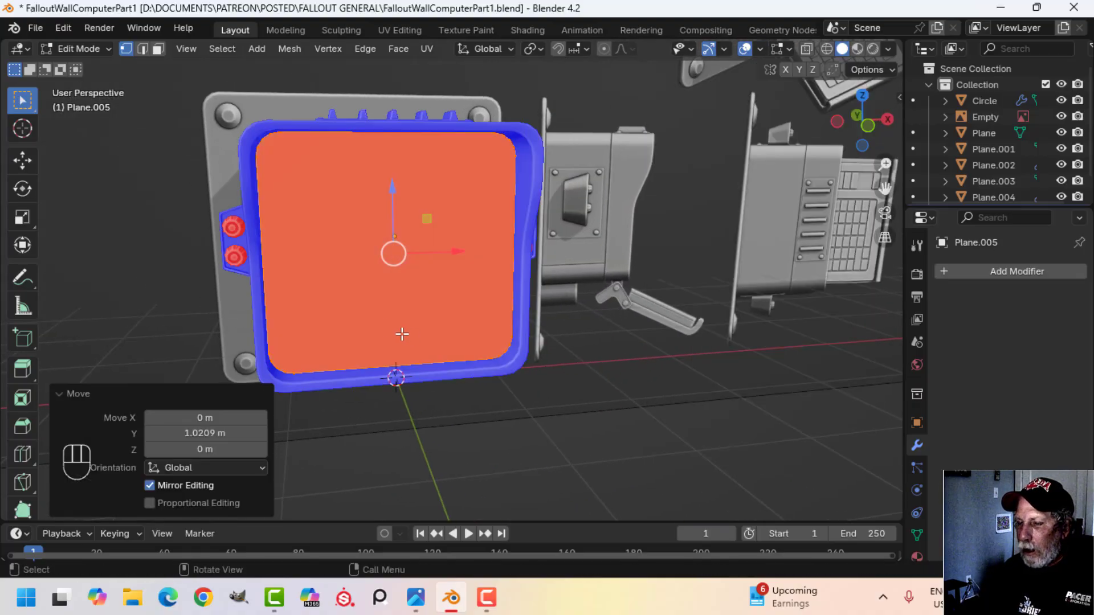
pyautogui.moveTo(491, 284)
pyautogui.mouseDown(button='middle')
pyautogui.moveTo(454, 293)
pyautogui.moveTo(482, 289)
pyautogui.mouseUp(button='middle')
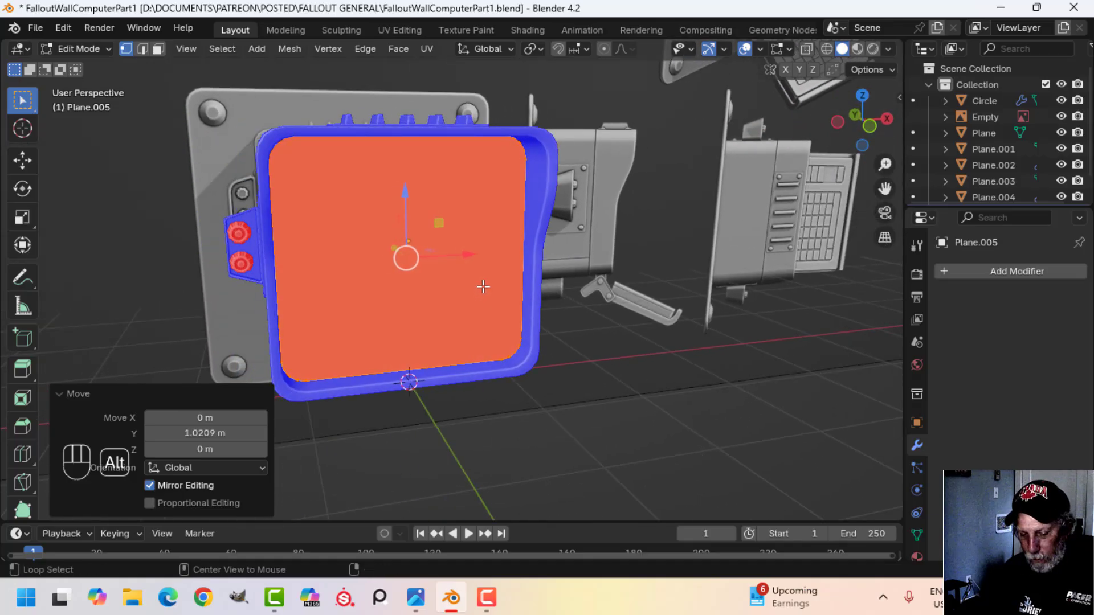
pyautogui.hotkey('alt', 'n')
pyautogui.click(452, 270)
pyautogui.press('Tab')
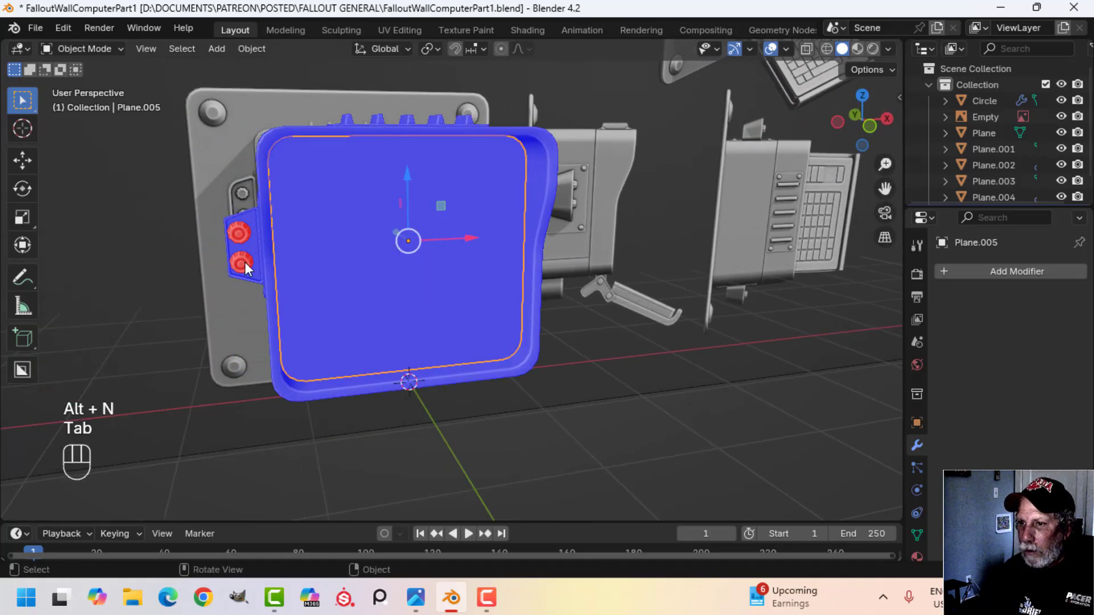
# - Correct the normals of the side knobs to face outward and turn off the face orientation overlay
pyautogui.click(238, 235)
pyautogui.press('Tab')
pyautogui.press('a')
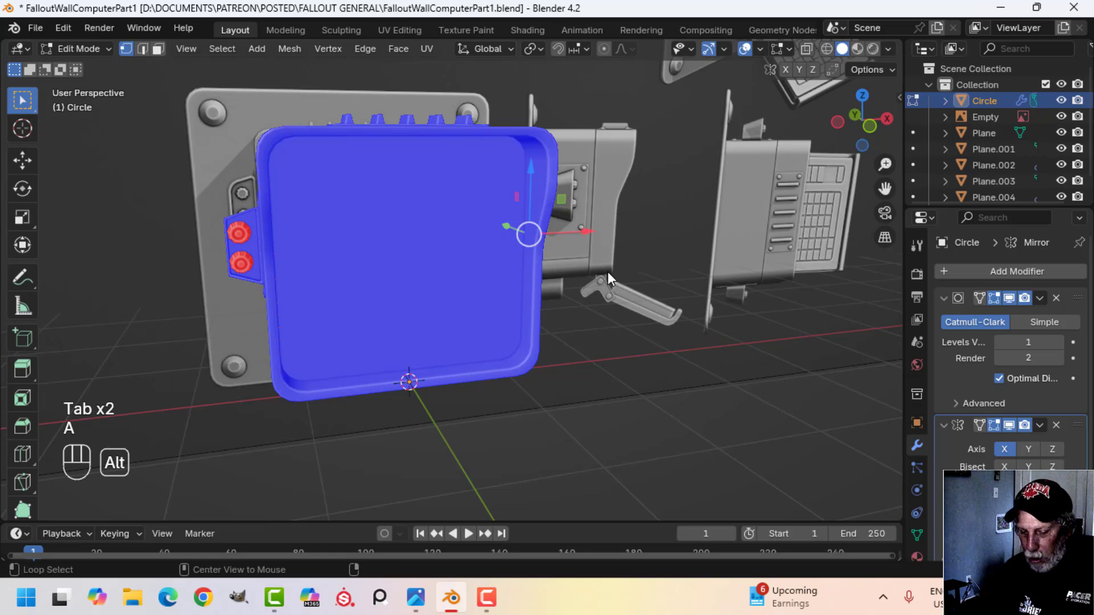
pyautogui.hotkey('alt', 'n')
pyautogui.click(586, 285)
pyautogui.press('Tab')
pyautogui.moveTo(649, 268); pyautogui.dragTo(535, 274, button='middle')
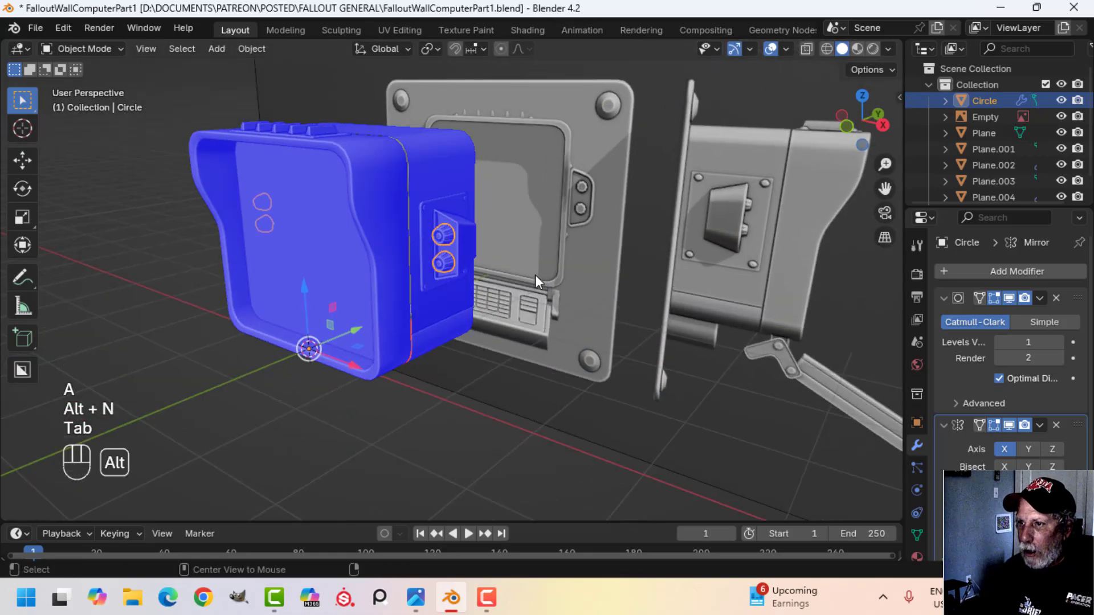
pyautogui.hotkey('alt', 'a')
pyautogui.click(786, 49)
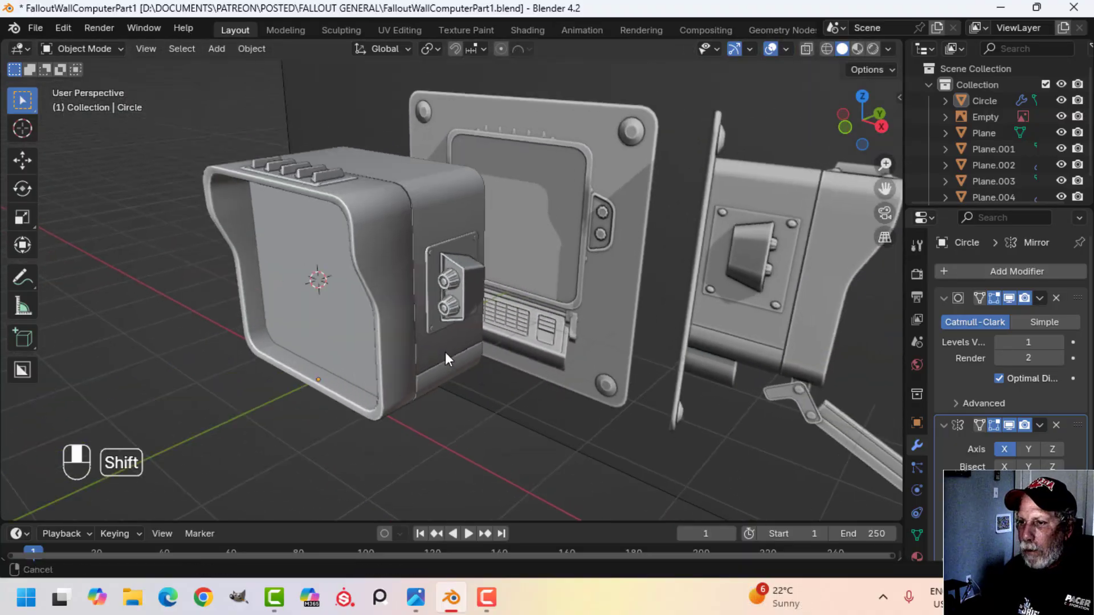
# - Hide the viewport overlays and gizmos and add a Weighted Normal modifier to the main housing
pyautogui.moveTo(446, 352); pyautogui.dragTo(477, 347, button='middle')
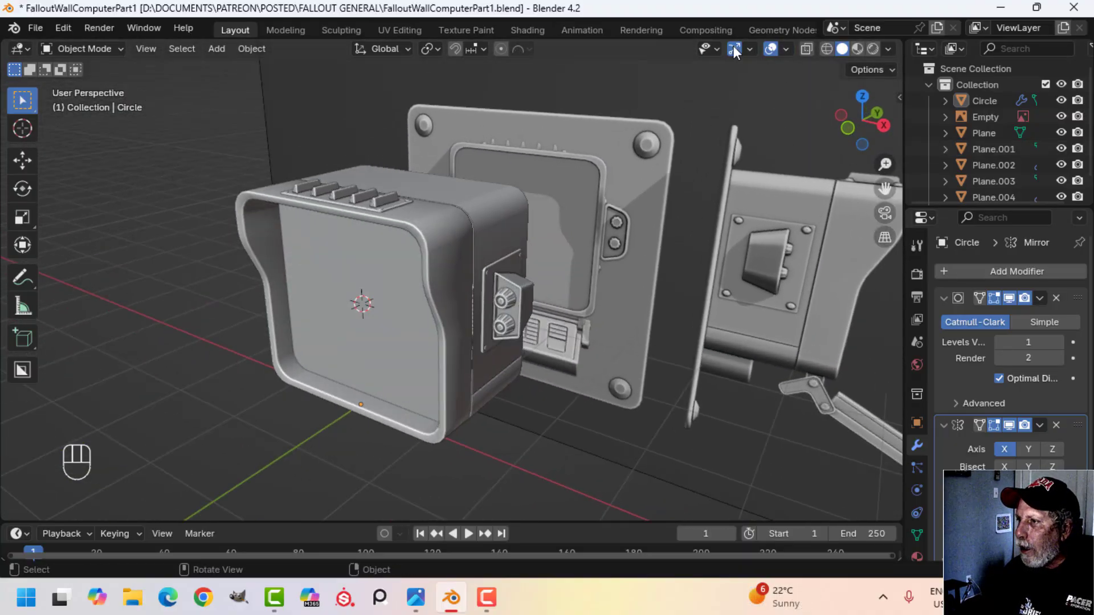
pyautogui.click(770, 49)
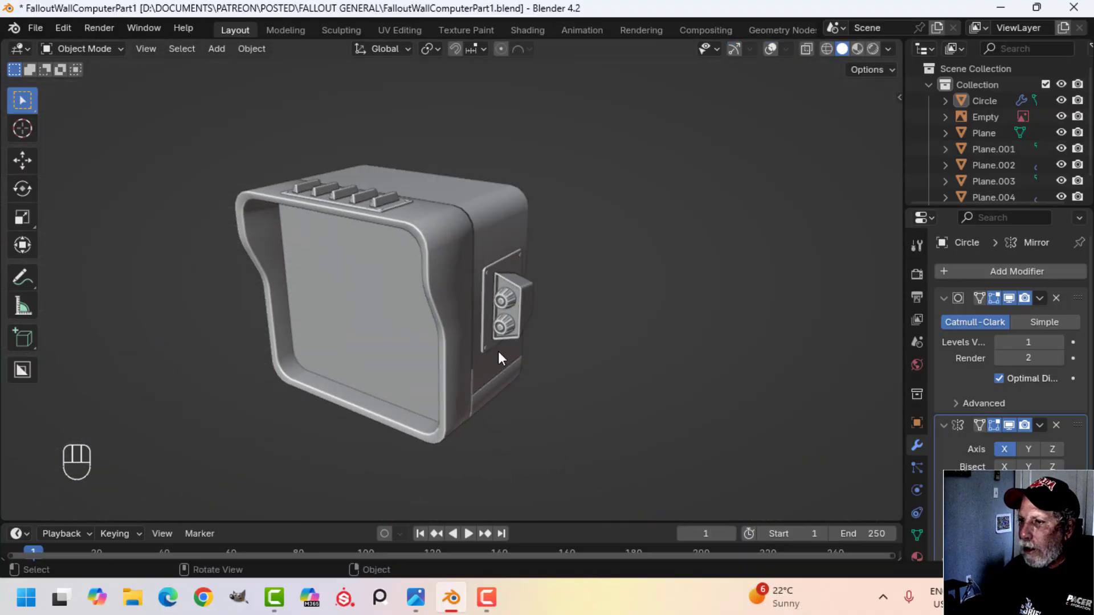
pyautogui.moveTo(498, 351); pyautogui.dragTo(488, 358, button='middle')
pyautogui.click(535, 271)
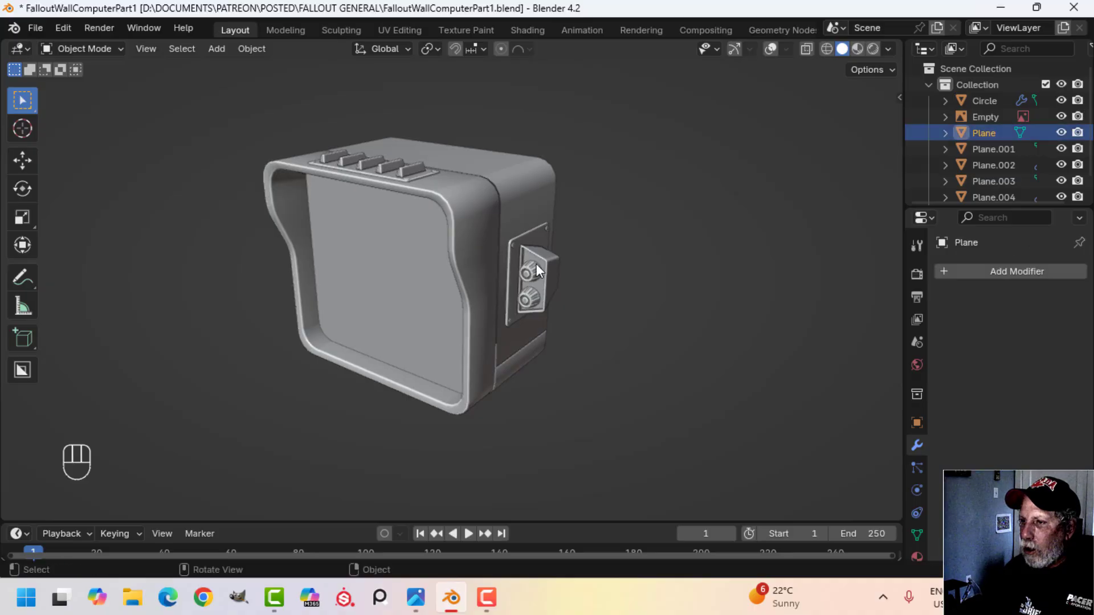
pyautogui.click(983, 272)
pyautogui.moveTo(982, 275)
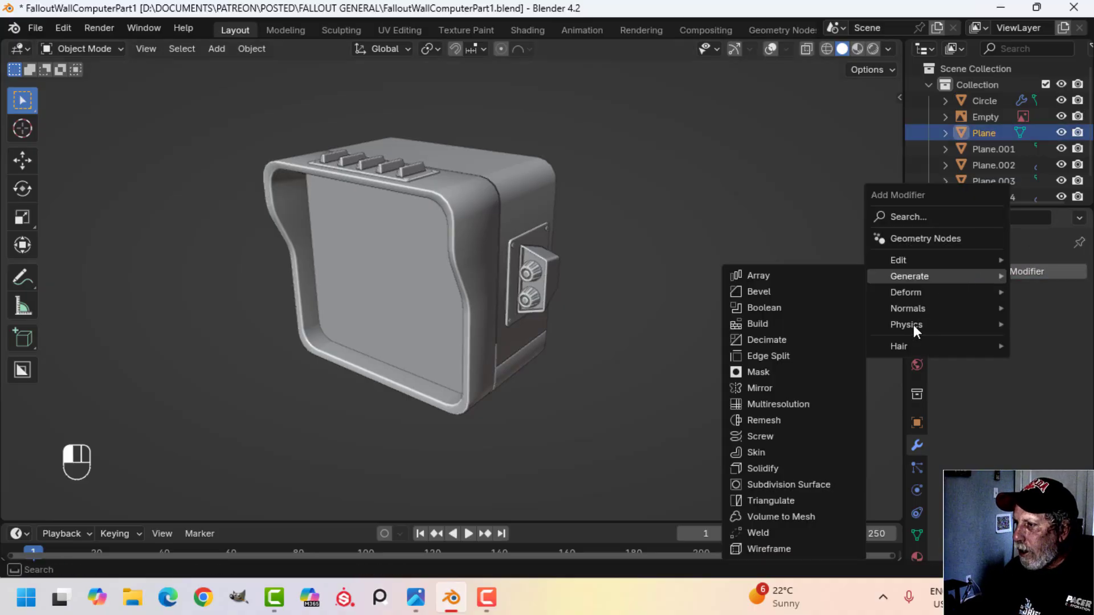
pyautogui.click(804, 320)
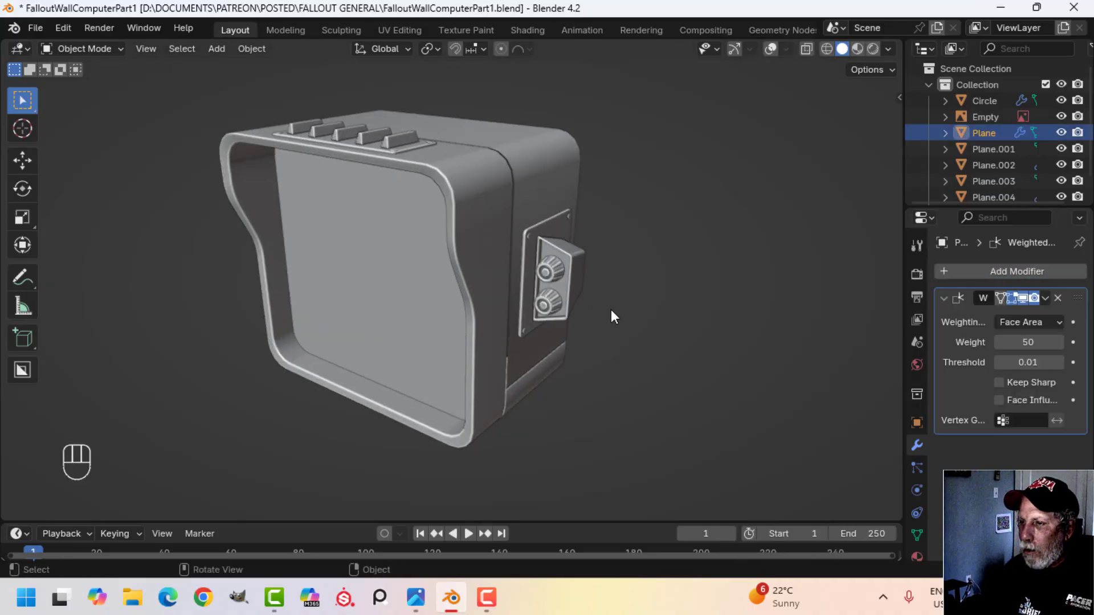
# - Enable viewport shadows at 0.500 and switch the viewport lighting to a shiny metallic MatCap
pyautogui.hotkey('alt', 'a')
pyautogui.moveTo(611, 311); pyautogui.dragTo(605, 340, button='middle')
pyautogui.click(888, 49)
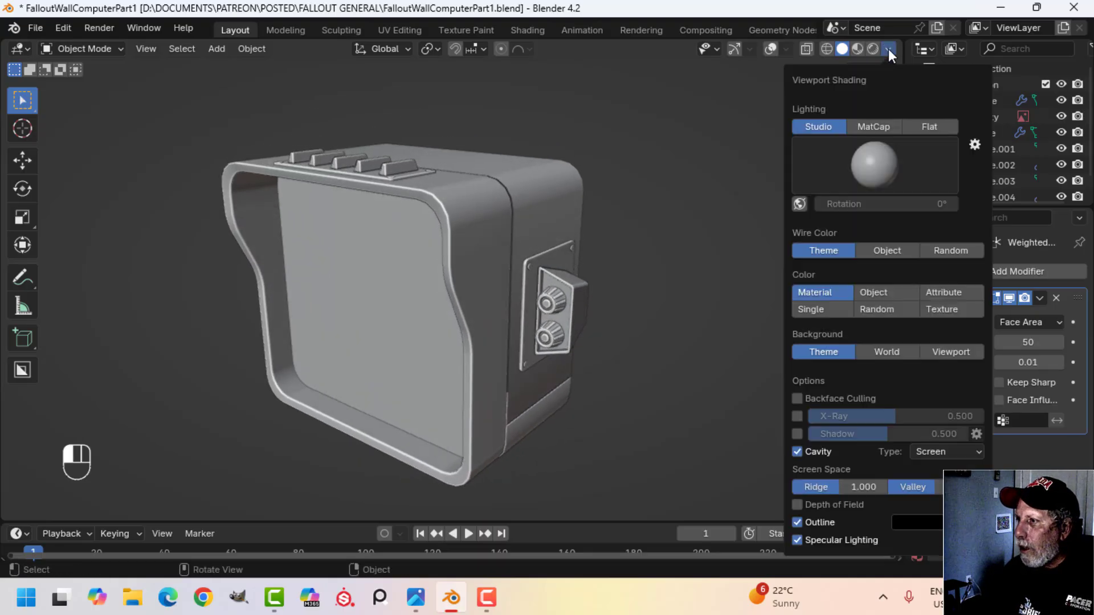
pyautogui.click(798, 433)
pyautogui.click(878, 130)
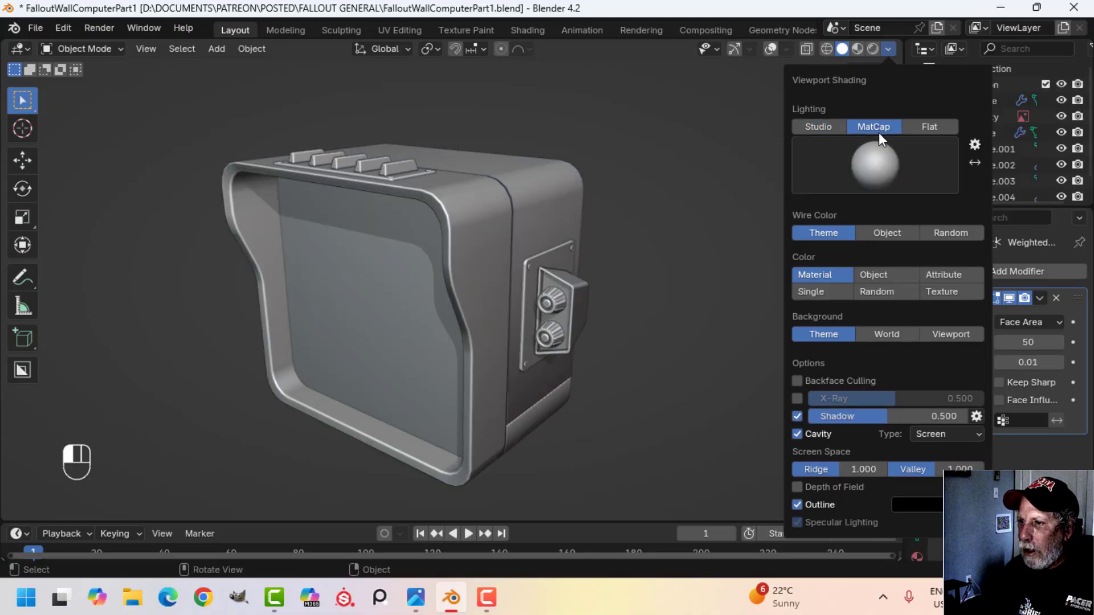
pyautogui.click(880, 160)
pyautogui.click(843, 213)
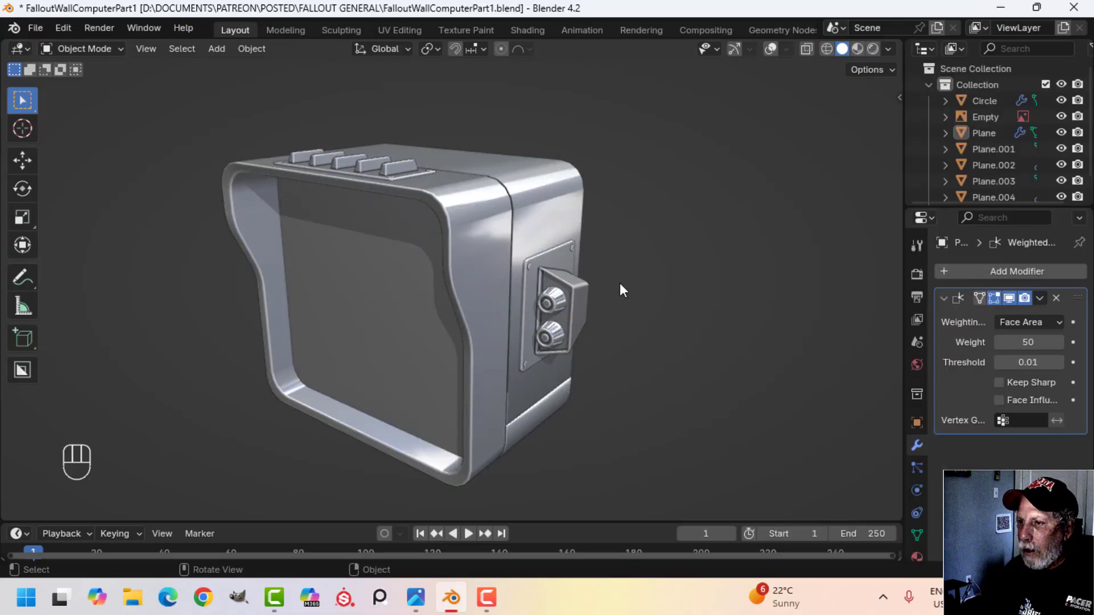
# - Examine the finished housing, screen recess, top ribs and side knobs from several angles and distances
pyautogui.moveTo(620, 282)
pyautogui.mouseDown(button='middle')
pyautogui.moveTo(824, 282)
pyautogui.moveTo(654, 312)
pyautogui.moveTo(578, 299)
pyautogui.moveTo(565, 180)
pyautogui.moveTo(600, 192)
pyautogui.moveTo(599, 244)
pyautogui.moveTo(631, 306)
pyautogui.moveTo(566, 321)
pyautogui.moveTo(576, 282)
pyautogui.moveTo(619, 296)
pyautogui.mouseUp(button='middle')
pyautogui.scroll(5, 812, 270)
pyautogui.scroll(-3, 569, 306)
pyautogui.scroll(3, 500, 274)
pyautogui.scroll(-5, 506, 306)
pyautogui.scroll(2, 620, 305)
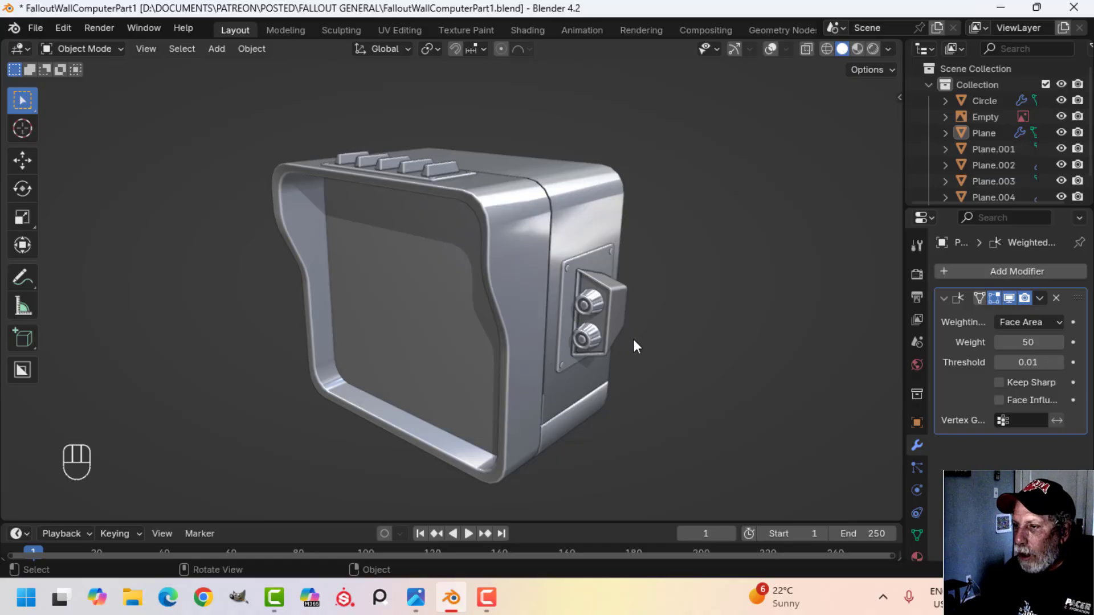
pyautogui.moveTo(636, 346); pyautogui.dragTo(569, 296, button='middle')
pyautogui.scroll(1, 672, 358)
pyautogui.scroll(1, 562, 323)
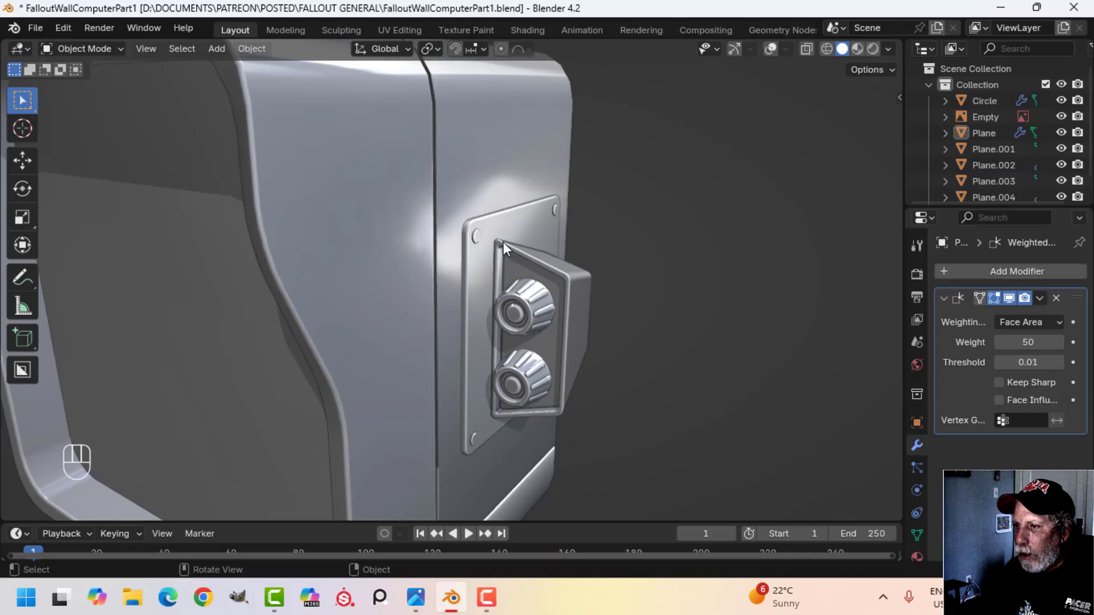
pyautogui.scroll(-4, 560, 357)
pyautogui.keyDown('shift'); pyautogui.moveTo(506, 324); pyautogui.dragTo(529, 331, button='middle'); pyautogui.keyUp('shift')
pyautogui.scroll(1, 504, 317)
pyautogui.scroll(-2, 520, 326)
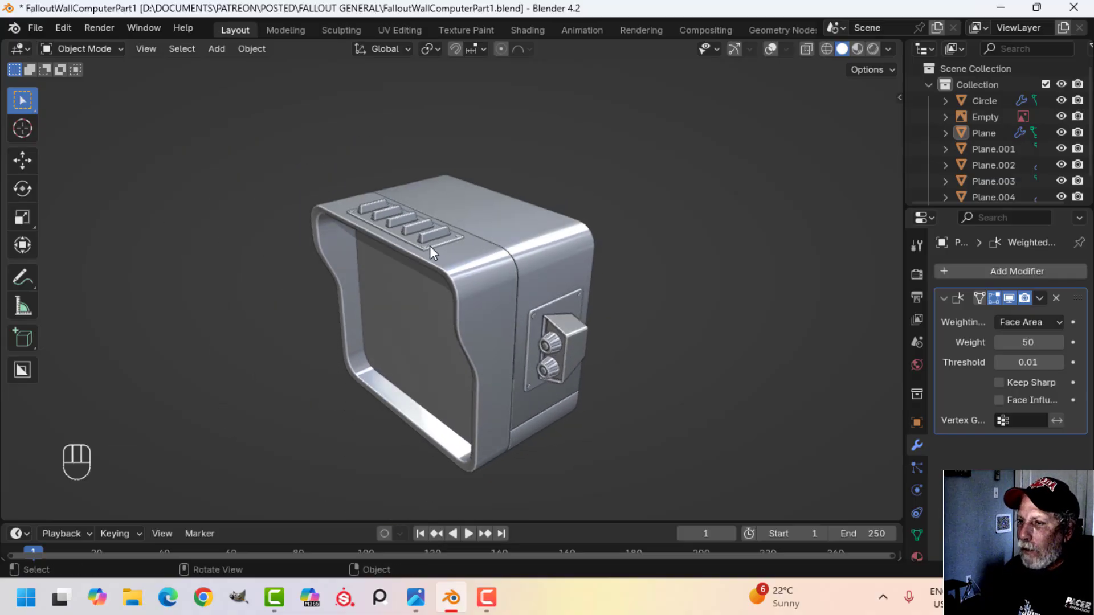
pyautogui.moveTo(430, 247); pyautogui.dragTo(570, 303, button='middle')
pyautogui.scroll(2, 466, 316)
pyautogui.scroll(-3, 469, 291)
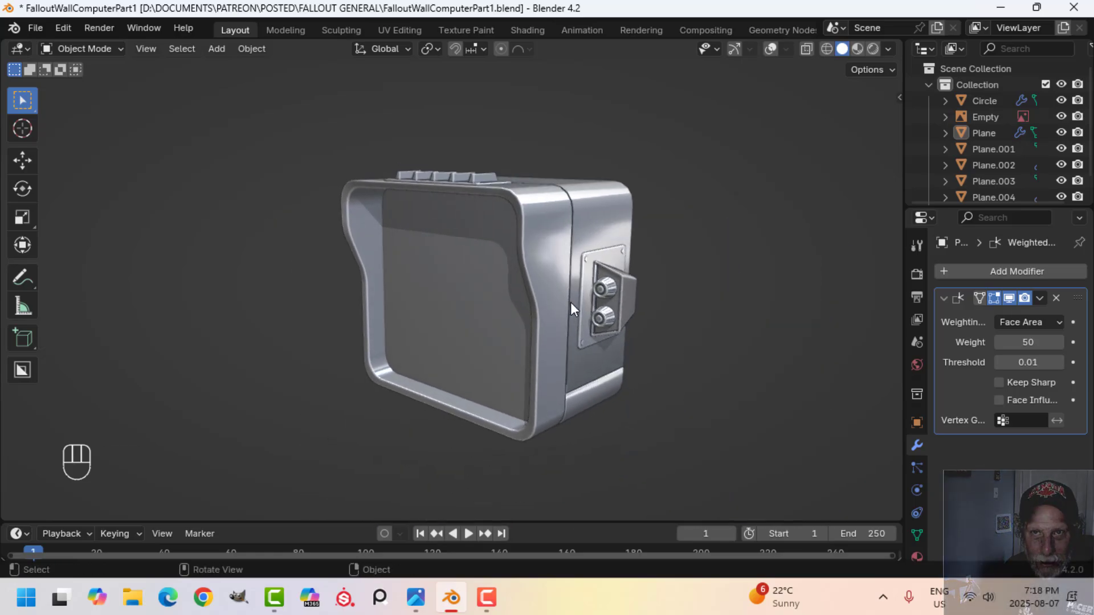